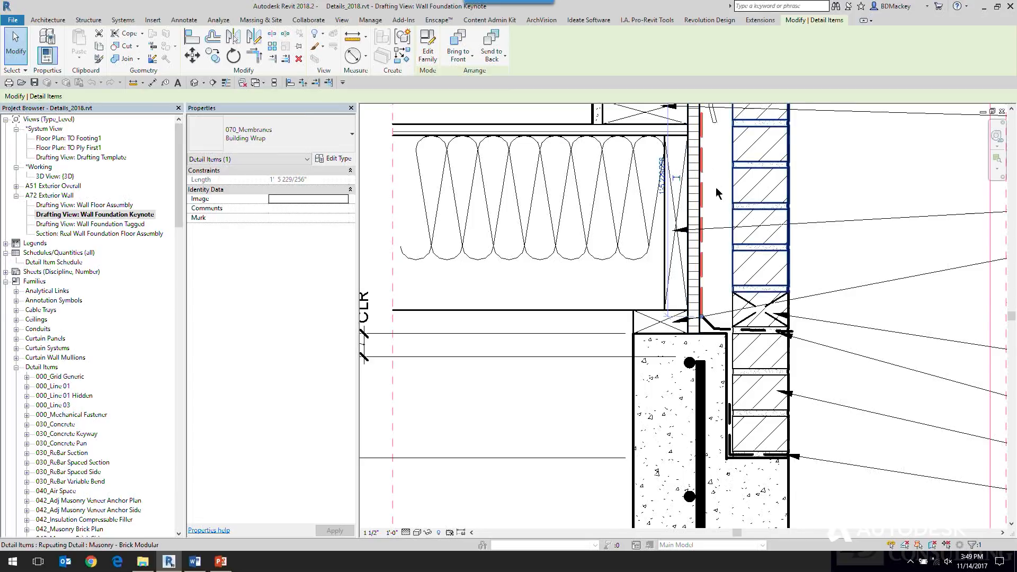
- Change the horizontal building wrap membrane below the vent to the 070_Membranes Grade D Building Paper type
{"action": "scroll", "coordinate": [714, 188], "scroll_direction": "down", "scroll_amount": 3}
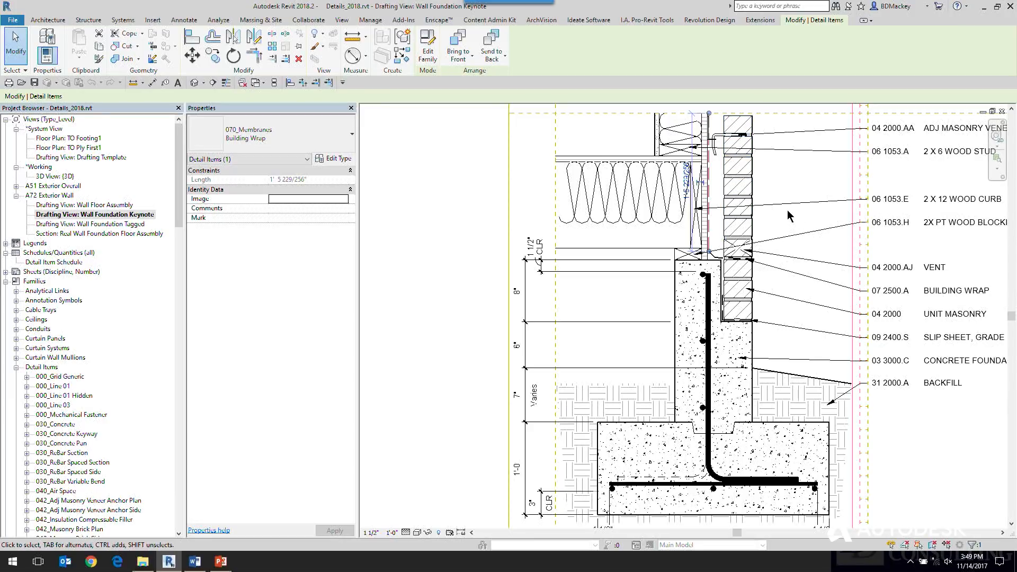
{"action": "key", "text": "Escape"}
{"action": "scroll", "coordinate": [752, 261], "scroll_direction": "up", "scroll_amount": 3}
{"action": "scroll", "coordinate": [753, 263], "scroll_direction": "up", "scroll_amount": 1}
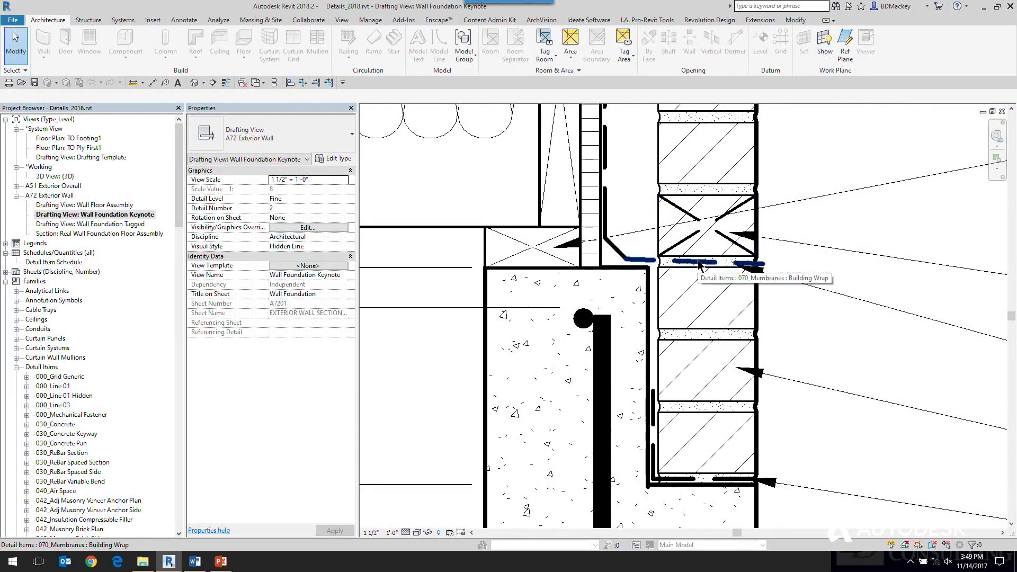
{"action": "left_click", "coordinate": [694, 261]}
{"action": "scroll", "coordinate": [415, 176], "scroll_direction": "down", "scroll_amount": 4}
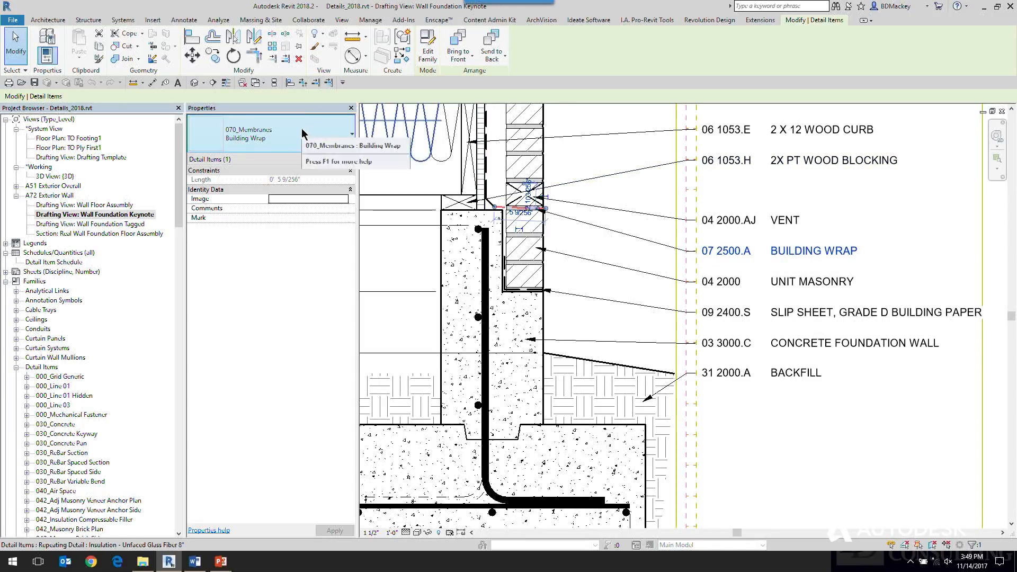
{"action": "right_click", "coordinate": [613, 188]}
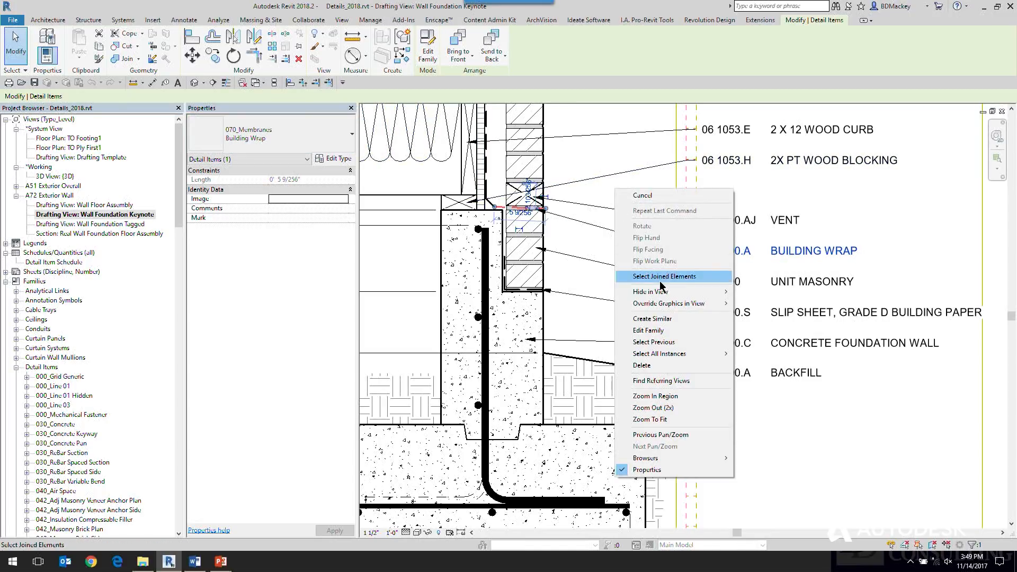
{"action": "left_click", "coordinate": [317, 135]}
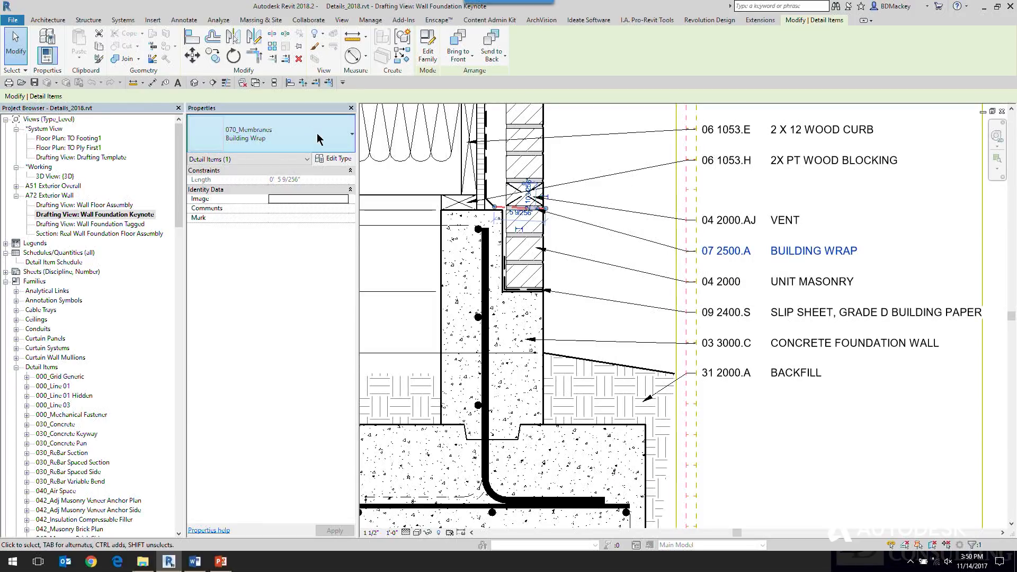
{"action": "left_click", "coordinate": [317, 139]}
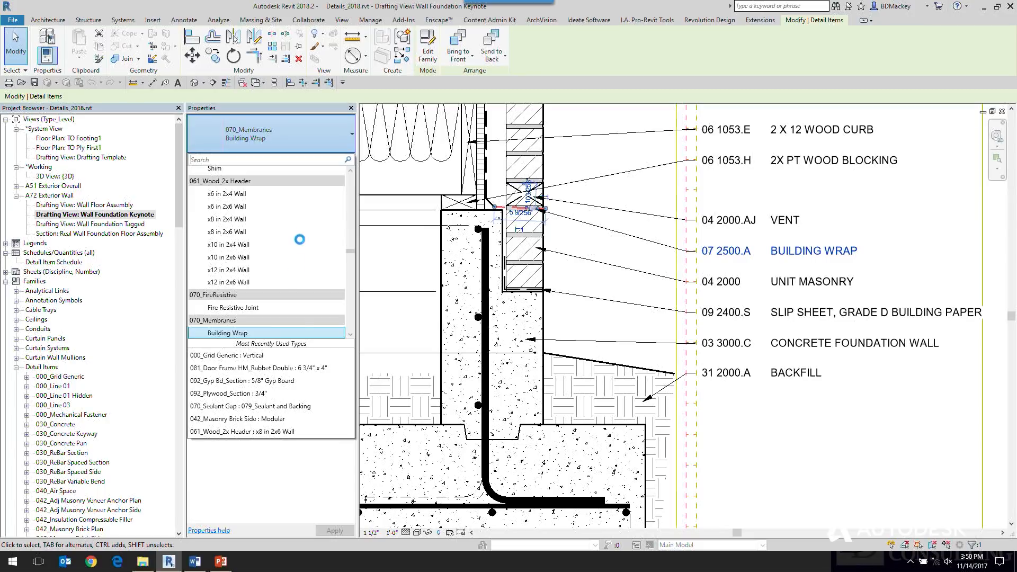
{"action": "scroll", "coordinate": [291, 330], "scroll_direction": "down", "scroll_amount": 1}
{"action": "key", "text": "Escape"}
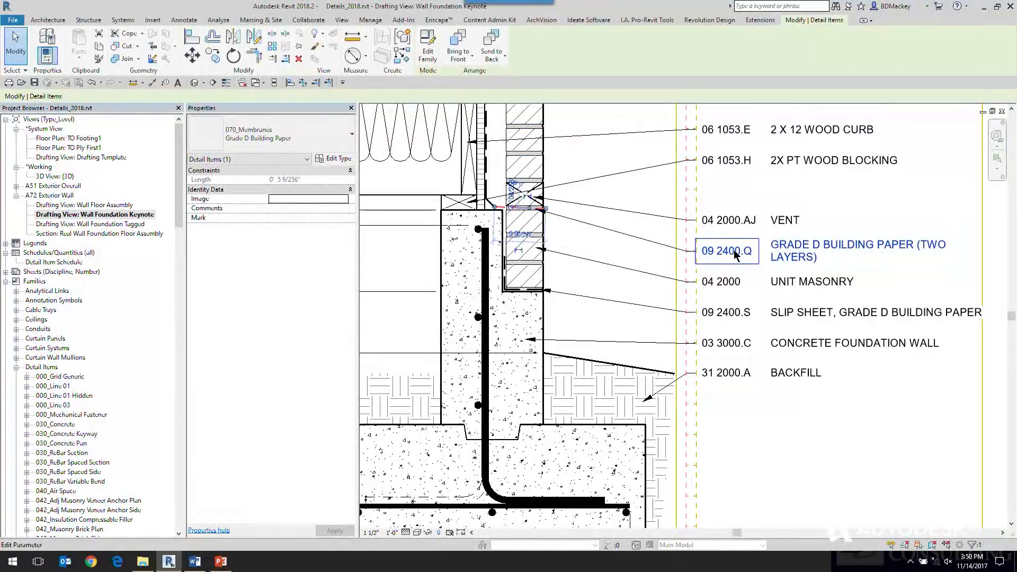
- Check the available types for the 09 2400.Q building paper keynote tag
{"action": "key", "text": "Escape"}
{"action": "left_click", "coordinate": [802, 246]}
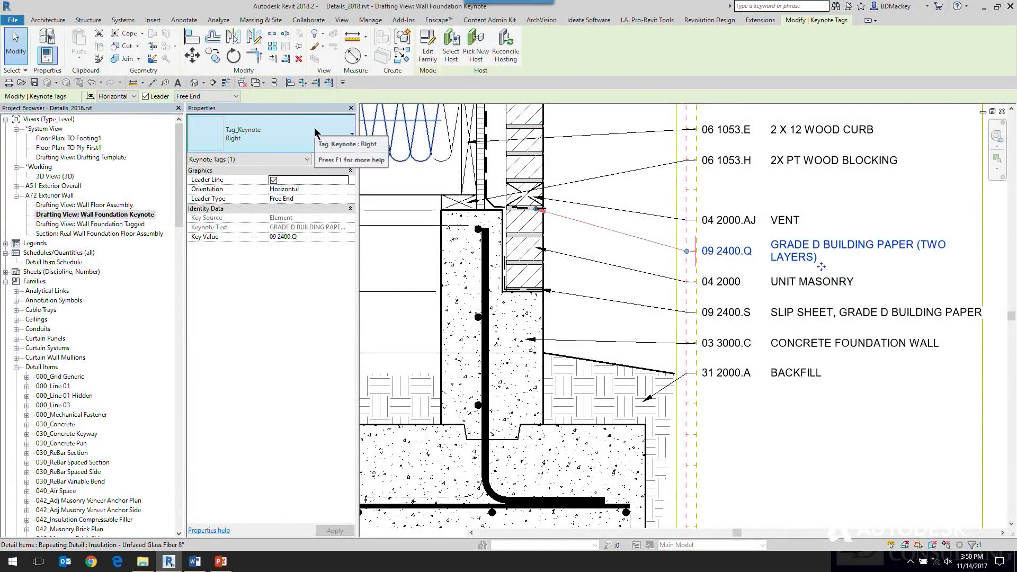
{"action": "left_click", "coordinate": [315, 133]}
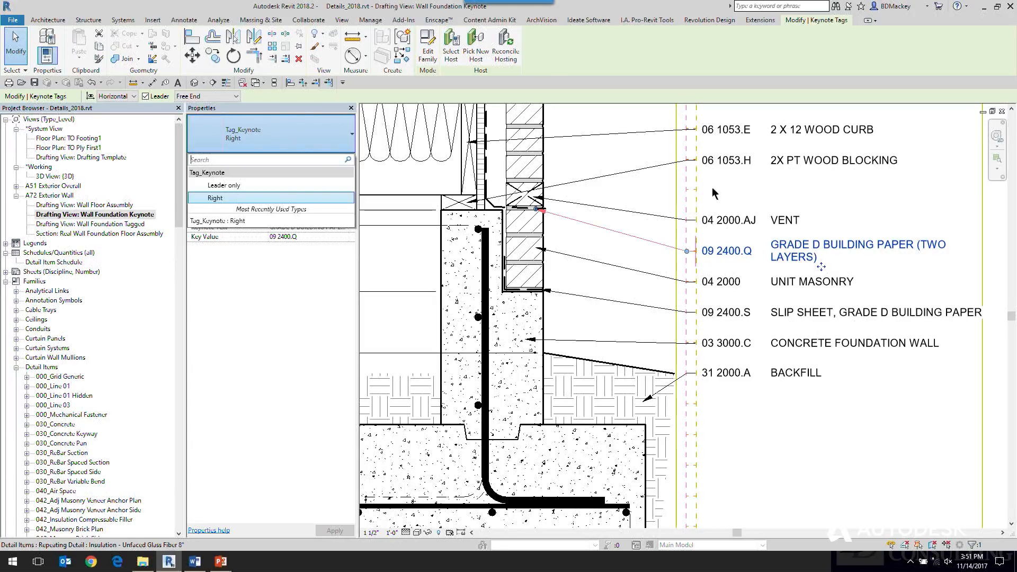
{"action": "key", "text": "Escape"}
{"action": "key", "text": "Escape"}
{"action": "left_click", "coordinate": [784, 252]}
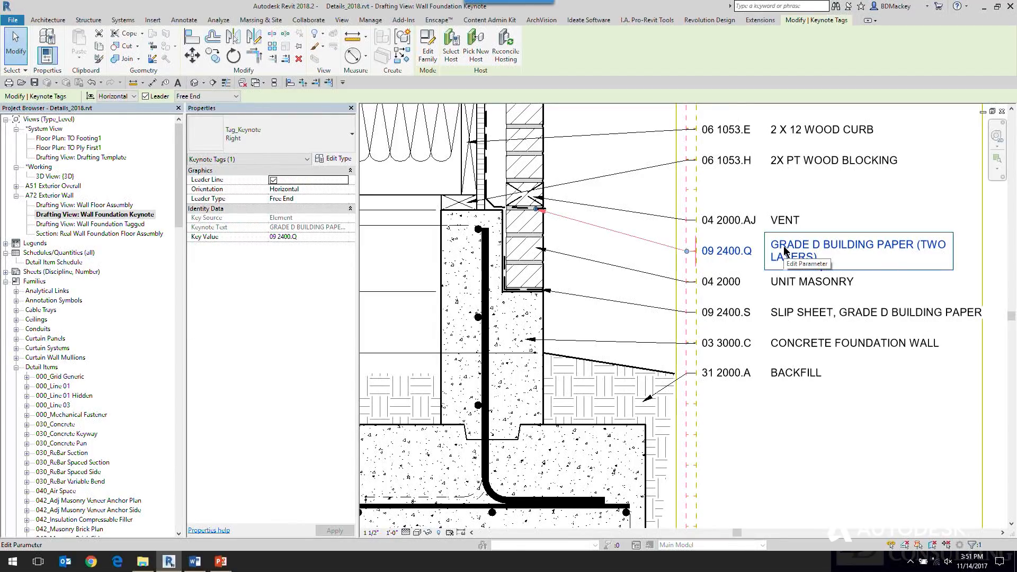
{"action": "key", "text": "Escape"}
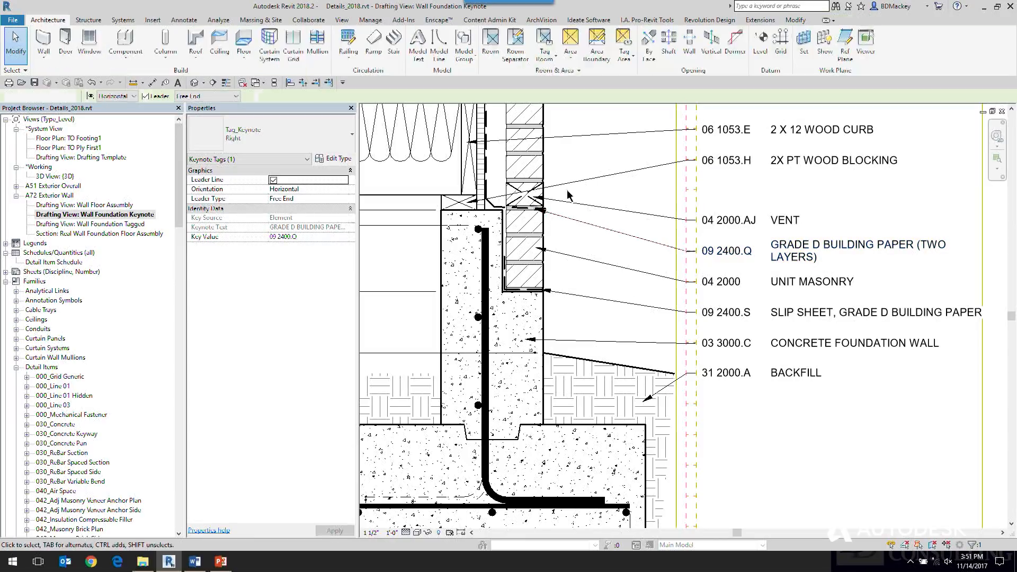
- Open the Wall Foundation Tagged drafting view at the membrane below the weep vent
{"action": "double_click", "coordinate": [127, 224]}
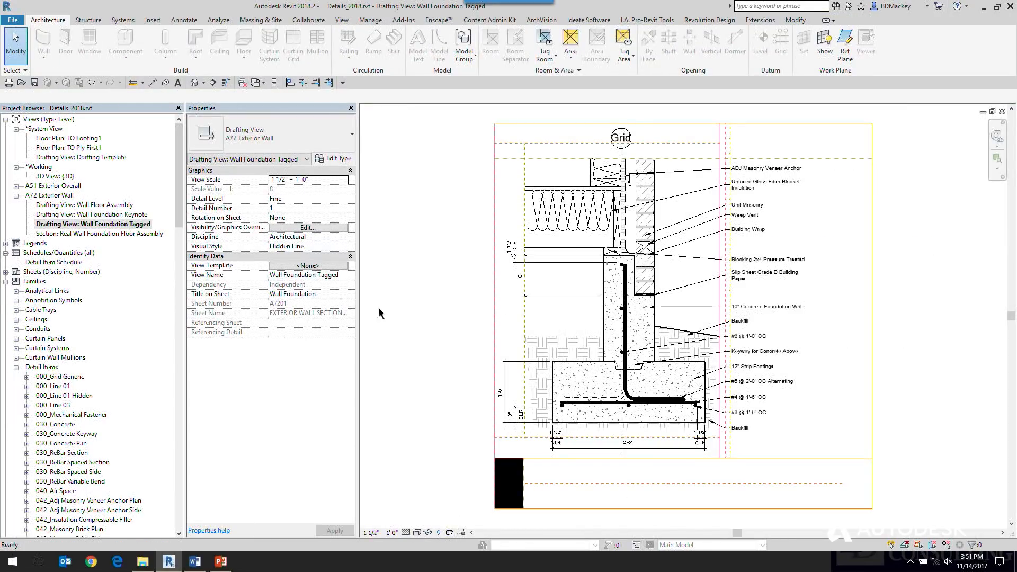
{"action": "scroll", "coordinate": [674, 256], "scroll_direction": "up", "scroll_amount": 4}
{"action": "scroll", "coordinate": [598, 257], "scroll_direction": "up", "scroll_amount": 3}
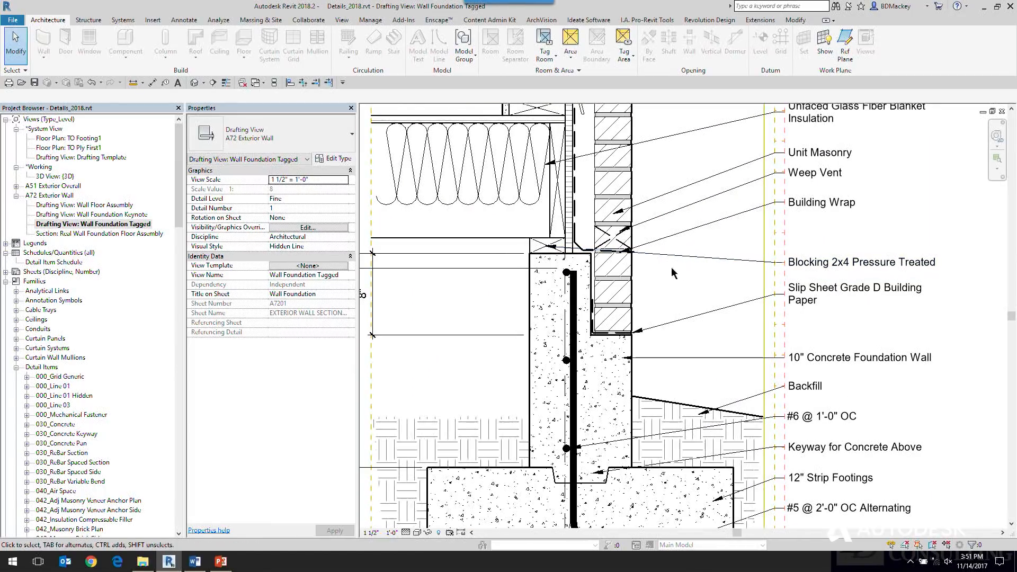
- Set the Comments of the horizontal building wrap membrane below the weep vent to "as weep screed"
{"action": "key", "text": "Tab"}
{"action": "left_click", "coordinate": [612, 256]}
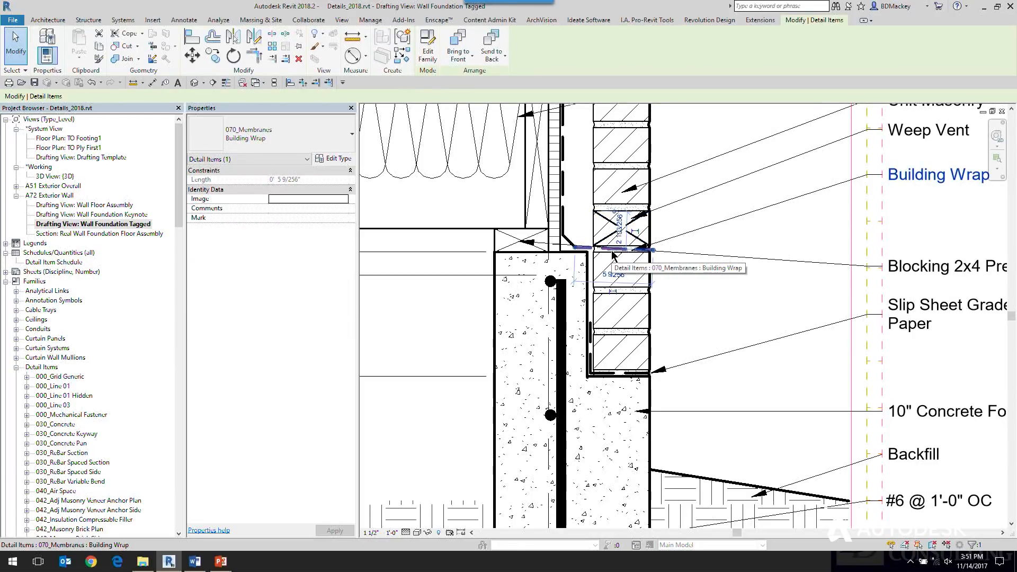
{"action": "scroll", "coordinate": [688, 223], "scroll_direction": "down", "scroll_amount": 3}
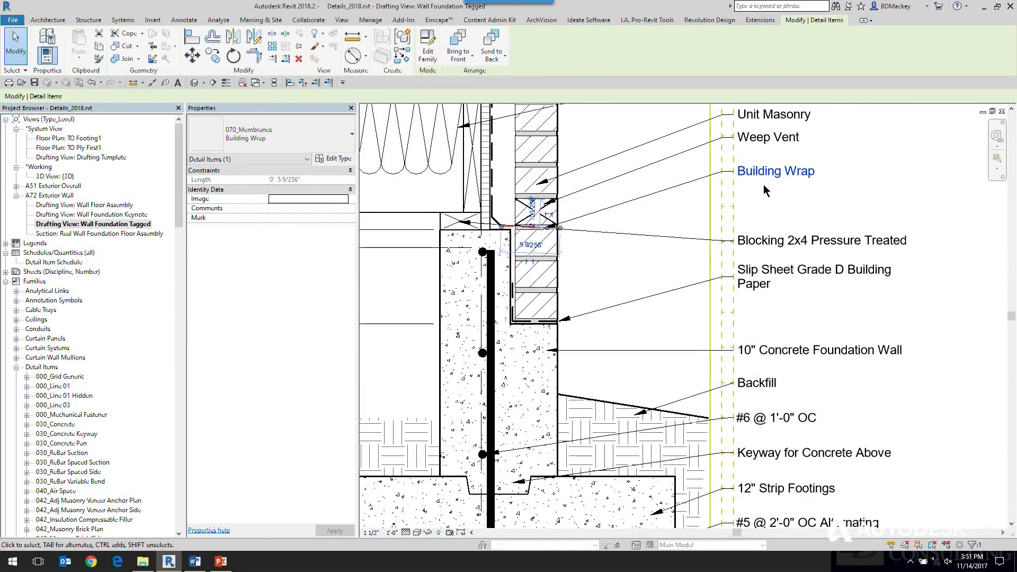
{"action": "left_click", "coordinate": [304, 199]}
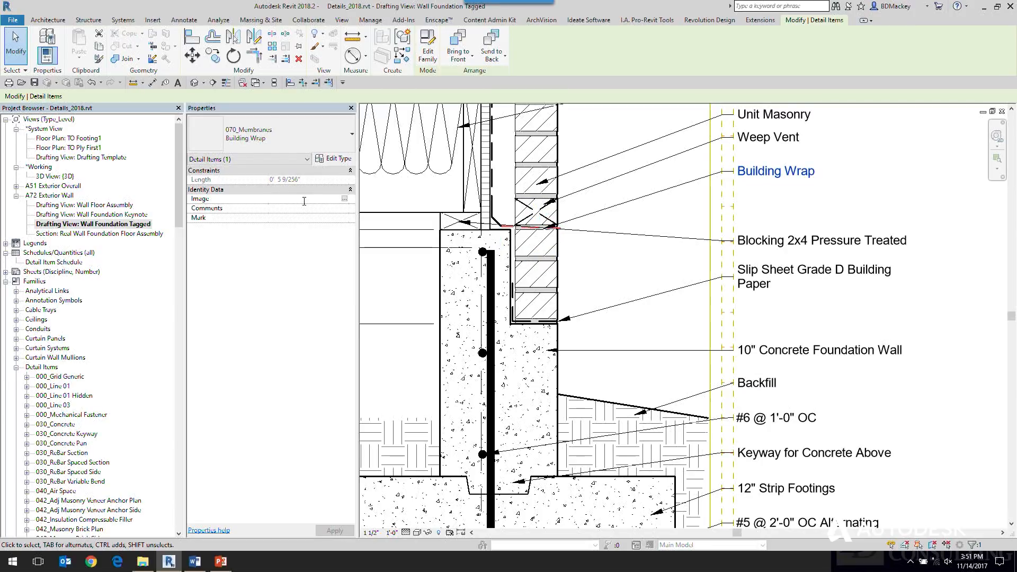
{"action": "left_click", "coordinate": [317, 208]}
{"action": "type", "text": "us"}
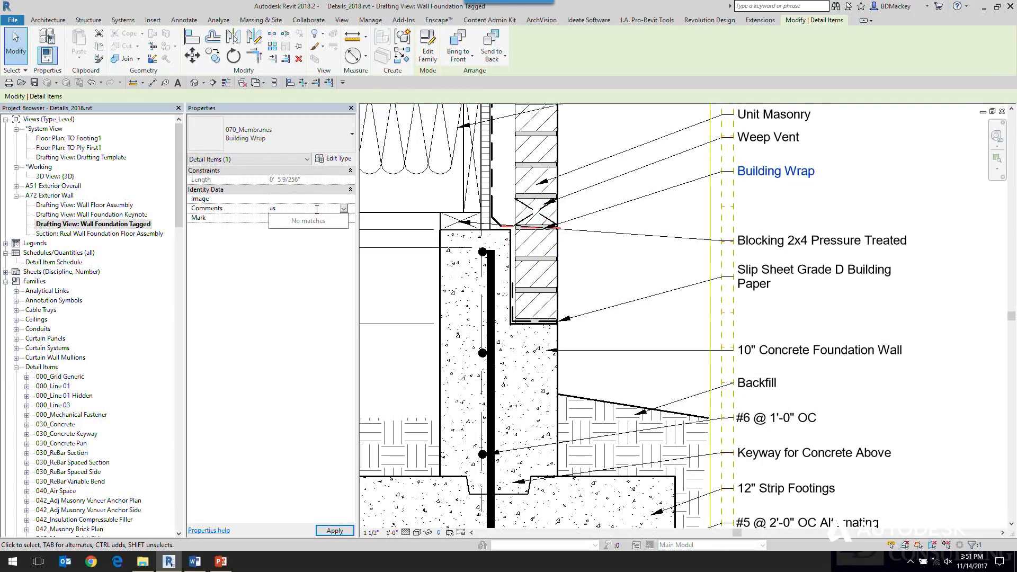
{"action": "type", "text": " weep screed"}
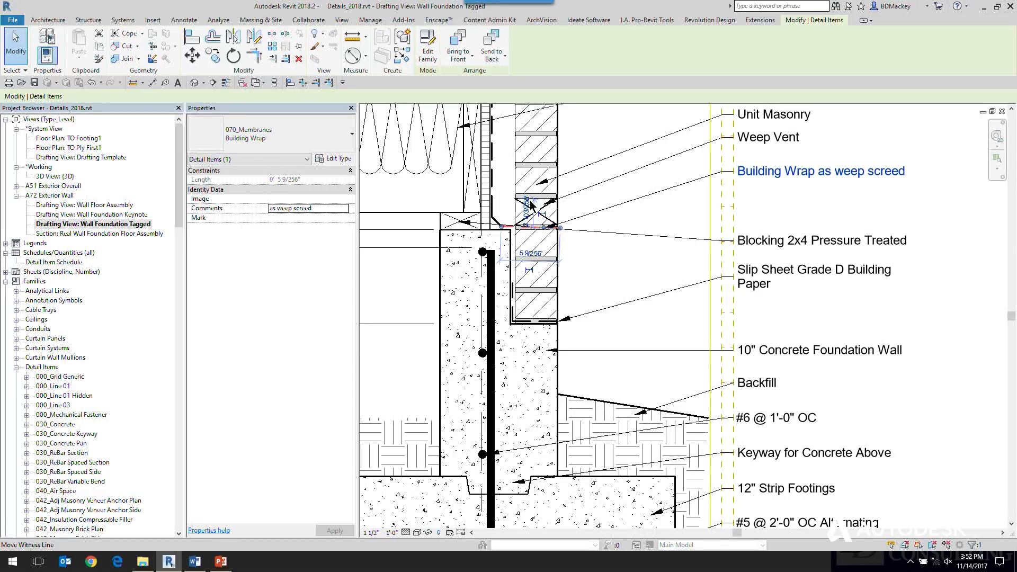
{"action": "left_click", "coordinate": [684, 211]}
{"action": "scroll", "coordinate": [684, 211], "scroll_direction": "down", "scroll_amount": 2}
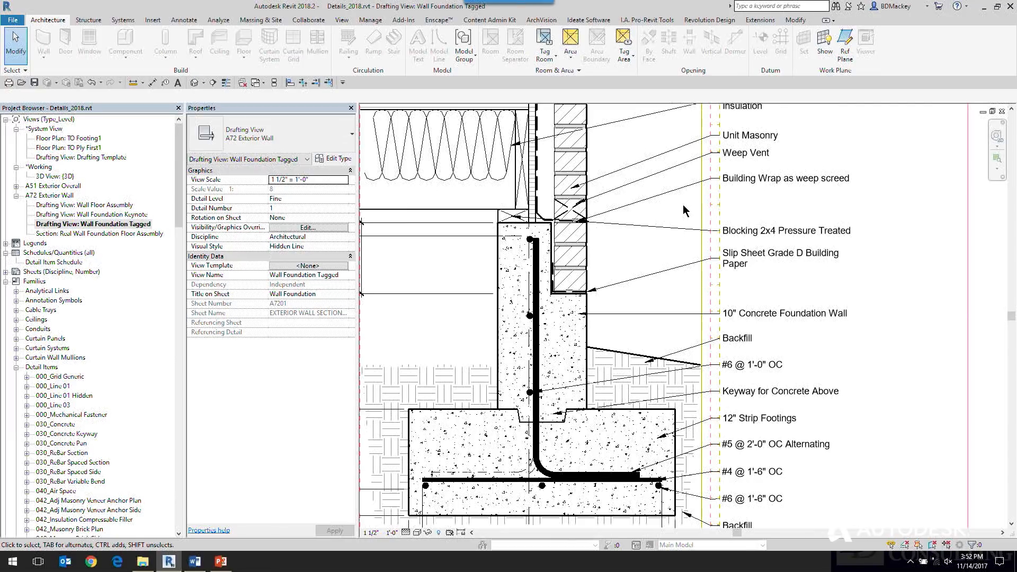
- Switch to the PowerPoint slide show to view the Topics slide, and return to the Revit detail
{"action": "key", "text": "alt+Tab"}
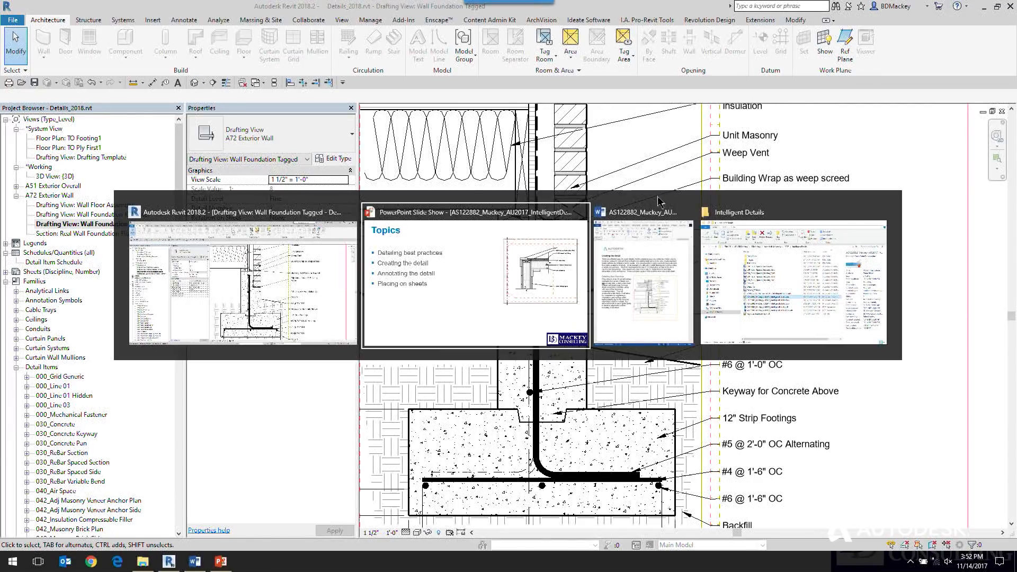
{"action": "left_click", "coordinate": [444, 268]}
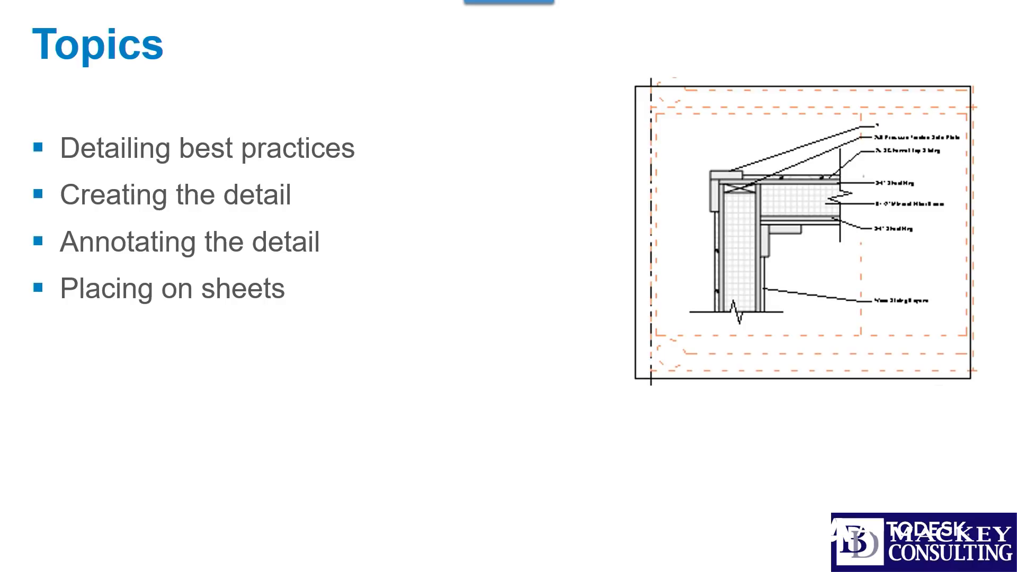
{"action": "key", "text": "alt+Tab"}
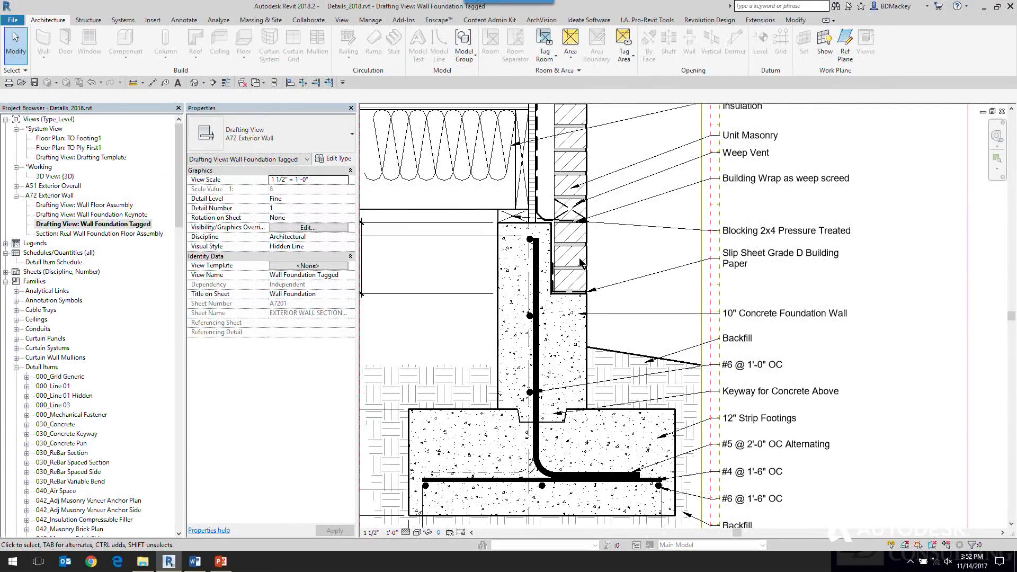
- Delete the solid black box in the lower-left corner of the detail's border frame
{"action": "scroll", "coordinate": [609, 317], "scroll_direction": "up", "scroll_amount": 2}
{"action": "scroll", "coordinate": [608, 316], "scroll_direction": "down", "scroll_amount": 2}
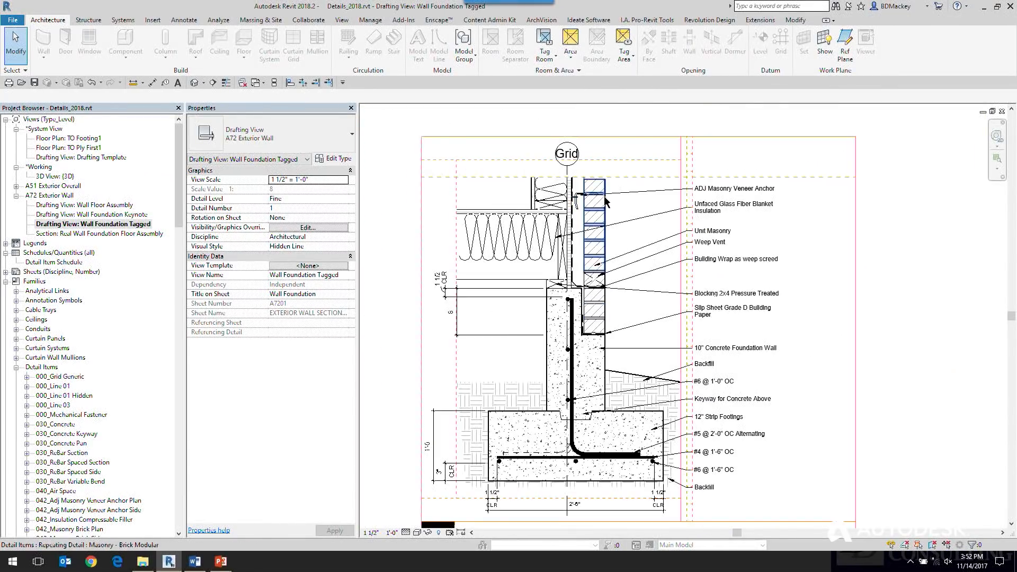
{"action": "scroll", "coordinate": [605, 186], "scroll_direction": "up", "scroll_amount": 1}
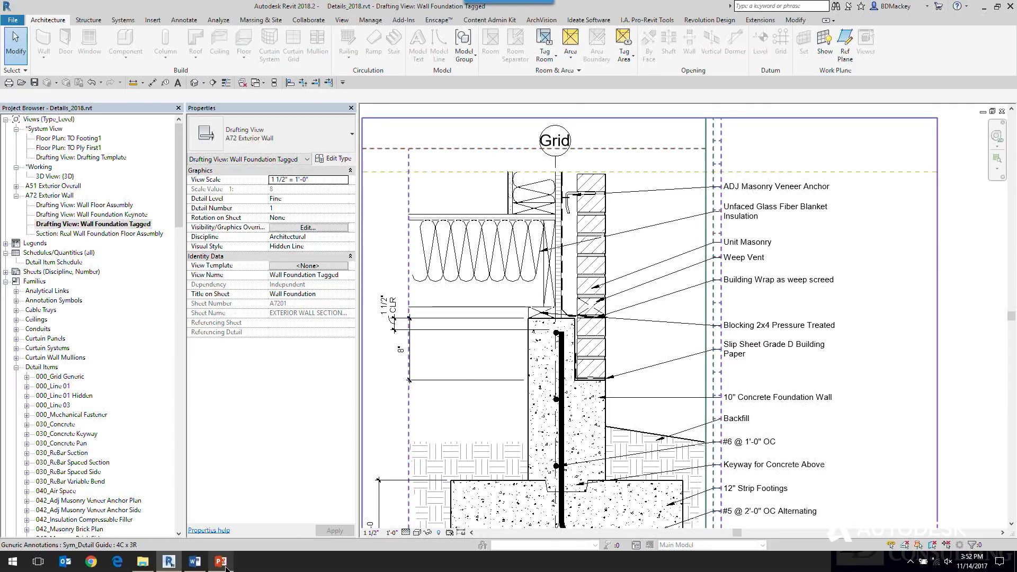
{"action": "middle_click_drag", "start_coordinate": [599, 317], "coordinate": [617, 196]}
{"action": "scroll", "coordinate": [618, 200], "scroll_direction": "down", "scroll_amount": 2}
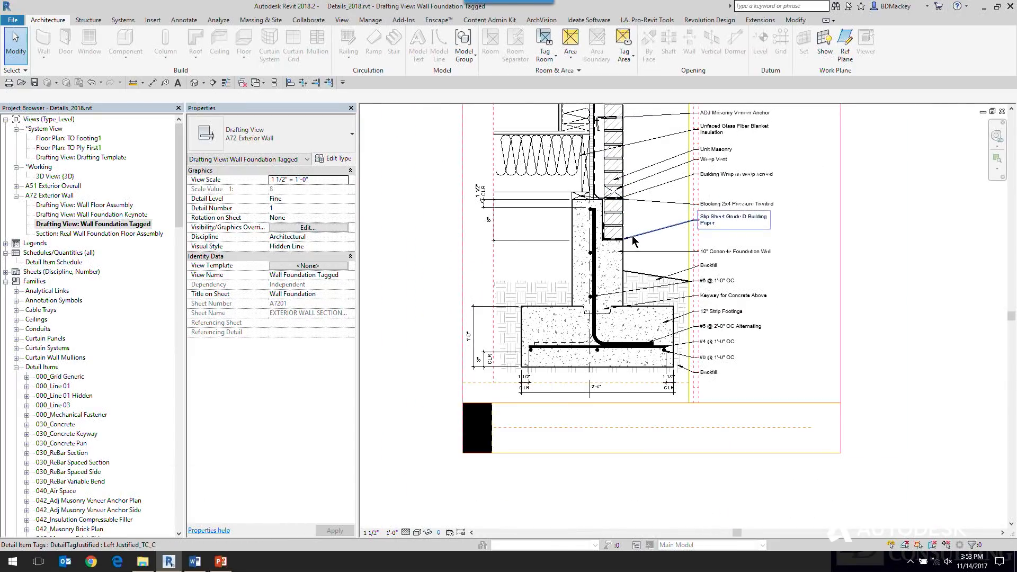
{"action": "scroll", "coordinate": [634, 241], "scroll_direction": "down", "scroll_amount": 3}
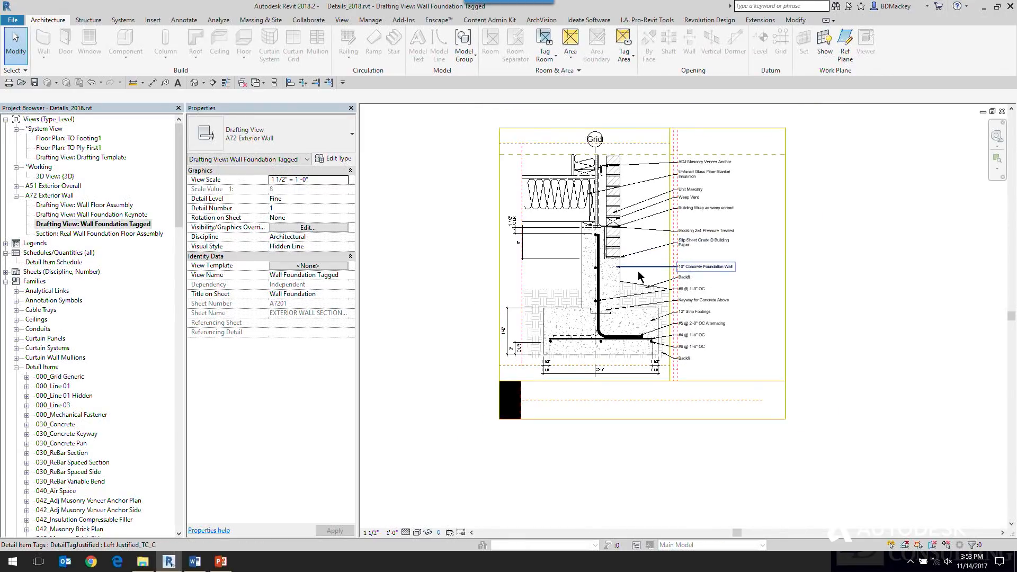
{"action": "left_click_drag", "start_coordinate": [469, 369], "coordinate": [537, 448]}
{"action": "key", "text": "Delete"}
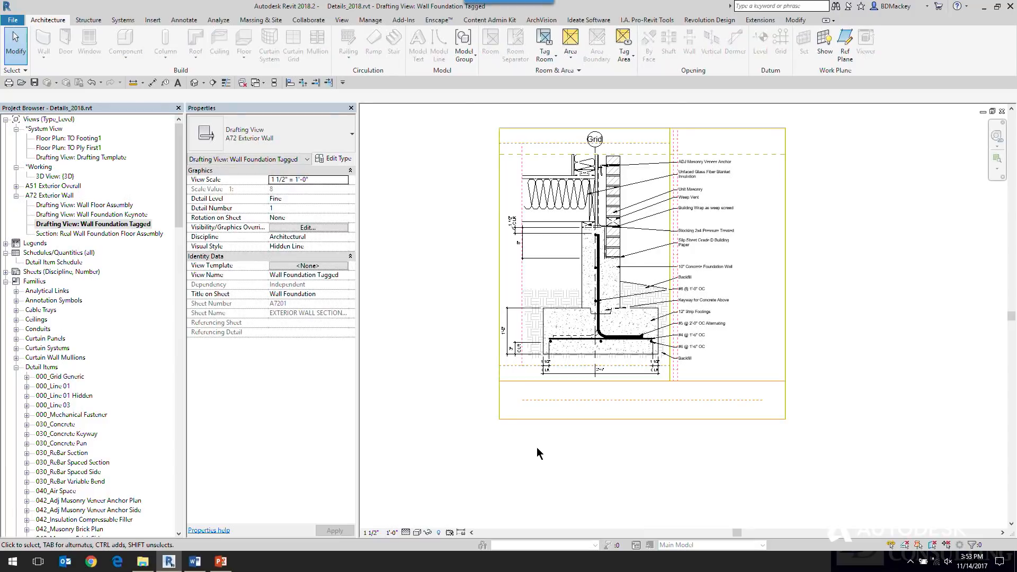
{"action": "middle_click_drag", "start_coordinate": [595, 140], "coordinate": [571, 164]}
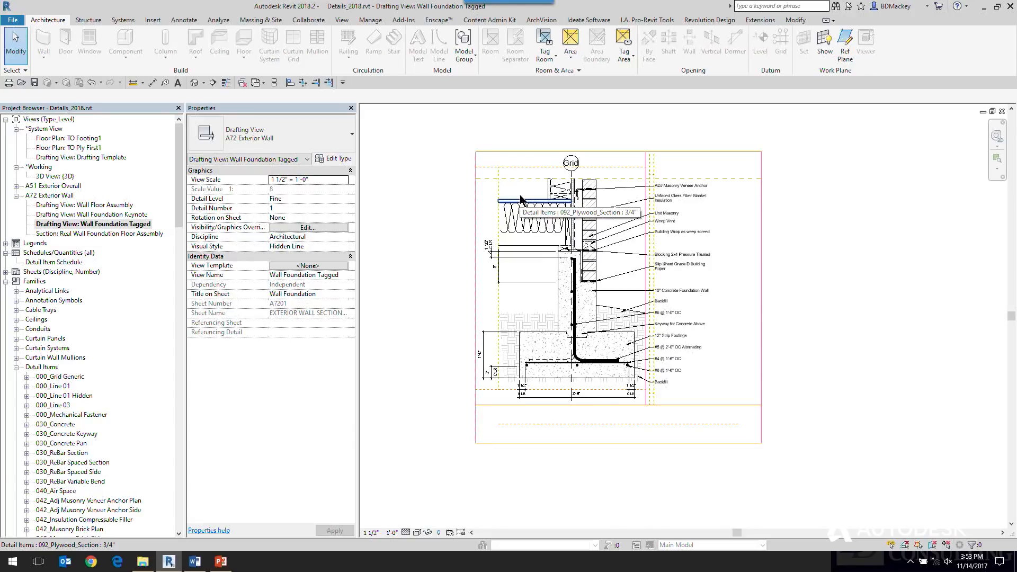
- Change the Sym_Detail Guide annotation around the foundation detail to the 4C x 2R type
{"action": "left_click", "coordinate": [526, 166]}
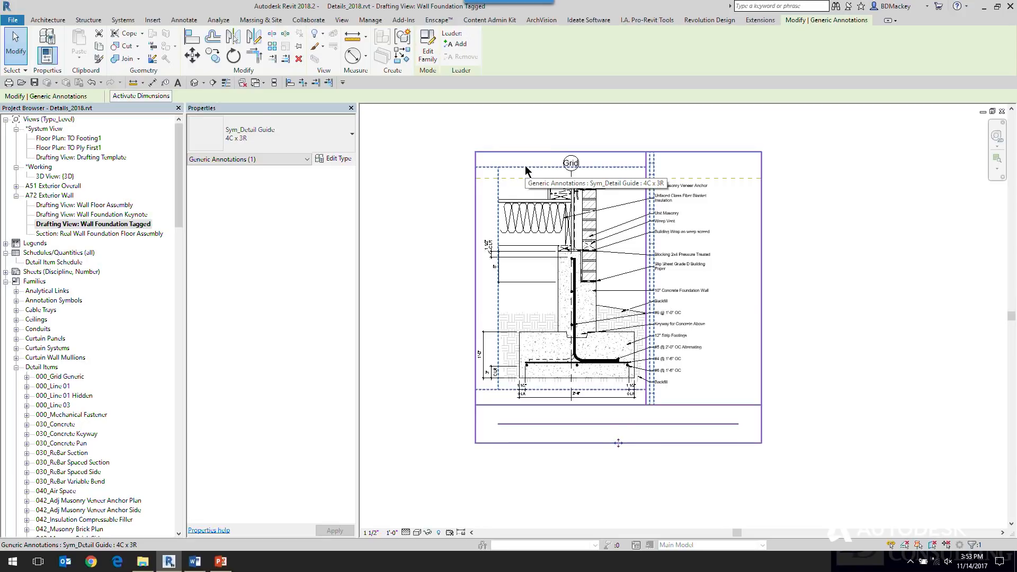
{"action": "left_click", "coordinate": [462, 184]}
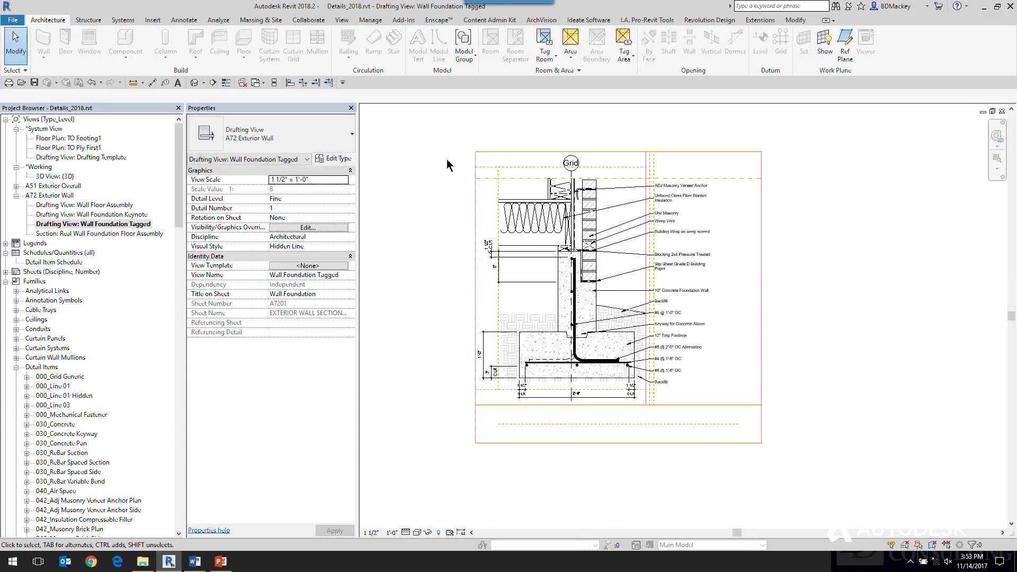
{"action": "left_click", "coordinate": [479, 169]}
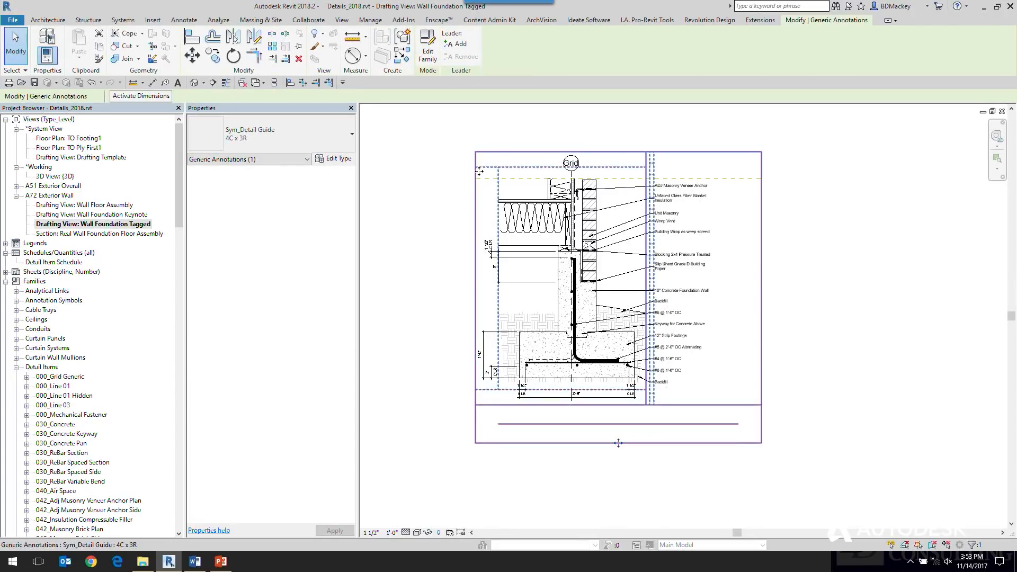
{"action": "left_click", "coordinate": [318, 128]}
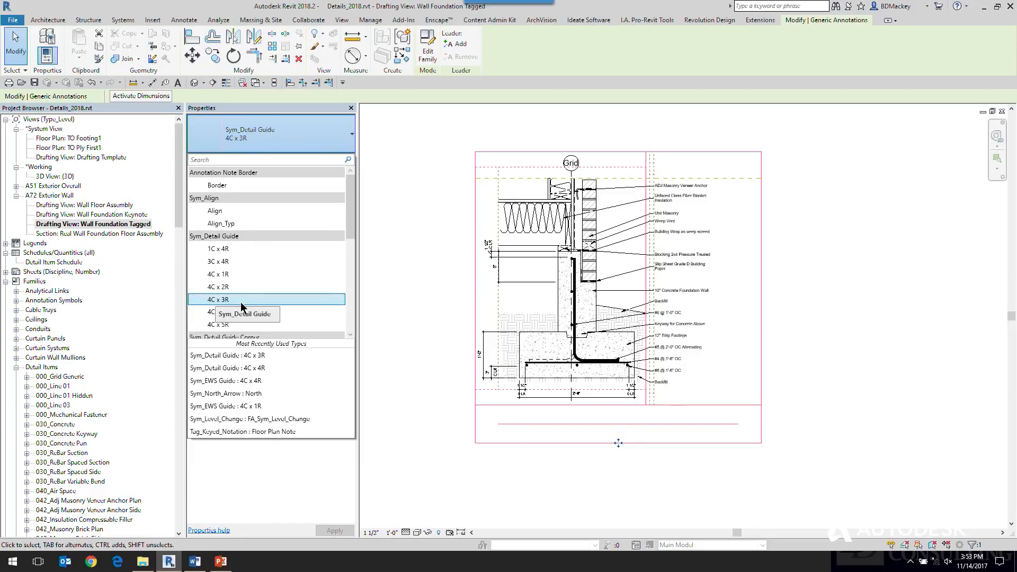
{"action": "left_click", "coordinate": [234, 286]}
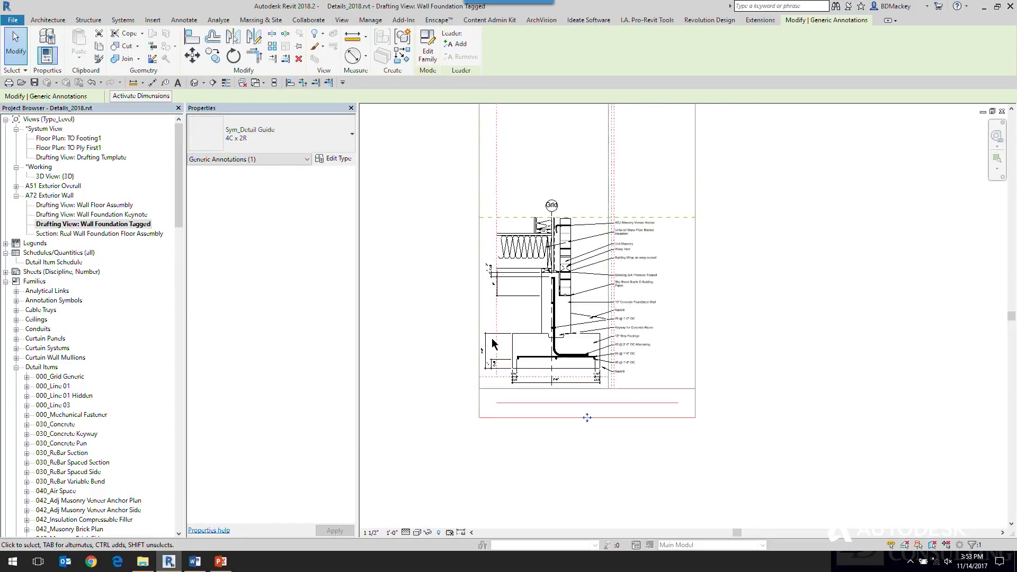
{"action": "scroll", "coordinate": [586, 393], "scroll_direction": "down", "scroll_amount": 1}
{"action": "middle_click_drag", "start_coordinate": [734, 372], "coordinate": [718, 373]}
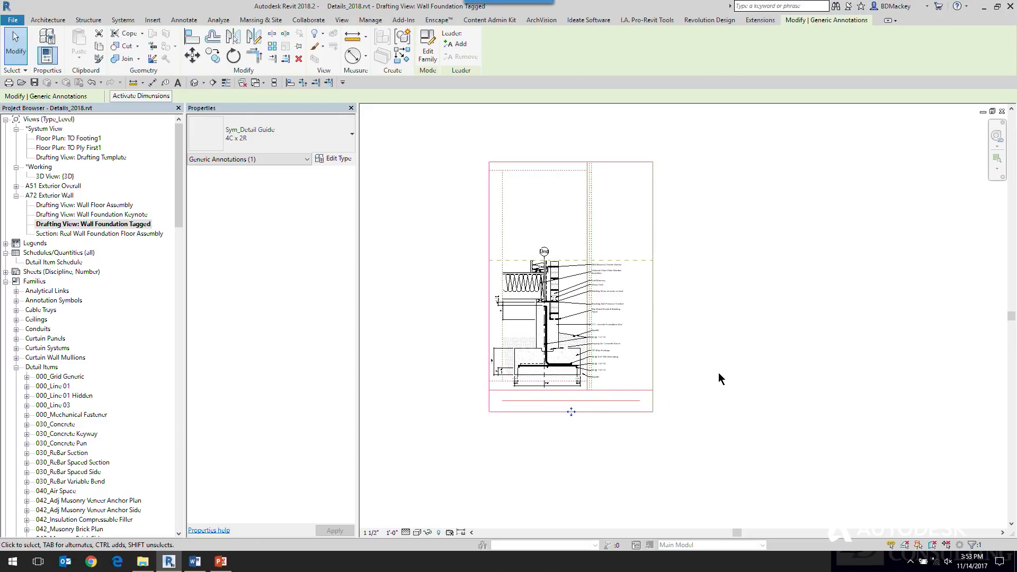
- Examine the type properties of the 4C x 2R detail guide, and return the guide to the 4C x 3R type
{"action": "left_click", "coordinate": [338, 158]}
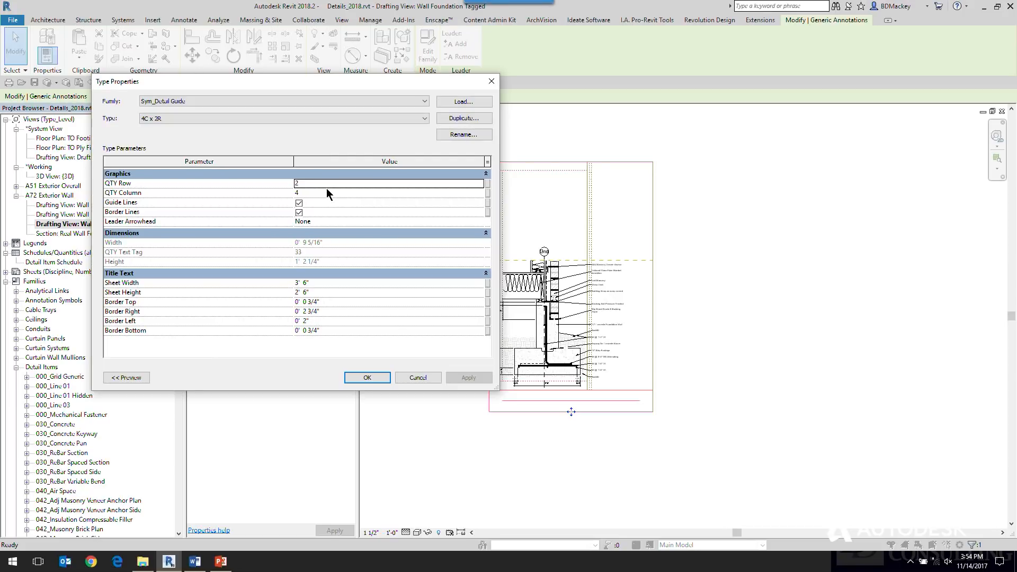
{"action": "left_click", "coordinate": [422, 377]}
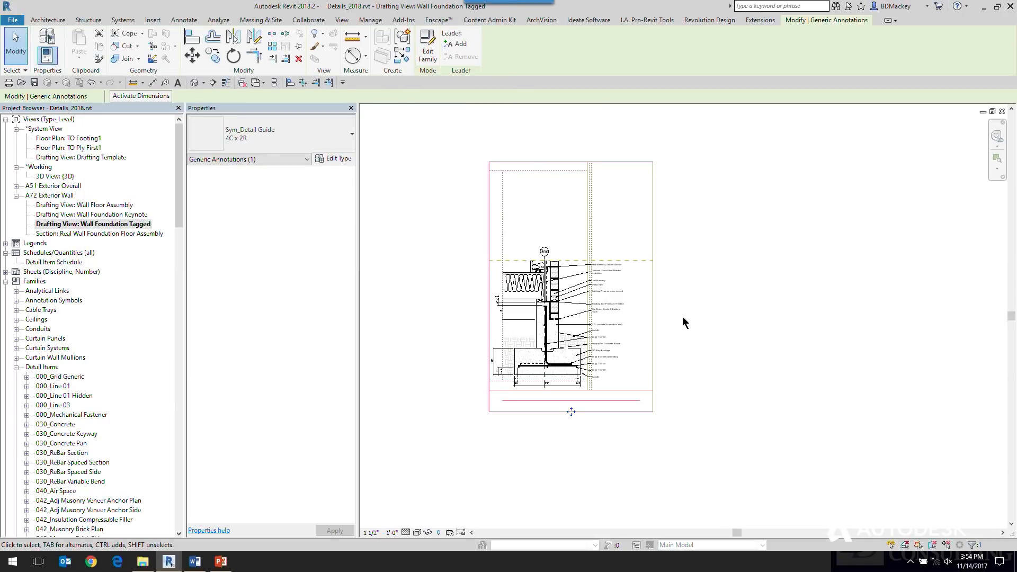
{"action": "left_click", "coordinate": [683, 316]}
{"action": "scroll", "coordinate": [613, 251], "scroll_direction": "up", "scroll_amount": 3}
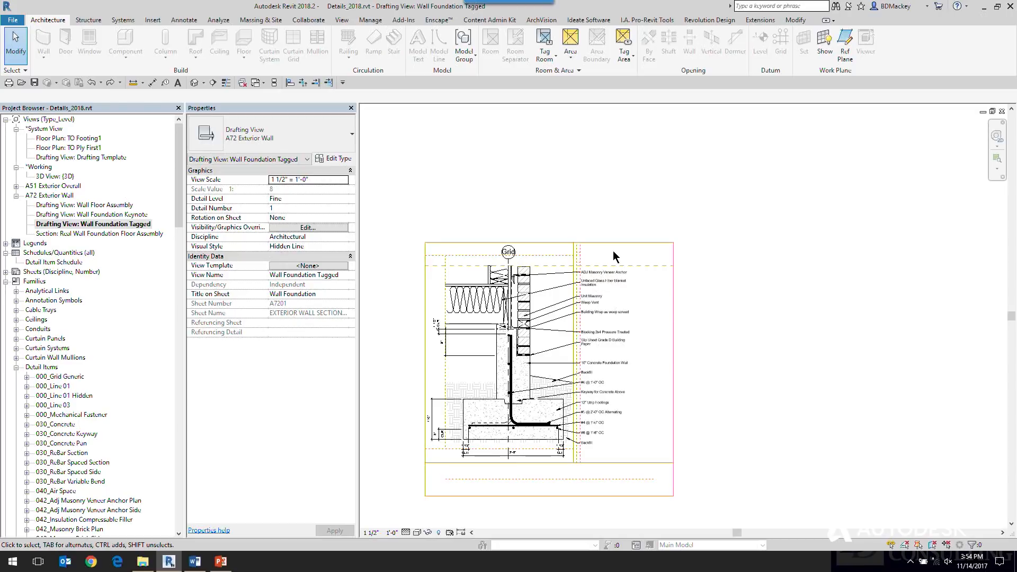
- Examine the type properties of the 4C x 3R detail guide around the foundation detail without changing them
{"action": "left_click", "coordinate": [580, 253]}
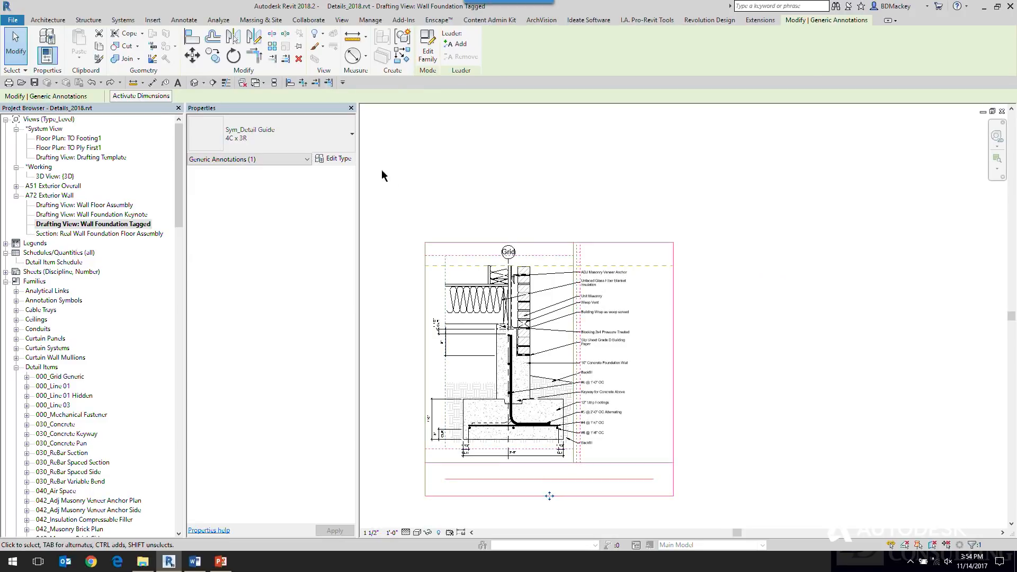
{"action": "left_click", "coordinate": [345, 161]}
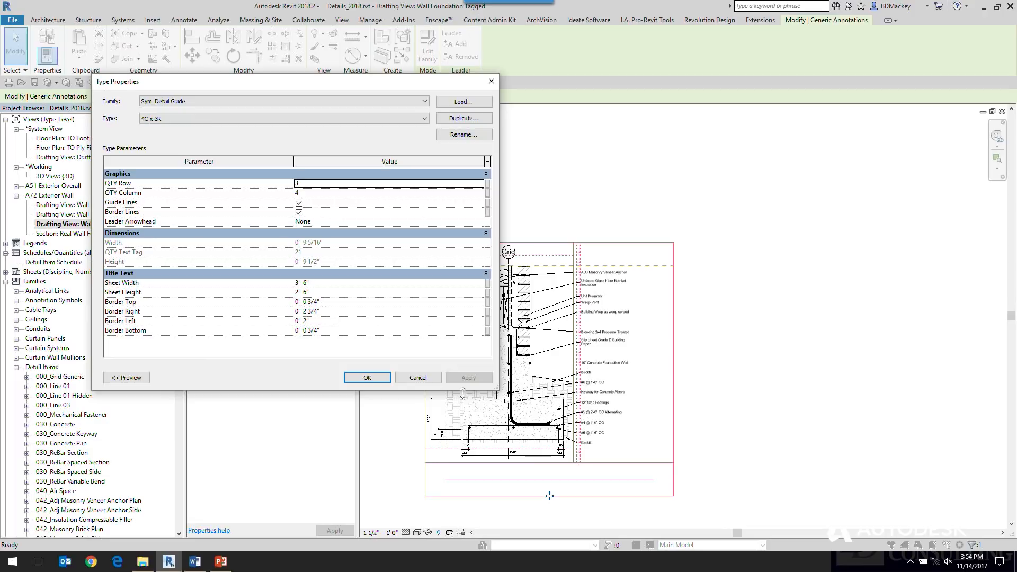
{"action": "left_click", "coordinate": [418, 377]}
{"action": "left_click", "coordinate": [792, 320]}
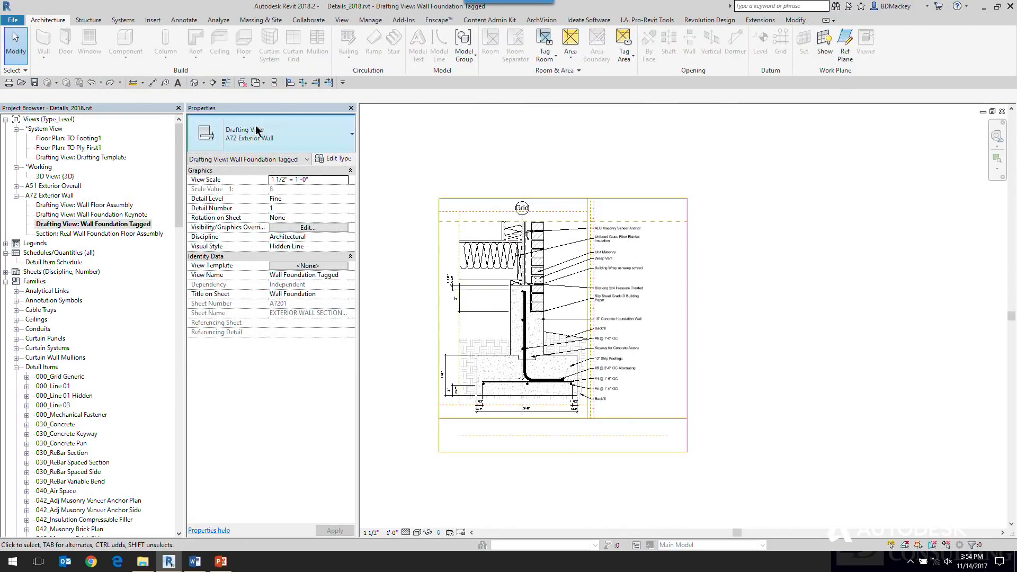
- Open the Drafting Template drafting view and temporarily hide its detail guide to expose the reference planes
{"action": "double_click", "coordinate": [102, 157]}
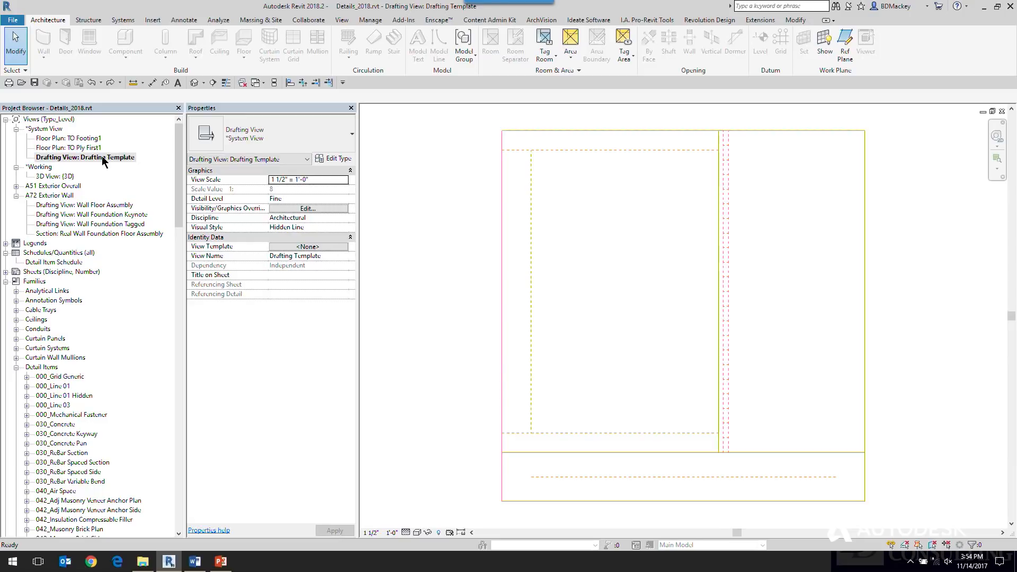
{"action": "left_click", "coordinate": [641, 300]}
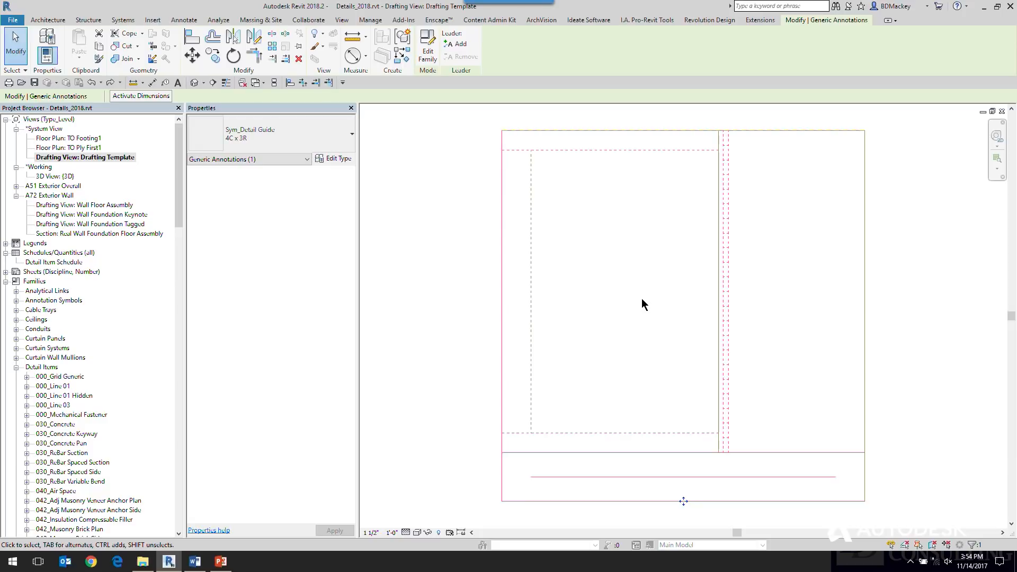
{"action": "key", "text": "h"}
{"action": "key", "text": "h"}
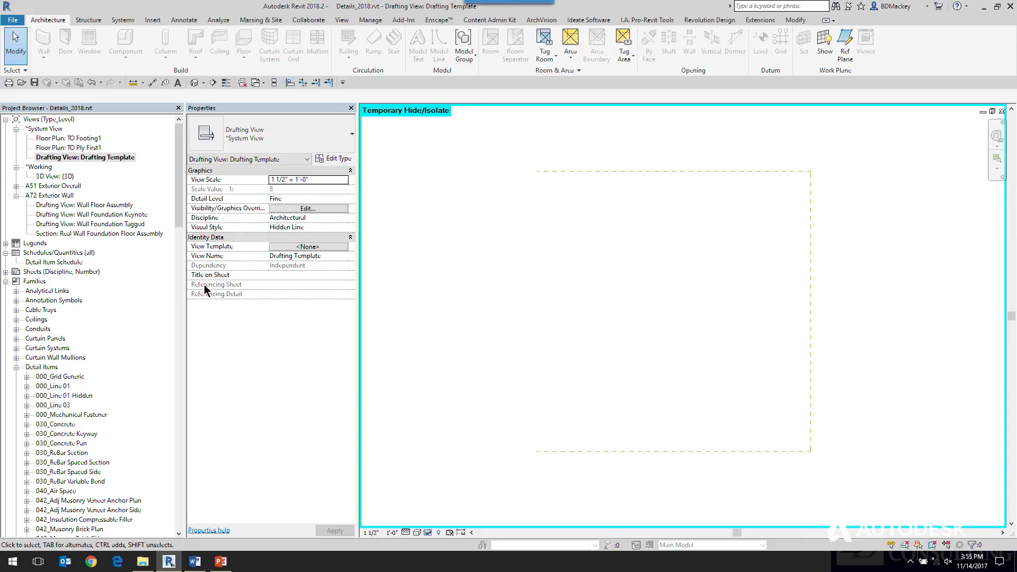
- Open sheet A7201 - EXTERIOR WALL SECTION DETAILS and place the Drafting Template view above the two wall foundation details
{"action": "double_click", "coordinate": [55, 272]}
{"action": "double_click", "coordinate": [78, 378]}
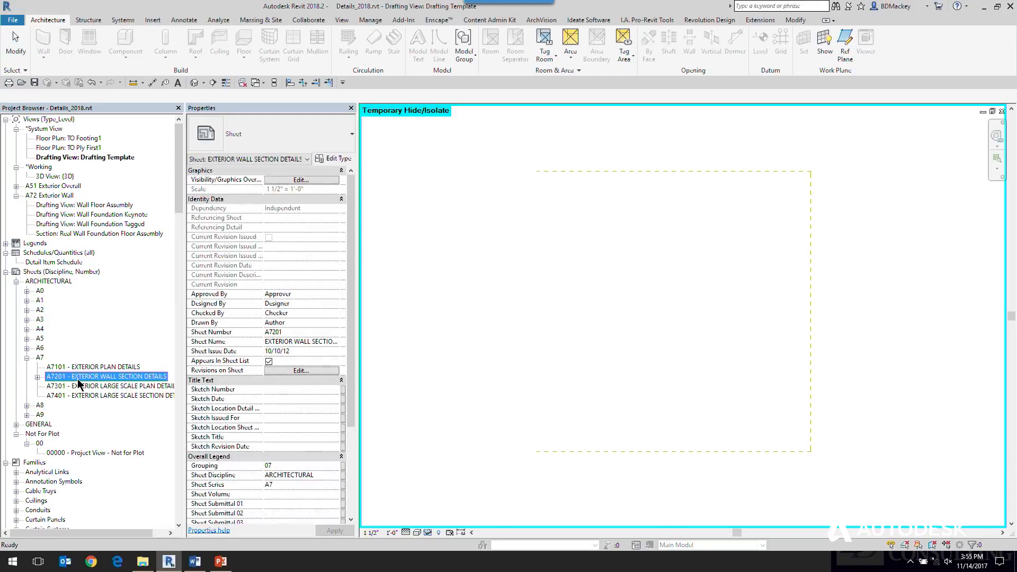
{"action": "left_click_drag", "start_coordinate": [97, 161], "coordinate": [757, 366]}
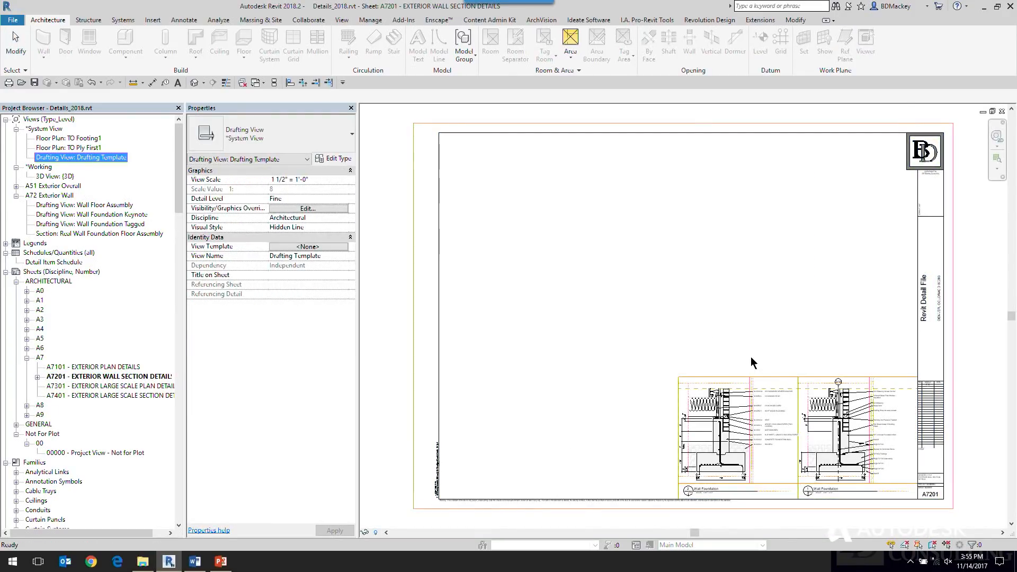
{"action": "left_click", "coordinate": [703, 247]}
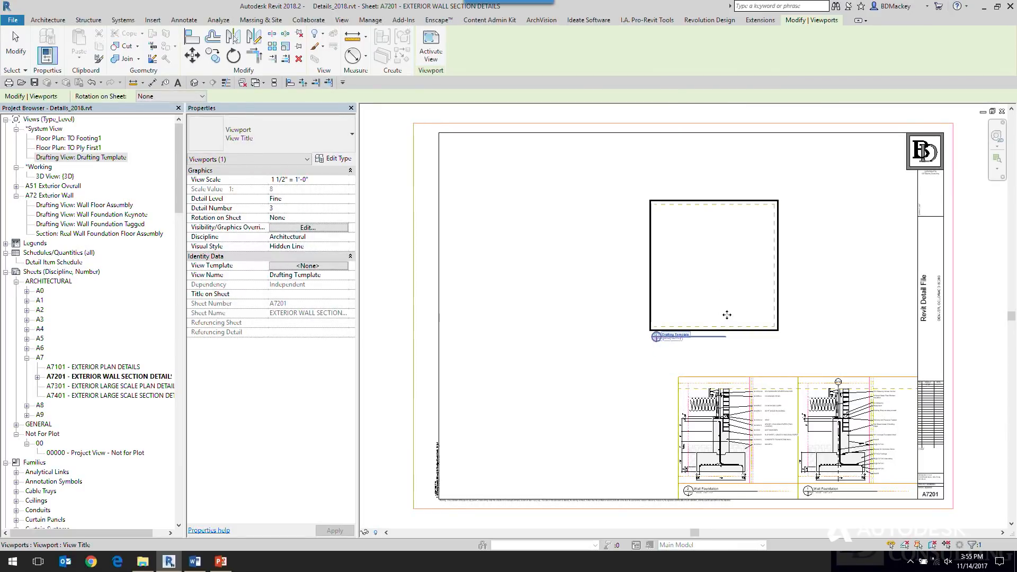
- Move the Drafting Template viewport so the lower-right corner of its reference planes meets the upper-right corner of the rightmost foundation detail
{"action": "left_click", "coordinate": [192, 54]}
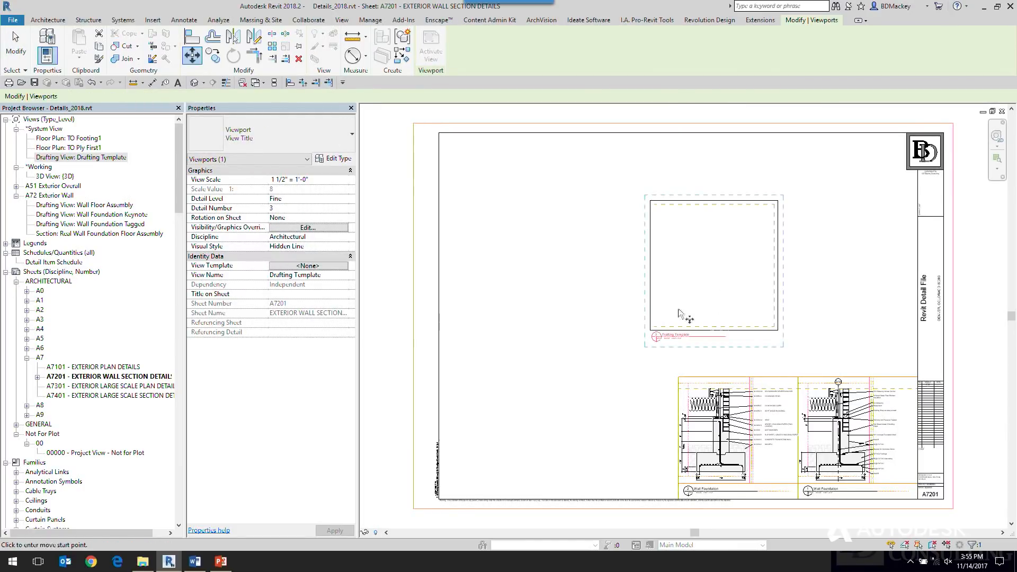
{"action": "left_click", "coordinate": [773, 328]}
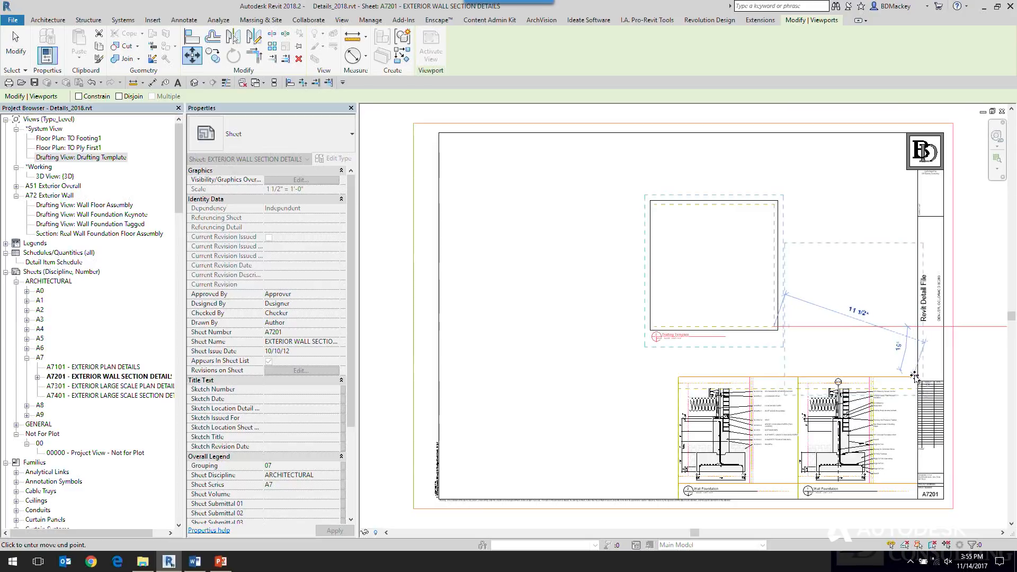
{"action": "left_click", "coordinate": [917, 378]}
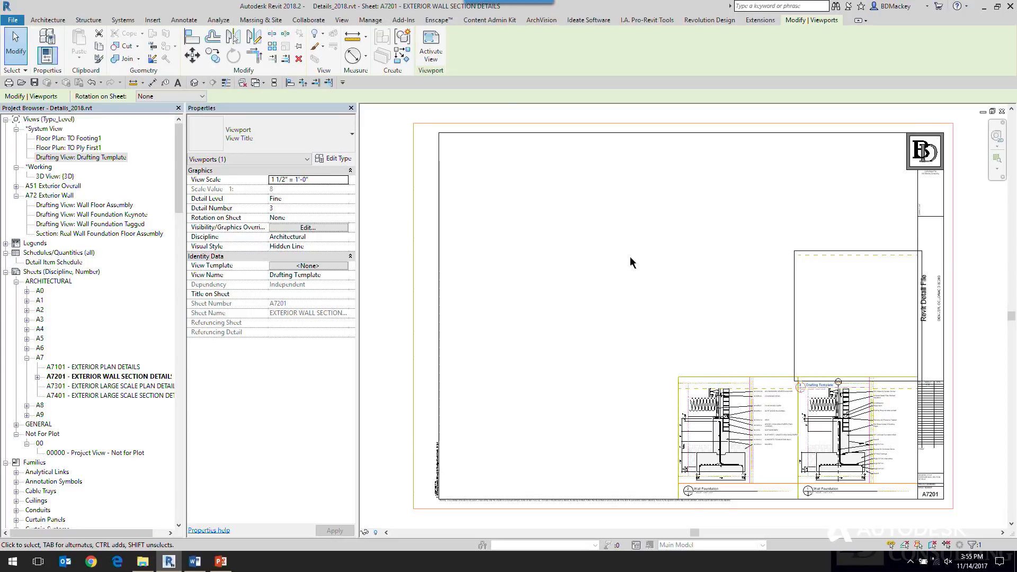
- Close the sheet to return to the Drafting Template view, and reset its temporary hide
{"action": "left_click", "coordinate": [999, 112]}
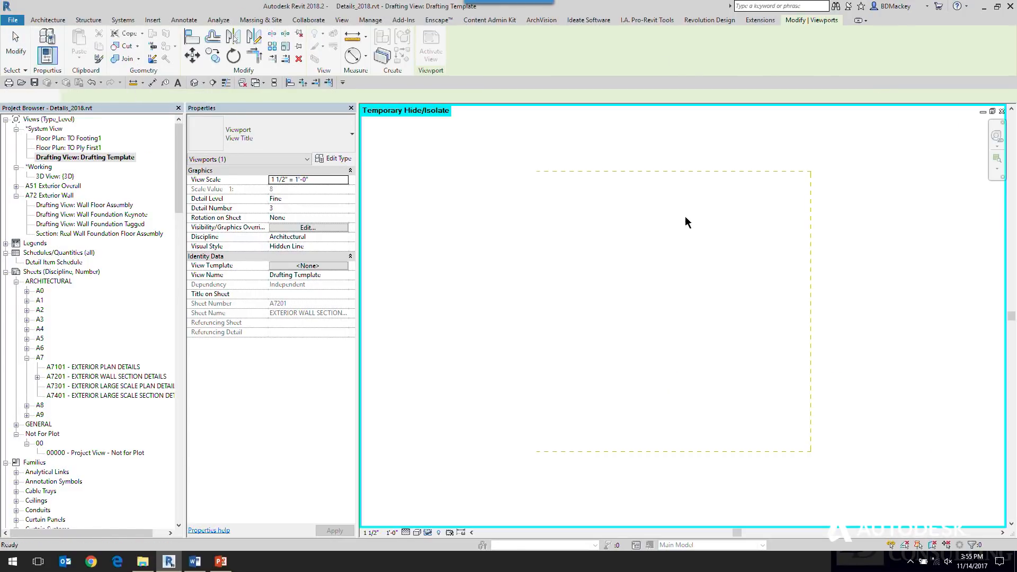
{"action": "key", "text": "h"}
{"action": "key", "text": "r"}
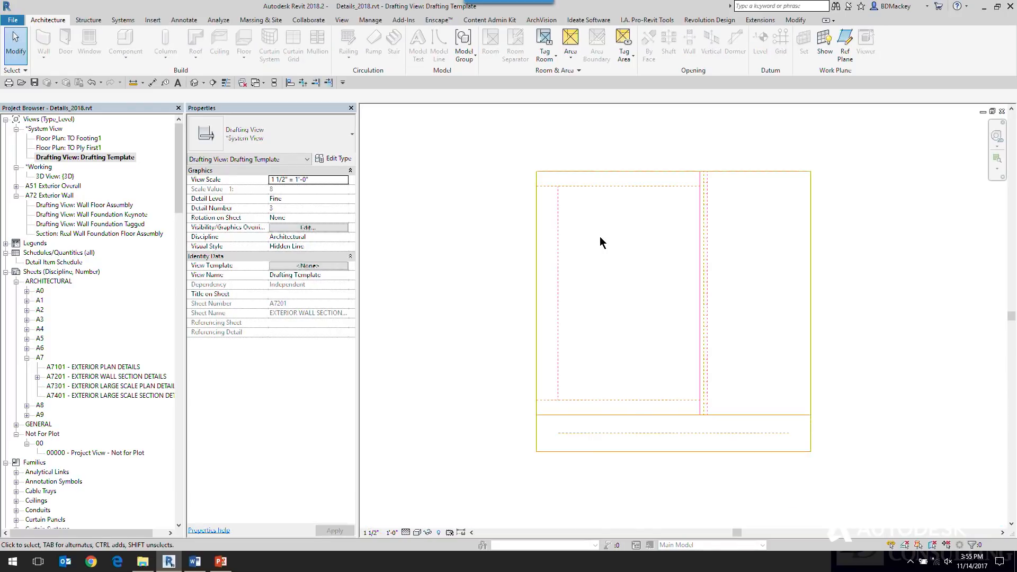
- Temporarily hide the detail guide again and inspect the vertical Zero X reference plane at the template's right edge
{"action": "left_click", "coordinate": [708, 246]}
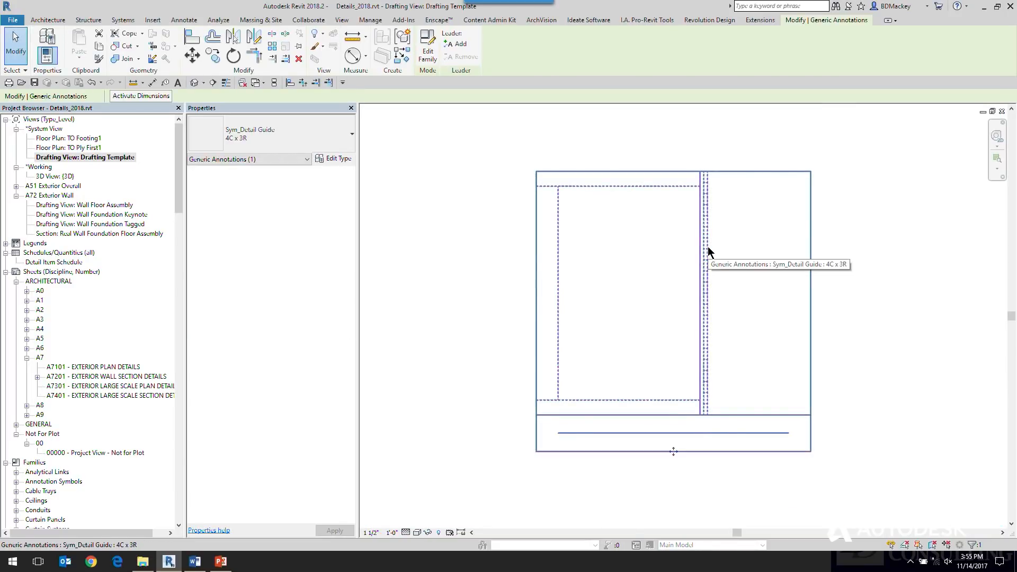
{"action": "key", "text": "h"}
{"action": "key", "text": "h"}
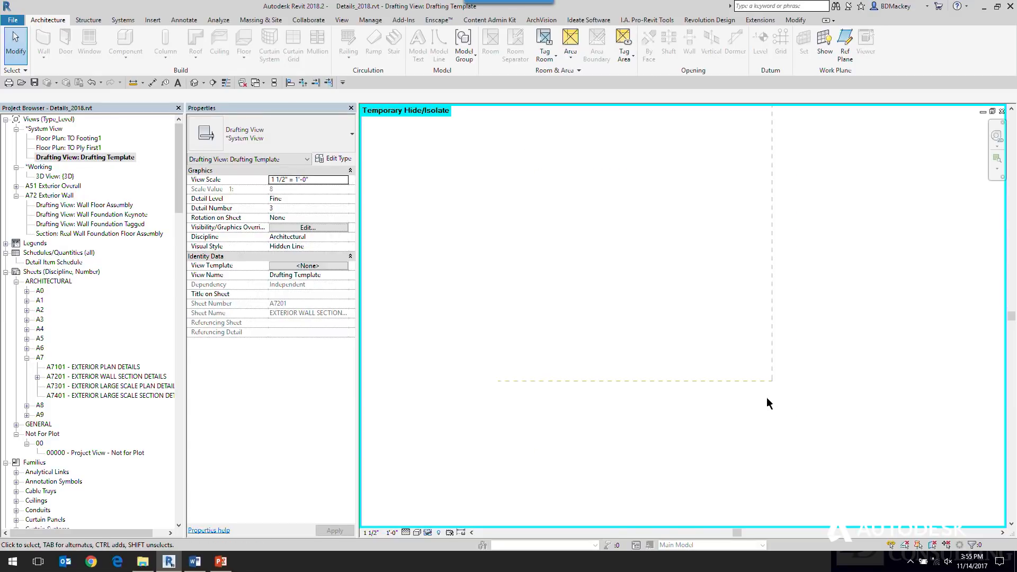
{"action": "left_click", "coordinate": [761, 380]}
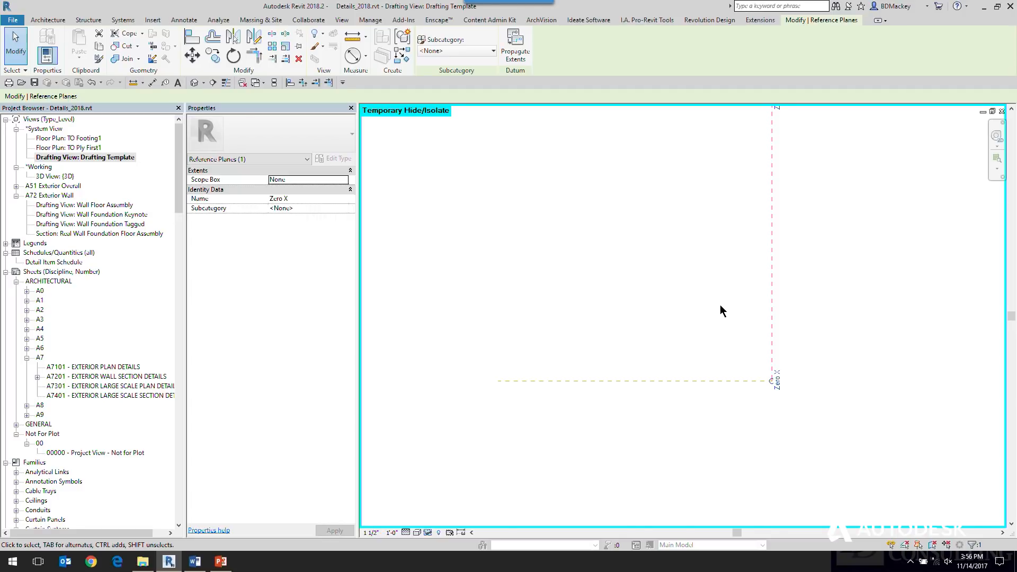
{"action": "left_click", "coordinate": [720, 304]}
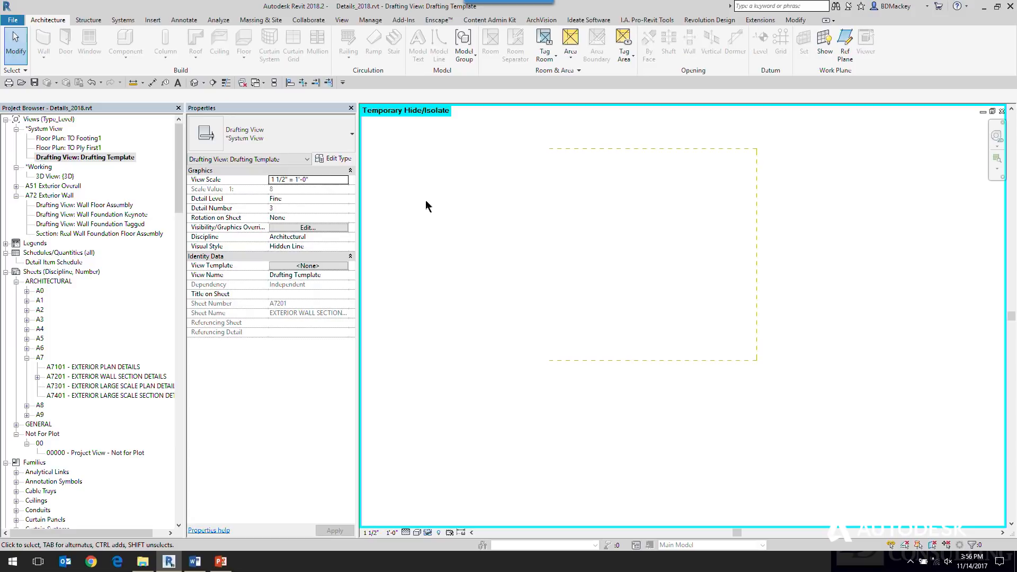
- Close and reopen the Drafting Template view, and reset its temporary hide to restore the detail guide
{"action": "left_click", "coordinate": [1002, 111]}
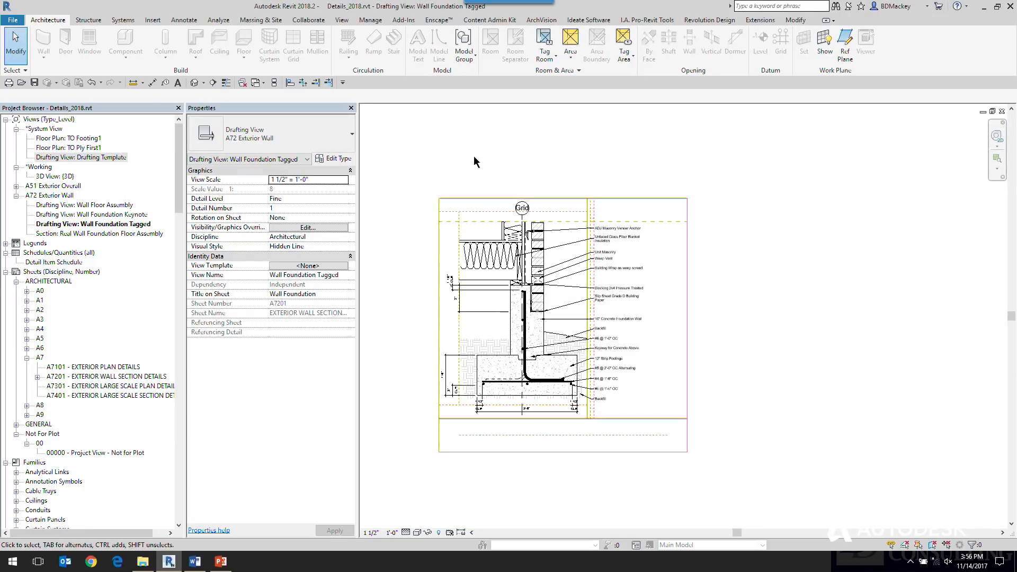
{"action": "double_click", "coordinate": [107, 160]}
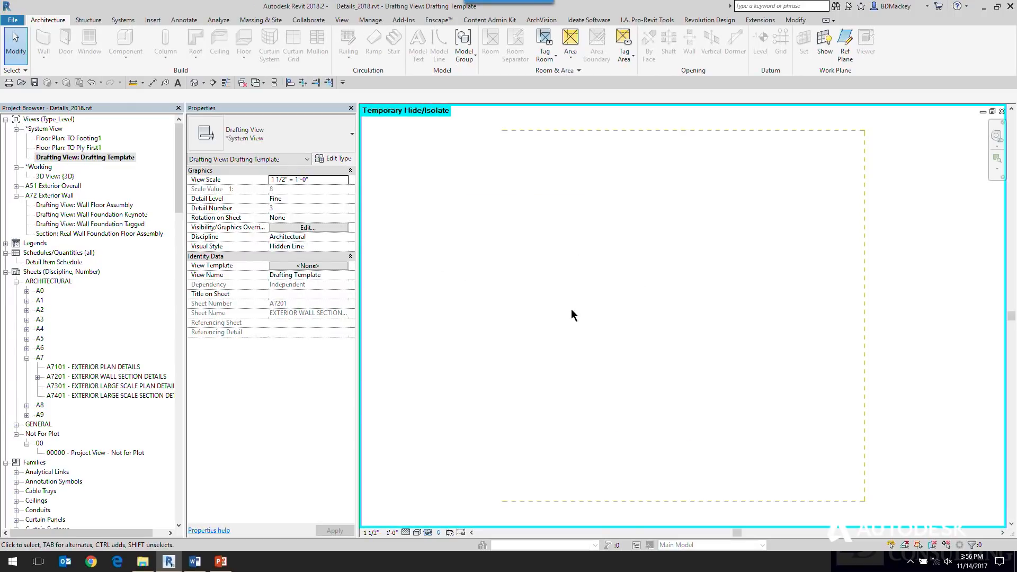
{"action": "key", "text": "h"}
{"action": "key", "text": "r"}
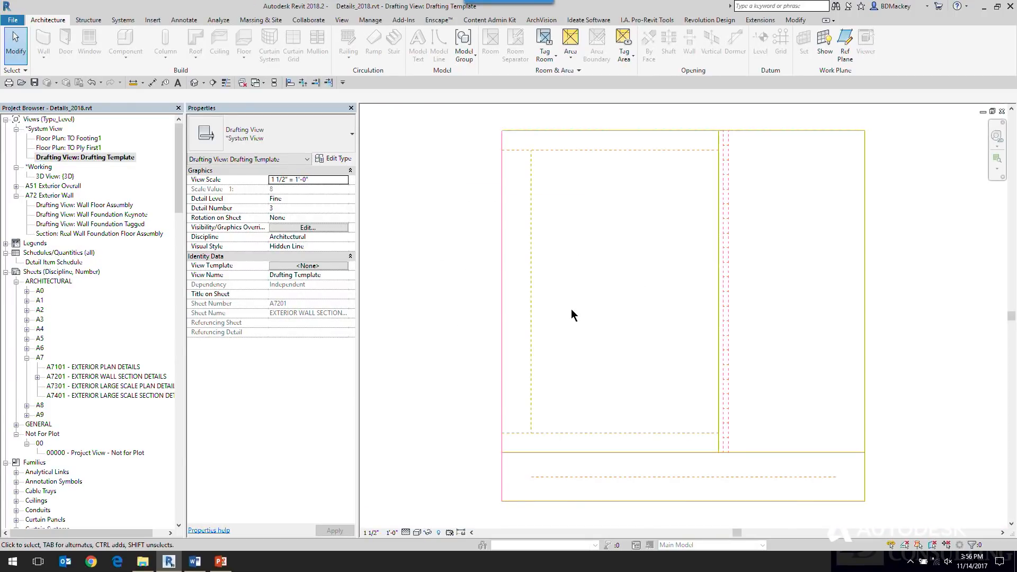
- Browse the numbered Detail Items families in the project, and check the detail guide in the Drafting Template view
{"action": "left_click", "coordinate": [536, 225]}
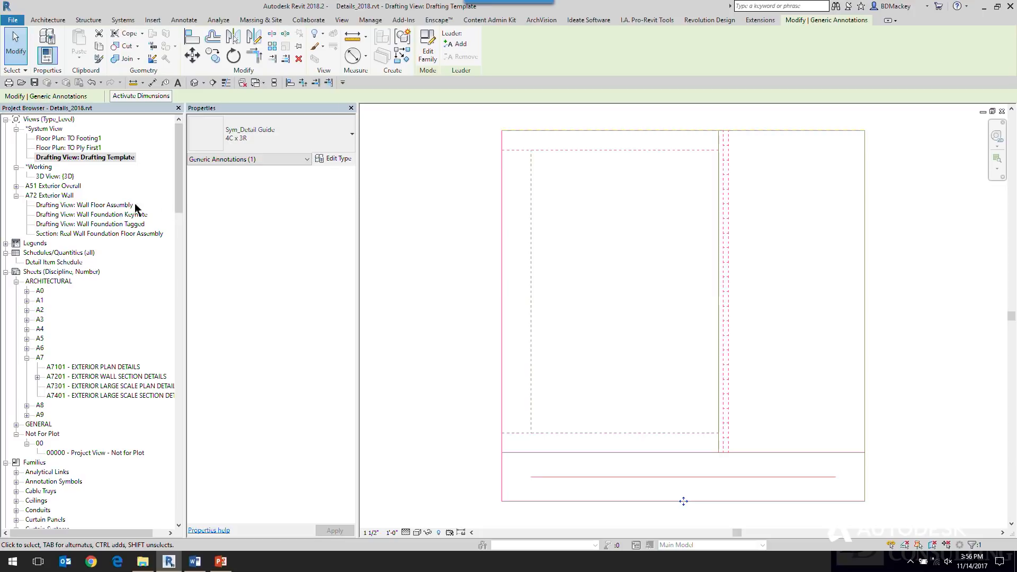
{"action": "left_click", "coordinate": [6, 272]}
{"action": "scroll", "coordinate": [63, 368], "scroll_direction": "down", "scroll_amount": 6}
{"action": "scroll", "coordinate": [64, 368], "scroll_direction": "down", "scroll_amount": 3}
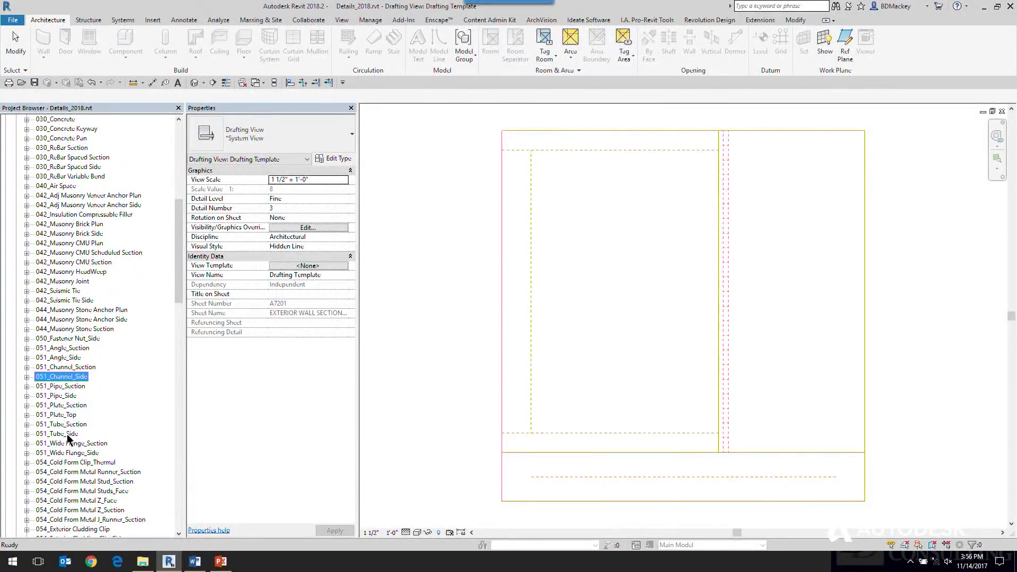
{"action": "scroll", "coordinate": [46, 403], "scroll_direction": "down", "scroll_amount": 2}
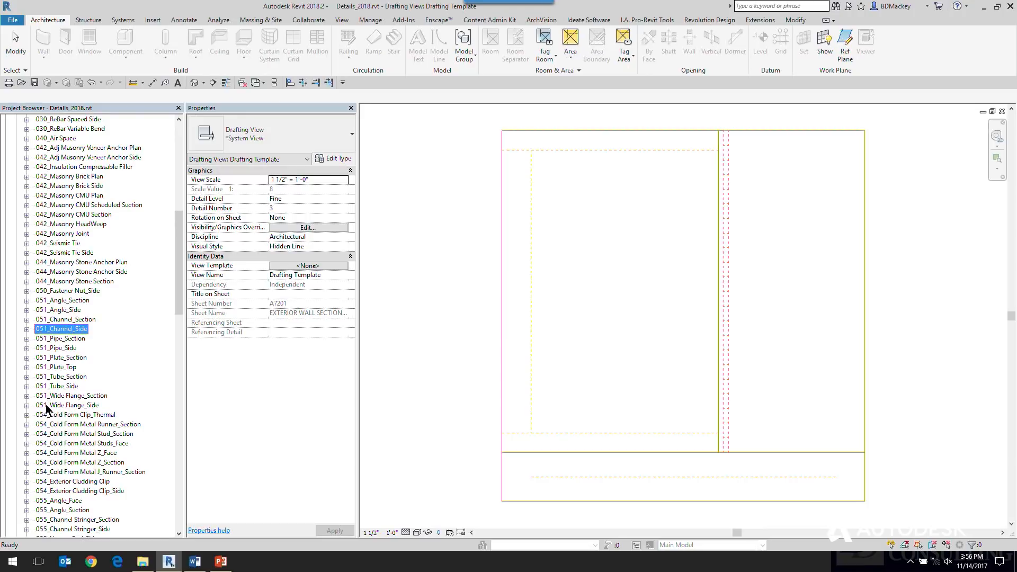
{"action": "scroll", "coordinate": [46, 405], "scroll_direction": "down", "scroll_amount": 2}
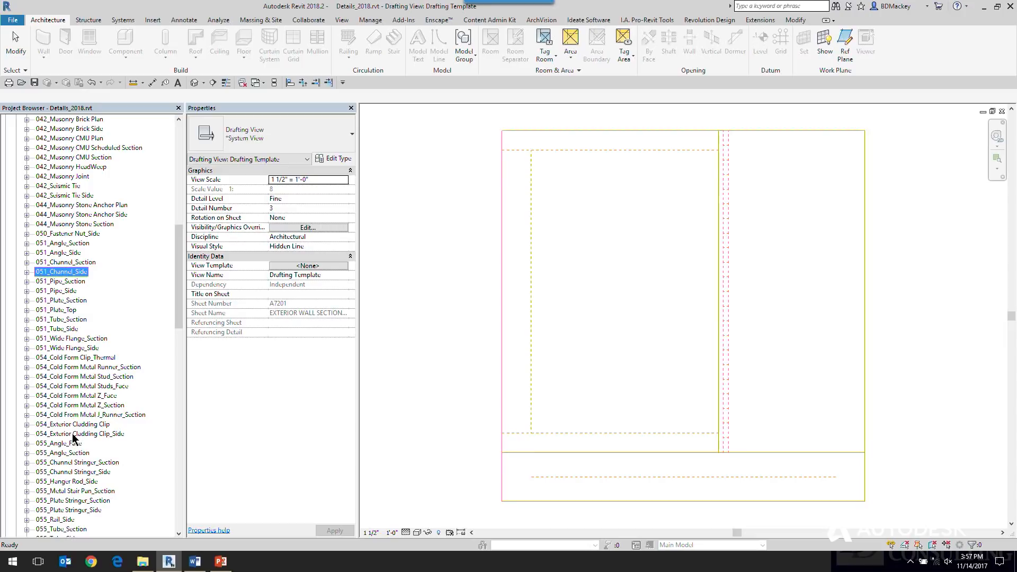
{"action": "scroll", "coordinate": [74, 376], "scroll_direction": "up", "scroll_amount": 6}
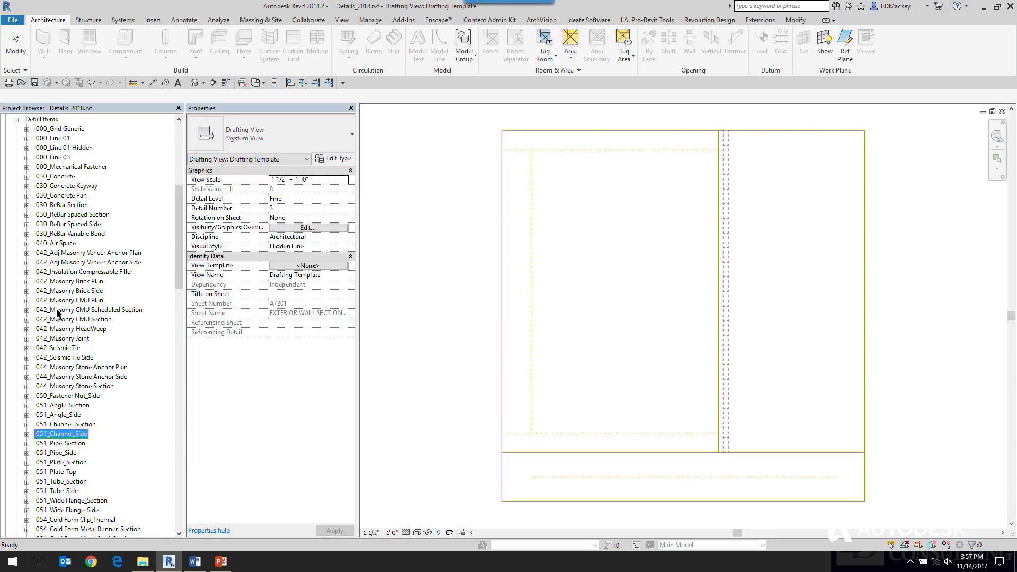
{"action": "left_click", "coordinate": [531, 294]}
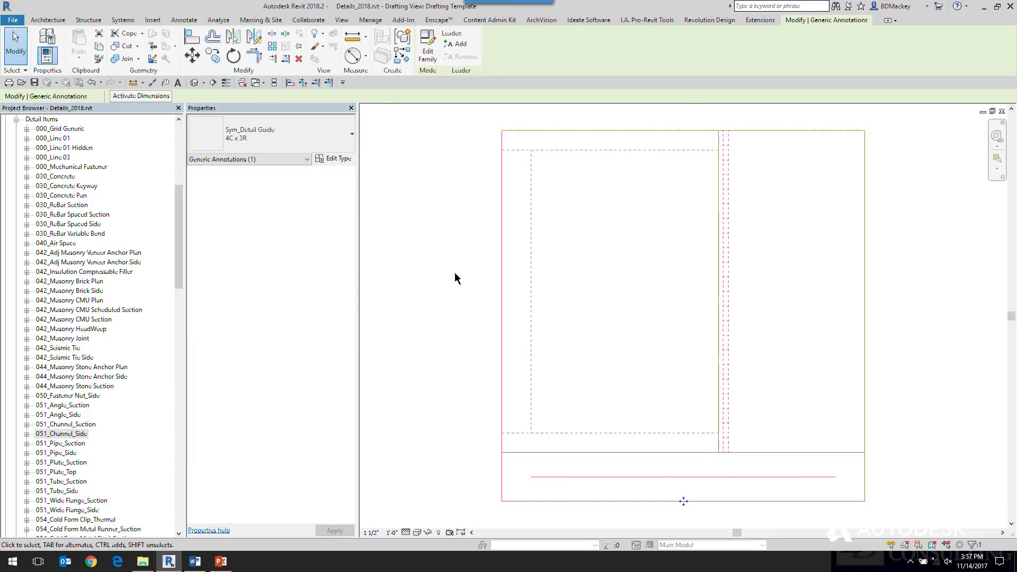
{"action": "left_click", "coordinate": [646, 290]}
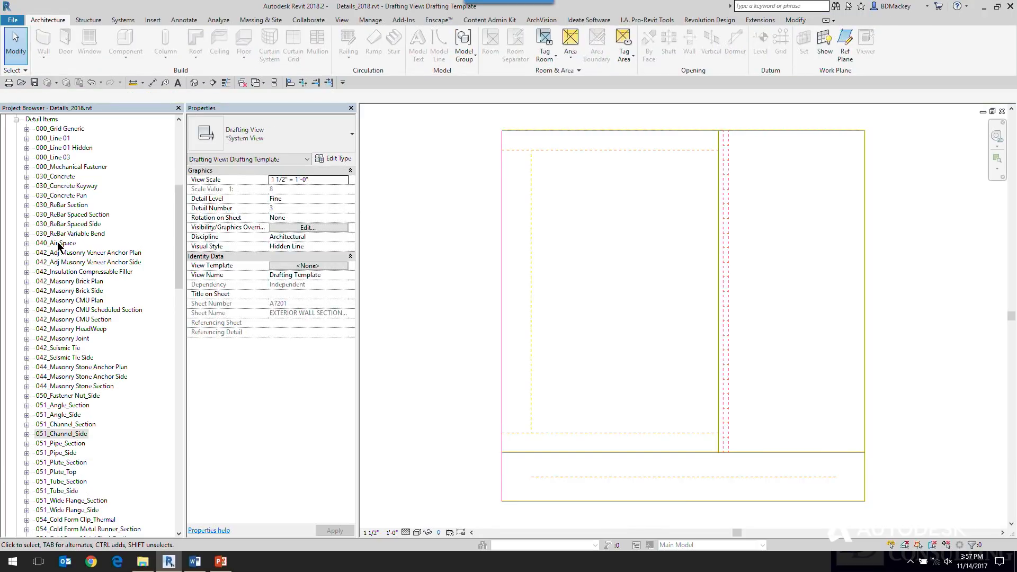
- Place a vertical 2" 040_Air Space detail item about 2' 6" long inside the template's drawing area
{"action": "left_click", "coordinate": [26, 243]}
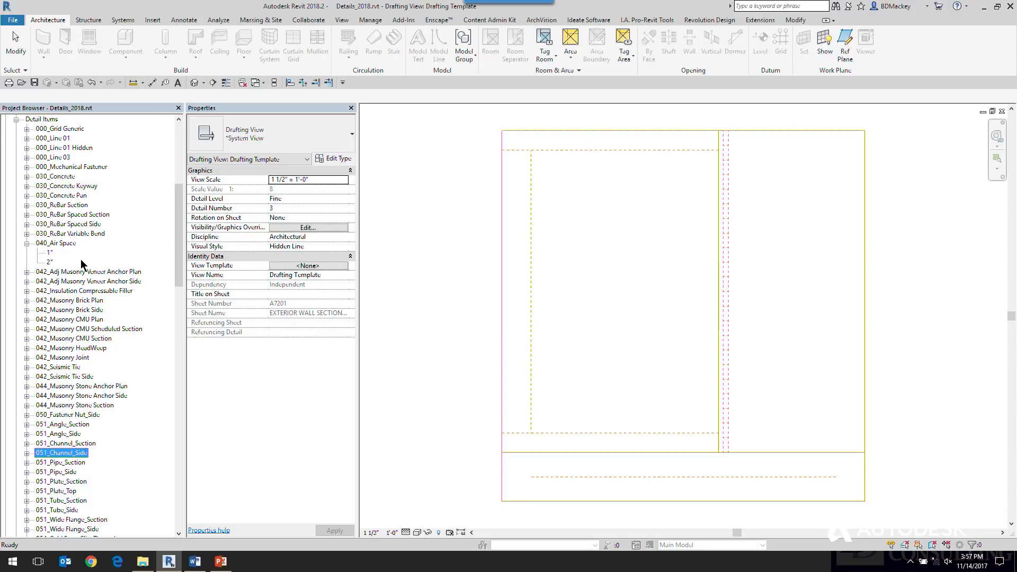
{"action": "mouse_move", "coordinate": [50, 263]}
{"action": "left_mouse_down"}
{"action": "mouse_move", "coordinate": [518, 320]}
{"action": "mouse_move", "coordinate": [622, 318]}
{"action": "left_mouse_up"}
{"action": "left_click", "coordinate": [616, 337]}
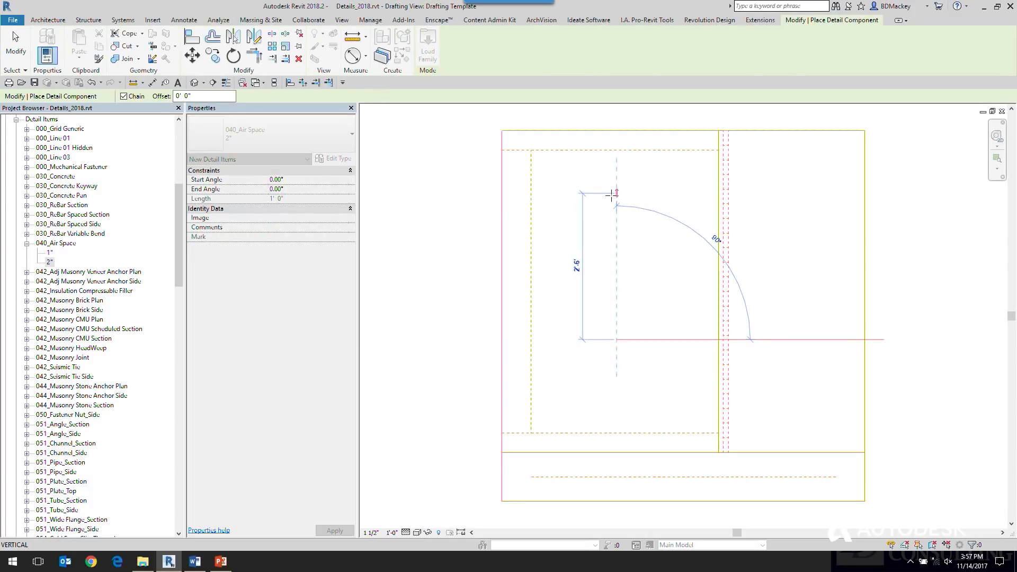
{"action": "right_click", "coordinate": [586, 208]}
{"action": "left_click", "coordinate": [596, 216]}
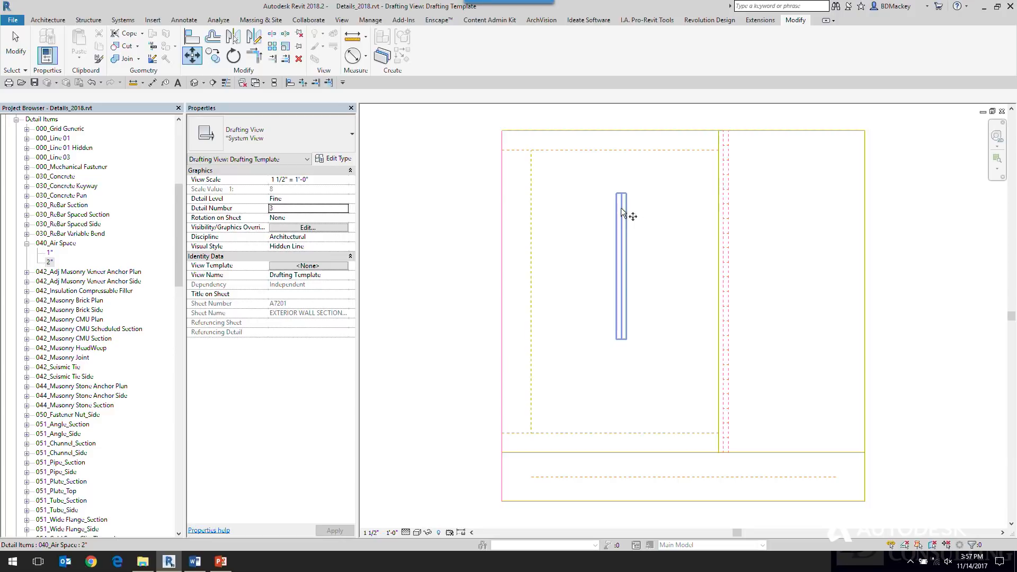
- Delete the 2" air space detail item from the Drafting Template view and cancel the active command
{"action": "left_click", "coordinate": [620, 208]}
{"action": "key", "text": "Delete"}
{"action": "right_click", "coordinate": [444, 183]}
{"action": "left_click", "coordinate": [464, 200]}
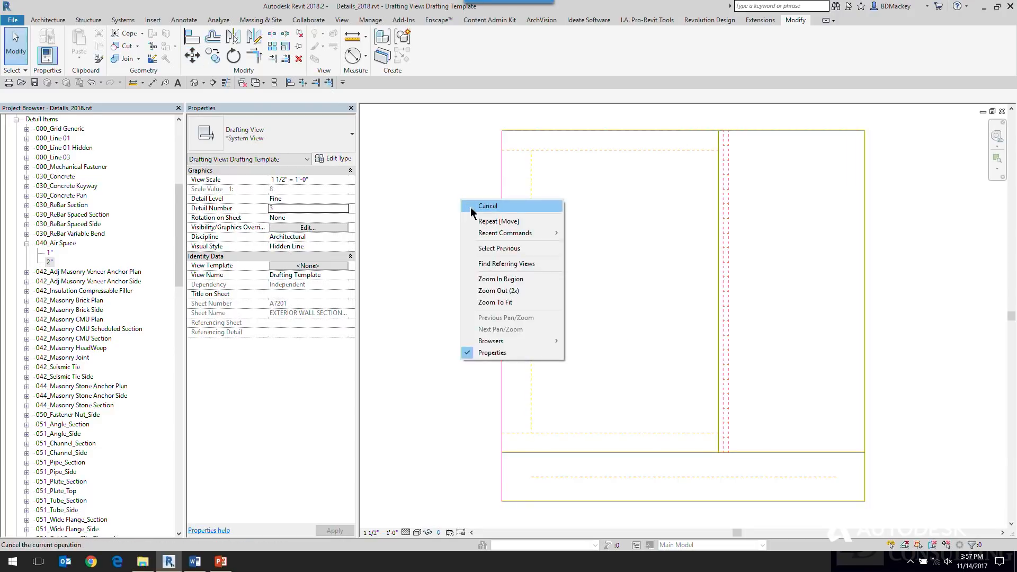
- Open the {3D} working view and examine the wall, floor and foundation assembly from an angled viewpoint
{"action": "left_click_drag", "start_coordinate": [180, 223], "coordinate": [166, 159]}
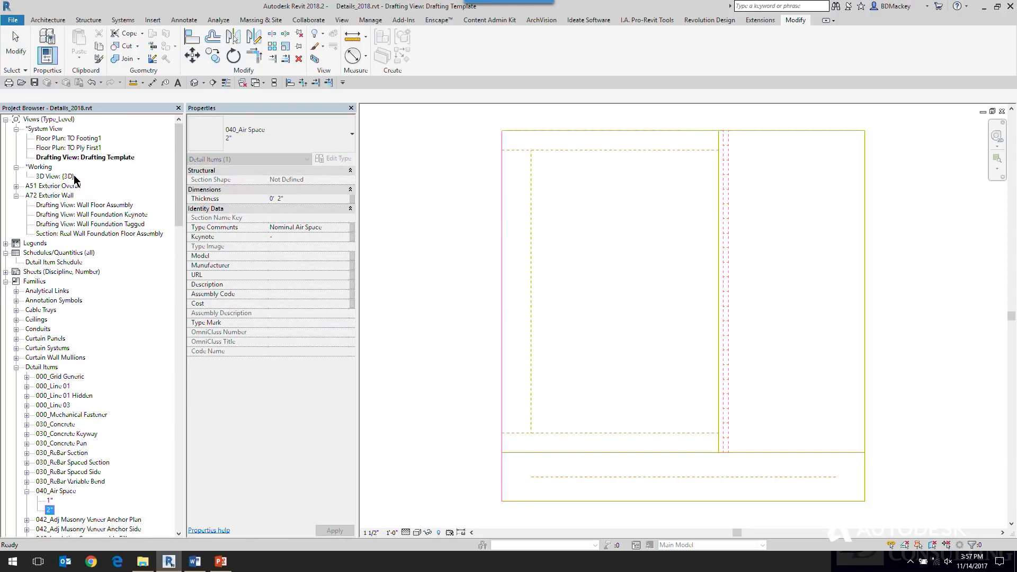
{"action": "double_click", "coordinate": [70, 177]}
{"action": "middle_click_drag", "start_coordinate": [639, 420], "coordinate": [693, 376], "text": "shift"}
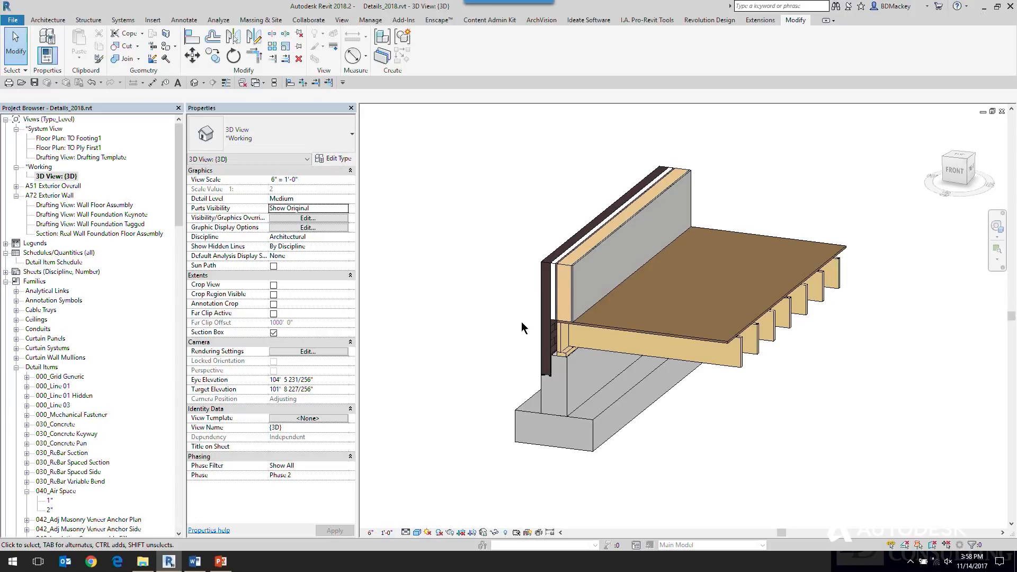
{"action": "scroll", "coordinate": [521, 322], "scroll_direction": "up", "scroll_amount": 1}
{"action": "scroll", "coordinate": [521, 322], "scroll_direction": "up", "scroll_amount": 1}
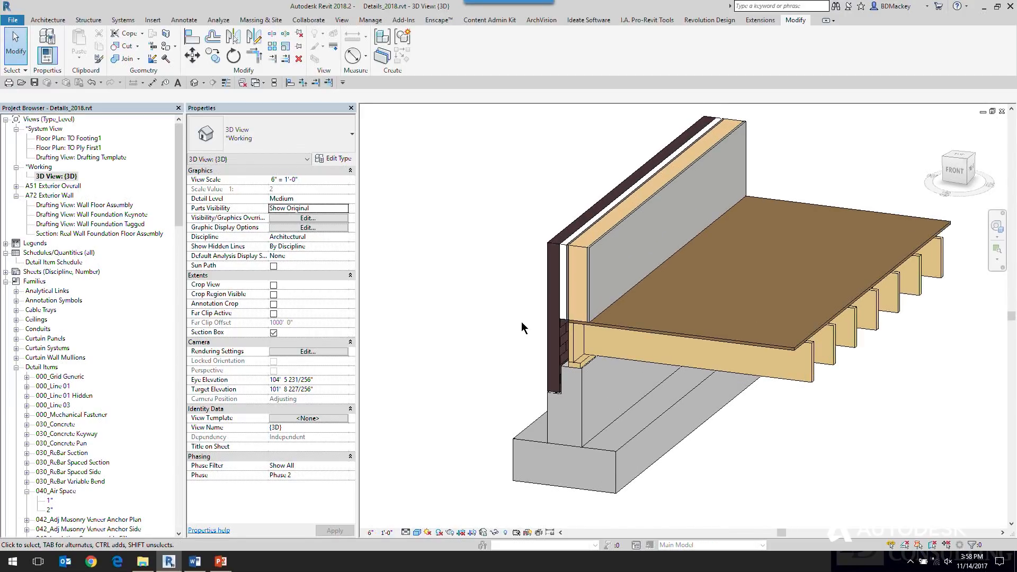
- Open the Real Wall Foundation Floor Assembly section, examine the foundation and brick ledge, and check the exterior wall's type
{"action": "double_click", "coordinate": [138, 233]}
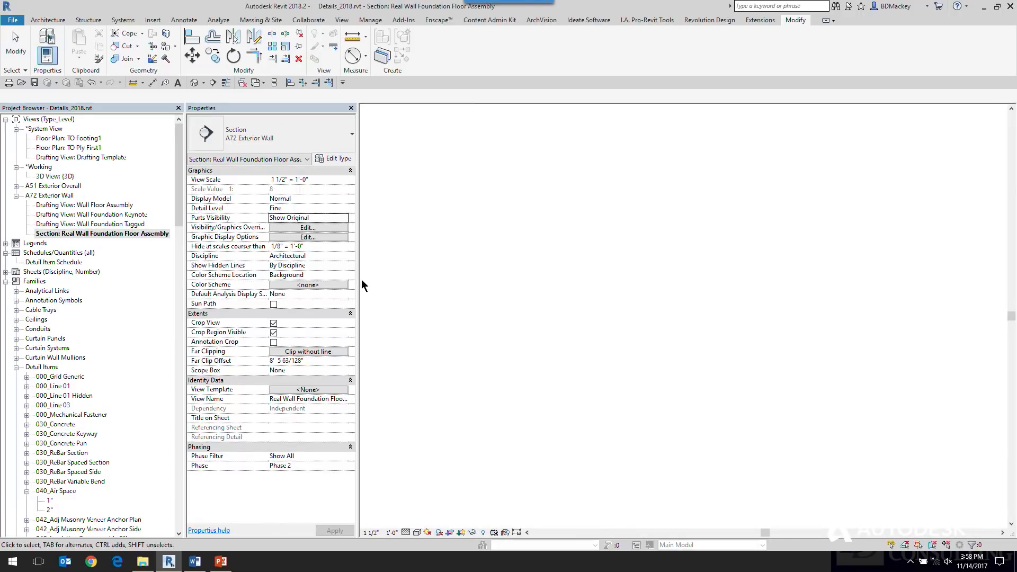
{"action": "scroll", "coordinate": [730, 301], "scroll_direction": "up", "scroll_amount": 5}
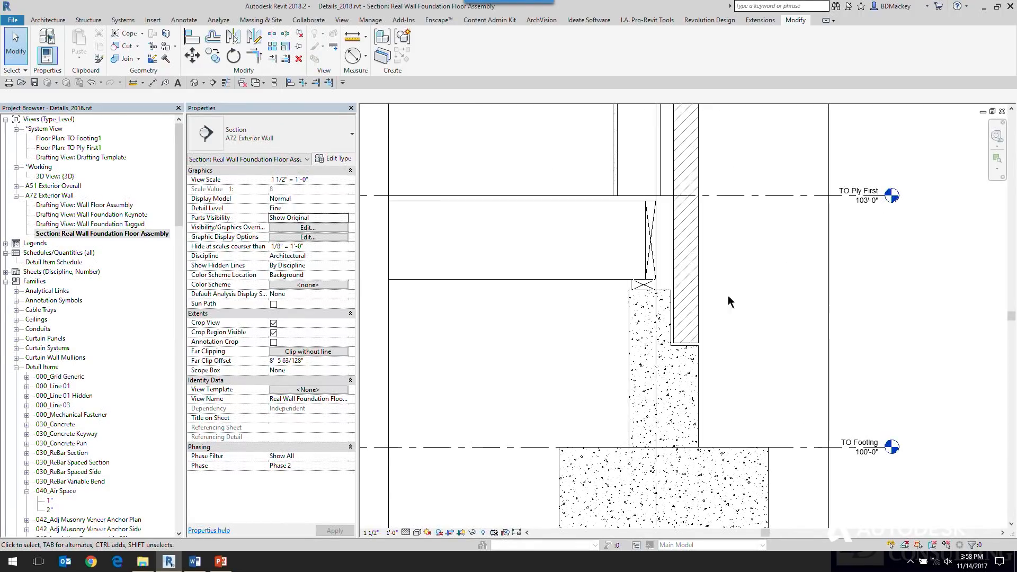
{"action": "middle_click_drag", "start_coordinate": [602, 371], "coordinate": [607, 351]}
{"action": "scroll", "coordinate": [716, 326], "scroll_direction": "up", "scroll_amount": 4}
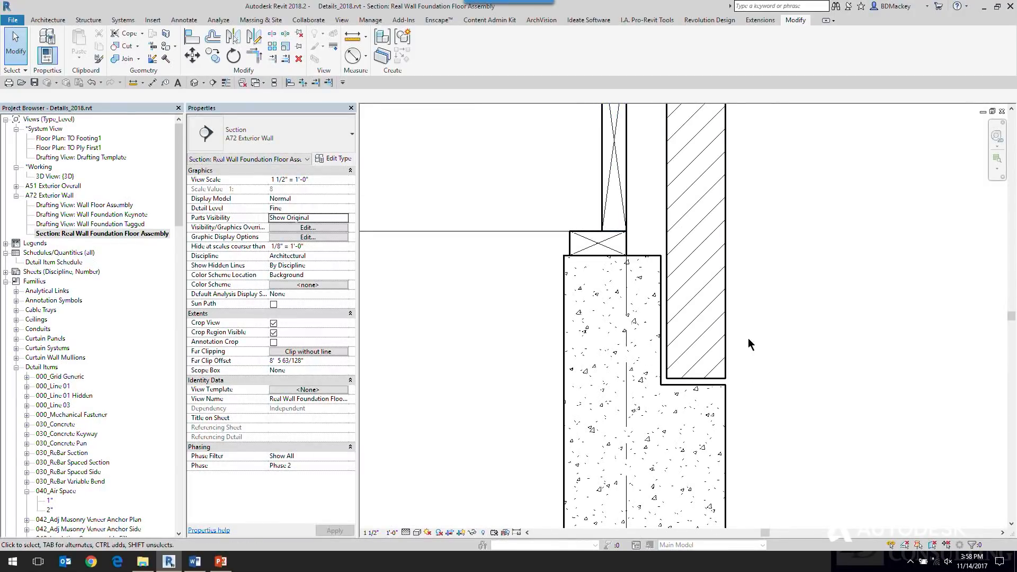
{"action": "scroll", "coordinate": [760, 427], "scroll_direction": "down", "scroll_amount": 2}
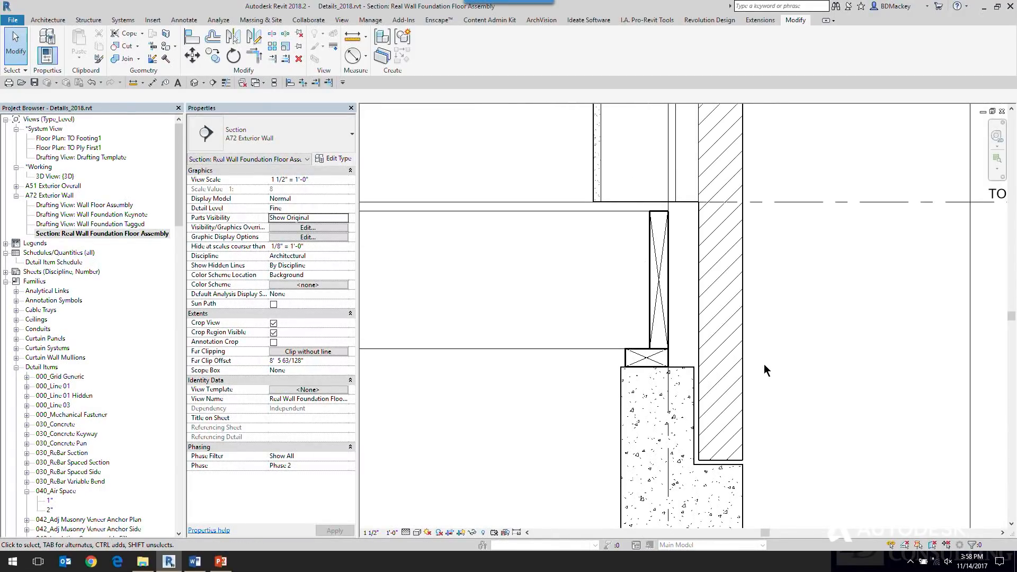
{"action": "middle_click_drag", "start_coordinate": [764, 364], "coordinate": [720, 358]}
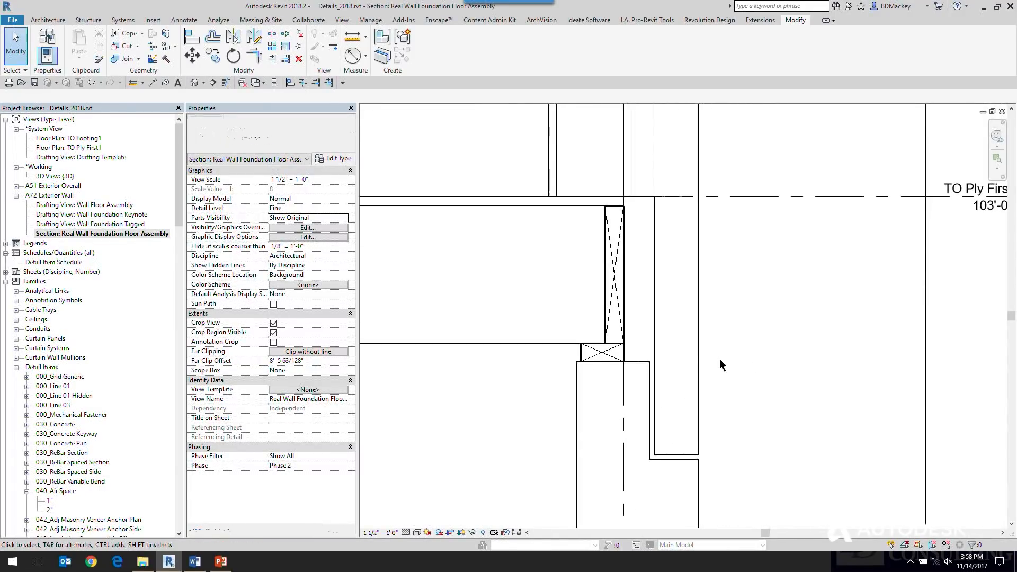
{"action": "left_click", "coordinate": [625, 187]}
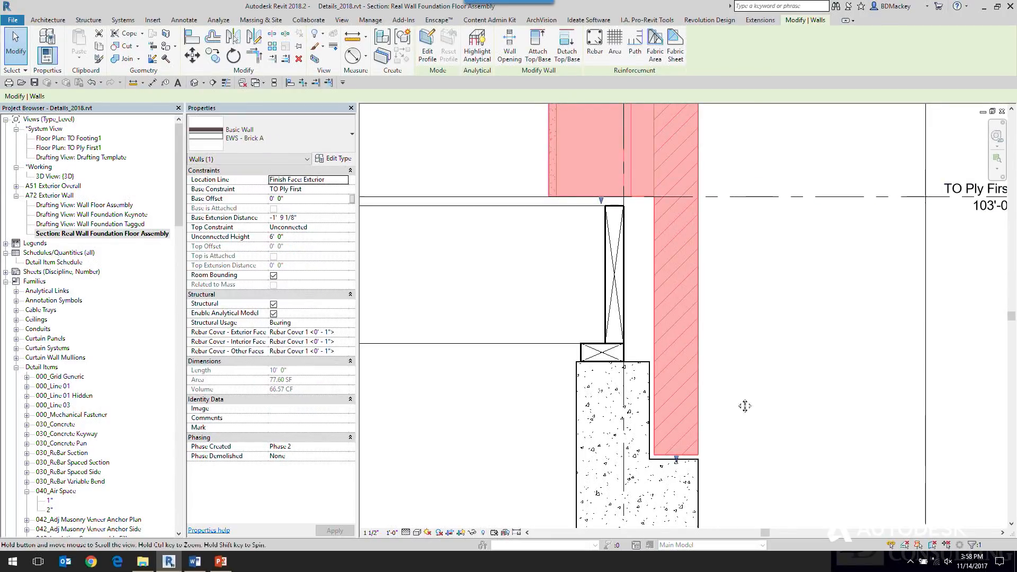
{"action": "middle_click_drag", "start_coordinate": [746, 406], "coordinate": [699, 415]}
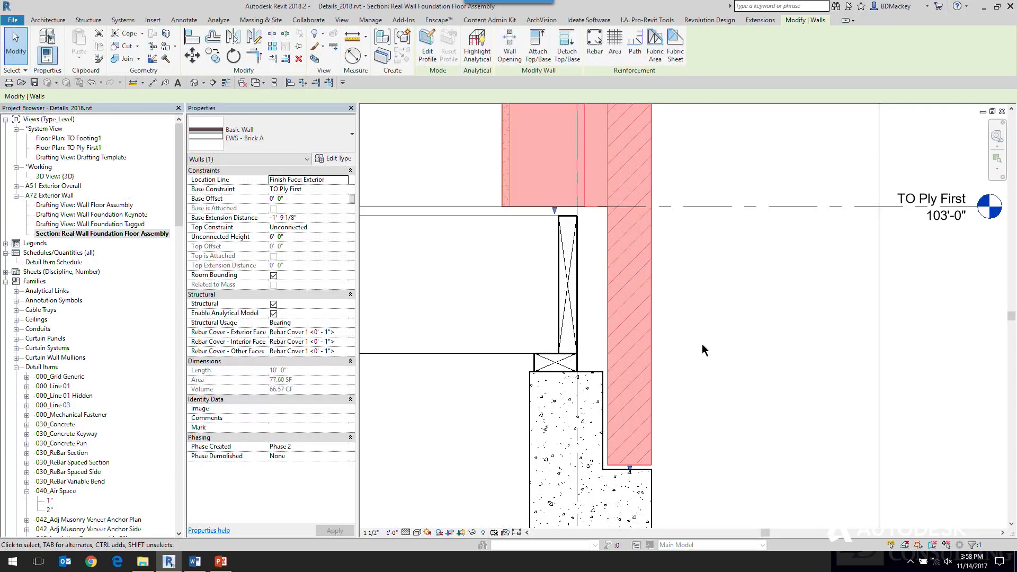
{"action": "key", "text": "Escape"}
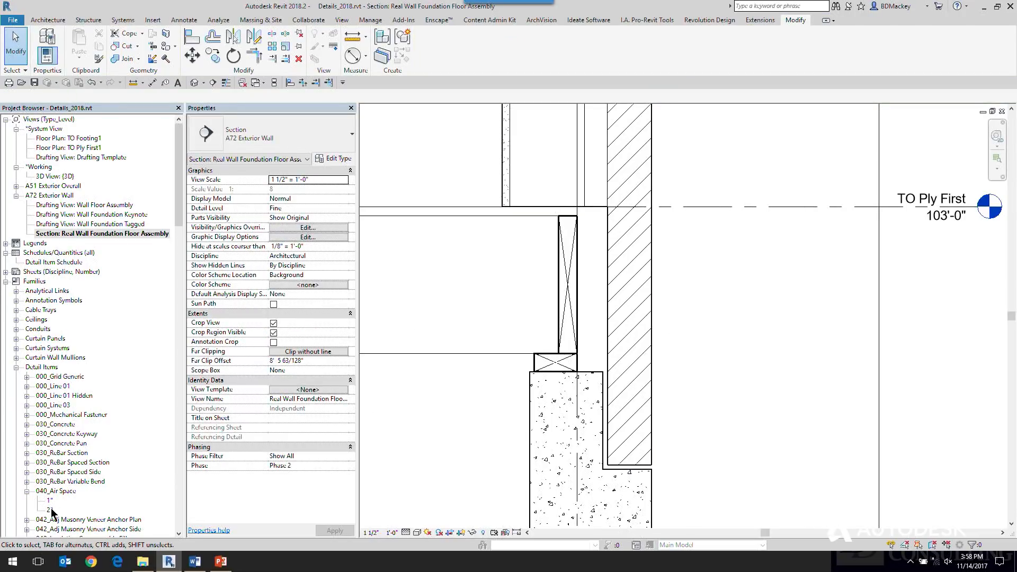
- Place a vertical 2" 040_Air Space detail item about 1'-11" long behind the brick, from TO Ply First up to the crop edge
{"action": "left_click", "coordinate": [49, 509]}
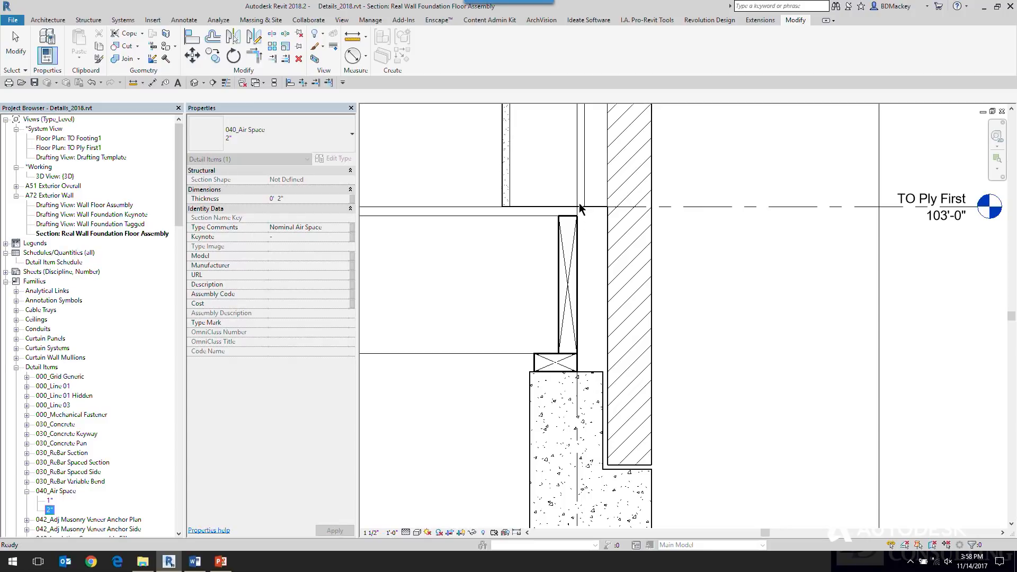
{"action": "left_click", "coordinate": [453, 322]}
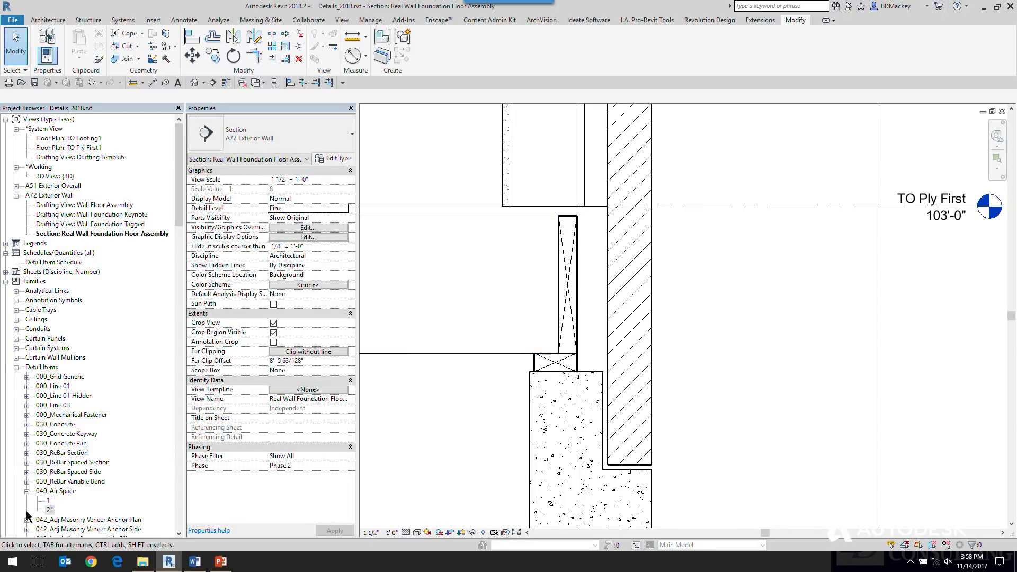
{"action": "left_click", "coordinate": [49, 509]}
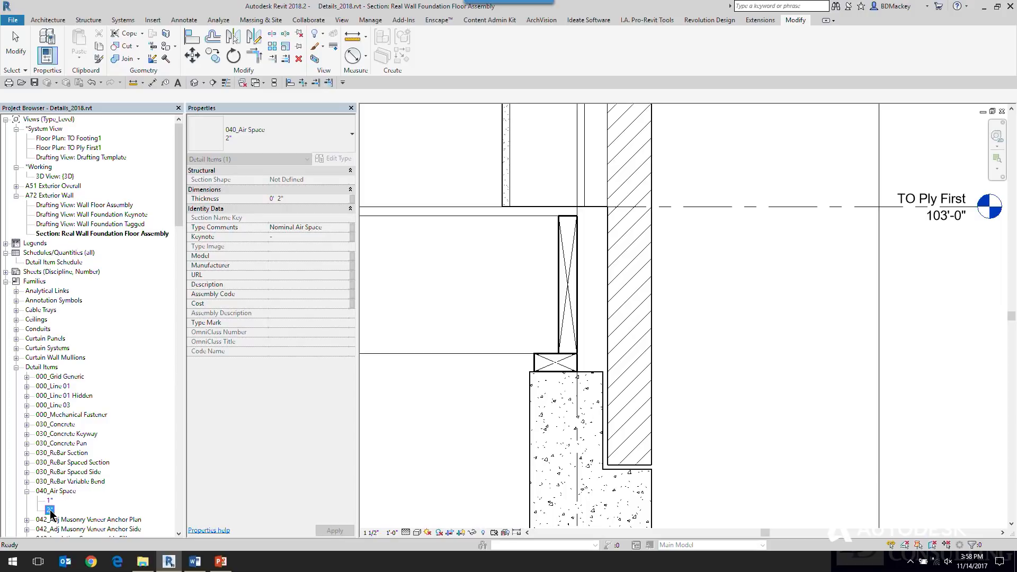
{"action": "left_click_drag", "start_coordinate": [52, 512], "coordinate": [483, 330]}
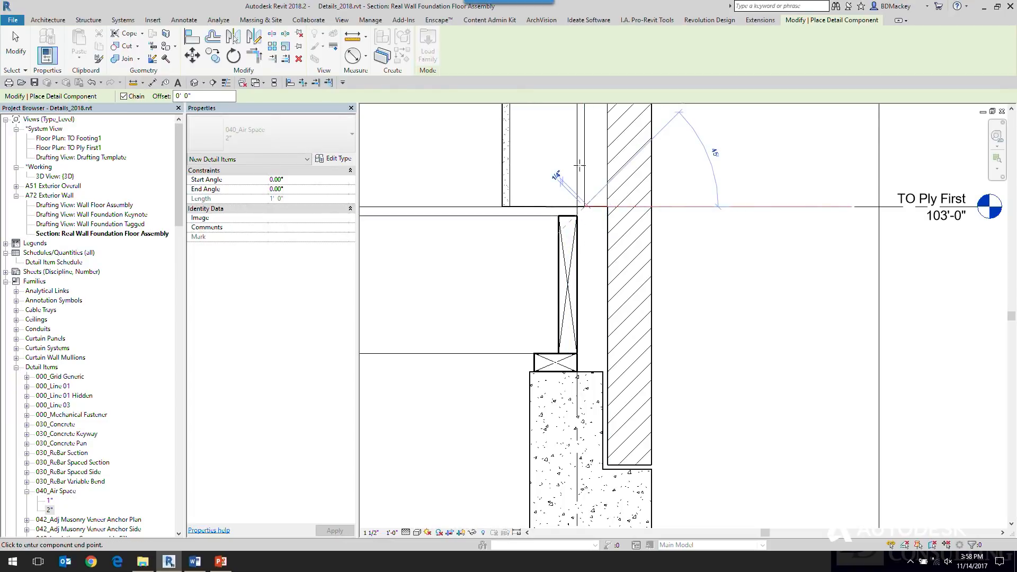
{"action": "left_click", "coordinate": [585, 206]}
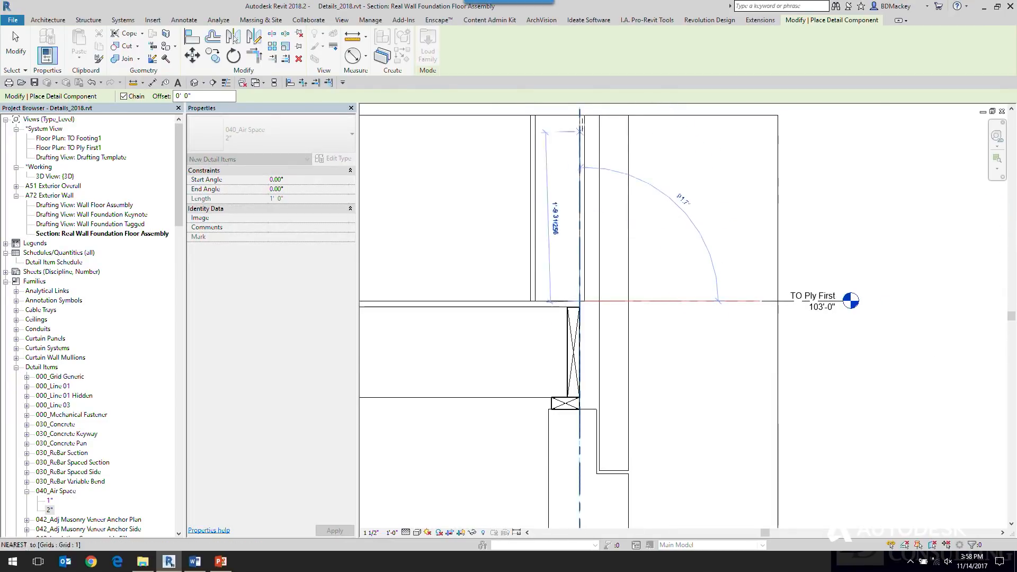
{"action": "left_click", "coordinate": [599, 116]}
{"action": "right_click", "coordinate": [671, 270]}
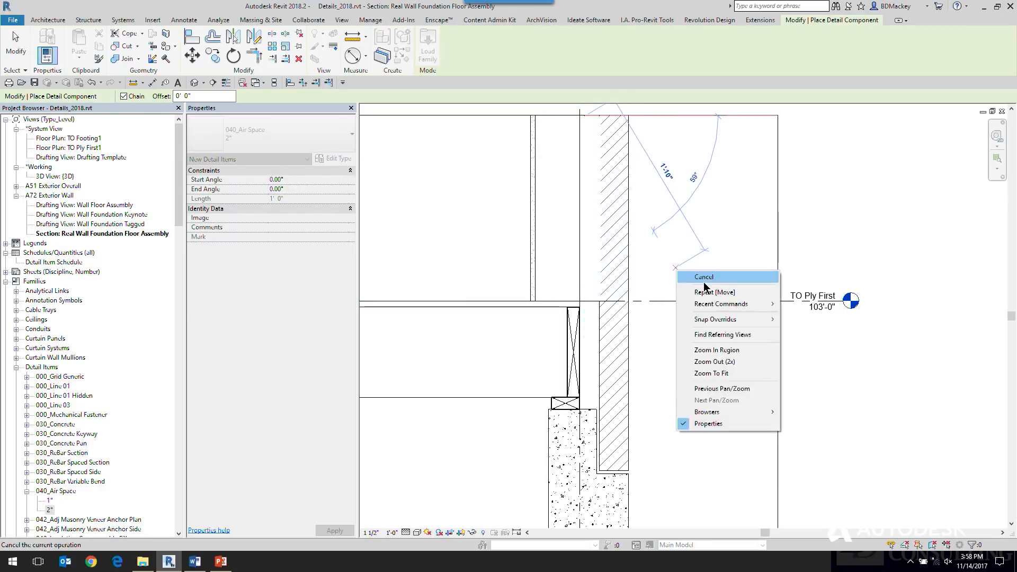
{"action": "left_click", "coordinate": [691, 274]}
{"action": "key", "text": "Escape"}
- Extend the lower end of the air space detail item toward the foundation wall, making it about 3'-0" long
{"action": "left_click", "coordinate": [597, 286]}
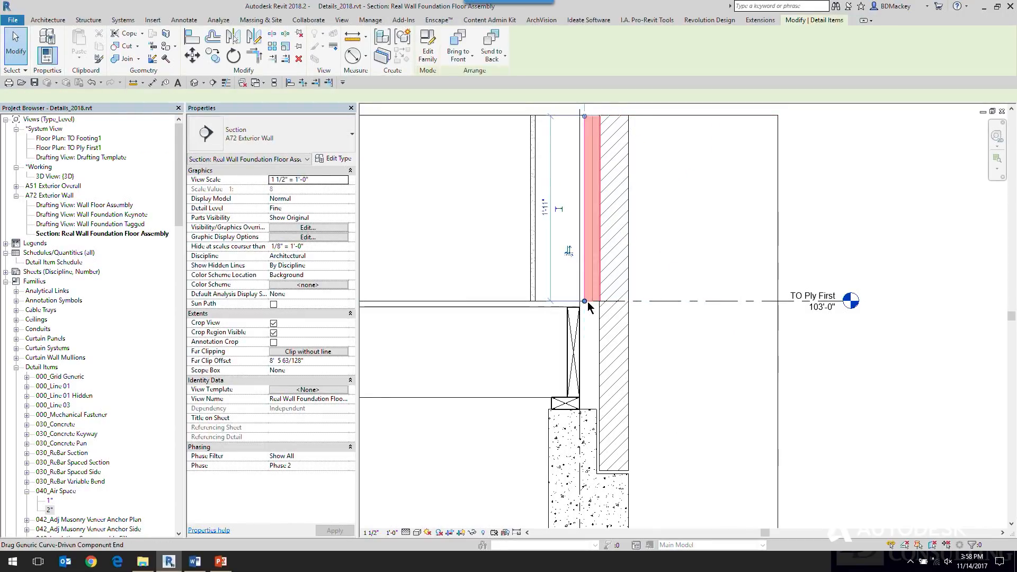
{"action": "left_click_drag", "start_coordinate": [587, 301], "coordinate": [585, 404]}
{"action": "left_click", "coordinate": [653, 387]}
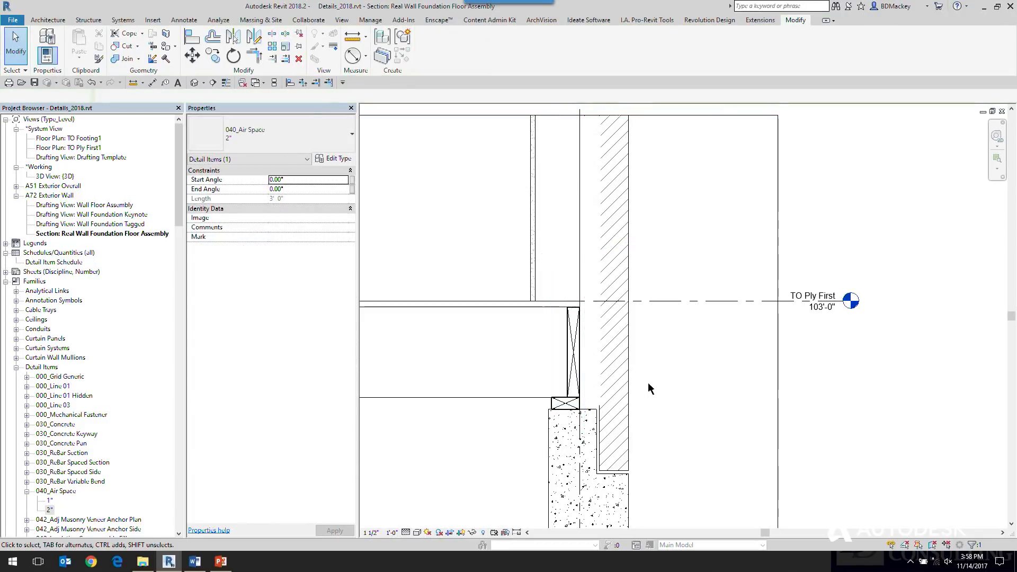
{"action": "scroll", "coordinate": [594, 339], "scroll_direction": "up", "scroll_amount": 2}
{"action": "left_click", "coordinate": [595, 340]}
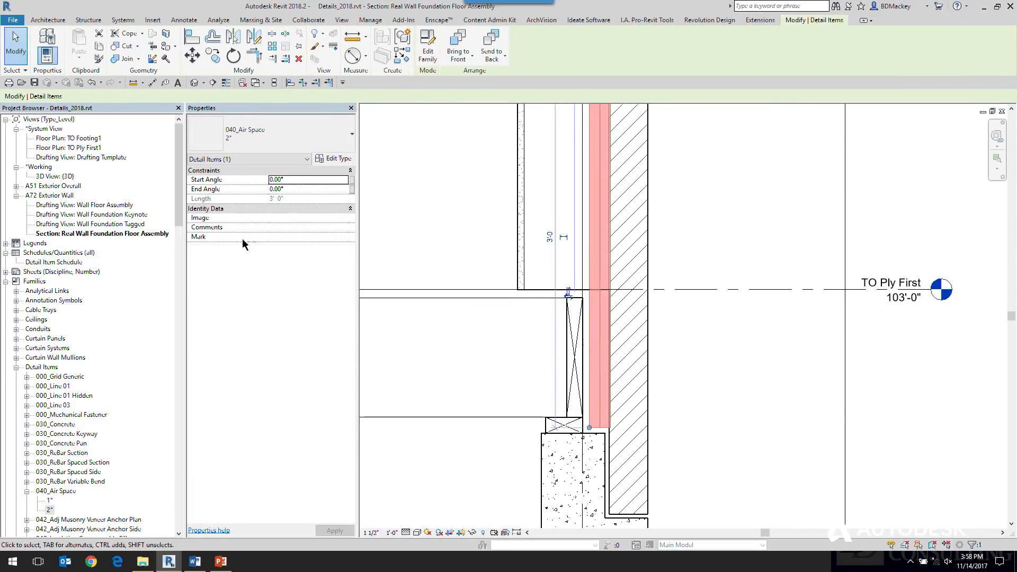
- Collapse the 040_Air Space family and browse the numbered Detail Items families down to the door and curtain wall components
{"action": "double_click", "coordinate": [33, 492]}
{"action": "scroll", "coordinate": [59, 430], "scroll_direction": "down", "scroll_amount": 3}
{"action": "scroll", "coordinate": [59, 425], "scroll_direction": "down", "scroll_amount": 6}
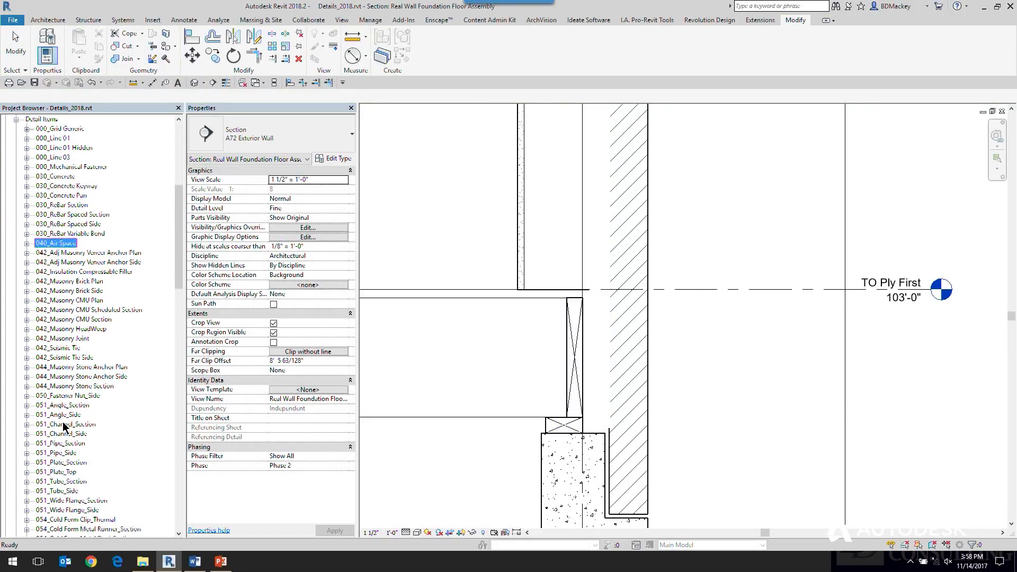
{"action": "scroll", "coordinate": [63, 426], "scroll_direction": "down", "scroll_amount": 10}
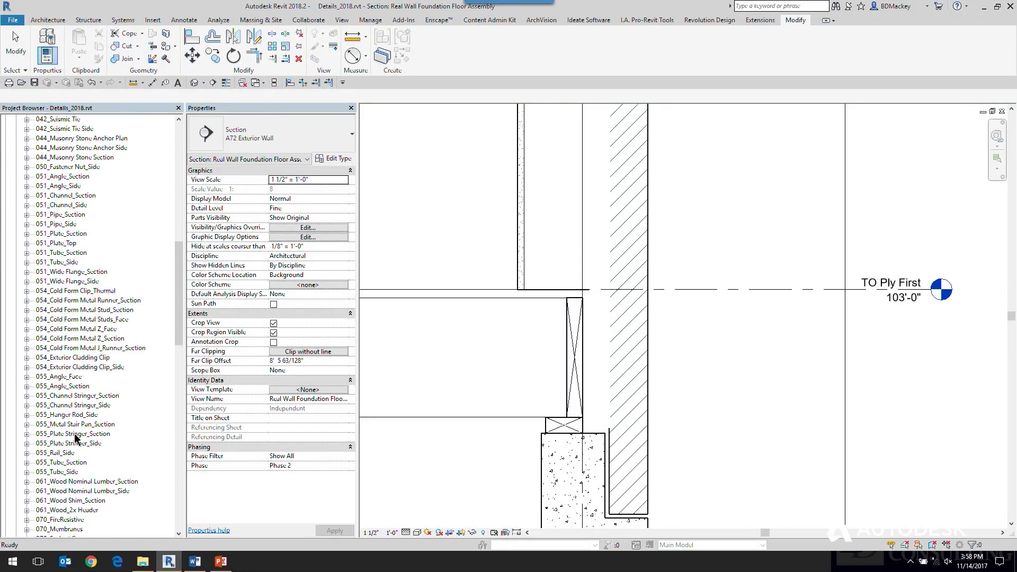
{"action": "scroll", "coordinate": [76, 438], "scroll_direction": "down", "scroll_amount": 3}
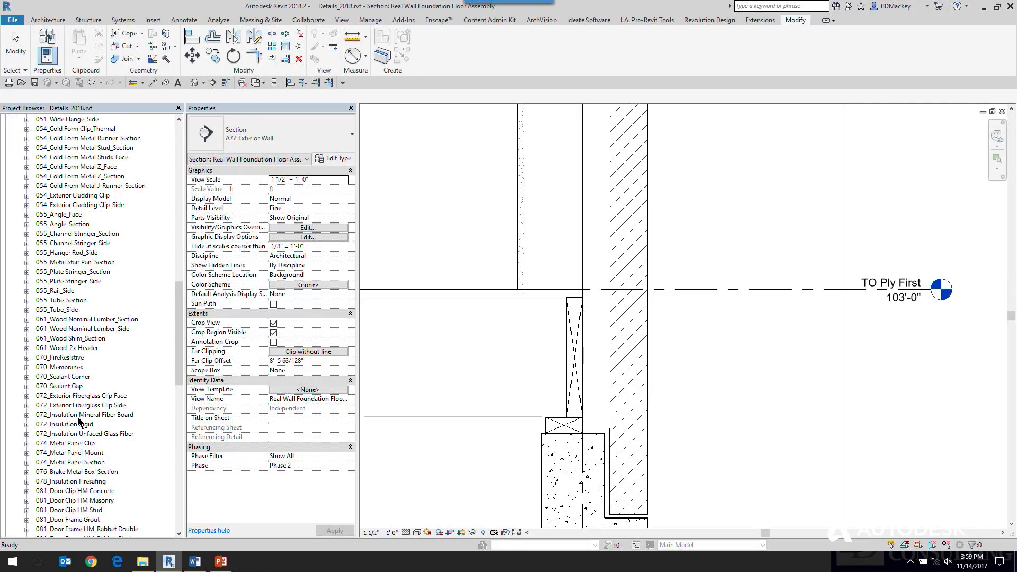
{"action": "scroll", "coordinate": [80, 451], "scroll_direction": "down", "scroll_amount": 2}
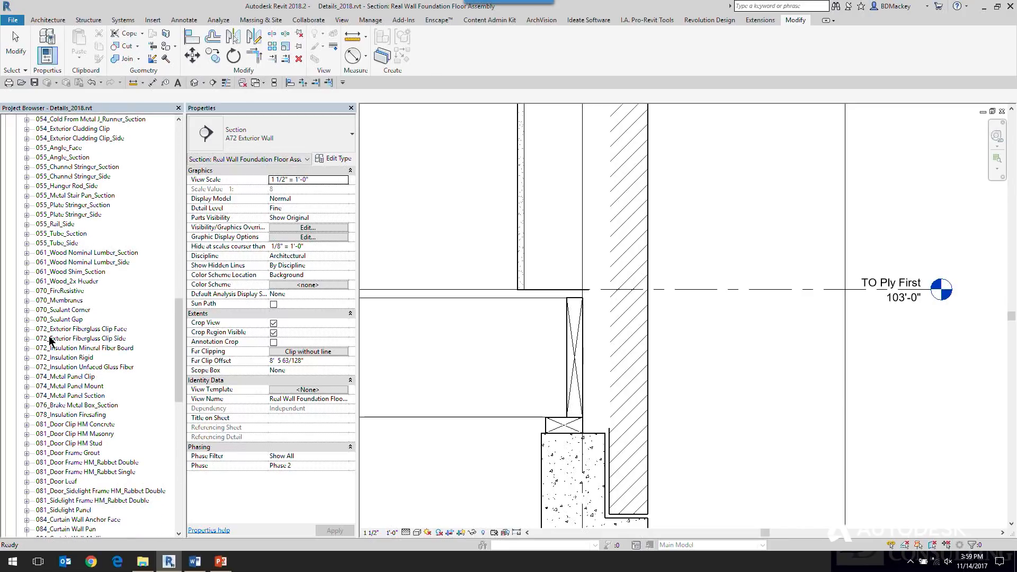
- Search the Project Browser for "Gyp" from within the Detail Items families and close the search
{"action": "right_click", "coordinate": [75, 160]}
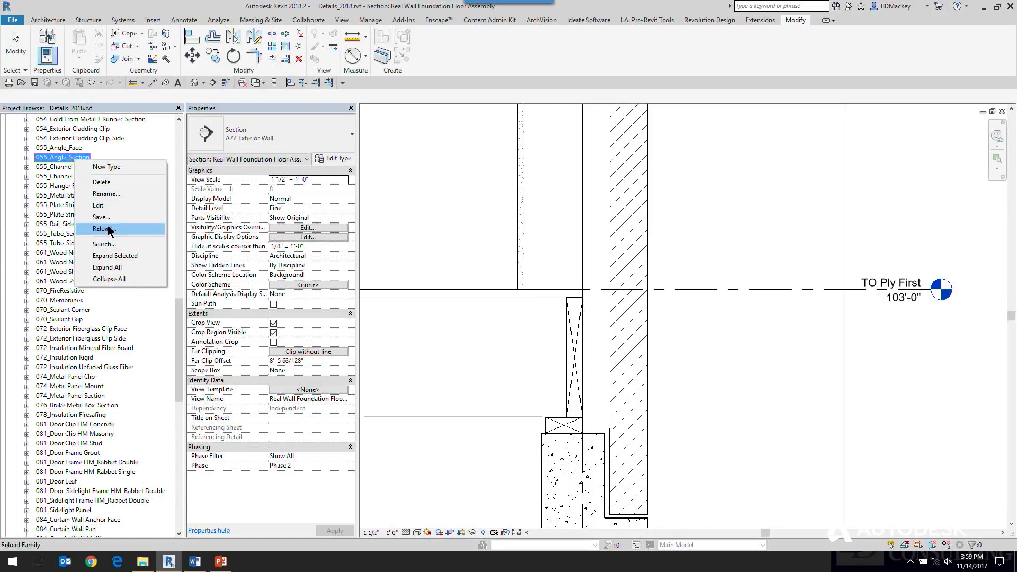
{"action": "left_click", "coordinate": [58, 187]}
{"action": "scroll", "coordinate": [56, 196], "scroll_direction": "up", "scroll_amount": 3}
{"action": "right_click", "coordinate": [55, 195]}
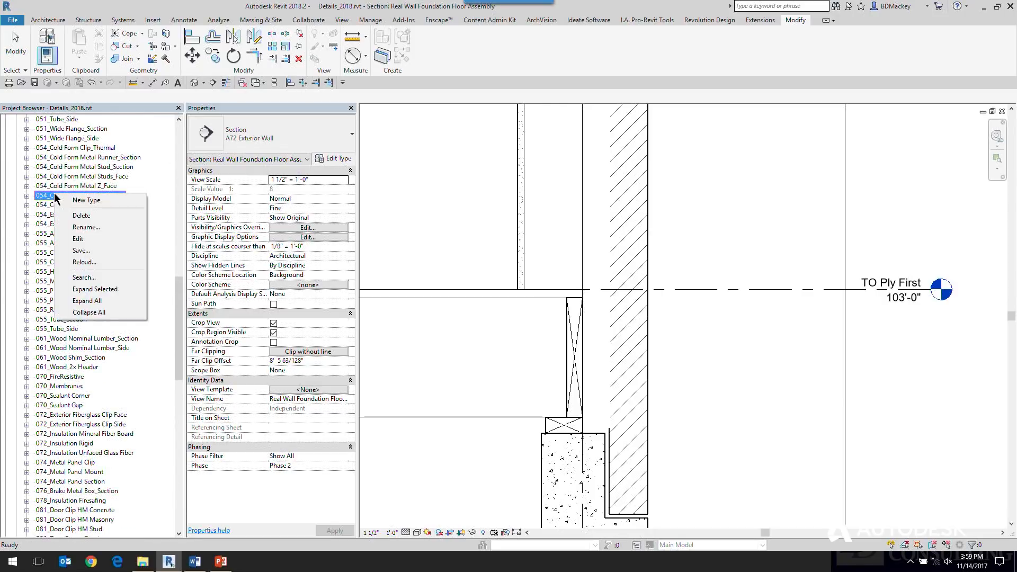
{"action": "left_click", "coordinate": [96, 277]}
{"action": "type", "text": "Gyp"}
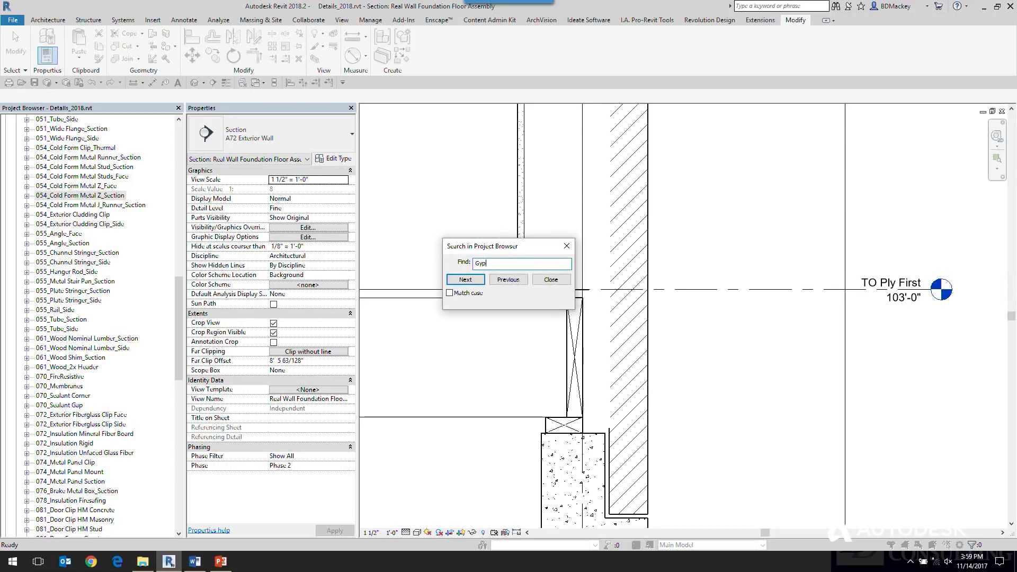
{"action": "key", "text": "Return"}
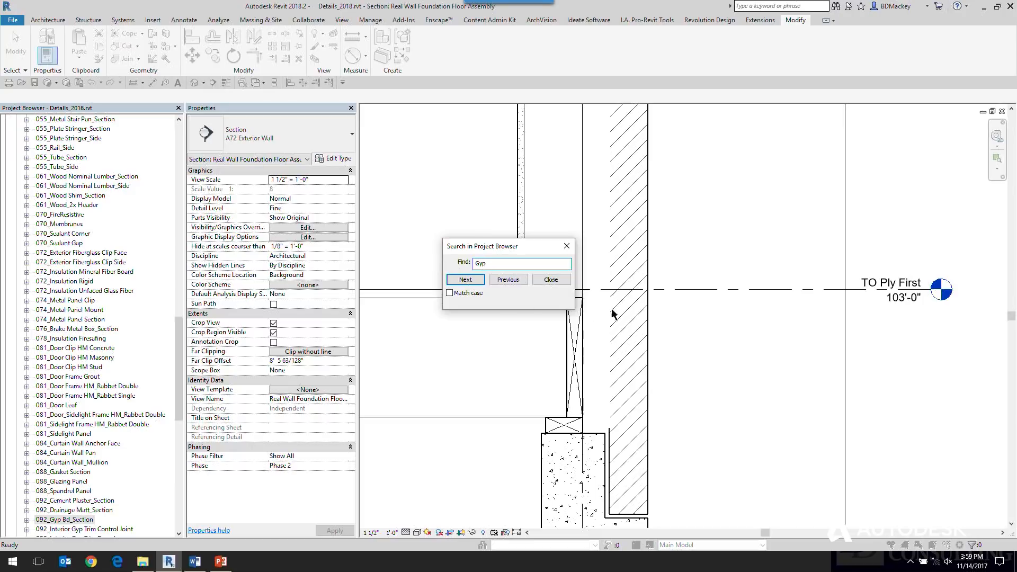
{"action": "left_click", "coordinate": [554, 280]}
- Return to the start of the Project Browser and search for "gyp" from the Detail Items category
{"action": "left_click_drag", "start_coordinate": [179, 339], "coordinate": [179, 124]}
{"action": "left_click", "coordinate": [59, 120]}
{"action": "right_click", "coordinate": [59, 121]}
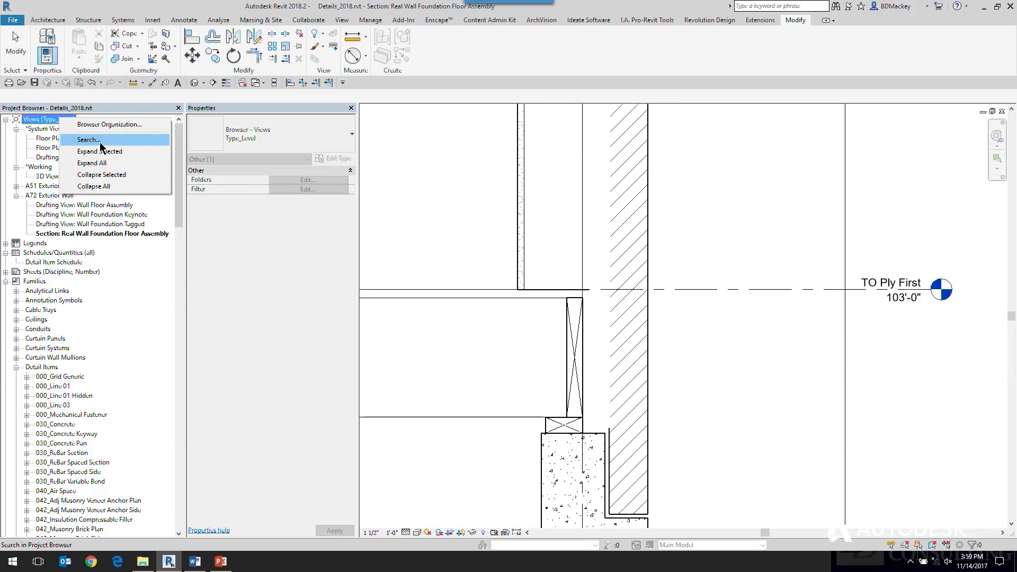
{"action": "right_click", "coordinate": [24, 366]}
{"action": "left_click", "coordinate": [61, 381]}
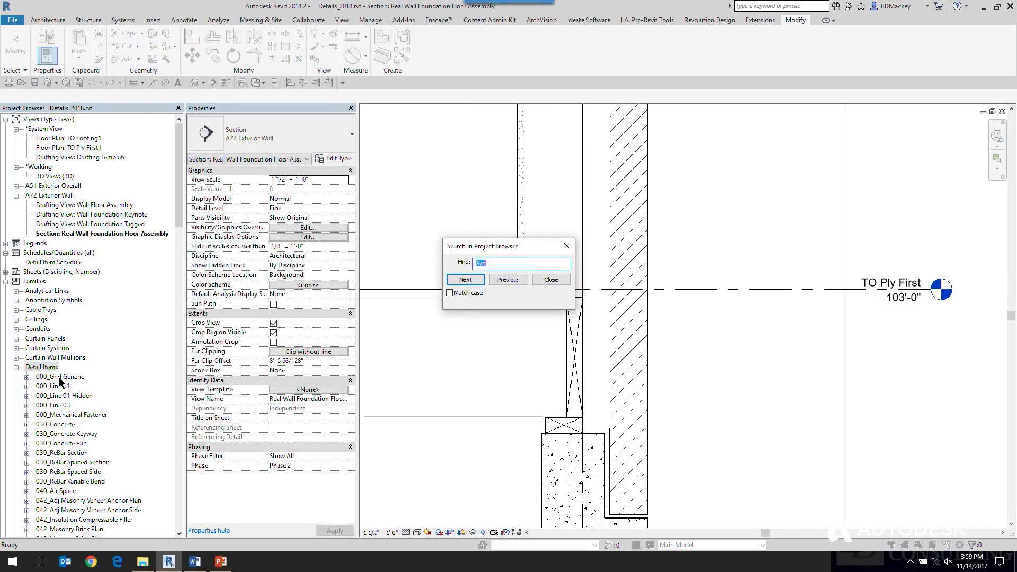
{"action": "type", "text": "gyp"}
{"action": "key", "text": "Return"}
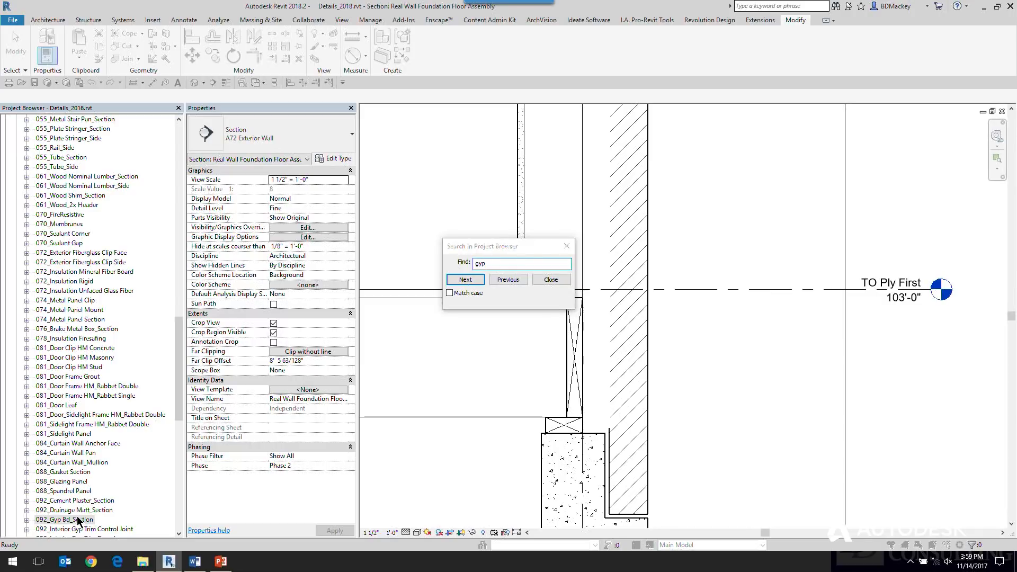
{"action": "left_click", "coordinate": [543, 279]}
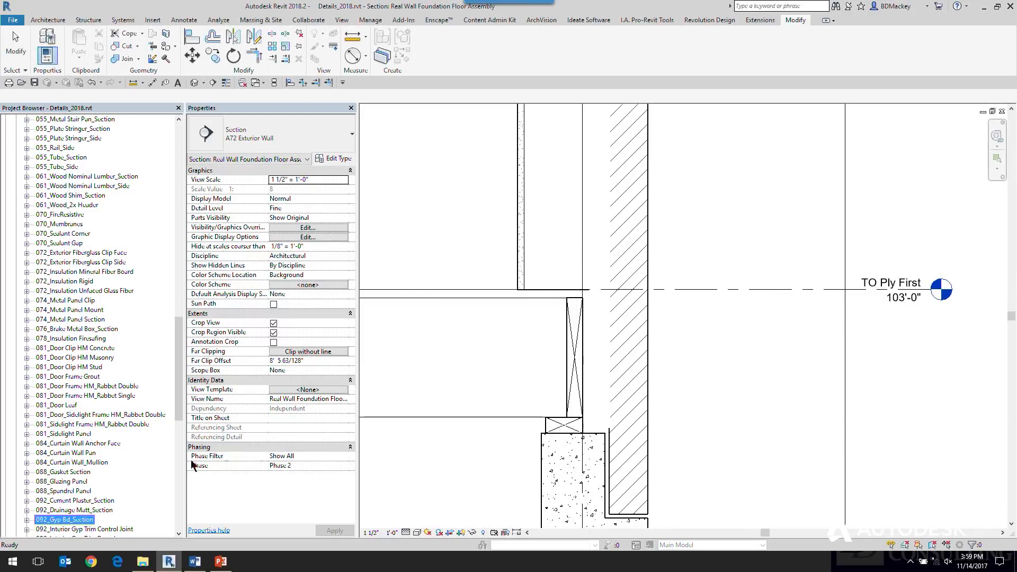
- Expand 092_Gyp Bd_Section and place a vertical 5/8" Gyp Board detail item along the wall's interior gypsum layer, upward from TO Ply First
{"action": "left_click", "coordinate": [26, 520]}
{"action": "scroll", "coordinate": [168, 449], "scroll_direction": "down", "scroll_amount": 4}
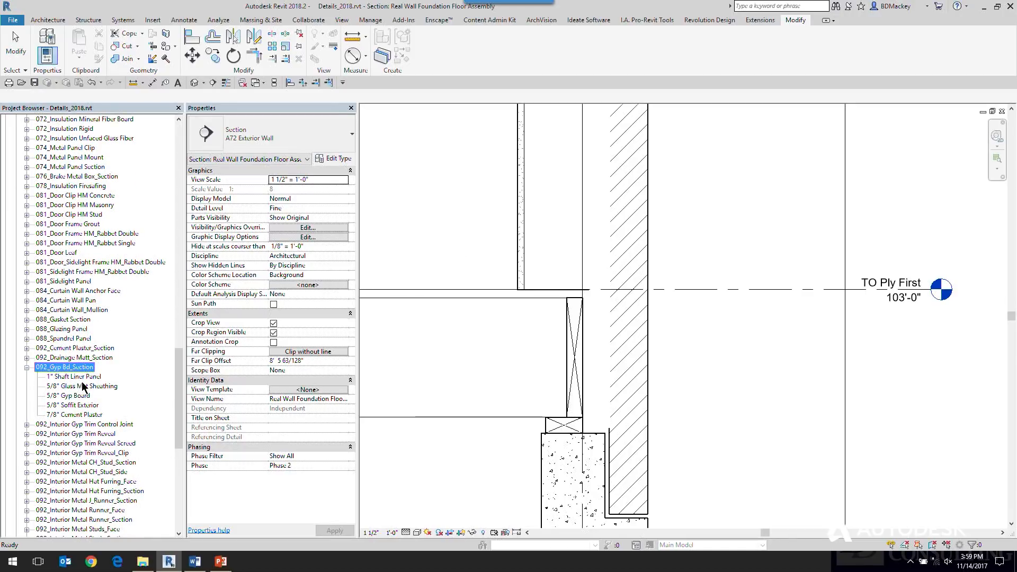
{"action": "left_click_drag", "start_coordinate": [79, 396], "coordinate": [479, 339]}
{"action": "left_click", "coordinate": [524, 289]}
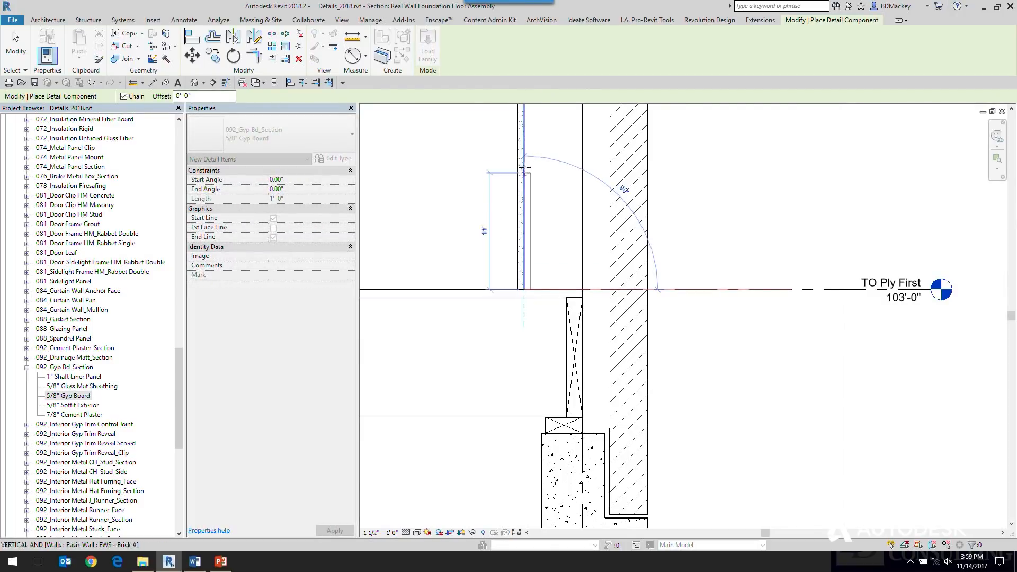
{"action": "middle_click_drag", "start_coordinate": [541, 143], "coordinate": [543, 245]}
{"action": "scroll", "coordinate": [545, 244], "scroll_direction": "down", "scroll_amount": 2}
{"action": "left_click", "coordinate": [532, 181]}
{"action": "key", "text": "Escape"}
{"action": "key", "text": "Escape"}
{"action": "scroll", "coordinate": [530, 215], "scroll_direction": "up", "scroll_amount": 5}
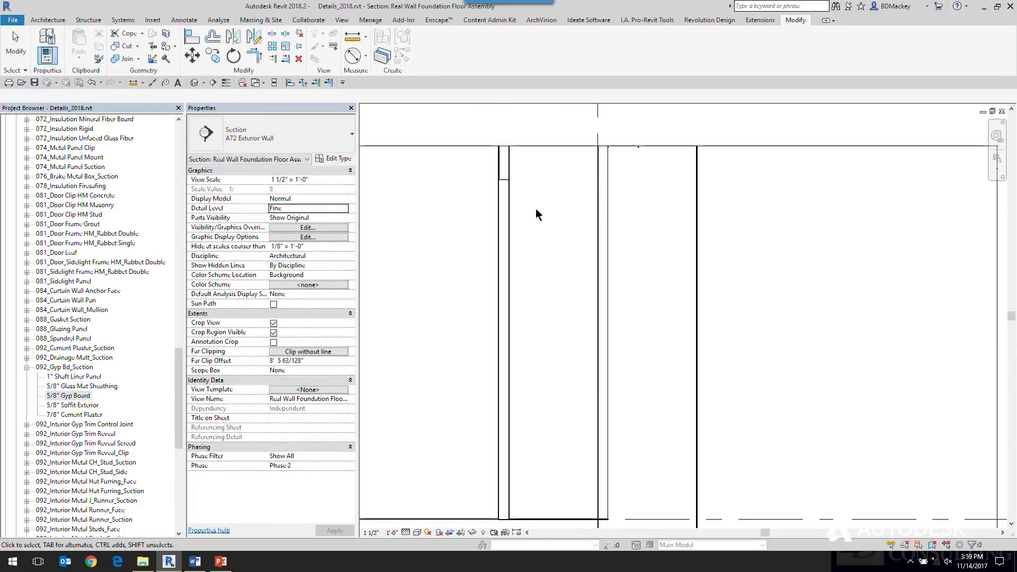
- Copy the lower 5/8" Gyp Board detail item sideways by its own thickness so the copy sits against its outer face
{"action": "left_click", "coordinate": [471, 170]}
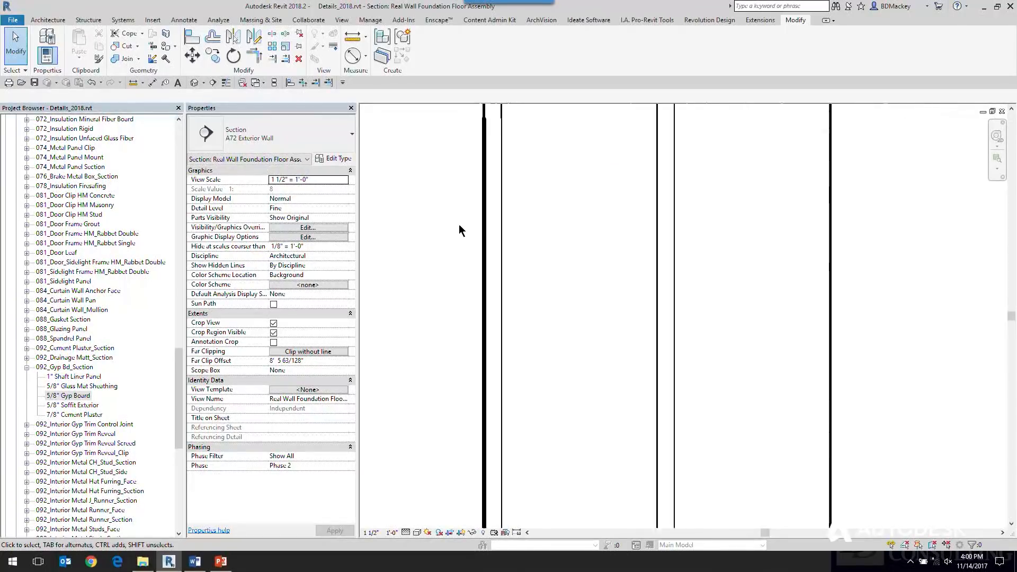
{"action": "scroll", "coordinate": [459, 225], "scroll_direction": "down", "scroll_amount": 1}
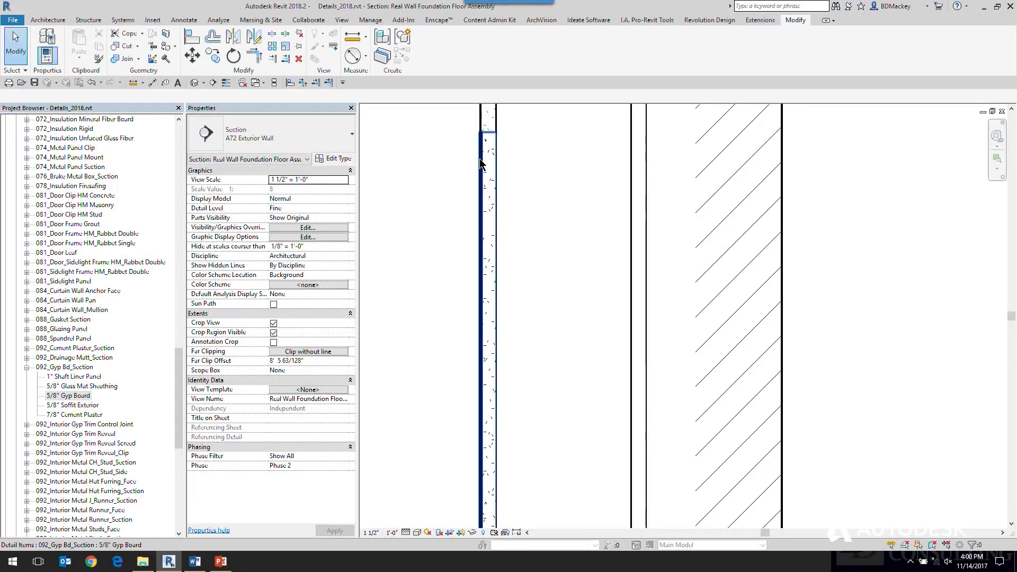
{"action": "left_click", "coordinate": [486, 160]}
{"action": "left_click", "coordinate": [213, 55]}
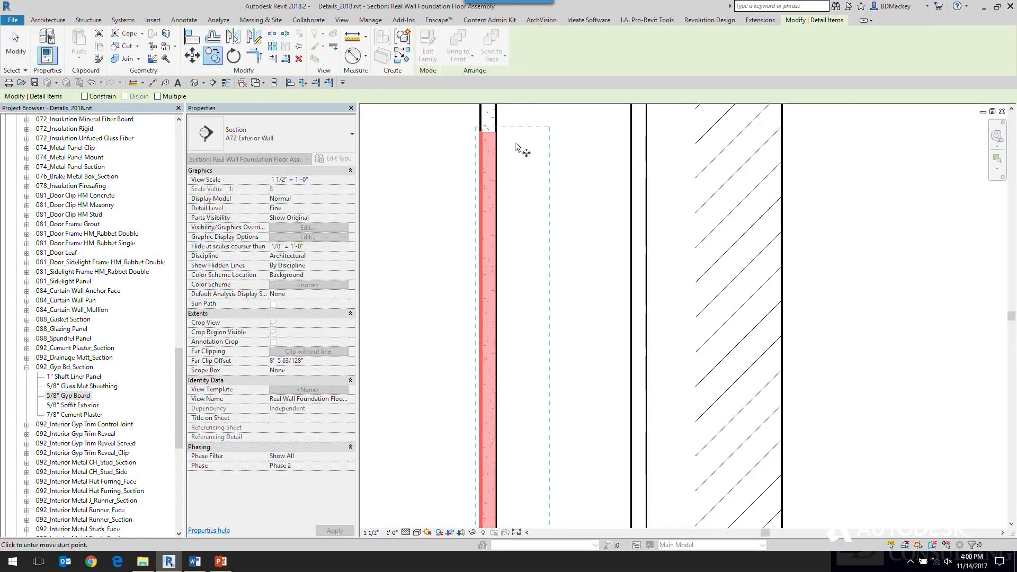
{"action": "left_click", "coordinate": [480, 132]}
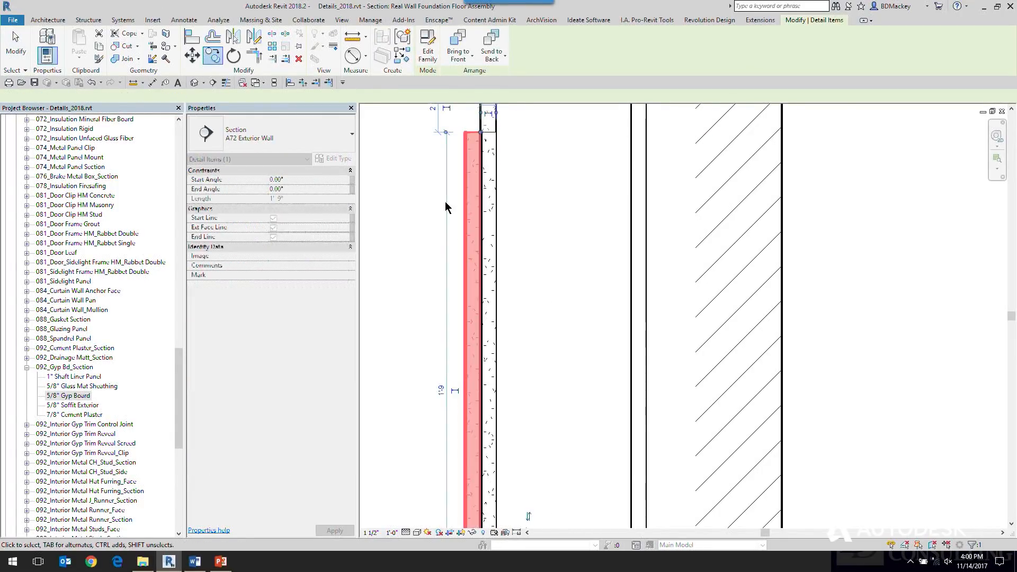
{"action": "left_click", "coordinate": [445, 201]}
- Turn off the Ext Face Line of the original 5/8" Gyp Board where the two layers meet
{"action": "scroll", "coordinate": [500, 136], "scroll_direction": "up", "scroll_amount": 2}
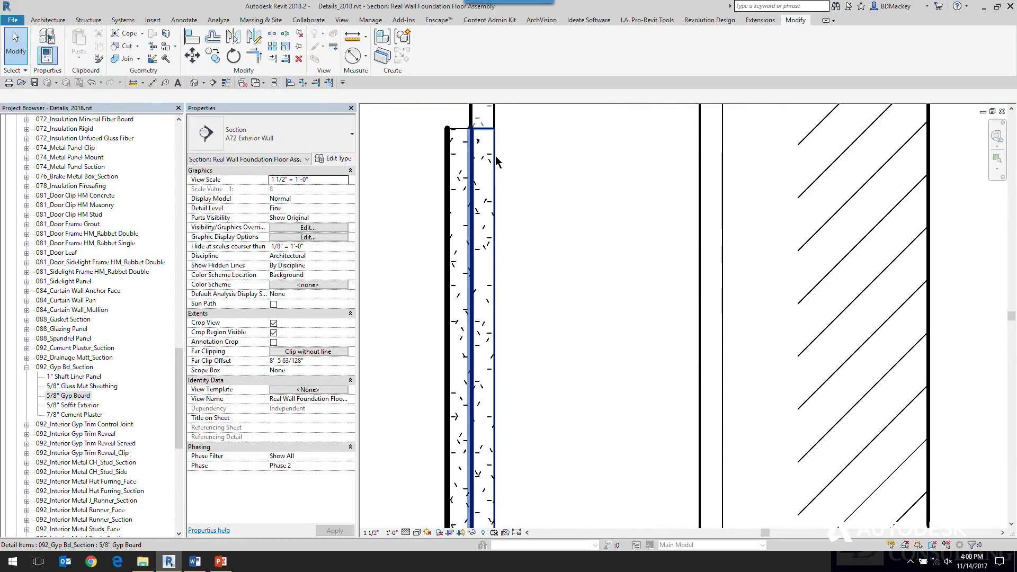
{"action": "left_click", "coordinate": [475, 174]}
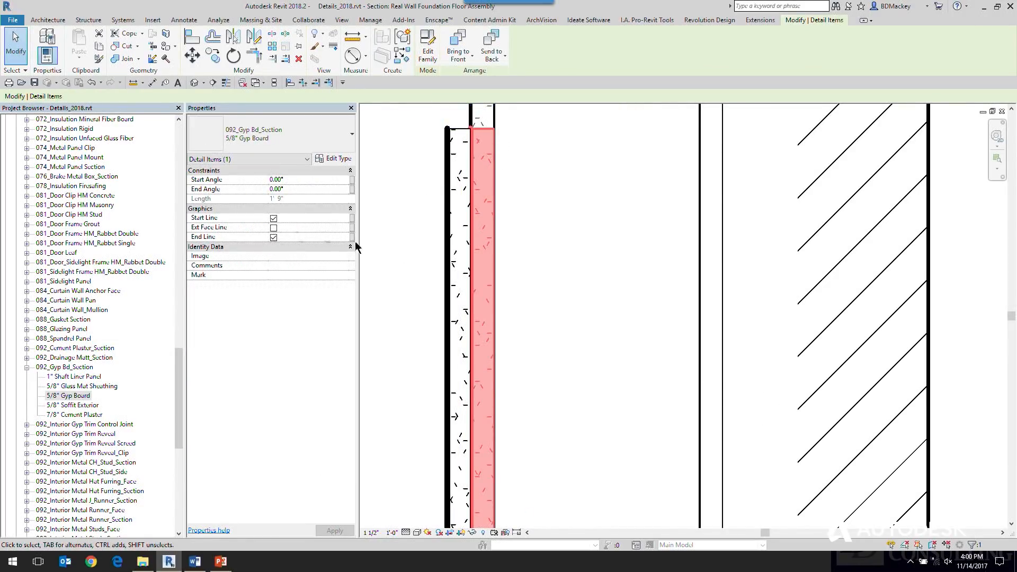
{"action": "left_click", "coordinate": [402, 249]}
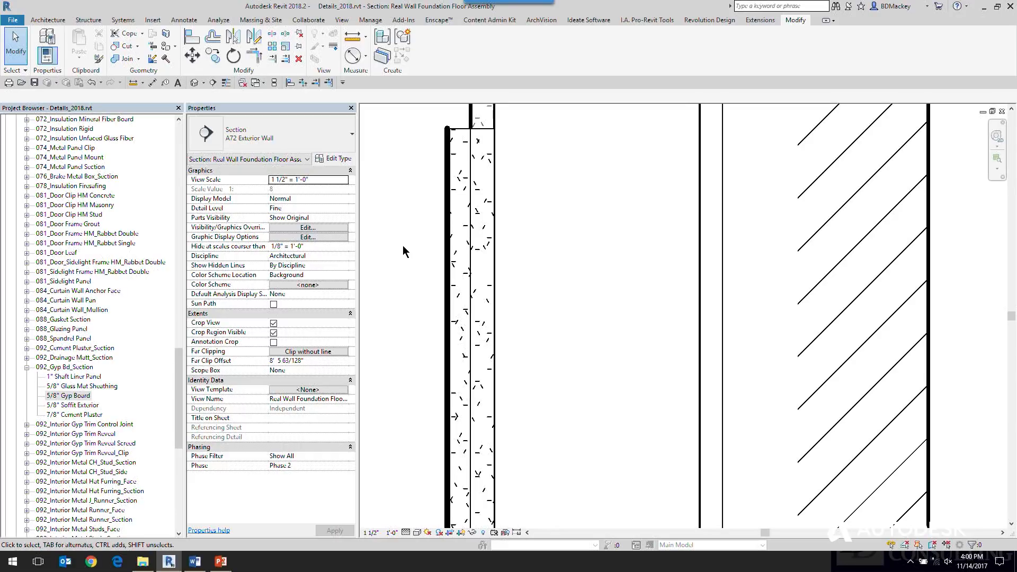
- Create a similar 5/8" Gyp Board running horizontally about 5" outward from the top inner corner of the copied board
{"action": "left_click", "coordinate": [449, 237]}
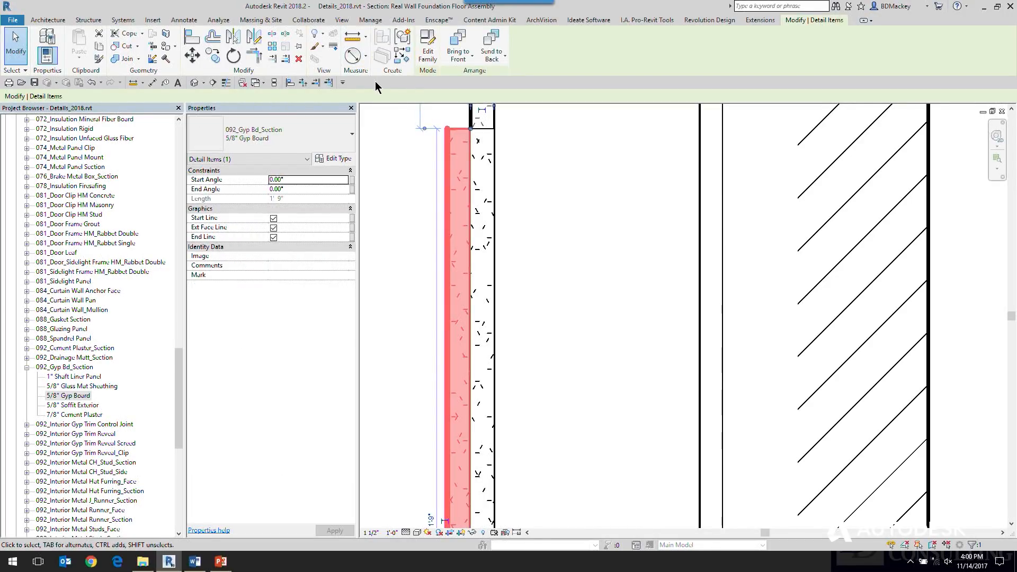
{"action": "left_click", "coordinate": [401, 55]}
{"action": "left_click", "coordinate": [470, 129]}
{"action": "middle_click_drag", "start_coordinate": [397, 116], "coordinate": [598, 166]}
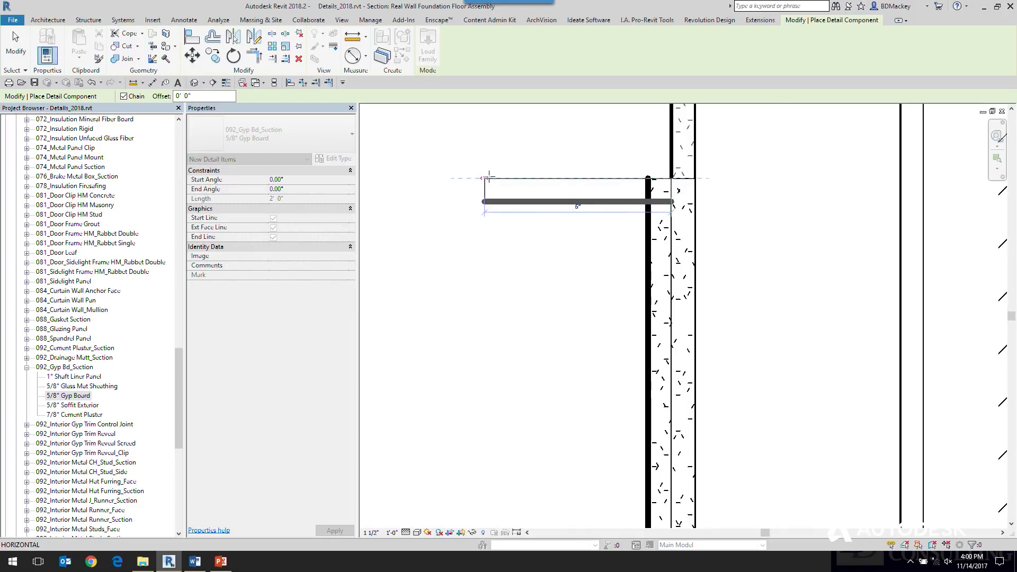
{"action": "right_click", "coordinate": [497, 159]}
{"action": "left_click", "coordinate": [514, 166]}
{"action": "right_click", "coordinate": [514, 164]}
{"action": "left_click", "coordinate": [521, 171]}
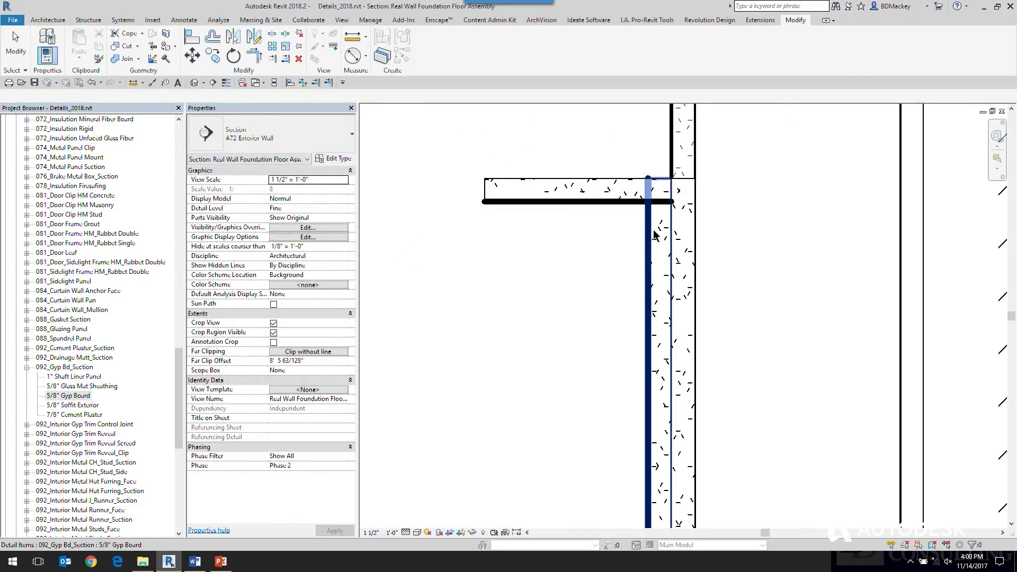
- Set the horizontal gyp board's Start Angle to 45° to miter its end at the corner
{"action": "scroll", "coordinate": [651, 228], "scroll_direction": "up", "scroll_amount": 2}
{"action": "middle_click_drag", "start_coordinate": [642, 233], "coordinate": [674, 239]}
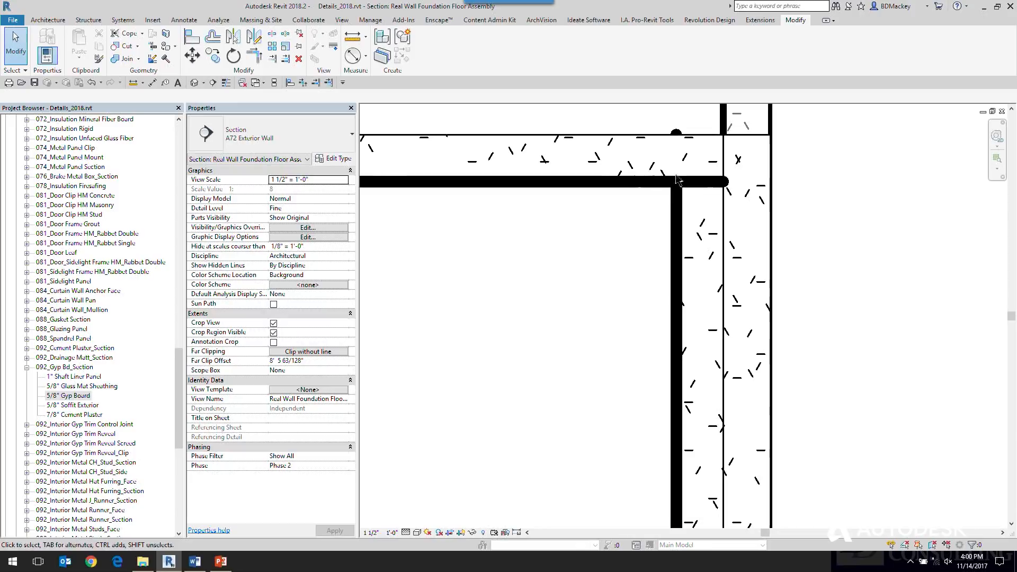
{"action": "left_click", "coordinate": [639, 180]}
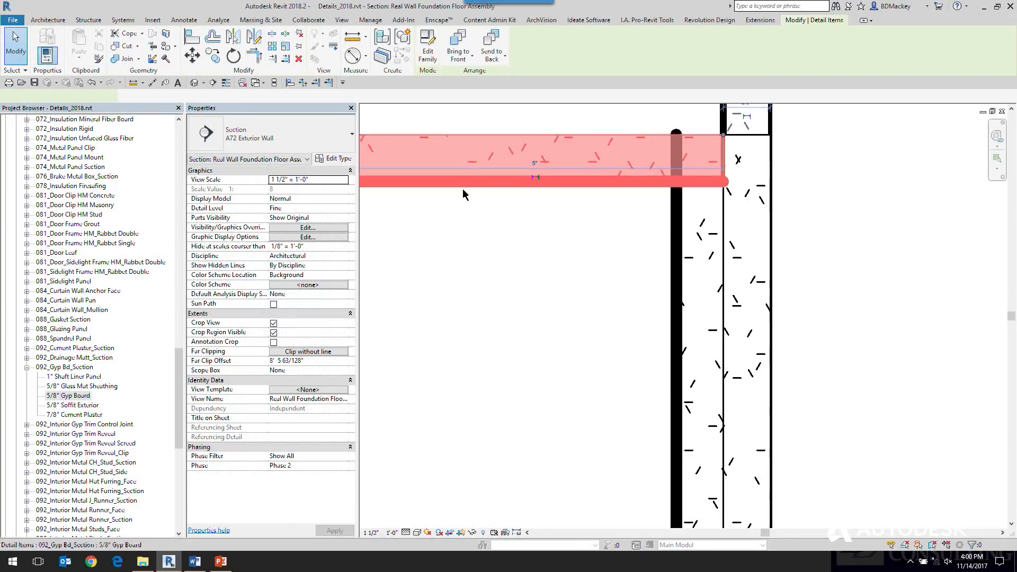
{"action": "left_click", "coordinate": [308, 179]}
{"action": "type", "text": "45"}
{"action": "key", "text": "Return"}
{"action": "left_click", "coordinate": [577, 329]}
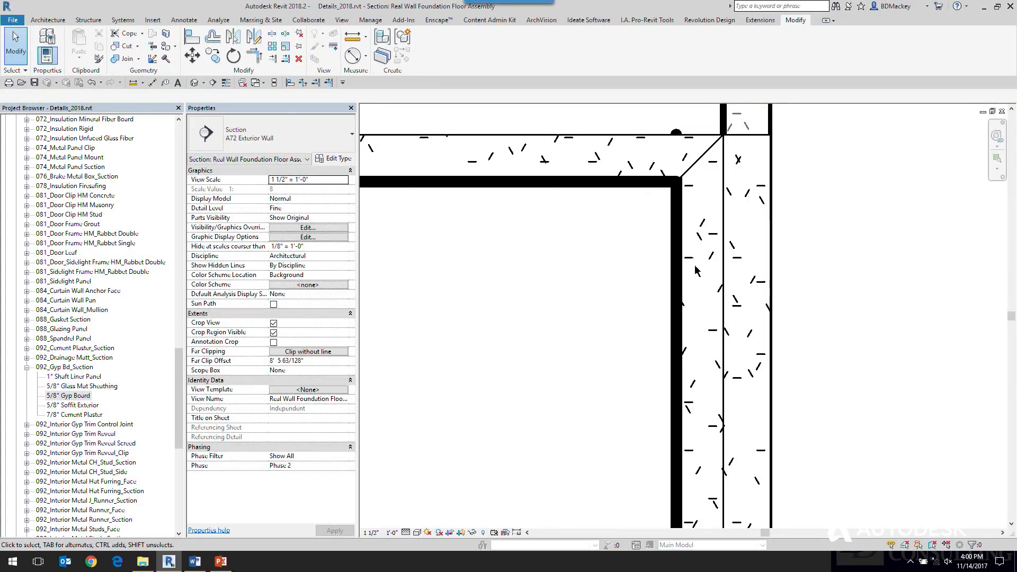
- Set the End Angle of the outer vertical gyp board to -45° to match the corner miter
{"action": "left_click", "coordinate": [674, 242]}
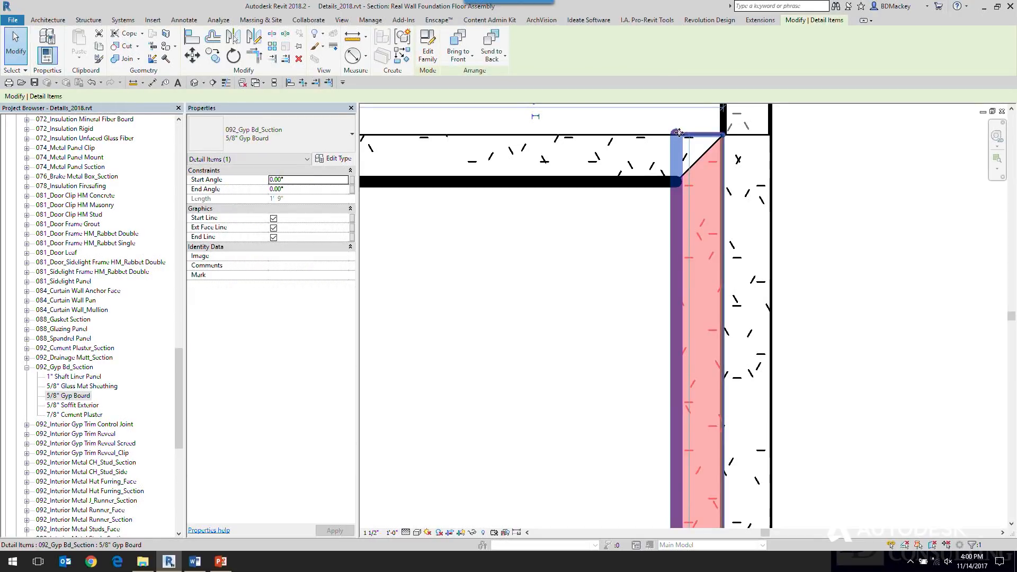
{"action": "left_click", "coordinate": [308, 191]}
{"action": "type", "text": "45"}
{"action": "left_click", "coordinate": [308, 189]}
{"action": "type", "text": "-45"}
{"action": "key", "text": "Return"}
{"action": "left_click", "coordinate": [488, 254]}
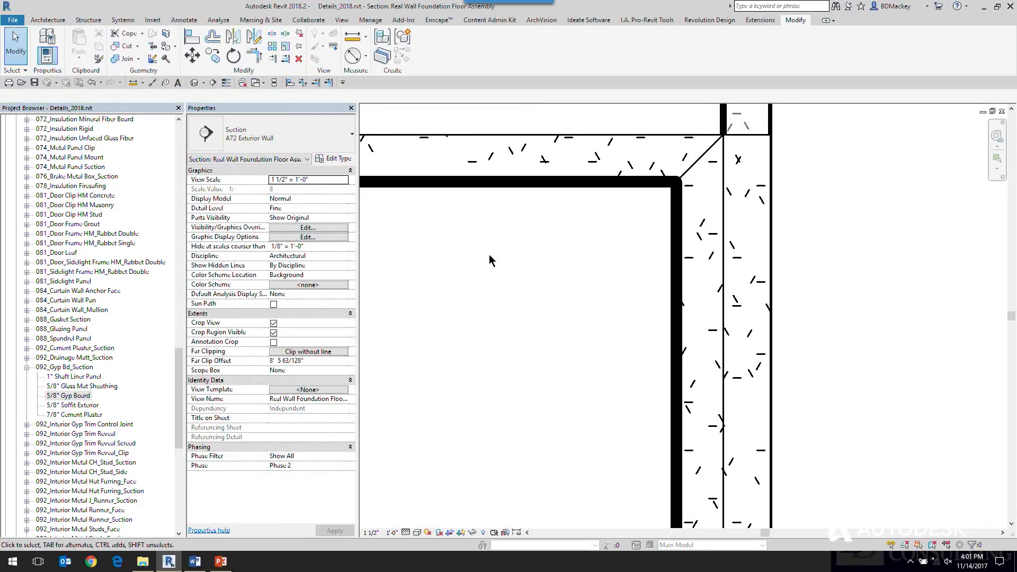
- Turn off the horizontal board's Start Line and the vertical board's End Line to remove the miter line at the corner
{"action": "left_click", "coordinate": [613, 182]}
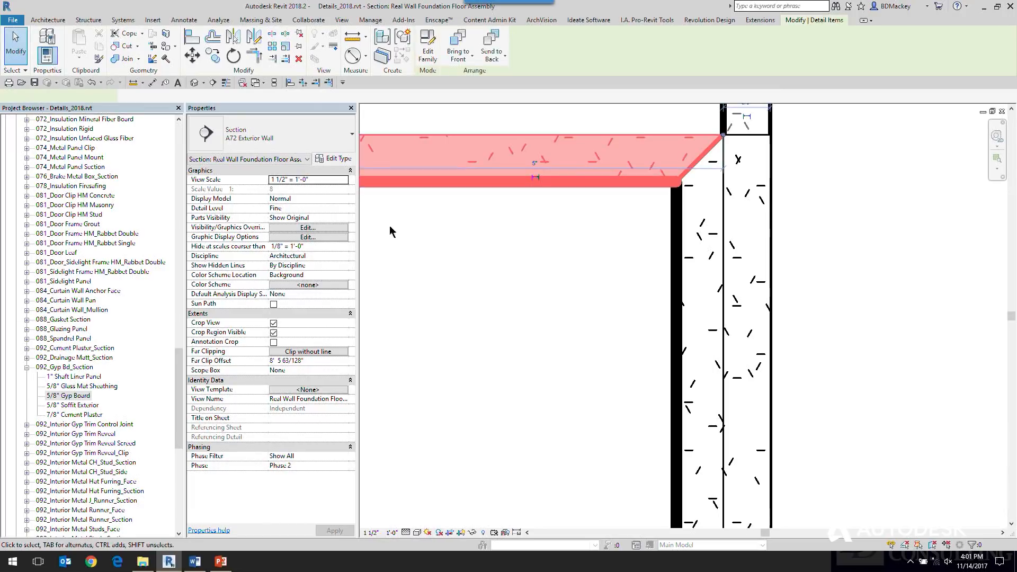
{"action": "left_click", "coordinate": [274, 223]}
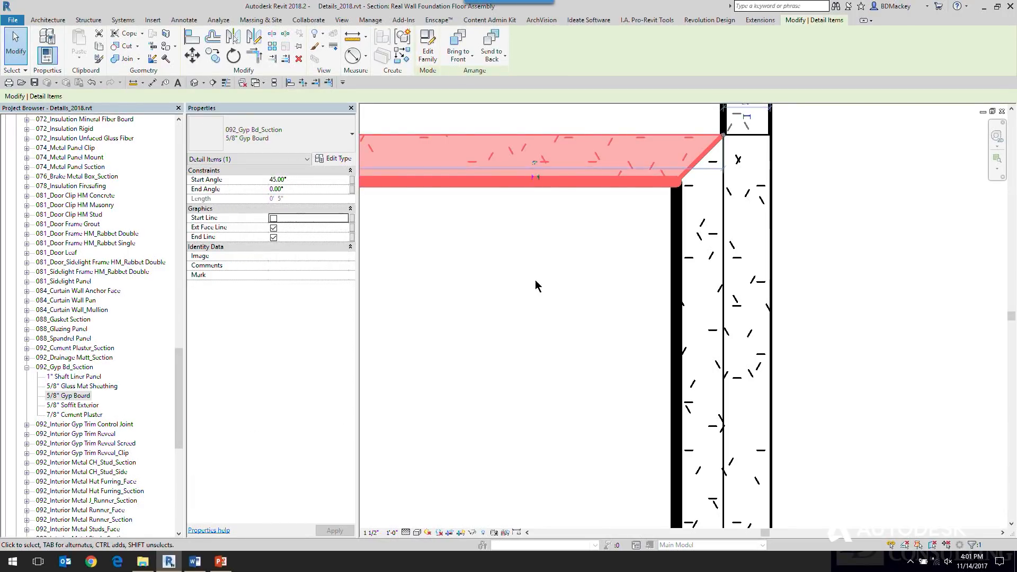
{"action": "left_click", "coordinate": [586, 306]}
{"action": "left_click", "coordinate": [677, 251]}
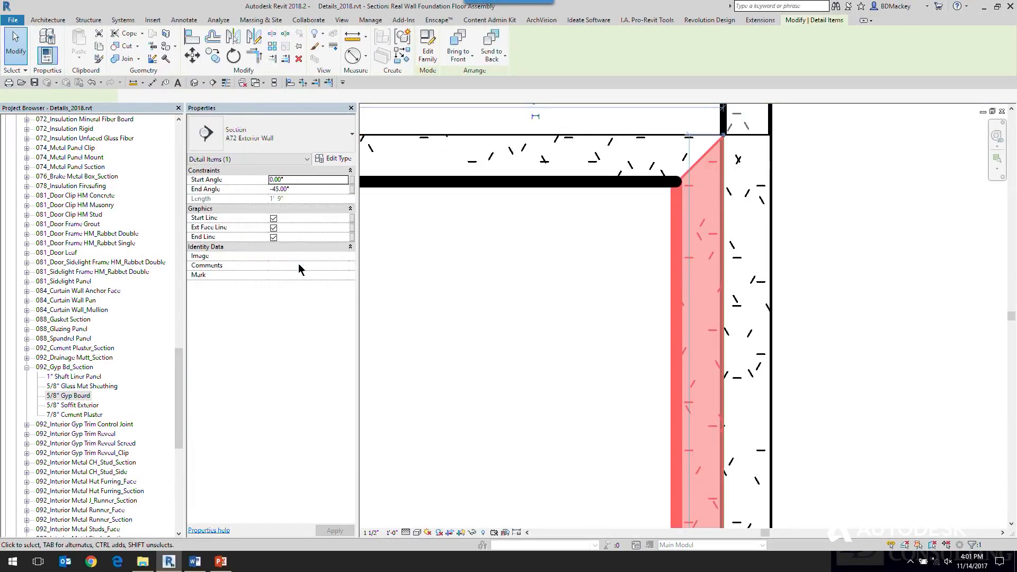
{"action": "left_click", "coordinate": [274, 246]}
{"action": "left_click", "coordinate": [587, 313]}
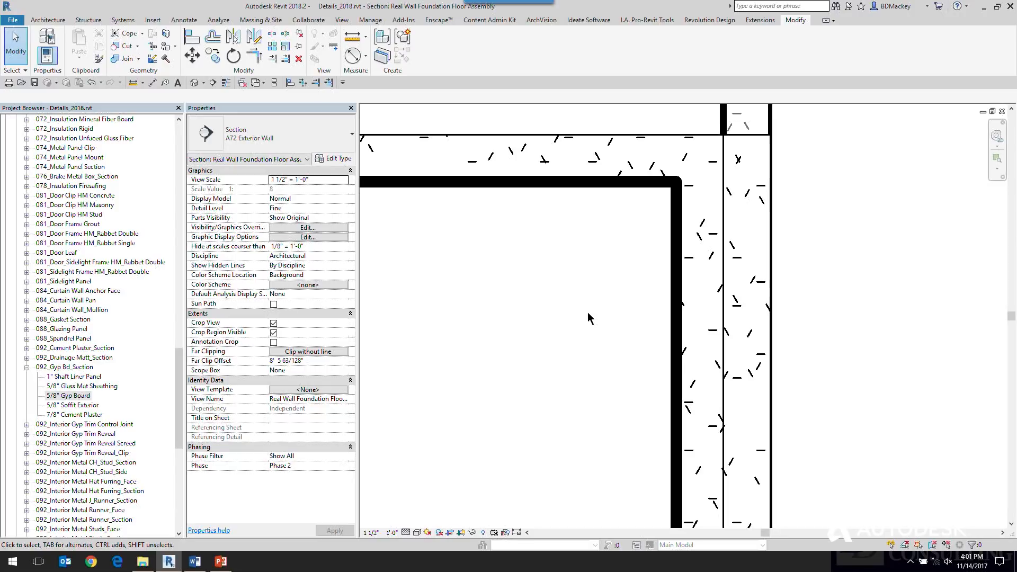
- Switch through the open views to the Wall Foundation Tagged drafting view and bring up the footing reinforcement
{"action": "scroll", "coordinate": [536, 336], "scroll_direction": "down", "scroll_amount": 5}
{"action": "scroll", "coordinate": [537, 339], "scroll_direction": "down", "scroll_amount": 3}
{"action": "key", "text": "ctrl+Tab"}
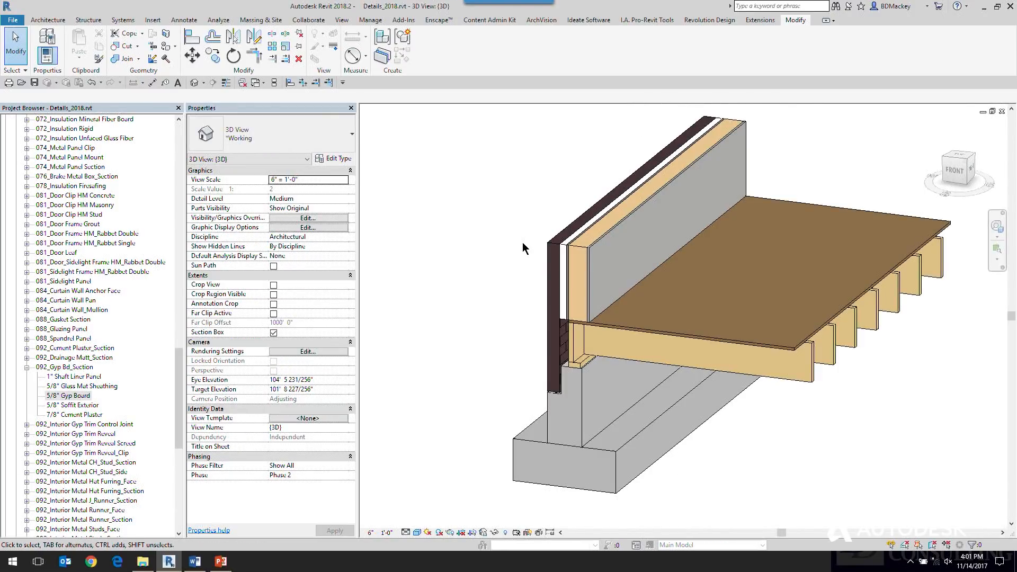
{"action": "key", "text": "ctrl+Tab"}
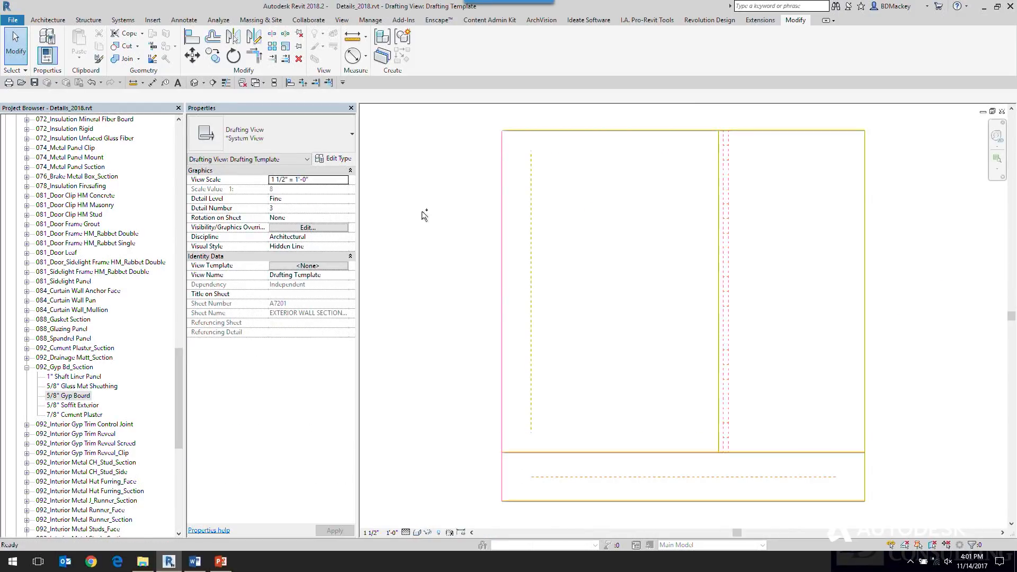
{"action": "middle_click_drag", "start_coordinate": [507, 411], "coordinate": [504, 323]}
{"action": "scroll", "coordinate": [501, 310], "scroll_direction": "up", "scroll_amount": 5}
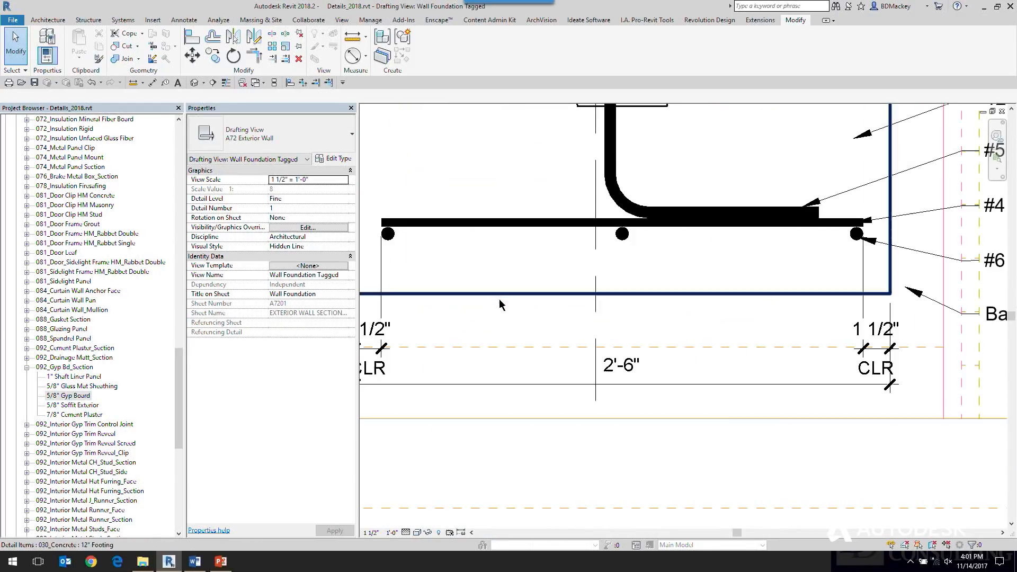
{"action": "middle_click_drag", "start_coordinate": [635, 348], "coordinate": [630, 363]}
- Create a similar #6 030_ReBar Spaced Section set along the footing's full 2'-6" bottom edge
{"action": "left_click", "coordinate": [580, 377]}
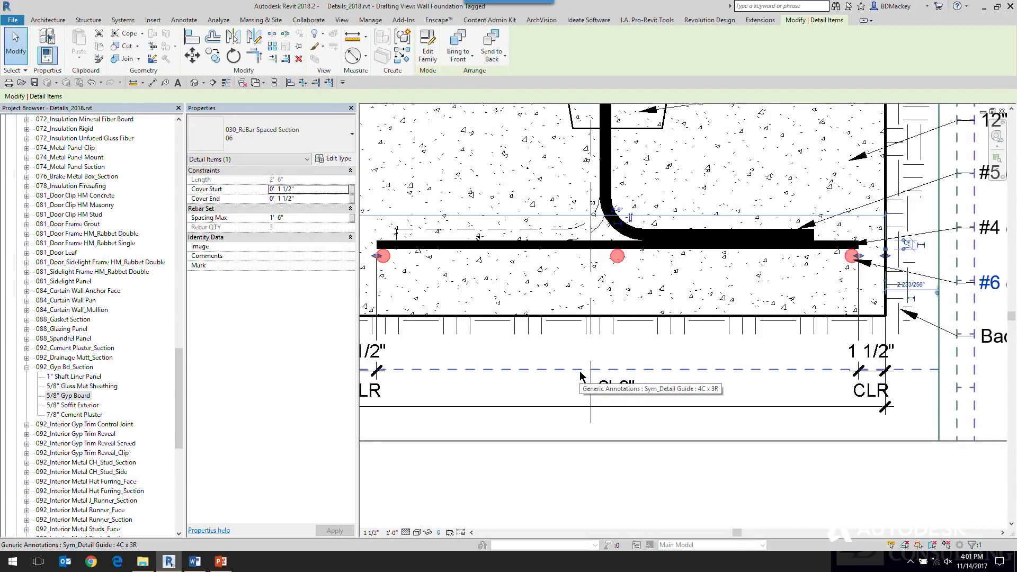
{"action": "middle_click_drag", "start_coordinate": [401, 262], "coordinate": [459, 258]}
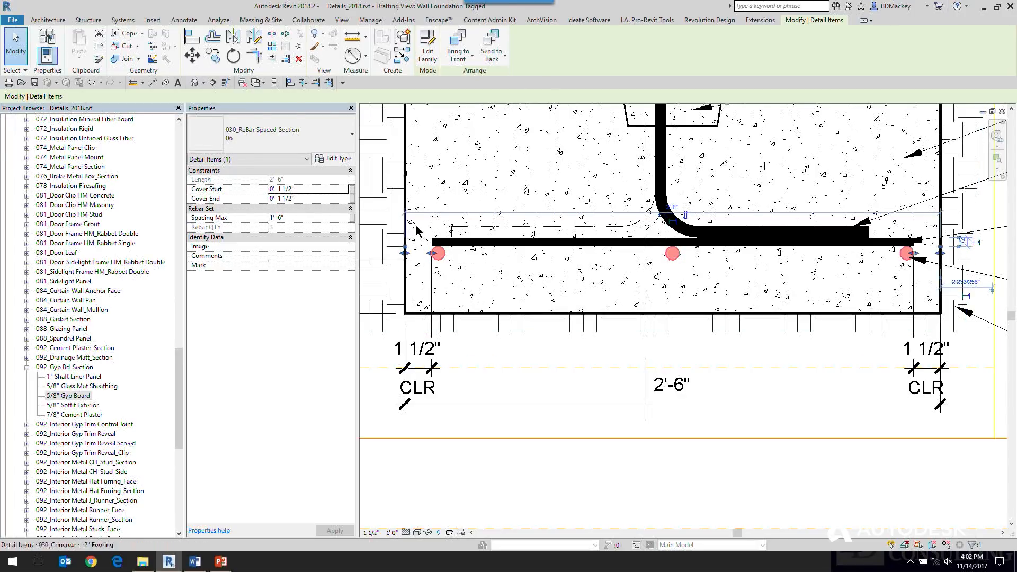
{"action": "left_click", "coordinate": [407, 59]}
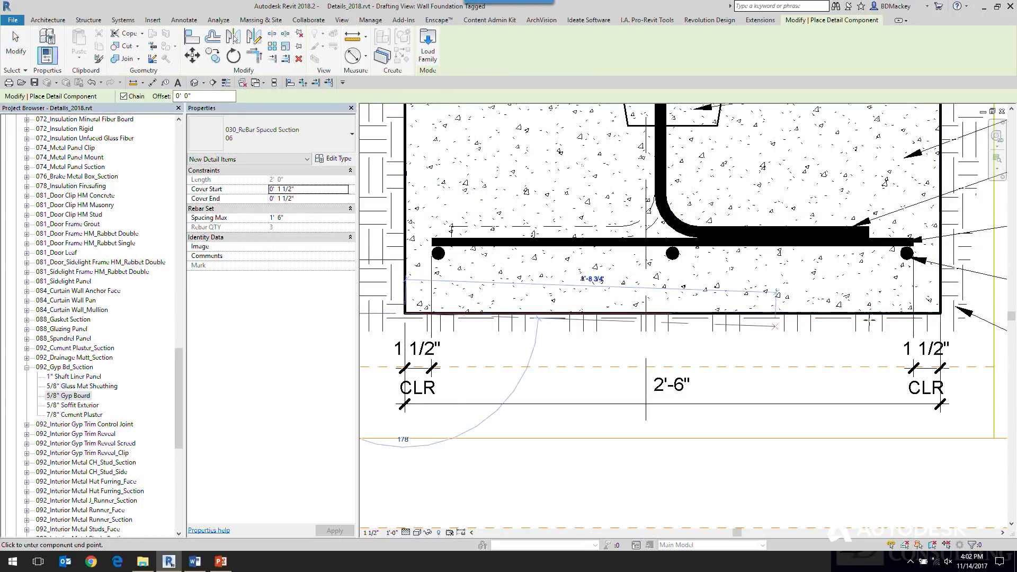
{"action": "left_click", "coordinate": [940, 313]}
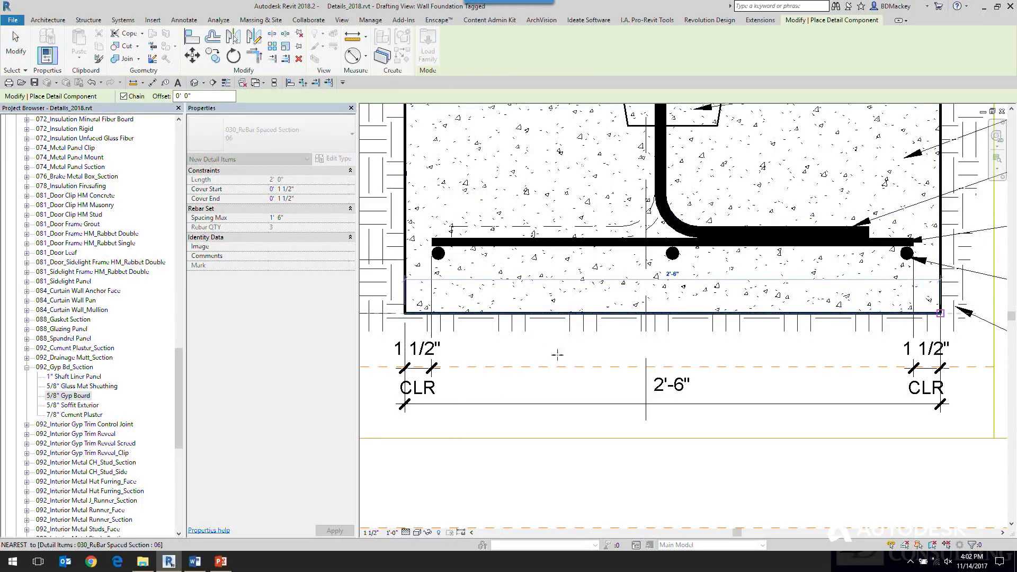
{"action": "right_click", "coordinate": [486, 306]}
{"action": "left_click", "coordinate": [501, 307]}
{"action": "key", "text": "Escape"}
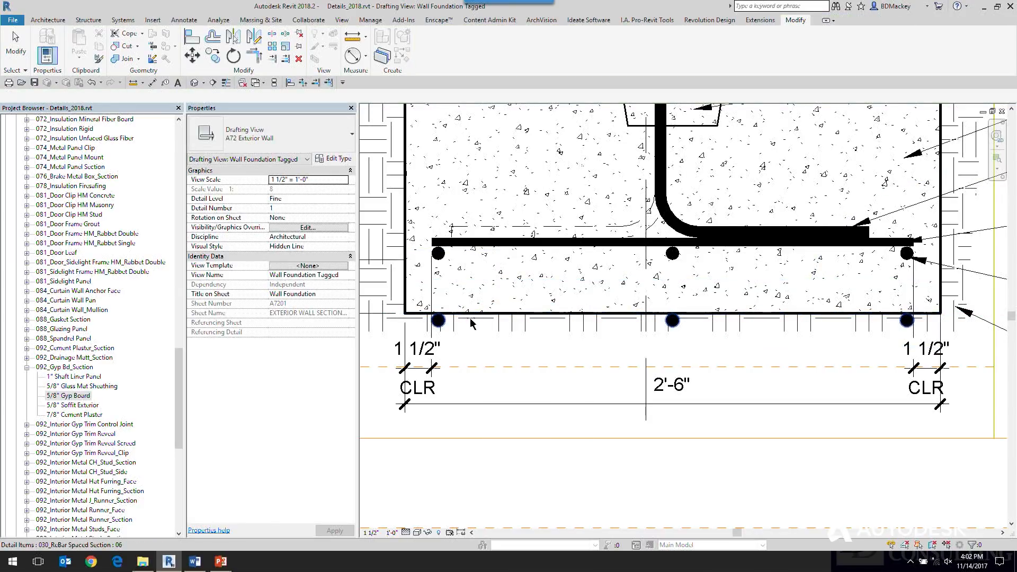
- Set the Cover Start of the rebar set along the footing's bottom edge to 3"
{"action": "left_click", "coordinate": [472, 281]}
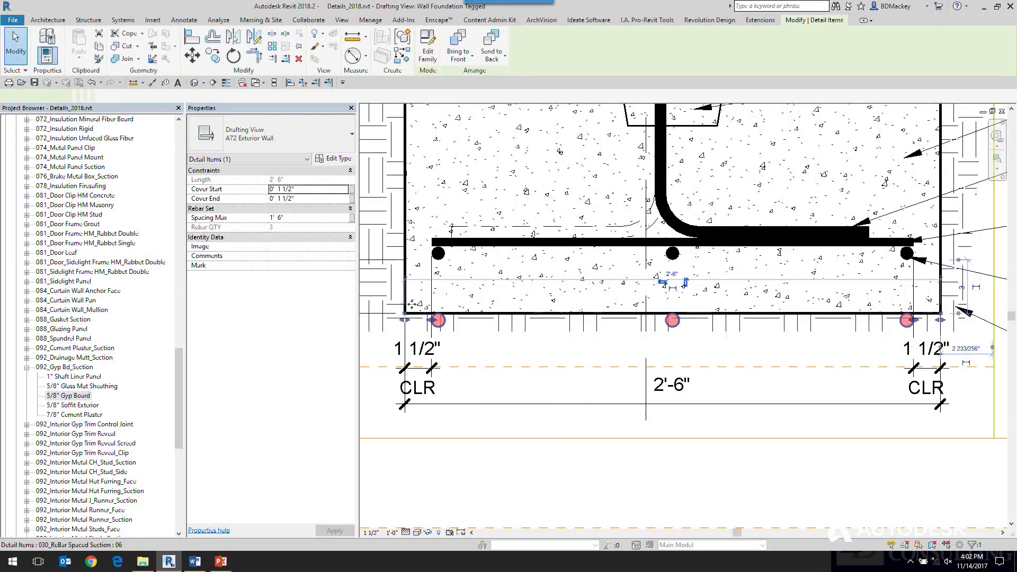
{"action": "left_click", "coordinate": [315, 190]}
{"action": "type", "text": "0-"}
{"action": "type", "text": "3"}
{"action": "key", "text": "Return"}
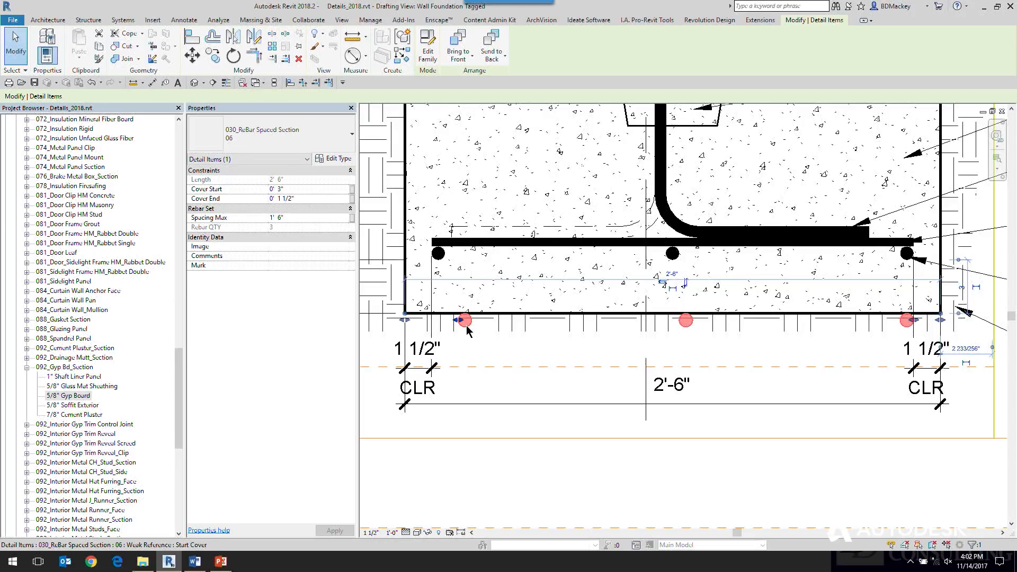
- Set the Spacing Max of the rebar set along the footing's bottom edge to 6"
{"action": "left_click", "coordinate": [308, 218]}
{"action": "type", "text": "6\""}
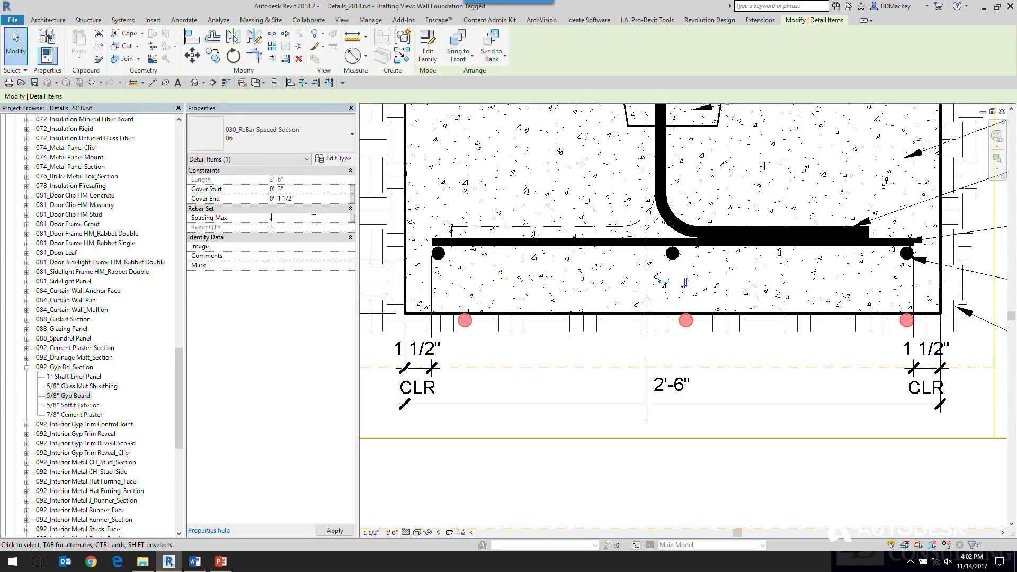
{"action": "key", "text": "Return"}
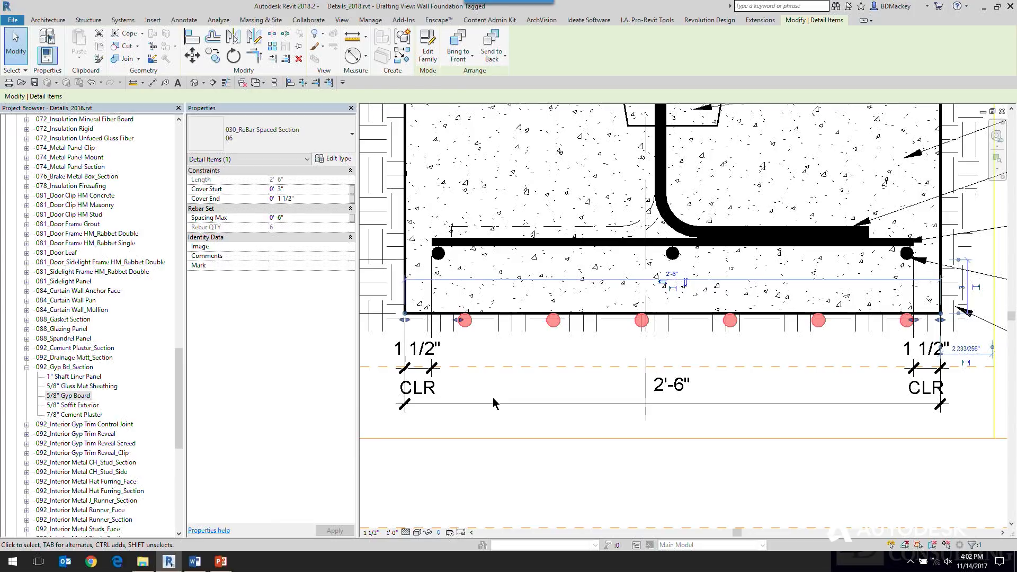
{"action": "scroll", "coordinate": [519, 349], "scroll_direction": "down", "scroll_amount": 3}
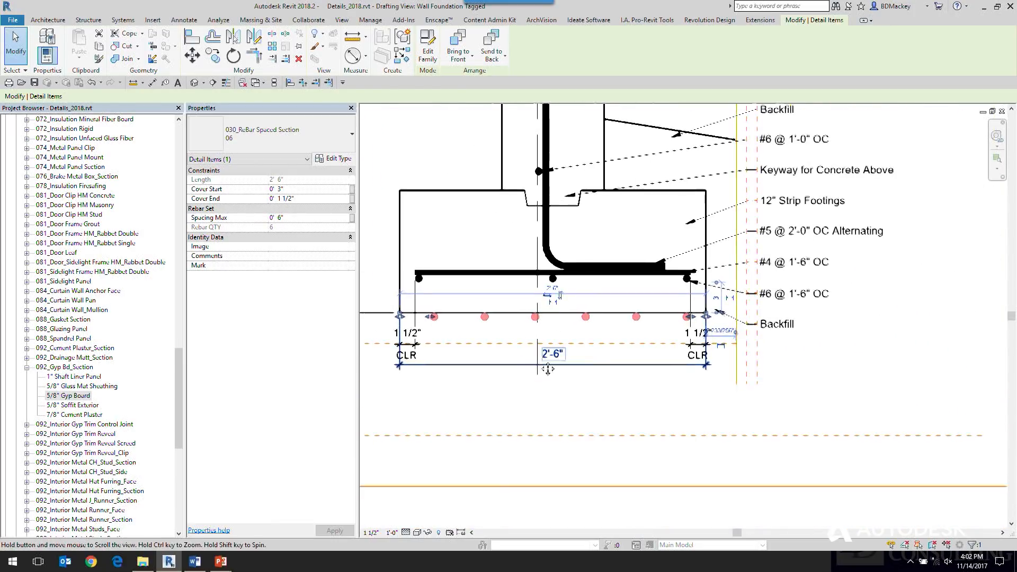
{"action": "left_click", "coordinate": [828, 320]}
- Set the Spacing Max of the upper #6 rebar set in the footing to 1'-0" through its tag
{"action": "scroll", "coordinate": [692, 307], "scroll_direction": "up", "scroll_amount": 2}
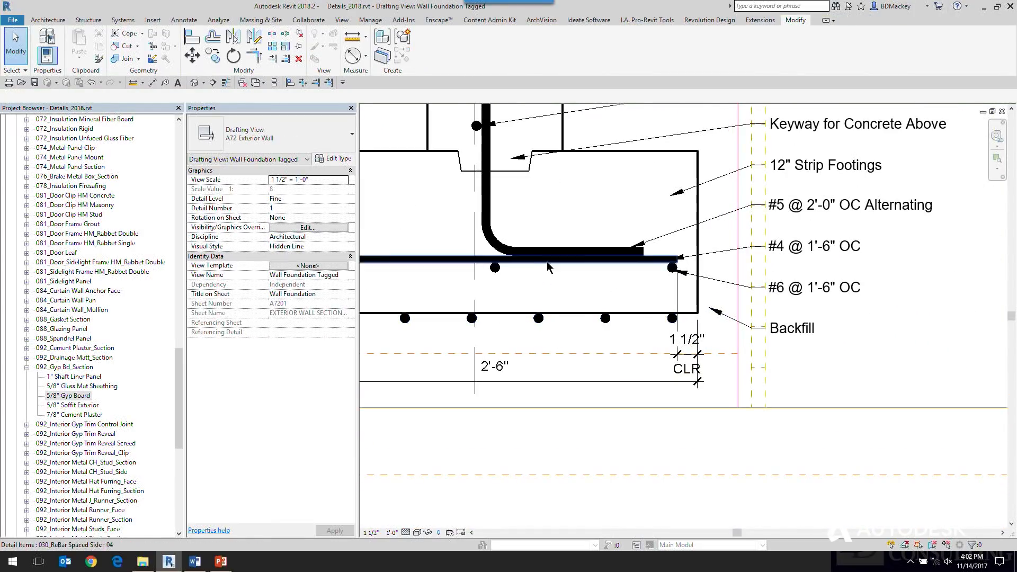
{"action": "left_click", "coordinate": [504, 272]}
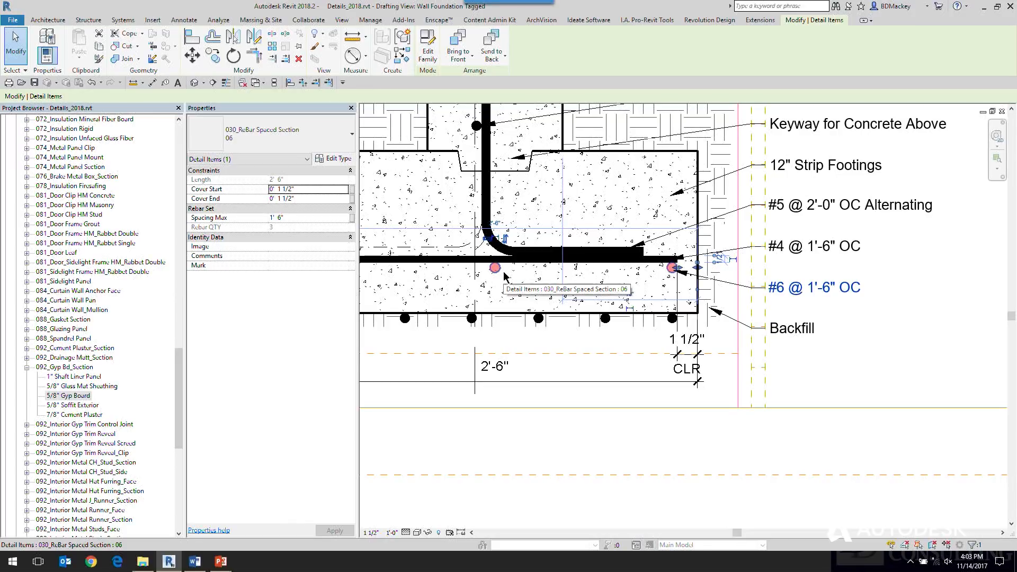
{"action": "left_click", "coordinate": [815, 289]}
{"action": "left_click", "coordinate": [844, 295]}
{"action": "left_click", "coordinate": [559, 239]}
{"action": "type", "text": "1' 0\""}
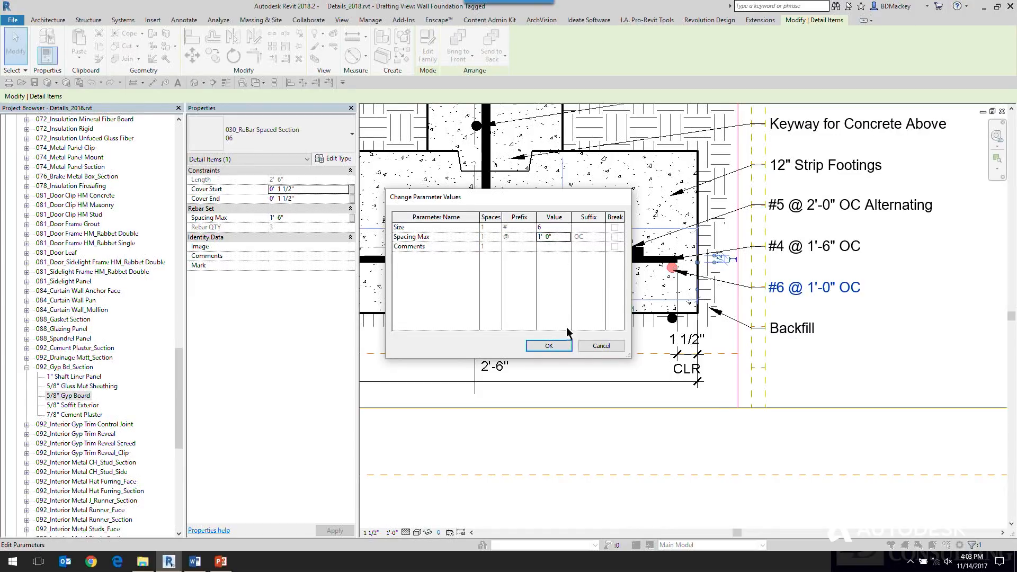
{"action": "left_click", "coordinate": [550, 345]}
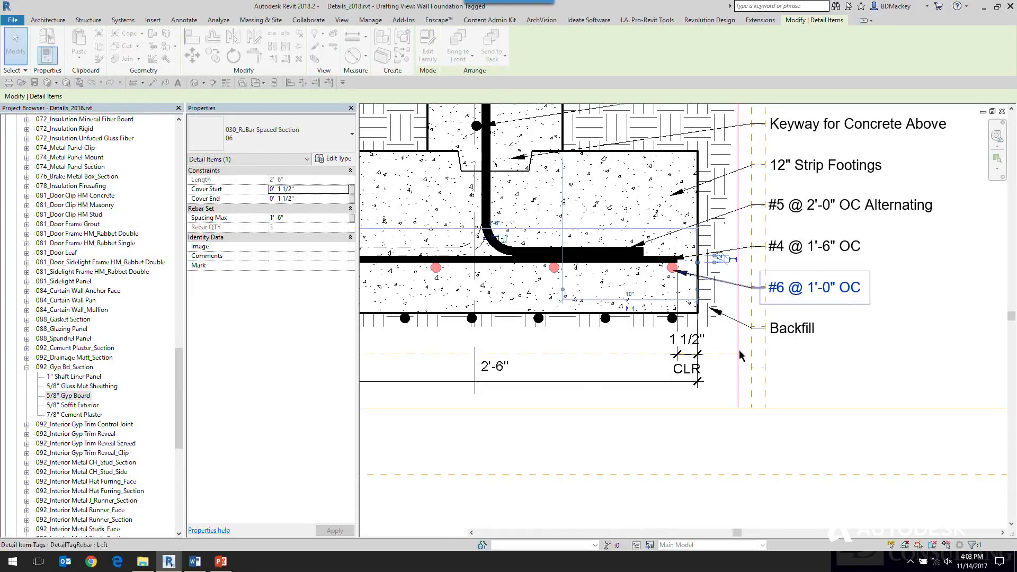
{"action": "middle_click_drag", "start_coordinate": [537, 270], "coordinate": [698, 269]}
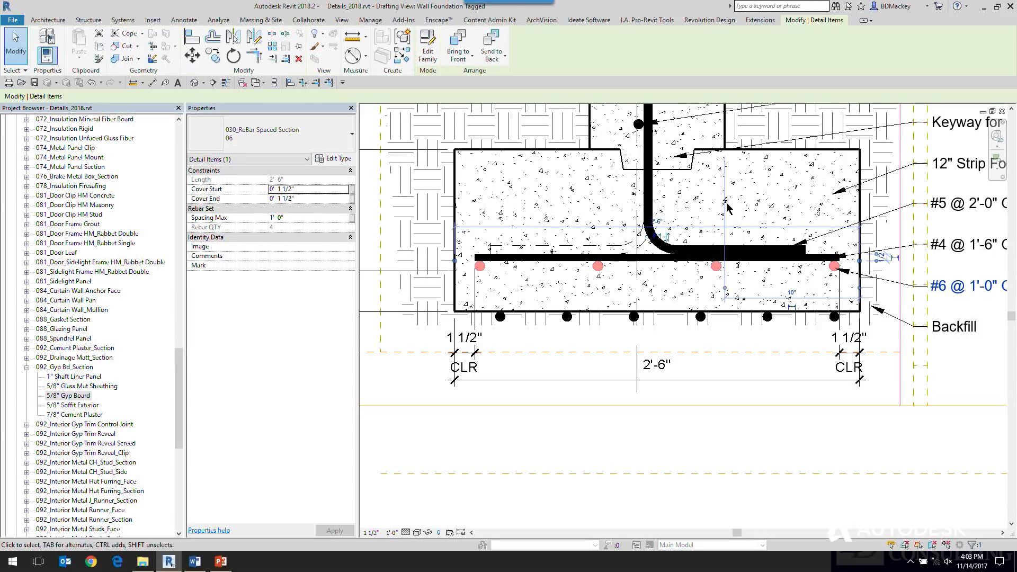
{"action": "left_click", "coordinate": [744, 364]}
- Inspect the two bent rebars in the footing and review the solid #5 bar's by-element graphic override options
{"action": "middle_click_drag", "start_coordinate": [696, 315], "coordinate": [750, 339]}
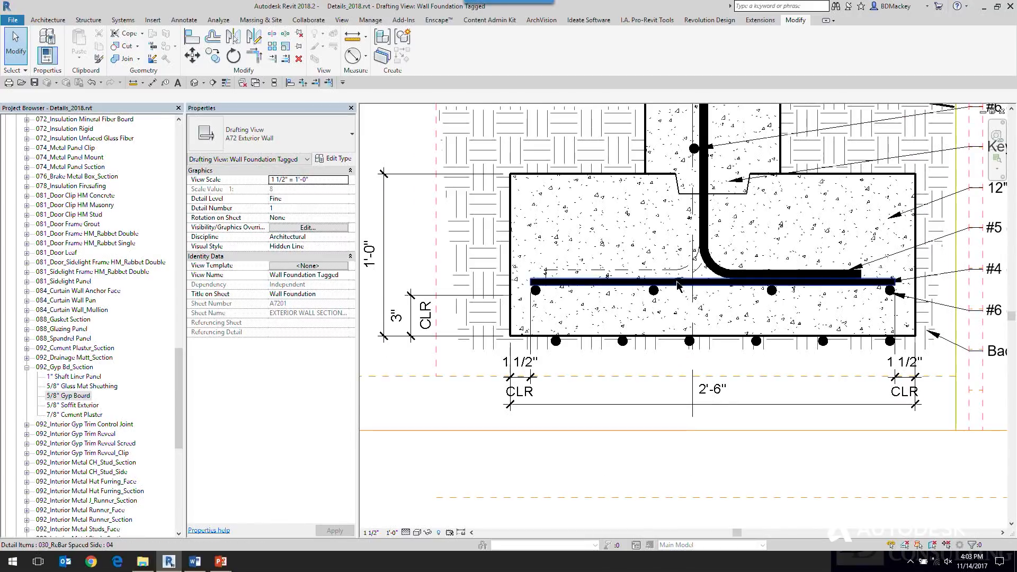
{"action": "scroll", "coordinate": [673, 270], "scroll_direction": "up", "scroll_amount": 1}
{"action": "left_click", "coordinate": [653, 298]}
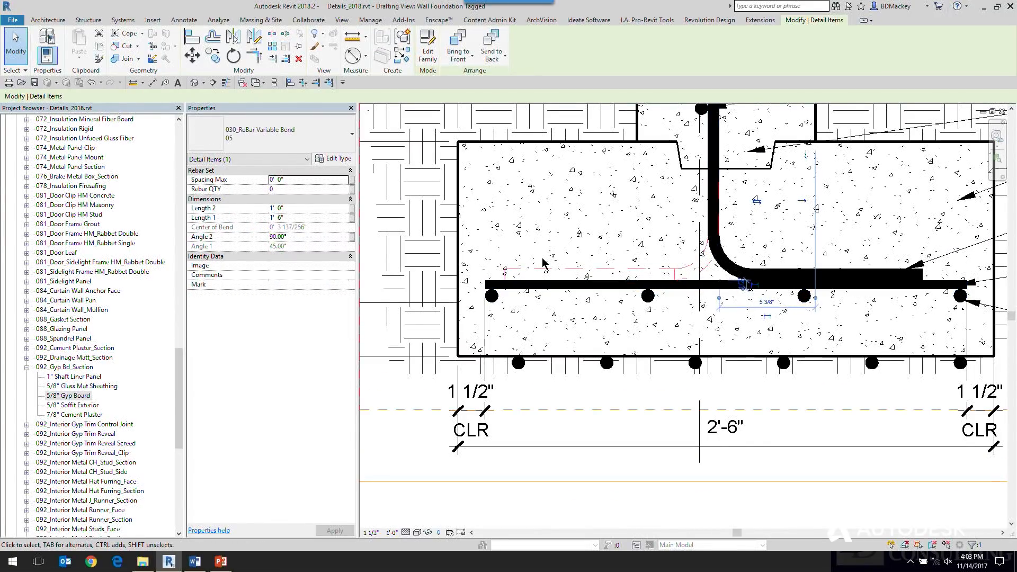
{"action": "middle_click_drag", "start_coordinate": [605, 275], "coordinate": [575, 278]}
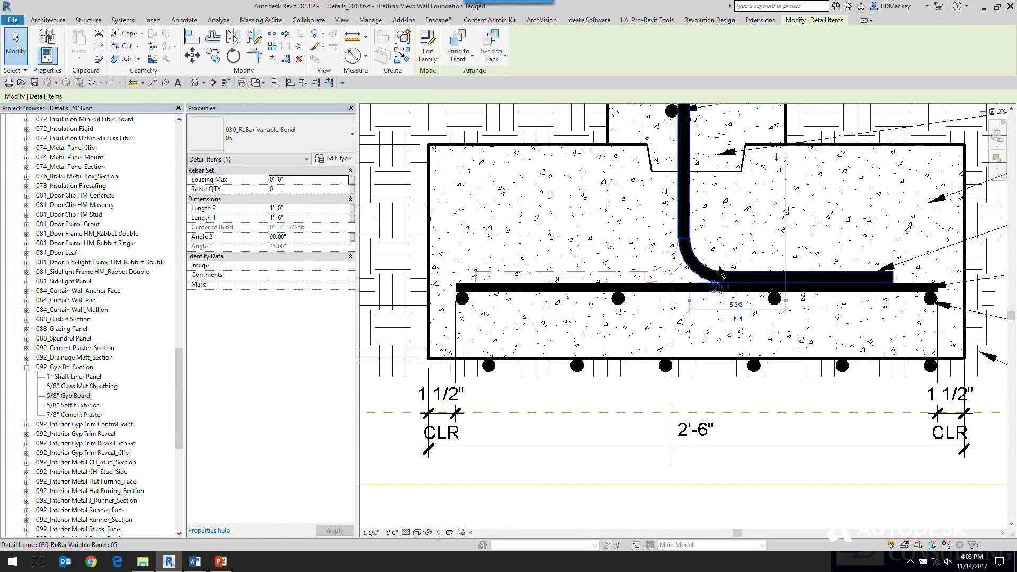
{"action": "right_click", "coordinate": [710, 268]}
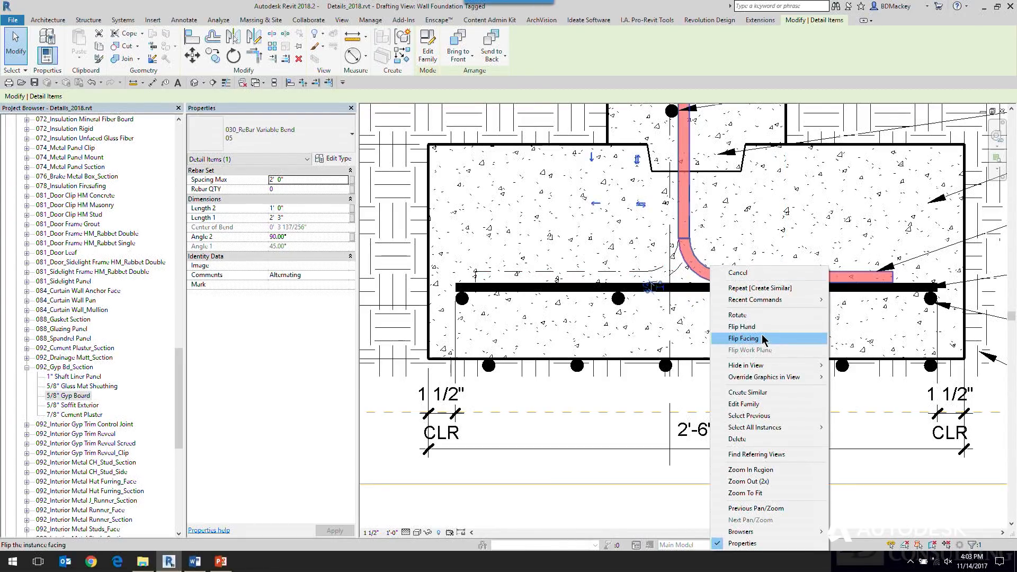
{"action": "mouse_move", "coordinate": [764, 377]}
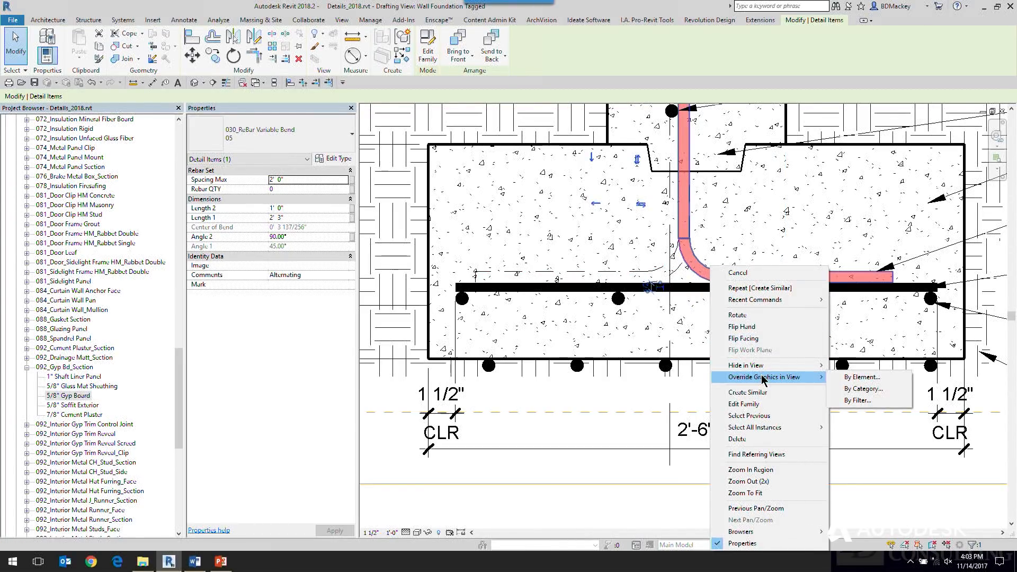
{"action": "left_click", "coordinate": [866, 380]}
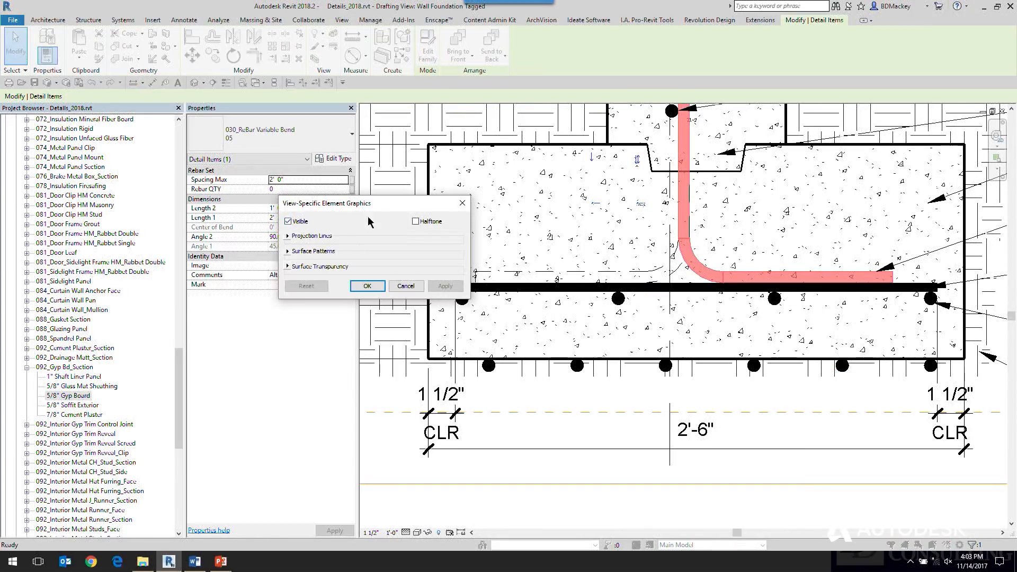
{"action": "left_click", "coordinate": [410, 289]}
{"action": "scroll", "coordinate": [488, 278], "scroll_direction": "down", "scroll_amount": 1}
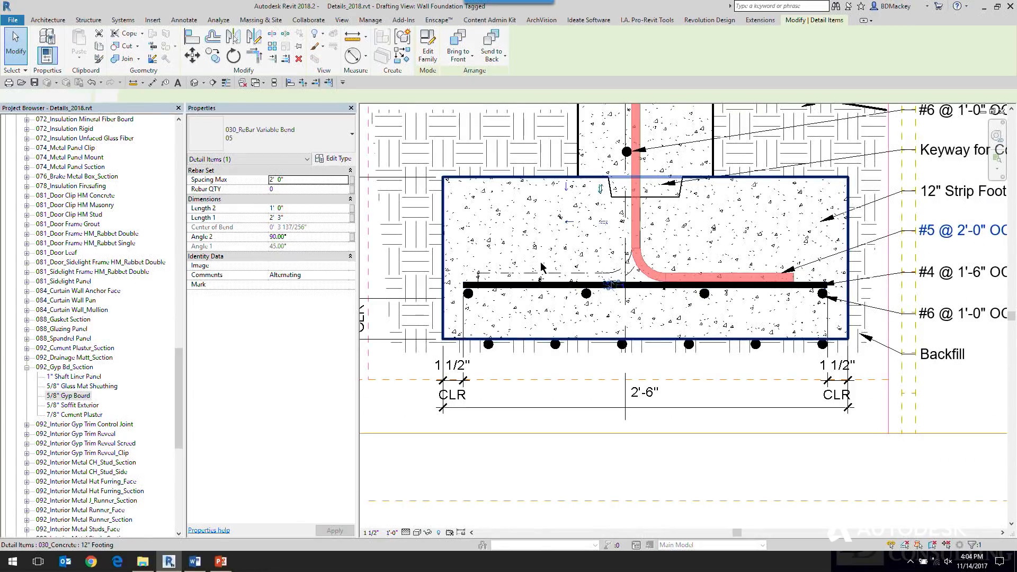
- Send the solid #5 bent rebar to the back of the footing detail
{"action": "left_click", "coordinate": [540, 268]}
{"action": "left_click", "coordinate": [679, 434]}
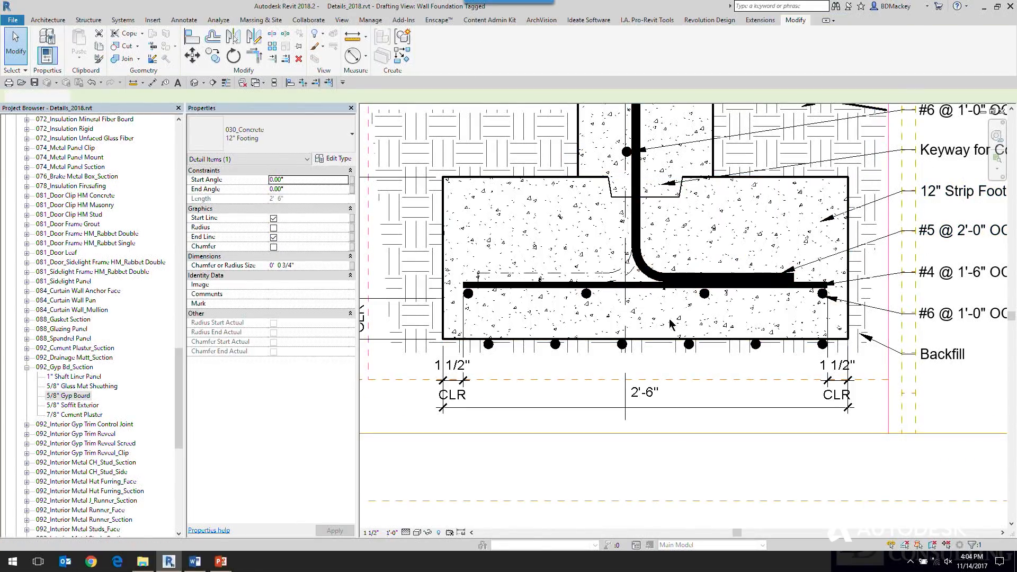
{"action": "left_click", "coordinate": [662, 279]}
{"action": "middle_click_drag", "start_coordinate": [662, 274], "coordinate": [648, 282]}
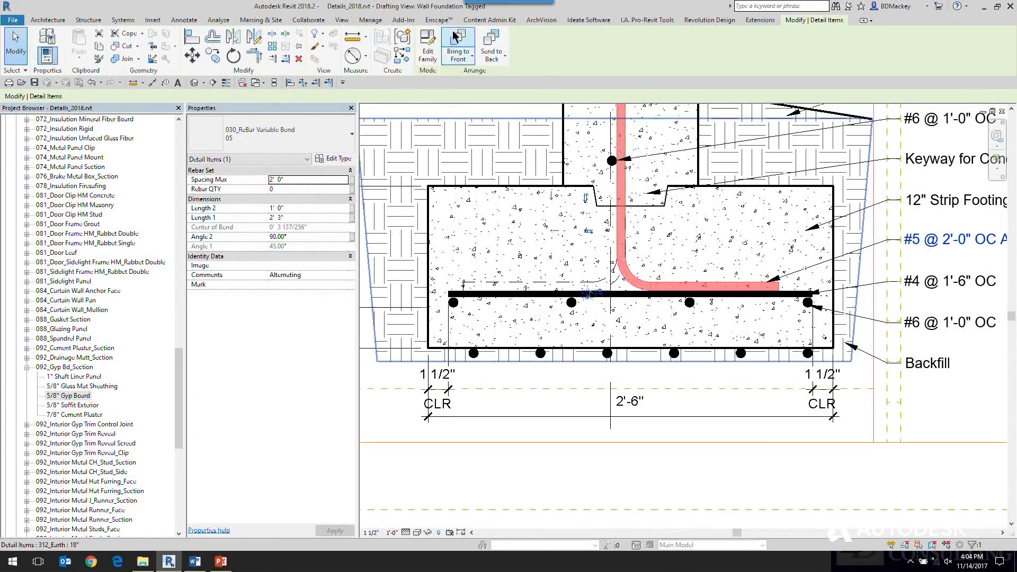
{"action": "left_click", "coordinate": [491, 44]}
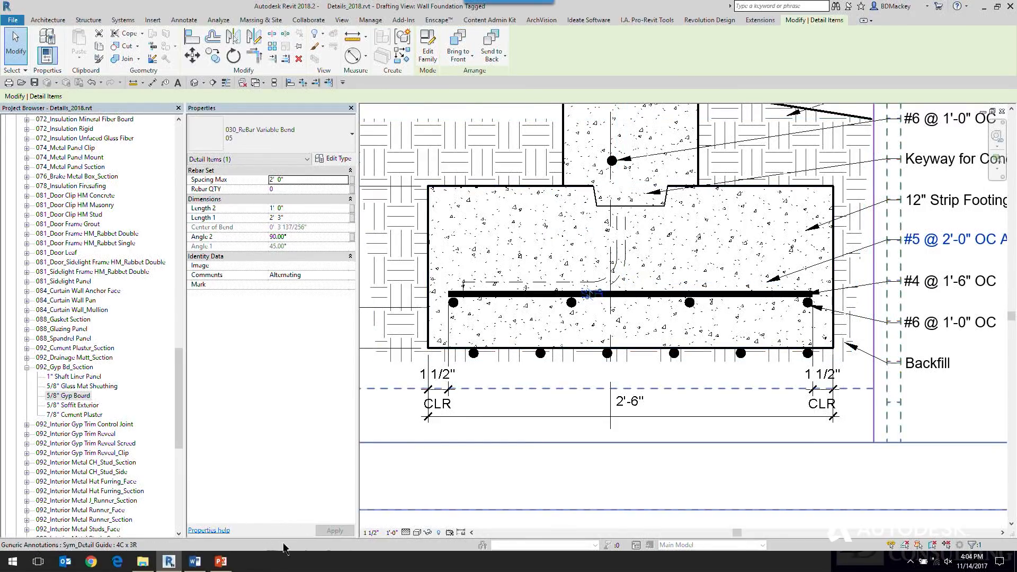
- Set the view's visual style to Wireframe and show the #5 bent rebar's hidden lines through the 12" footing
{"action": "left_click", "coordinate": [418, 533]}
{"action": "left_click", "coordinate": [439, 467]}
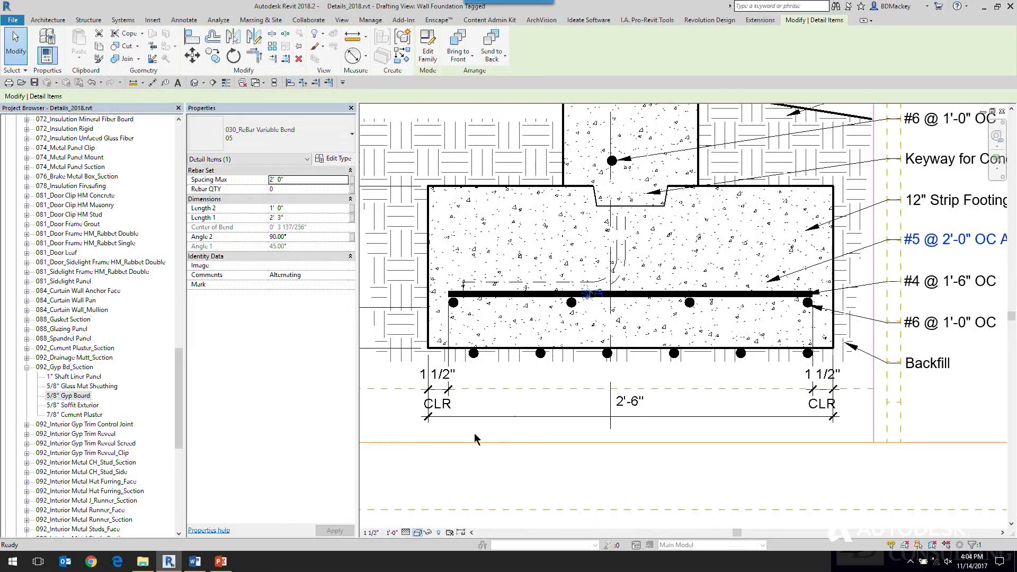
{"action": "left_click", "coordinate": [682, 395]}
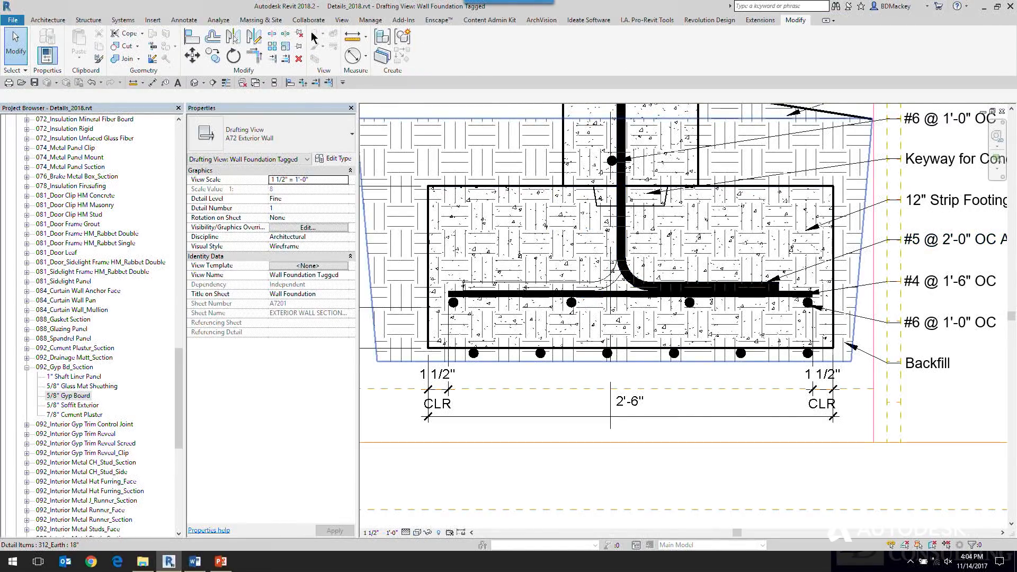
{"action": "left_click", "coordinate": [344, 21]}
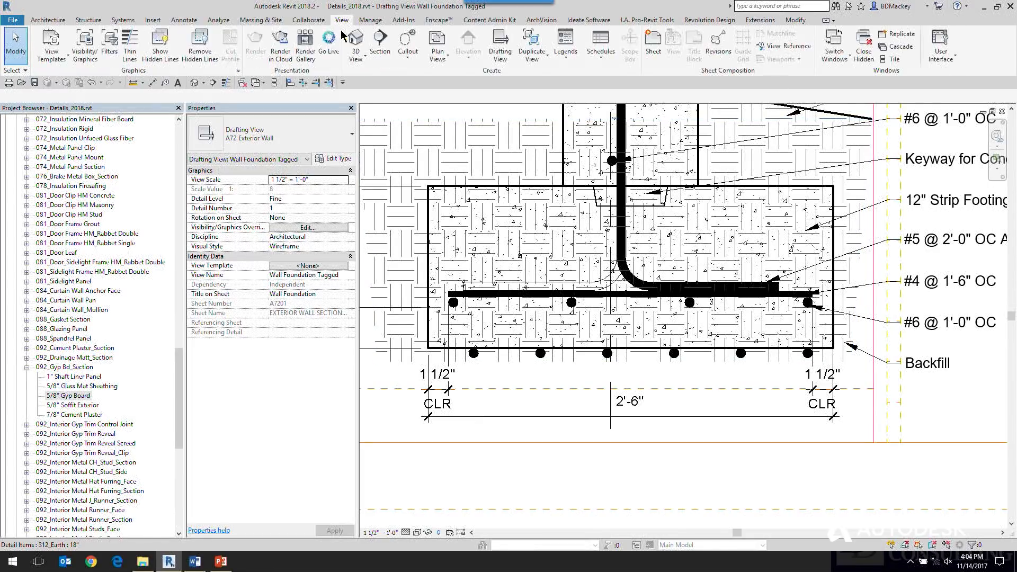
{"action": "left_click", "coordinate": [159, 55]}
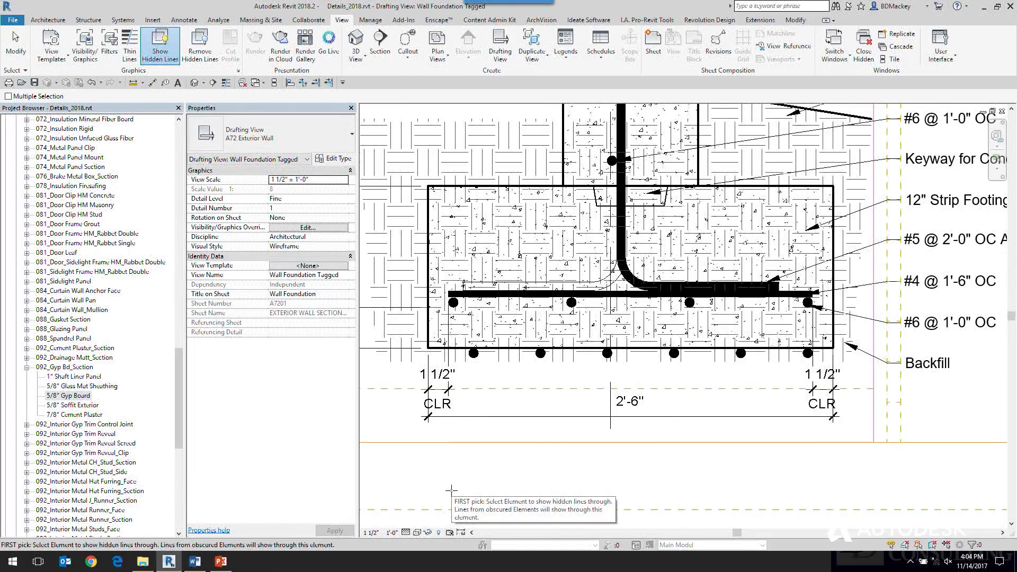
{"action": "left_click", "coordinate": [767, 185]}
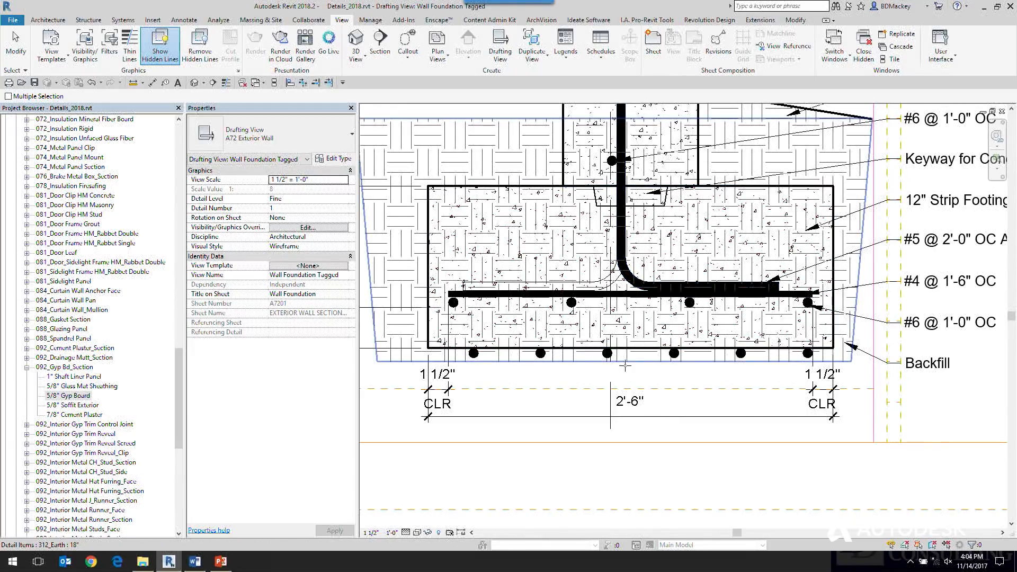
- Set the view's visual style to Hidden Line and end the Show Hidden Lines command
{"action": "left_click", "coordinate": [418, 533]}
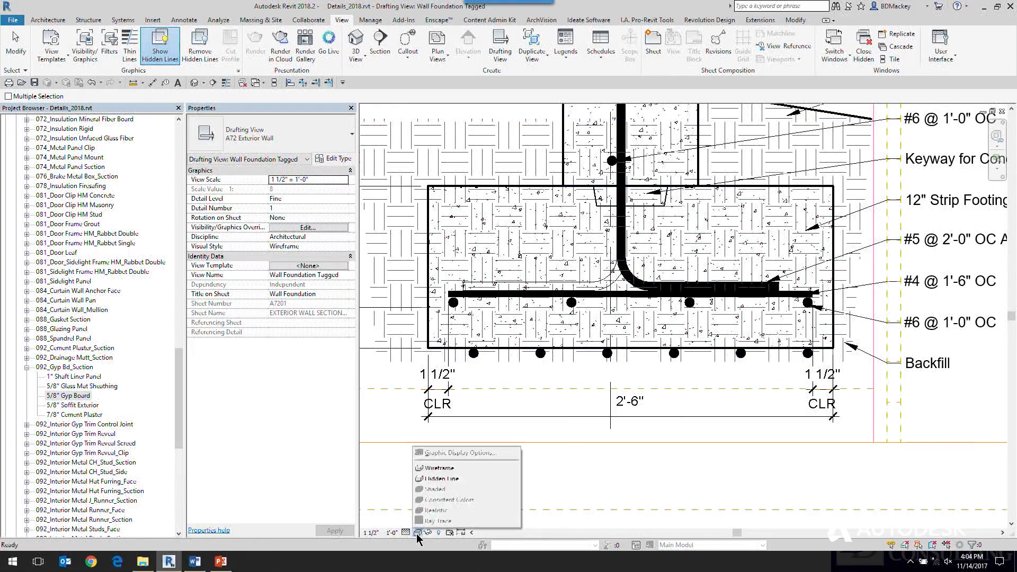
{"action": "left_click", "coordinate": [435, 478]}
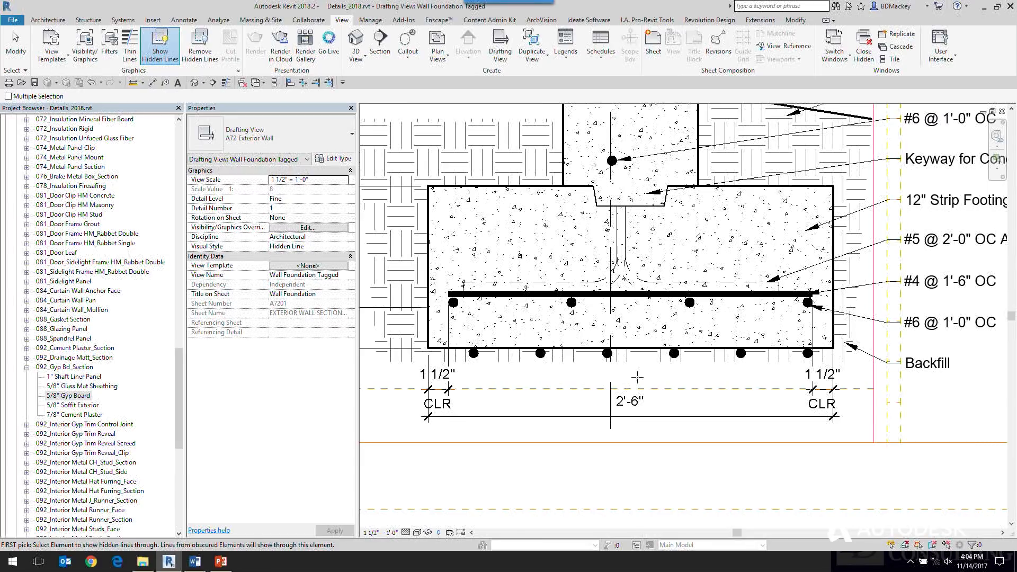
{"action": "scroll", "coordinate": [589, 326], "scroll_direction": "down", "scroll_amount": 2}
{"action": "middle_click_drag", "start_coordinate": [589, 325], "coordinate": [542, 387]}
{"action": "right_click", "coordinate": [641, 220]}
{"action": "left_click", "coordinate": [656, 229]}
{"action": "right_click", "coordinate": [659, 226]}
{"action": "left_click", "coordinate": [671, 234]}
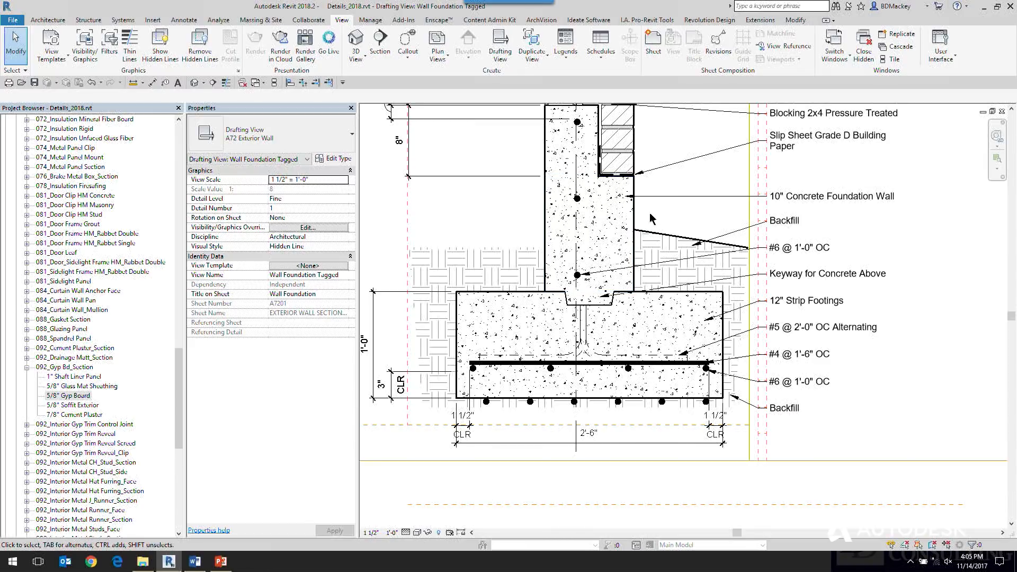
{"action": "middle_click_drag", "start_coordinate": [652, 220], "coordinate": [649, 183]}
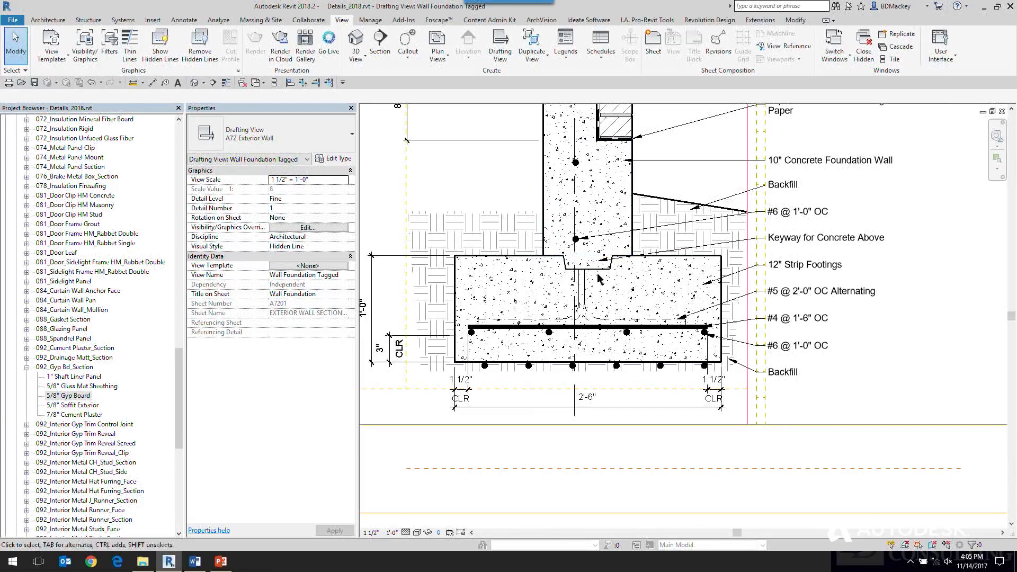
- Temporarily hide the concrete keyway to view the area it masks, and reset the temporary hide
{"action": "left_click", "coordinate": [627, 295]}
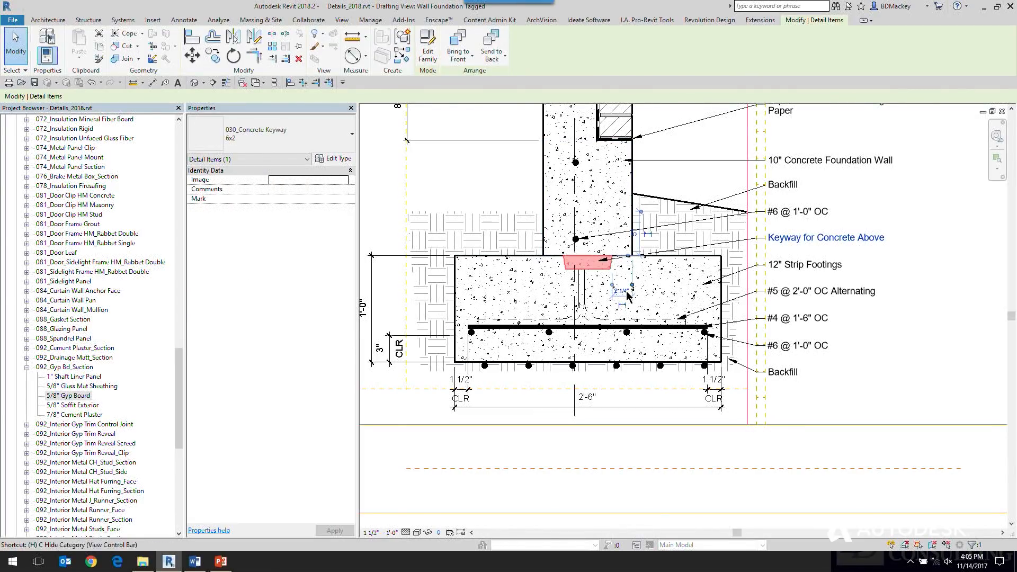
{"action": "key", "text": "h"}
{"action": "key", "text": "h"}
{"action": "key", "text": "h"}
{"action": "key", "text": "r"}
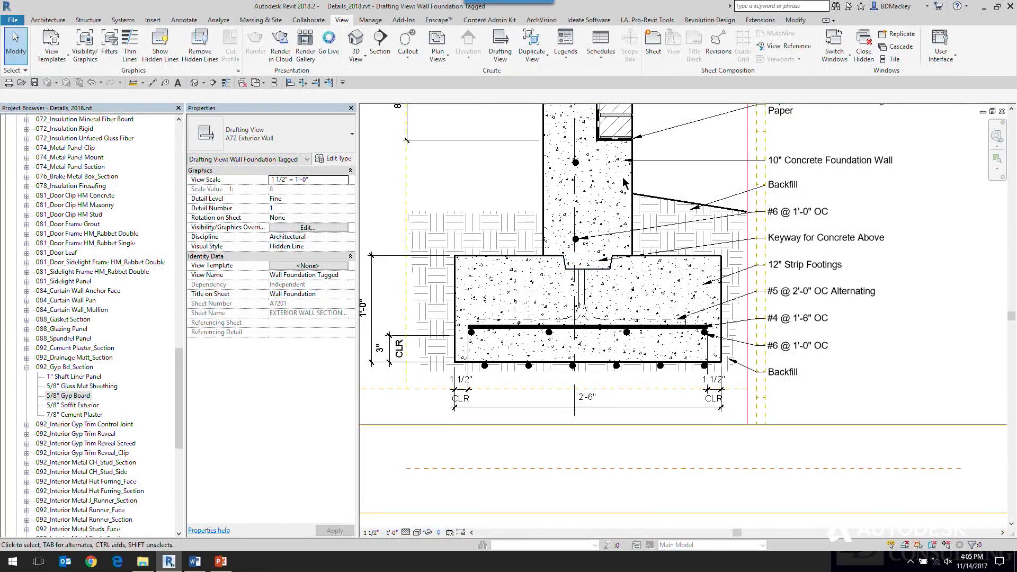
- Examine the 10" foundation wall and 6" wall items, and look through the 030_Concrete types available for the 6" wall
{"action": "left_click", "coordinate": [624, 183]}
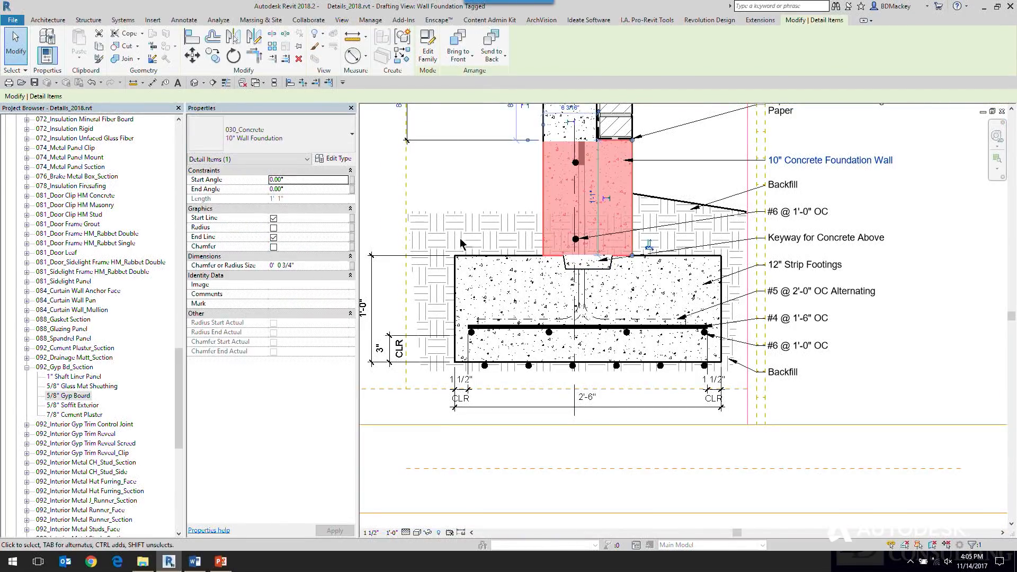
{"action": "left_click", "coordinate": [483, 269]}
{"action": "middle_click_drag", "start_coordinate": [578, 252], "coordinate": [571, 349]}
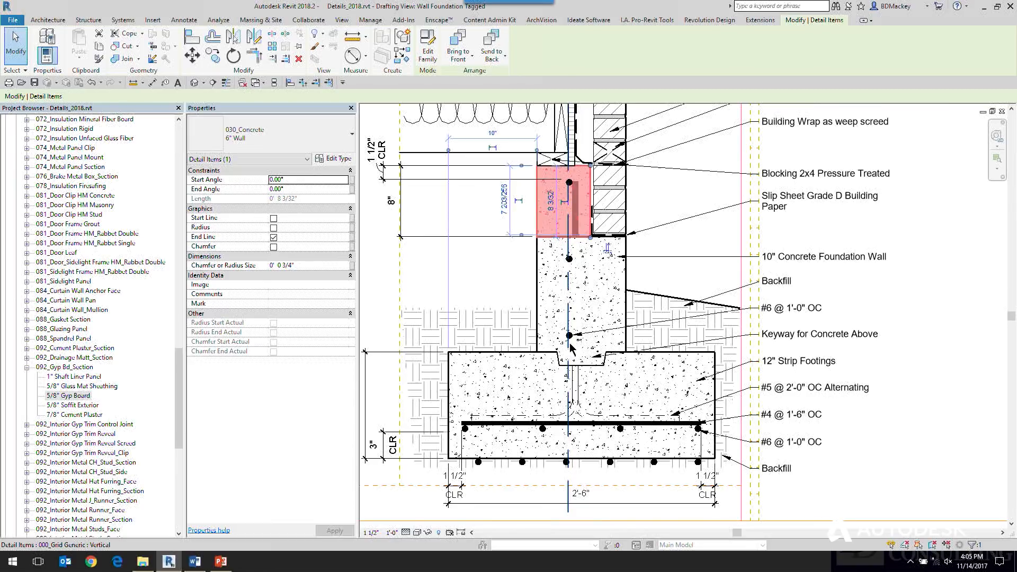
{"action": "left_click", "coordinate": [337, 147]}
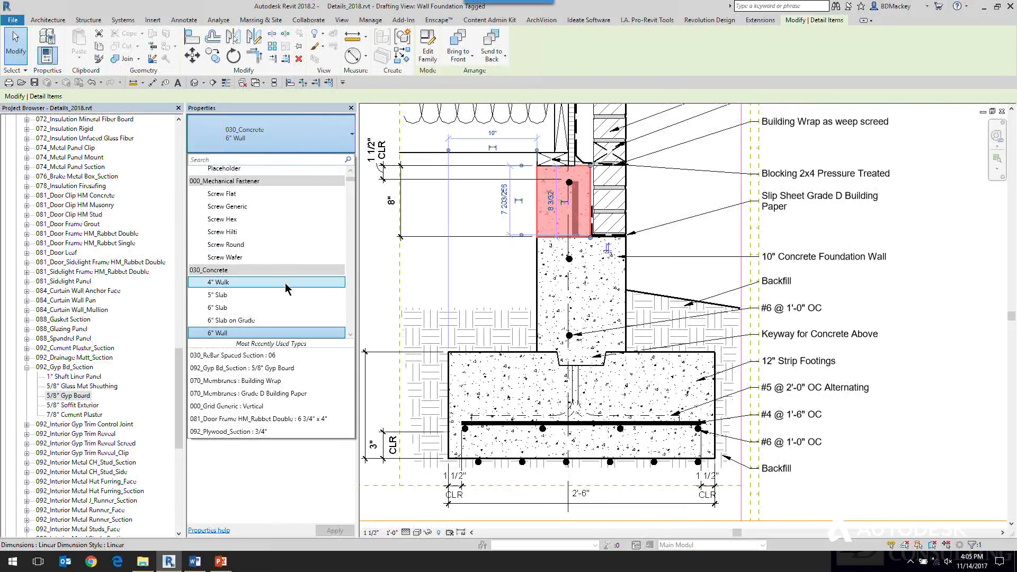
{"action": "scroll", "coordinate": [285, 288], "scroll_direction": "down", "scroll_amount": 1}
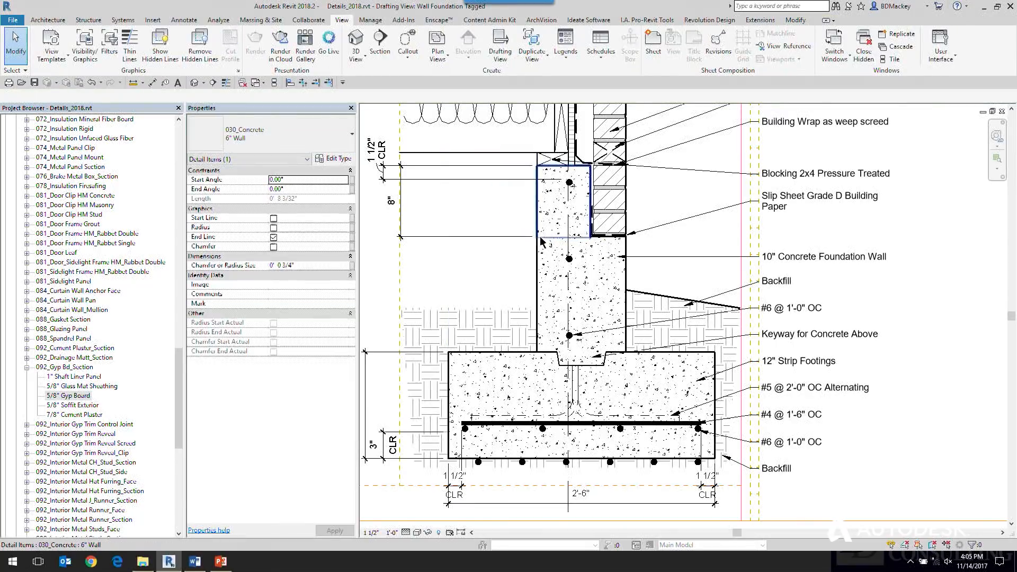
{"action": "scroll", "coordinate": [503, 258], "scroll_direction": "up", "scroll_amount": 3}
{"action": "middle_click_drag", "start_coordinate": [507, 219], "coordinate": [544, 328]}
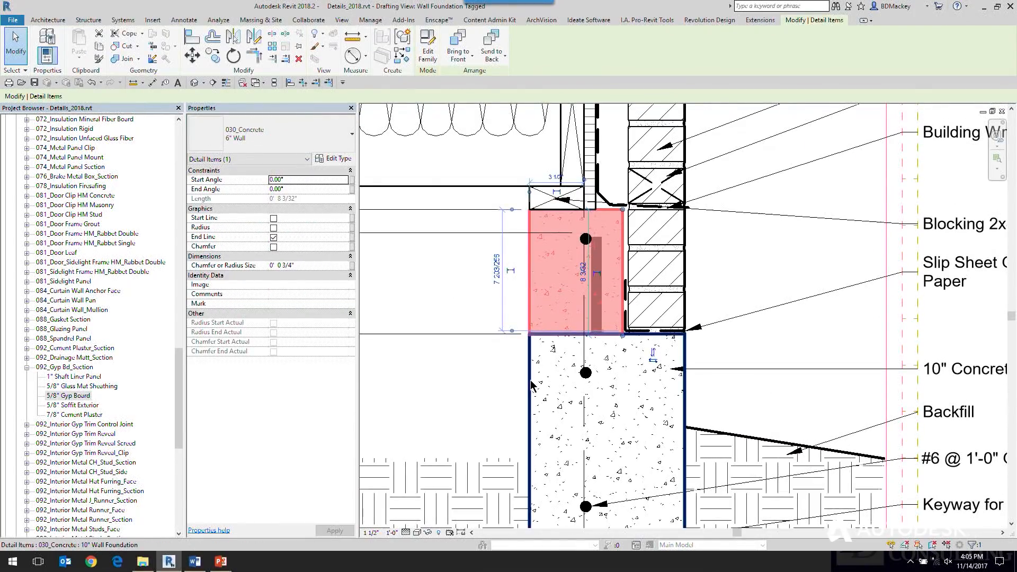
{"action": "left_click", "coordinate": [530, 380]}
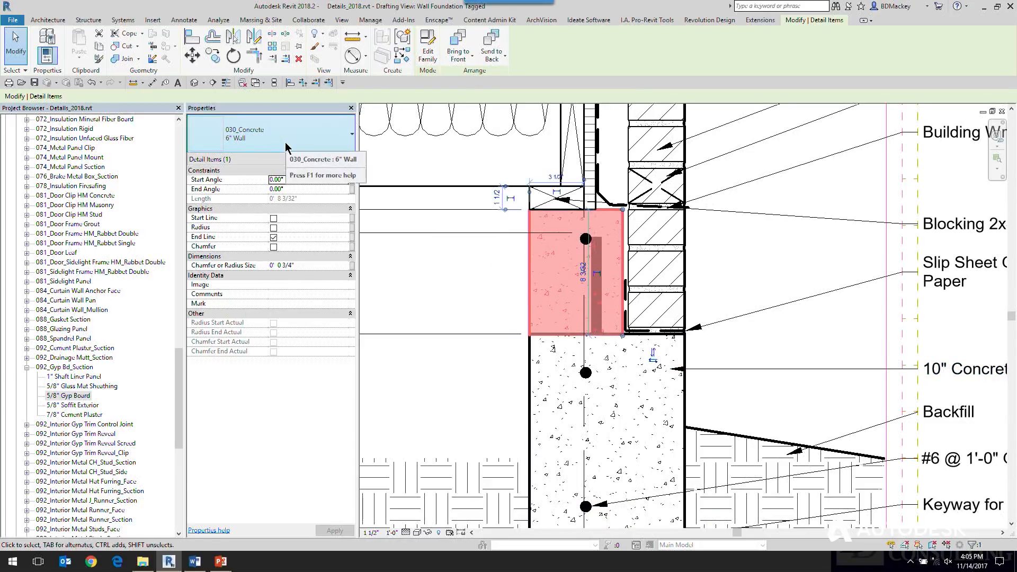
{"action": "left_click", "coordinate": [723, 346]}
- Inspect the concrete keyway item at the footing and the unit masonry beside the top of the foundation wall
{"action": "middle_click_drag", "start_coordinate": [635, 455], "coordinate": [579, 163]}
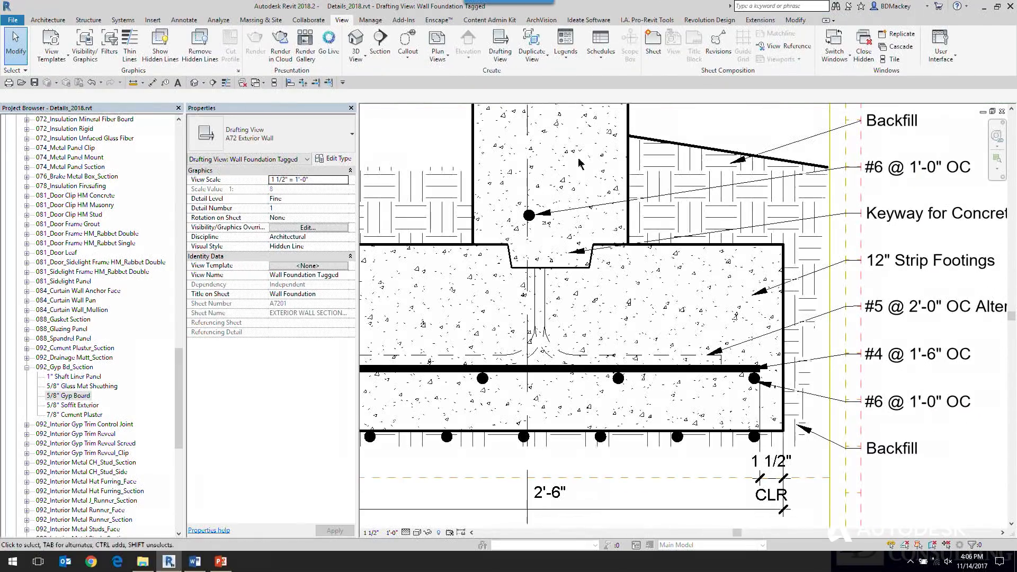
{"action": "left_click", "coordinate": [576, 271]}
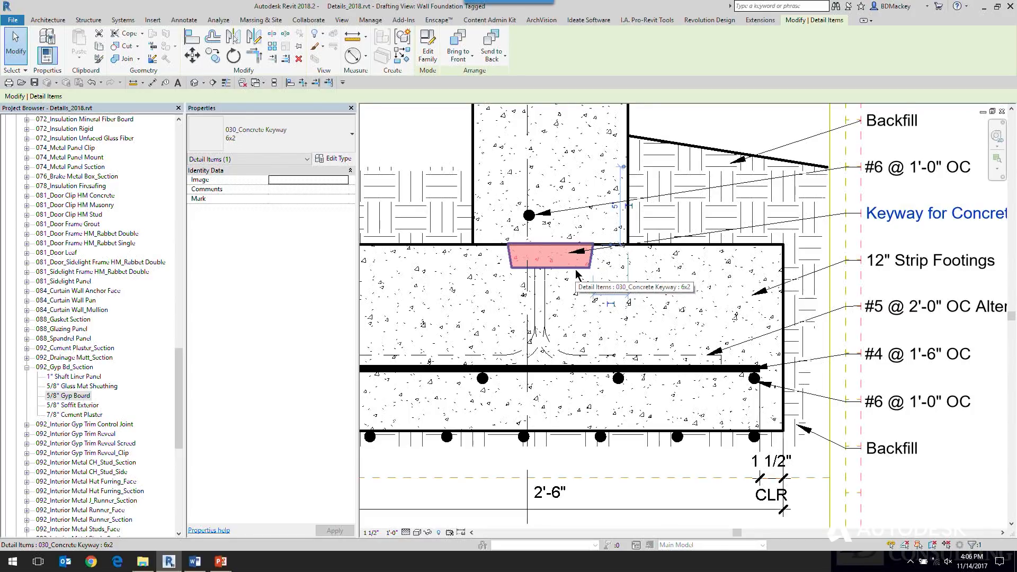
{"action": "scroll", "coordinate": [640, 409], "scroll_direction": "down", "scroll_amount": 3}
{"action": "mouse_move", "coordinate": [691, 254]}
{"action": "middle_mouse_down"}
{"action": "mouse_move", "coordinate": [654, 342]}
{"action": "mouse_move", "coordinate": [656, 375]}
{"action": "mouse_move", "coordinate": [640, 374]}
{"action": "middle_mouse_up"}
{"action": "scroll", "coordinate": [640, 297], "scroll_direction": "up", "scroll_amount": 3}
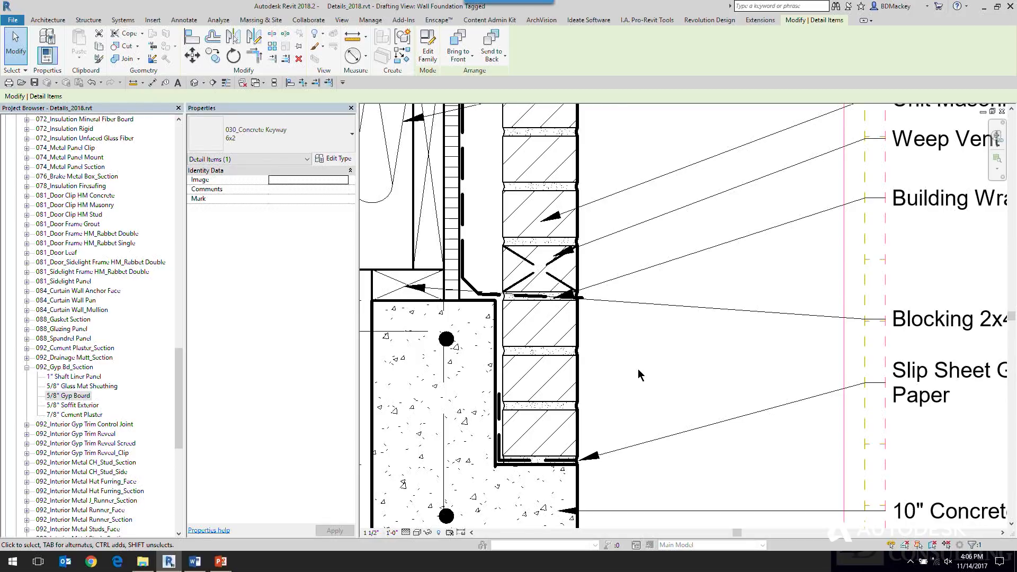
- Turn off Weep Vent Head for the modular brick at the building wrap line and restore the weep vent
{"action": "left_click", "coordinate": [583, 271]}
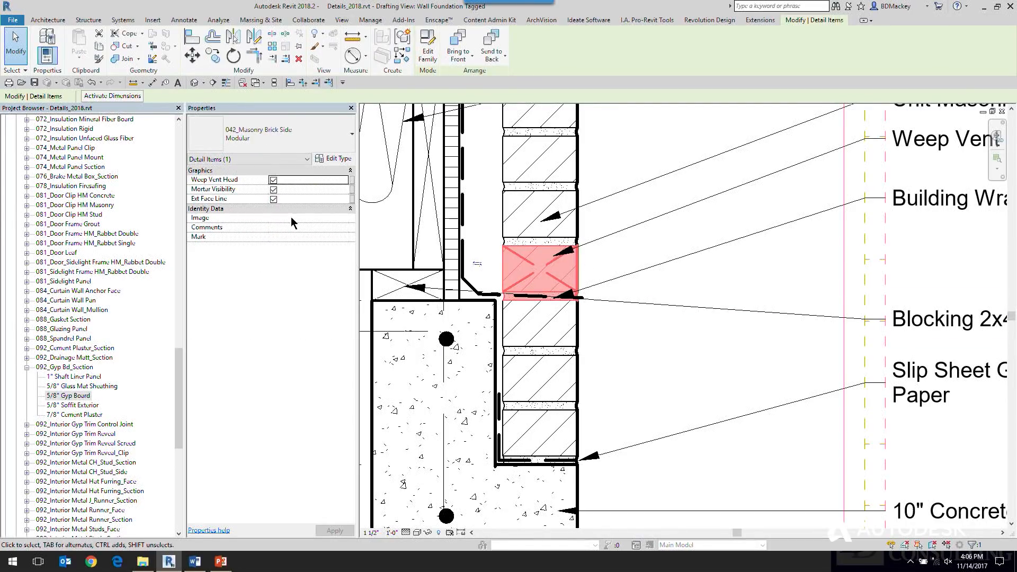
{"action": "left_click", "coordinate": [274, 189]}
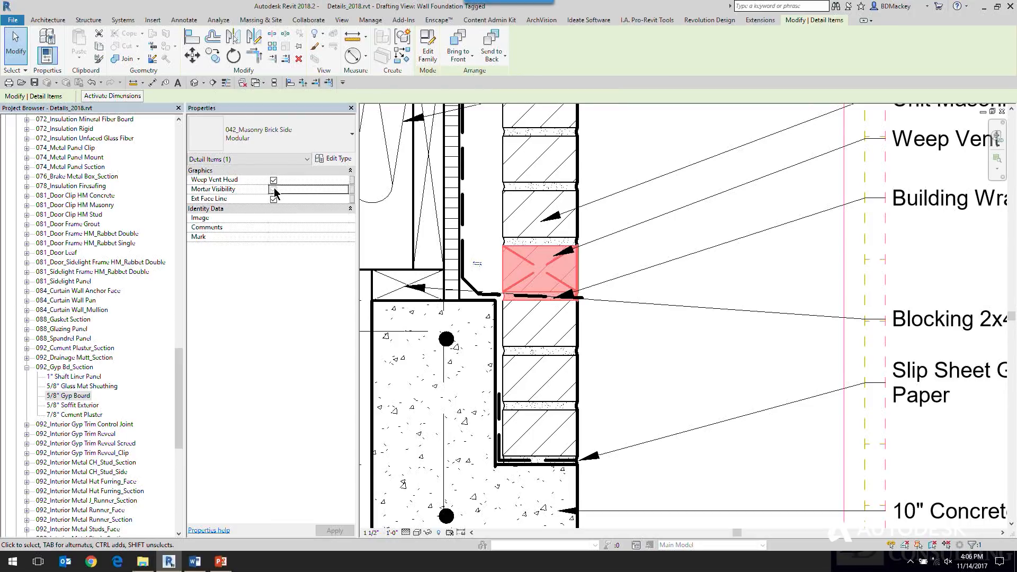
{"action": "left_click", "coordinate": [274, 180]}
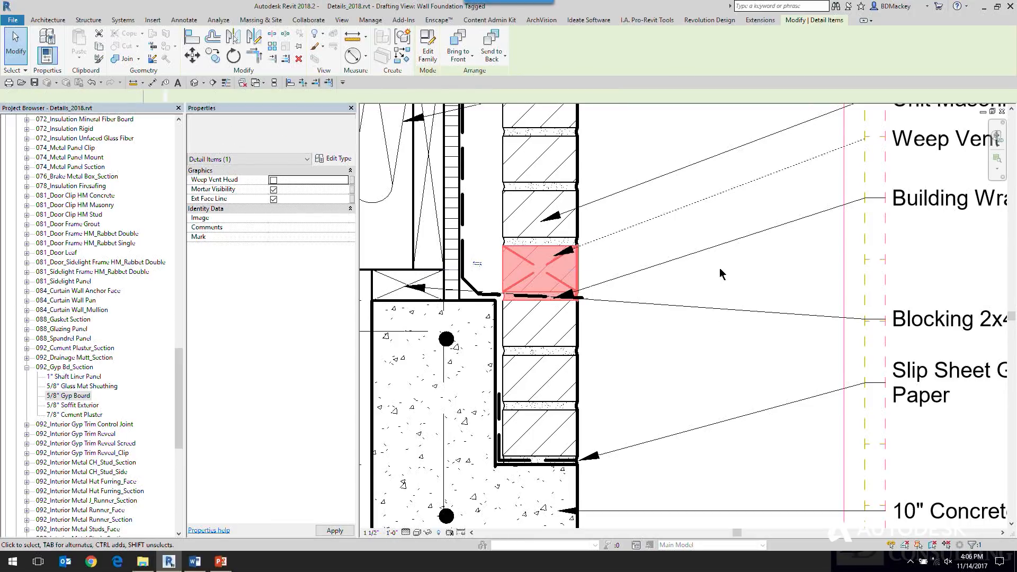
{"action": "left_click", "coordinate": [577, 223]}
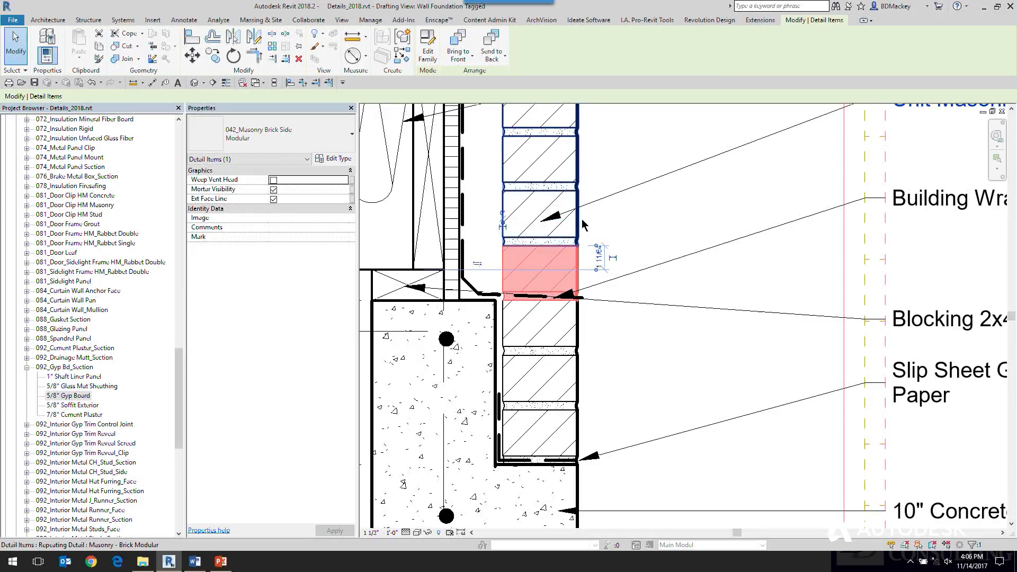
{"action": "left_click_drag", "start_coordinate": [581, 276], "coordinate": [581, 331]}
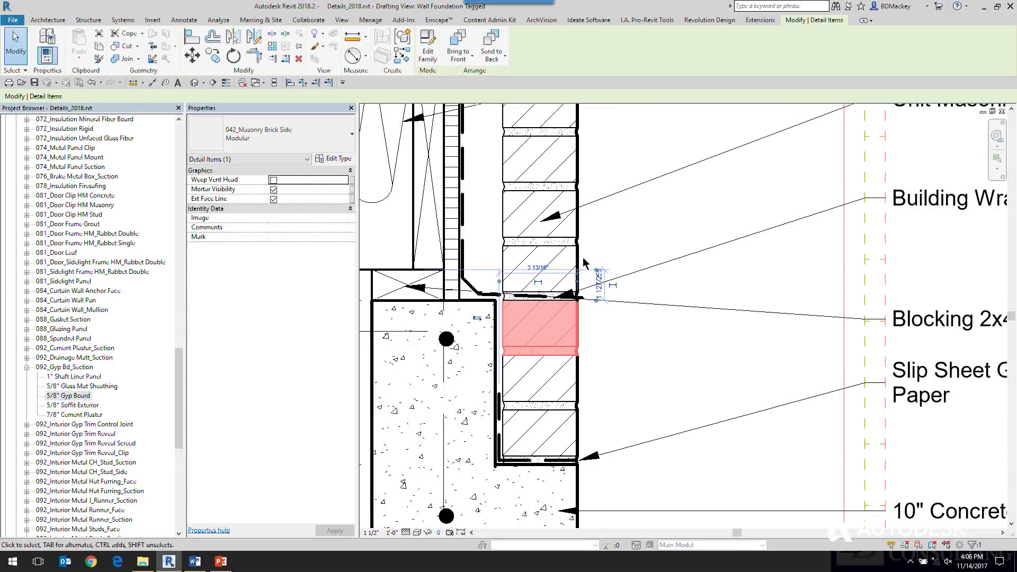
{"action": "key", "text": "ctrl+z"}
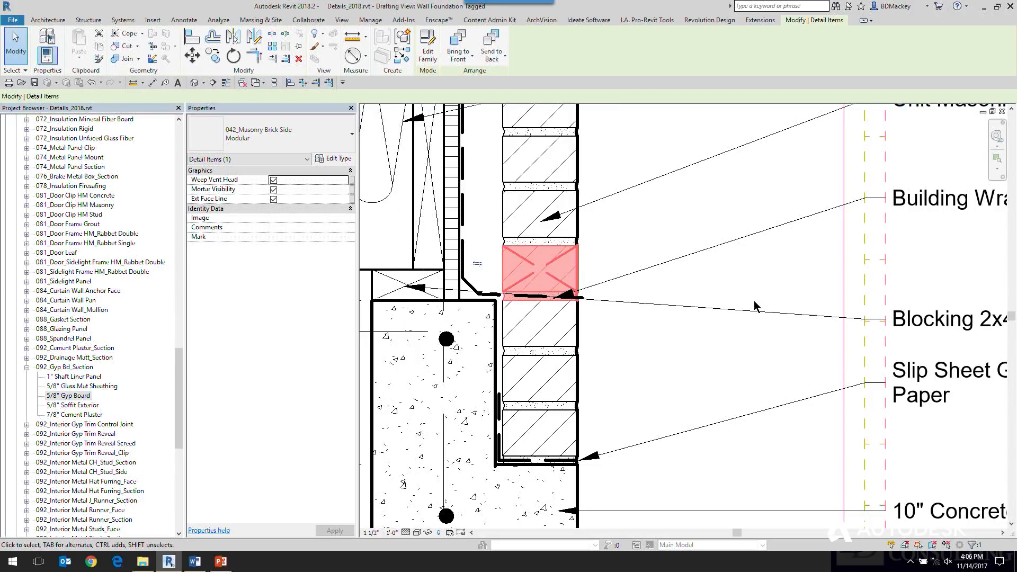
- Tag the nested weep vent in the brick above the foundation with a Weep Vent tag and end tagging
{"action": "left_click", "coordinate": [608, 257]}
{"action": "middle_click_drag", "start_coordinate": [609, 256], "coordinate": [583, 312]}
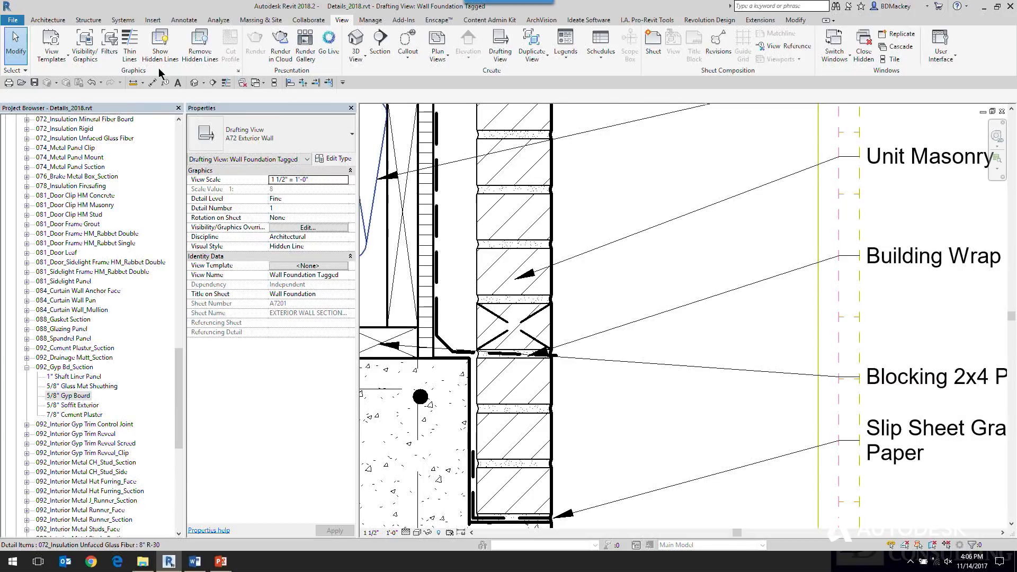
{"action": "left_click", "coordinate": [166, 84]}
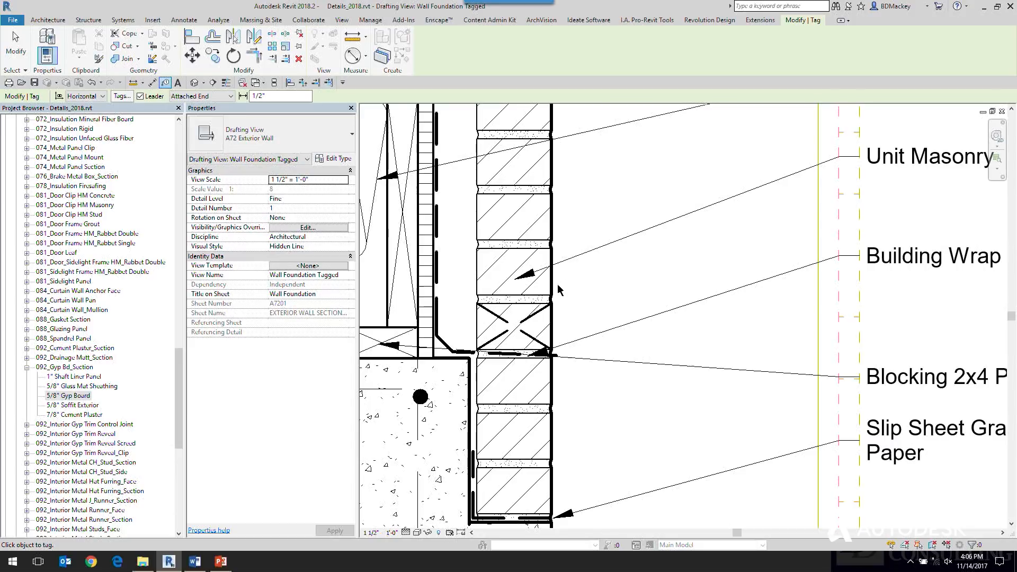
{"action": "key", "text": "Tab"}
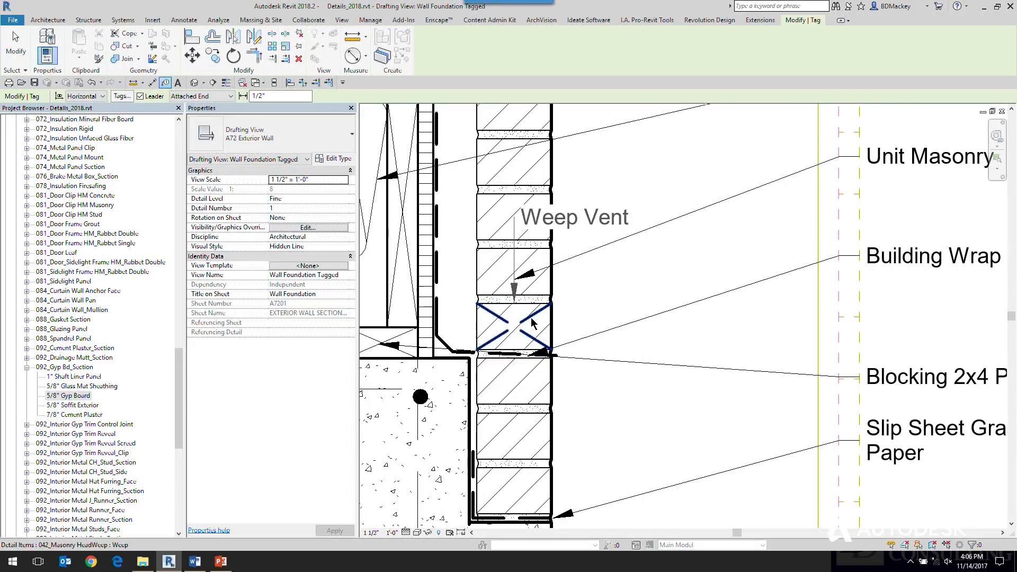
{"action": "left_click", "coordinate": [531, 322]}
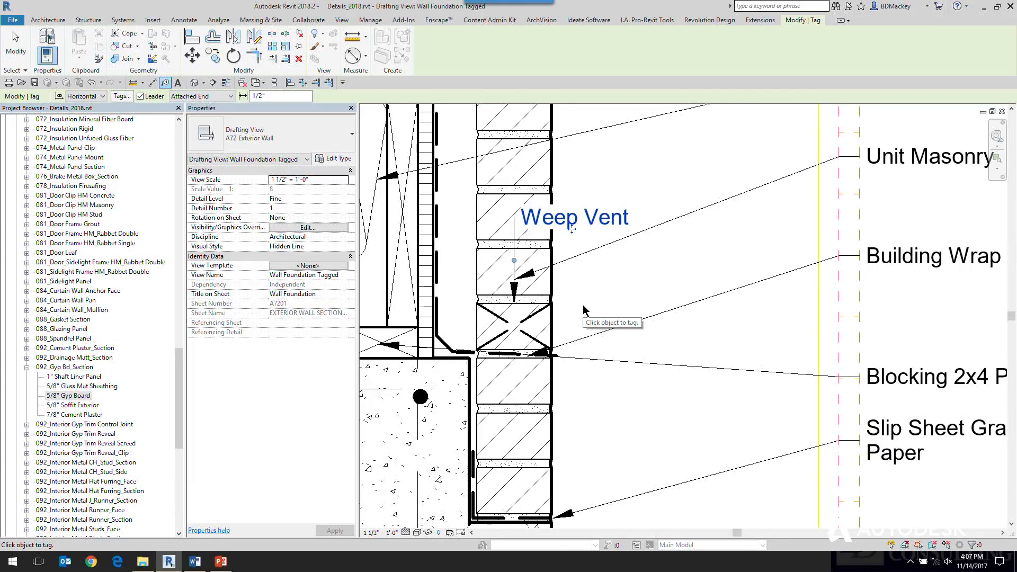
{"action": "key", "text": "Escape"}
{"action": "key", "text": "Escape"}
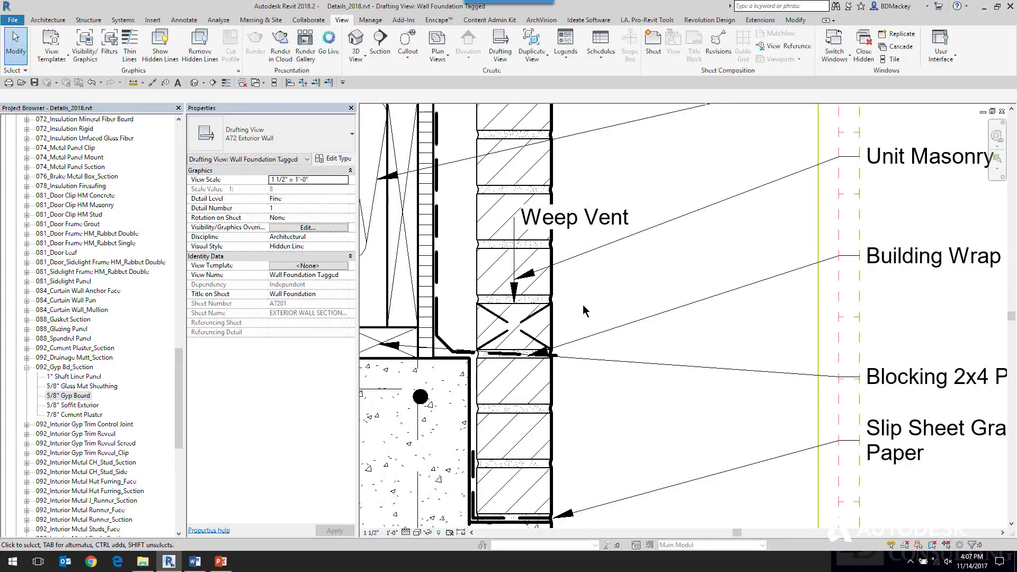
- Examine the 3/4" plywood section in the floor and the Slab Edge global parameter that controls its end
{"action": "scroll", "coordinate": [583, 304], "scroll_direction": "down", "scroll_amount": 5}
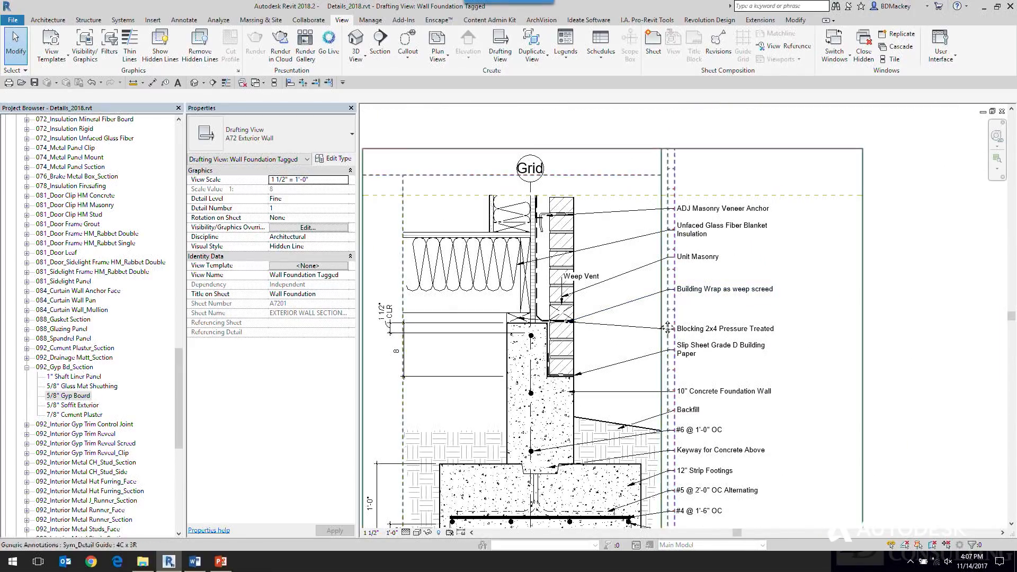
{"action": "middle_click_drag", "start_coordinate": [606, 386], "coordinate": [620, 281]}
{"action": "middle_click_drag", "start_coordinate": [460, 199], "coordinate": [520, 289]}
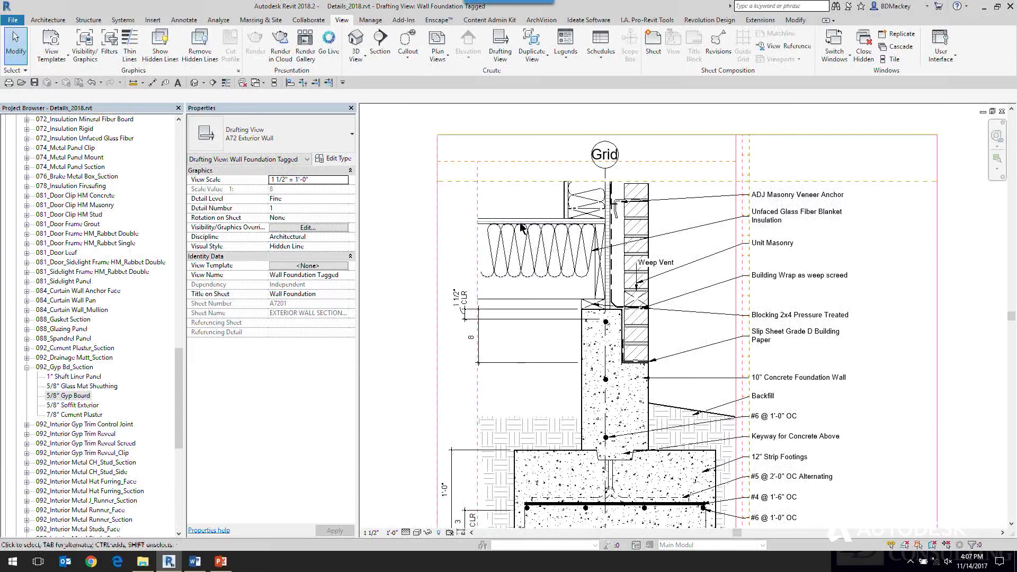
{"action": "scroll", "coordinate": [532, 226], "scroll_direction": "up", "scroll_amount": 4}
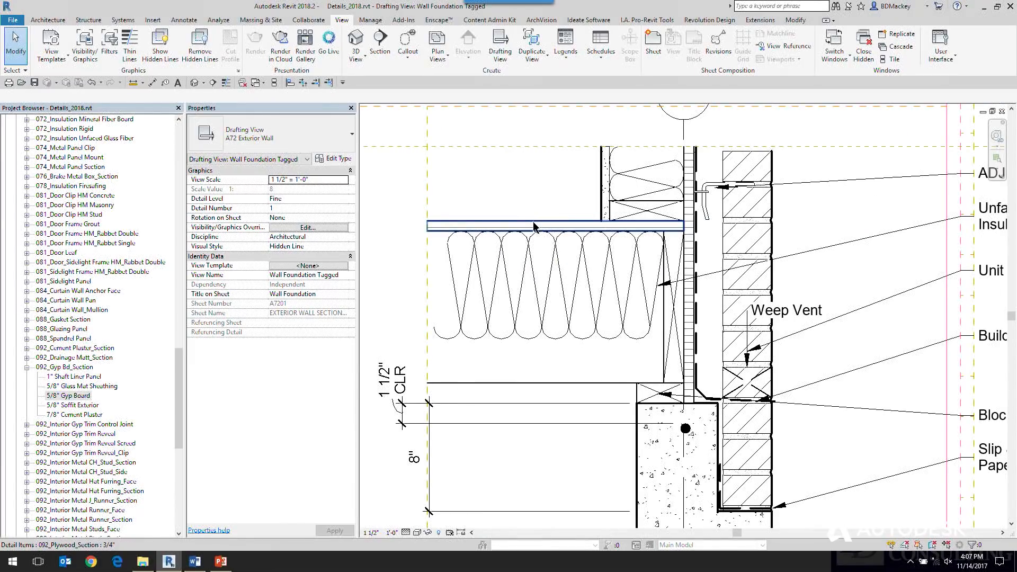
{"action": "left_click", "coordinate": [534, 227]}
{"action": "scroll", "coordinate": [528, 220], "scroll_direction": "up", "scroll_amount": 2}
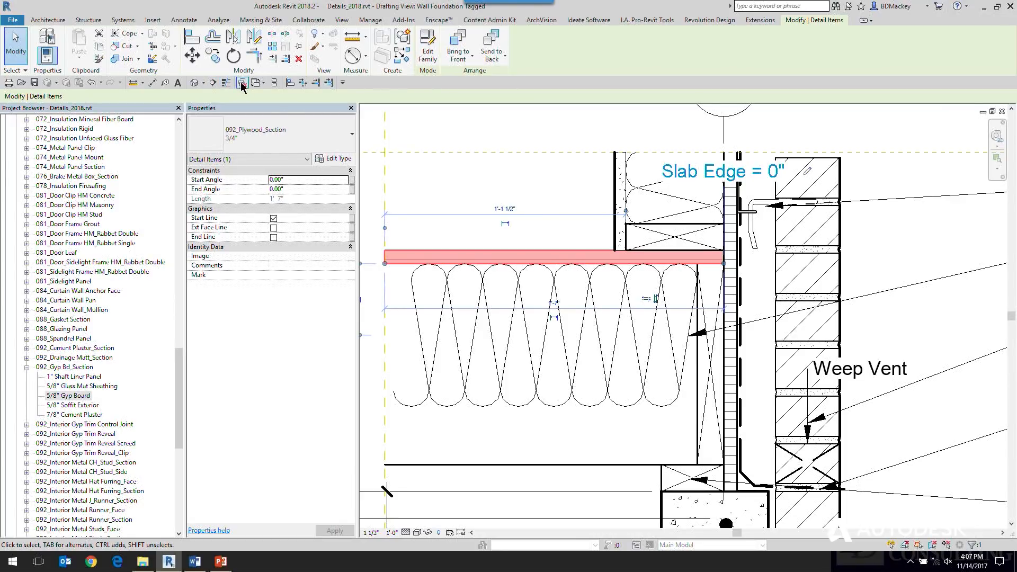
{"action": "left_click", "coordinate": [499, 186]}
{"action": "left_click", "coordinate": [500, 256]}
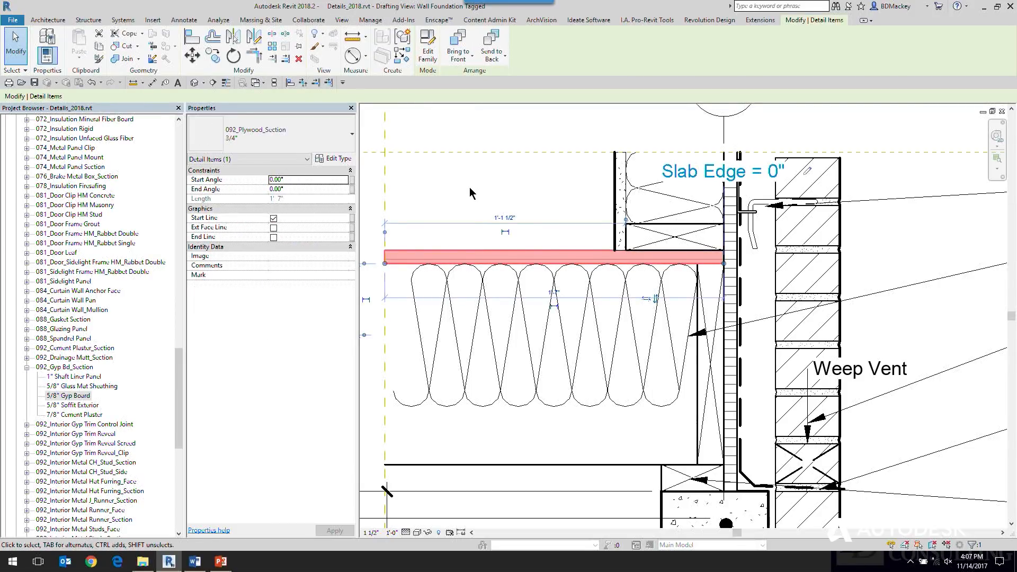
- Open the 3D view, tile it beside Wall Foundation Tagged, and frame the floor edge in both views
{"action": "left_click_drag", "start_coordinate": [179, 397], "coordinate": [193, 117]}
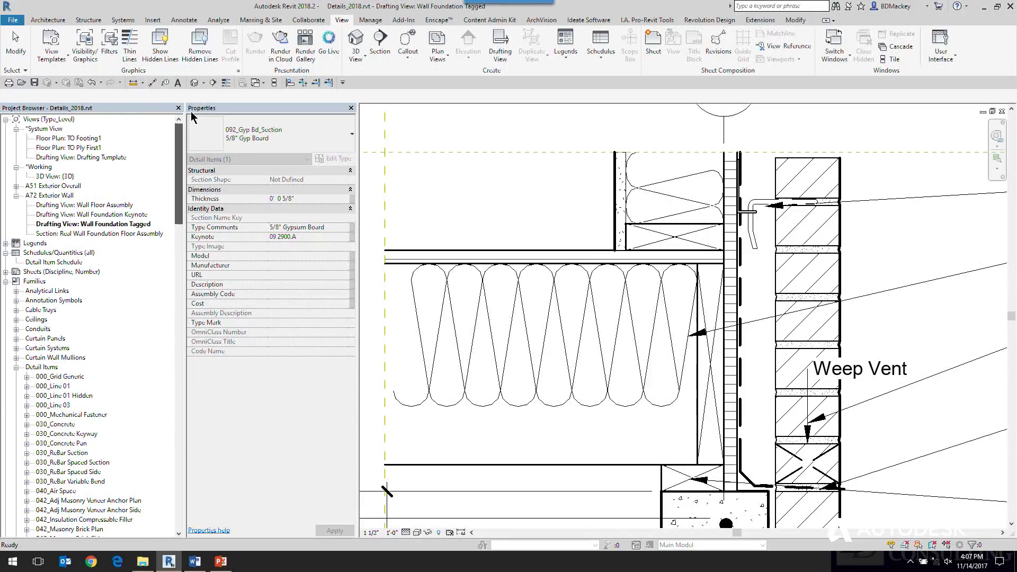
{"action": "double_click", "coordinate": [64, 176]}
{"action": "key", "text": "w"}
{"action": "key", "text": "t"}
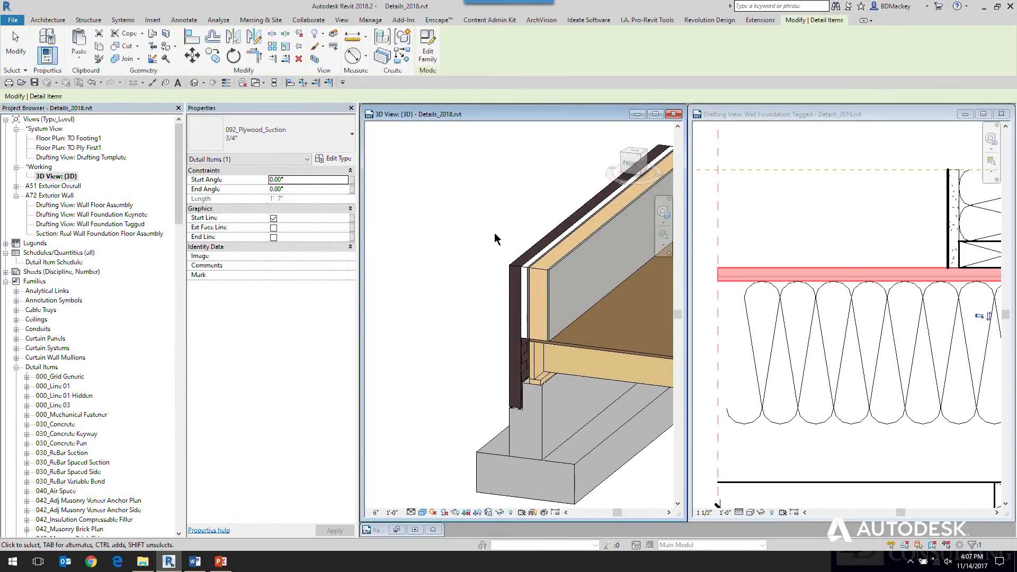
{"action": "middle_click_drag", "start_coordinate": [513, 251], "coordinate": [375, 175]}
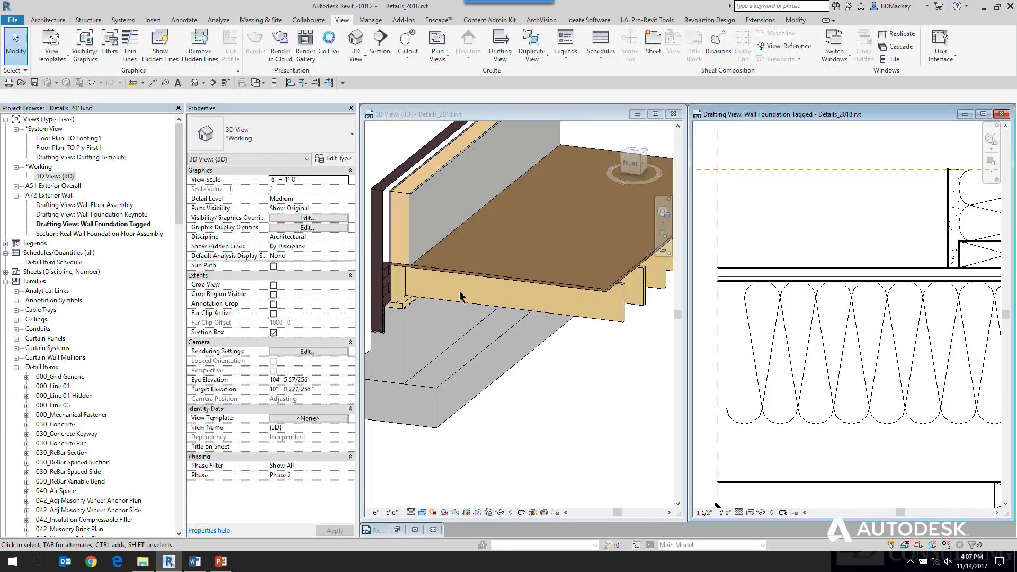
{"action": "scroll", "coordinate": [407, 272], "scroll_direction": "up", "scroll_amount": 4}
{"action": "scroll", "coordinate": [407, 272], "scroll_direction": "up", "scroll_amount": 1}
{"action": "middle_click_drag", "start_coordinate": [468, 316], "coordinate": [442, 327]}
{"action": "left_click", "coordinate": [811, 230]}
{"action": "middle_click_drag", "start_coordinate": [850, 262], "coordinate": [751, 284]}
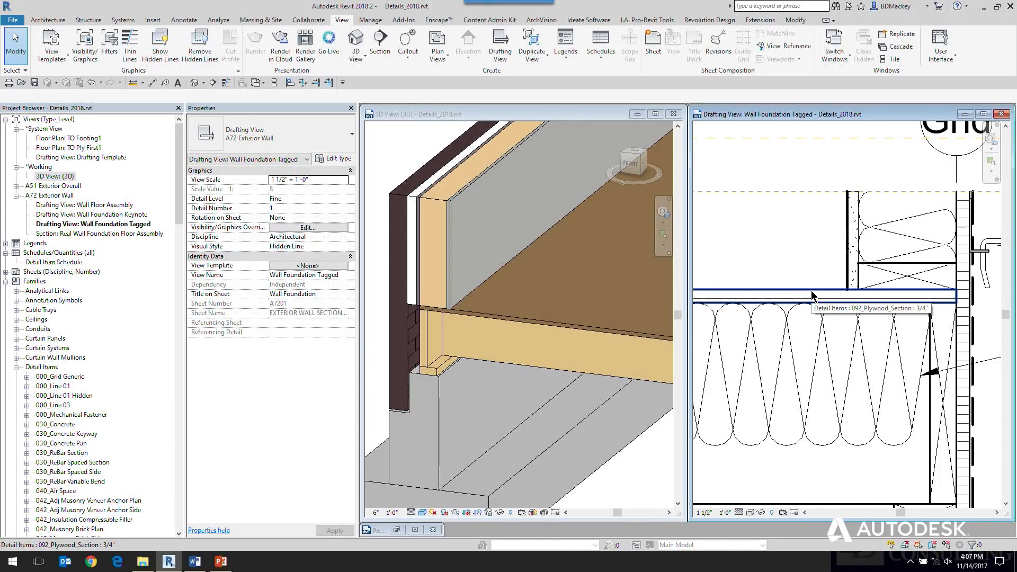
- Set the Slab Edge global parameter to 0' 2" and apply it to the project
{"action": "left_click", "coordinate": [369, 21]}
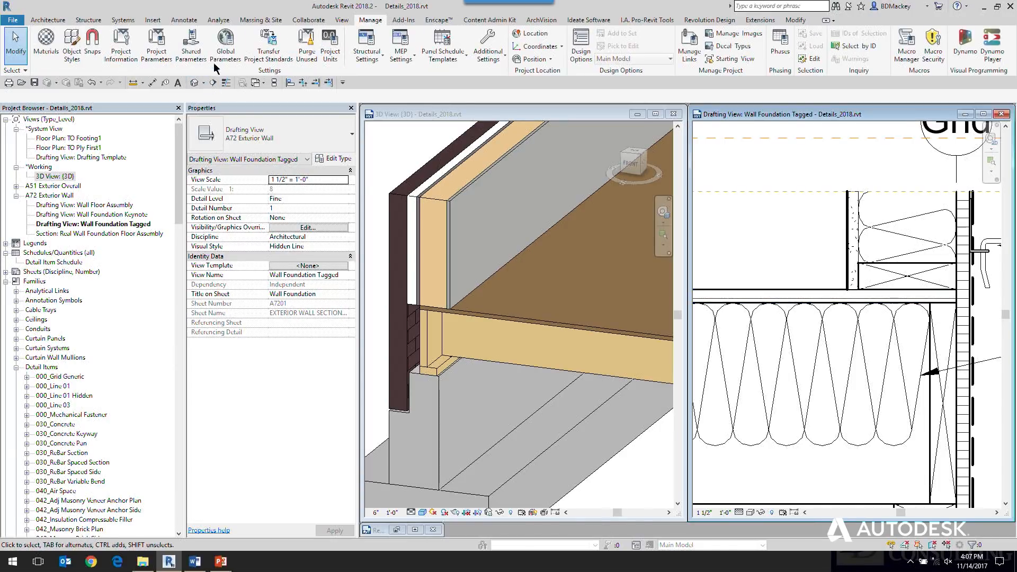
{"action": "left_click", "coordinate": [227, 50]}
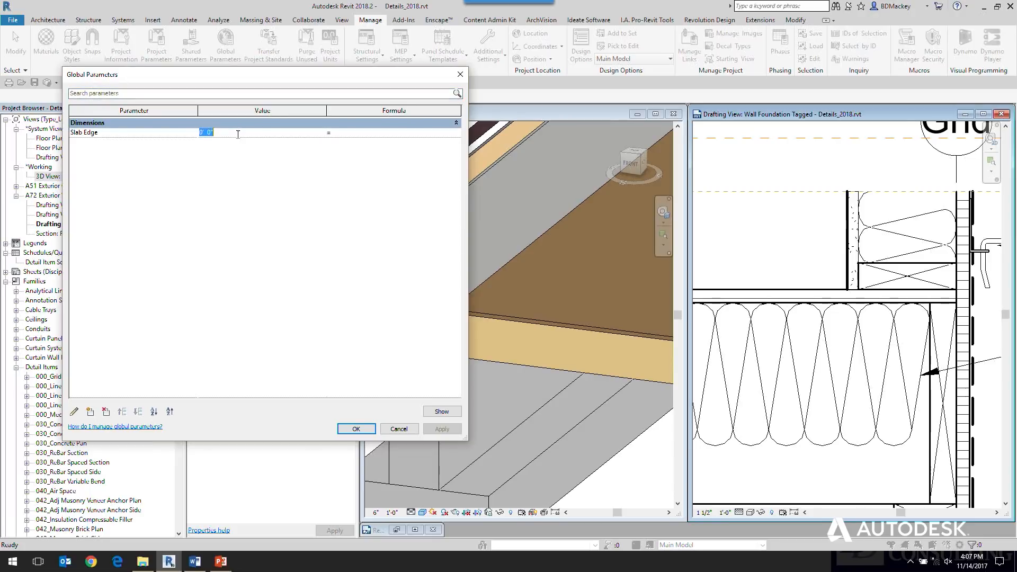
{"action": "type", "text": "0-2"}
{"action": "key", "text": "Tab"}
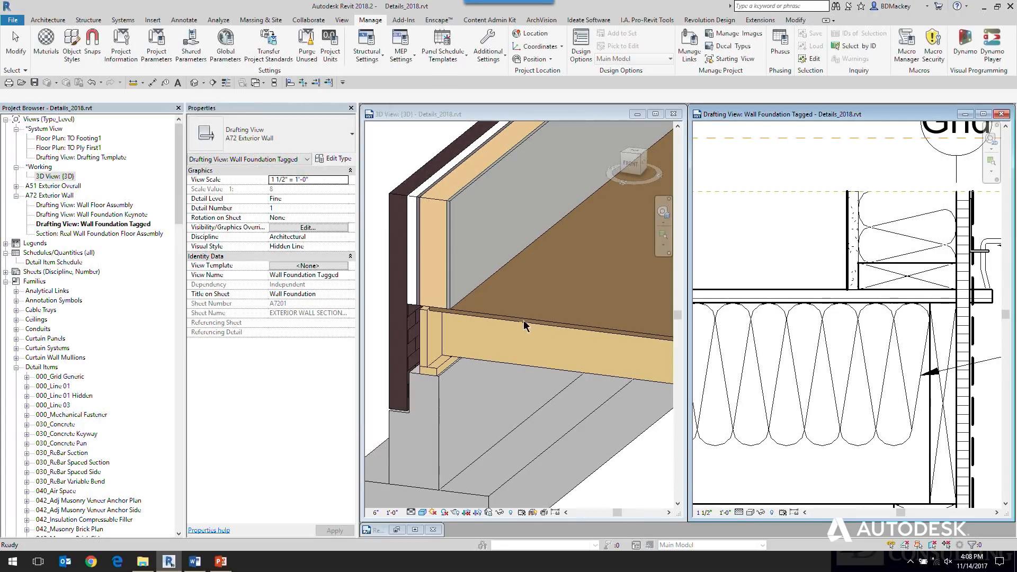
- Compare the plywood floor edge in the 3D view and the Wall Foundation Keynote view, inspecting its Slab Edge link
{"action": "scroll", "coordinate": [427, 309], "scroll_direction": "up", "scroll_amount": 4}
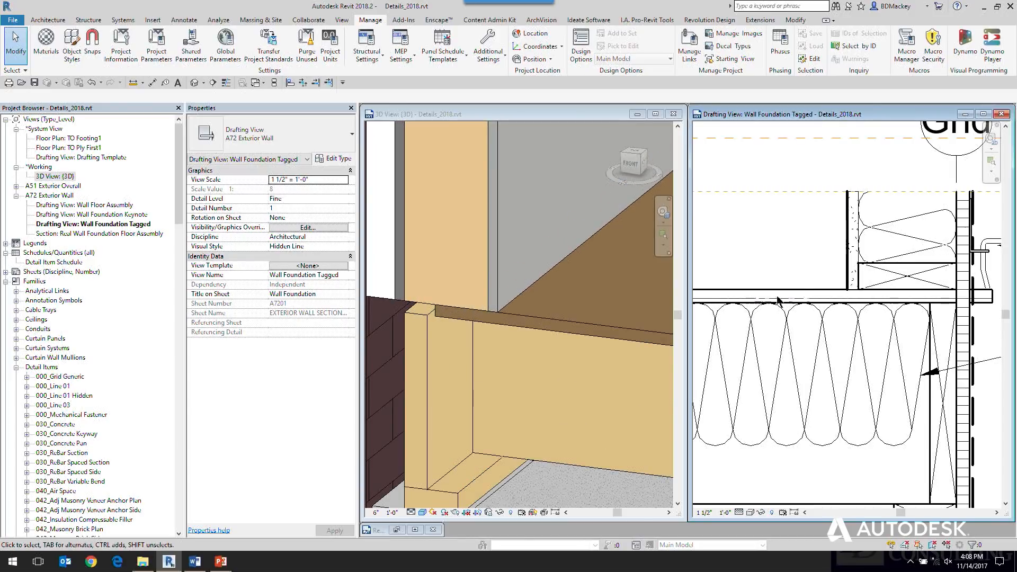
{"action": "double_click", "coordinate": [133, 214]}
{"action": "scroll", "coordinate": [745, 371], "scroll_direction": "up", "scroll_amount": 6}
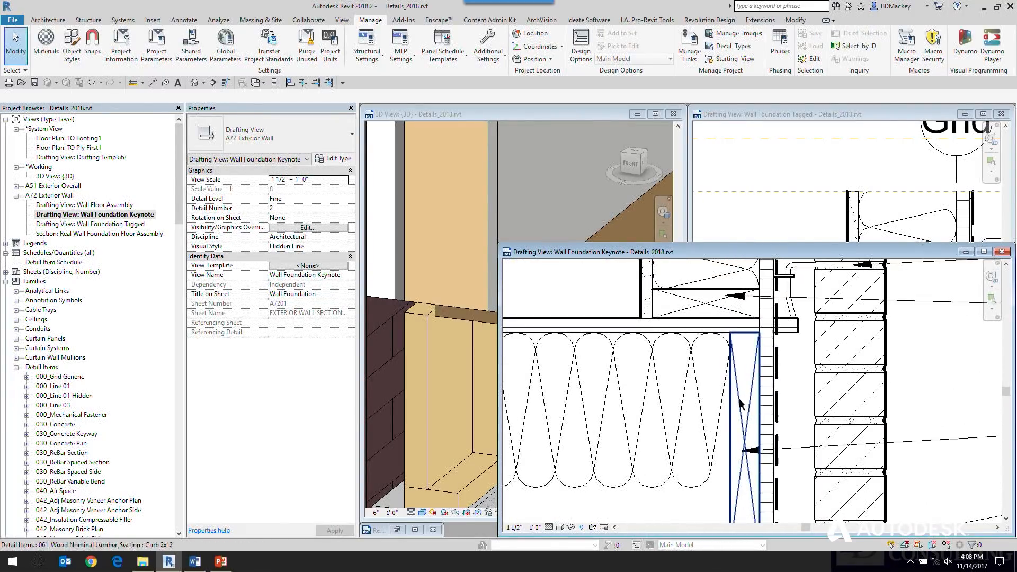
{"action": "left_click", "coordinate": [793, 329]}
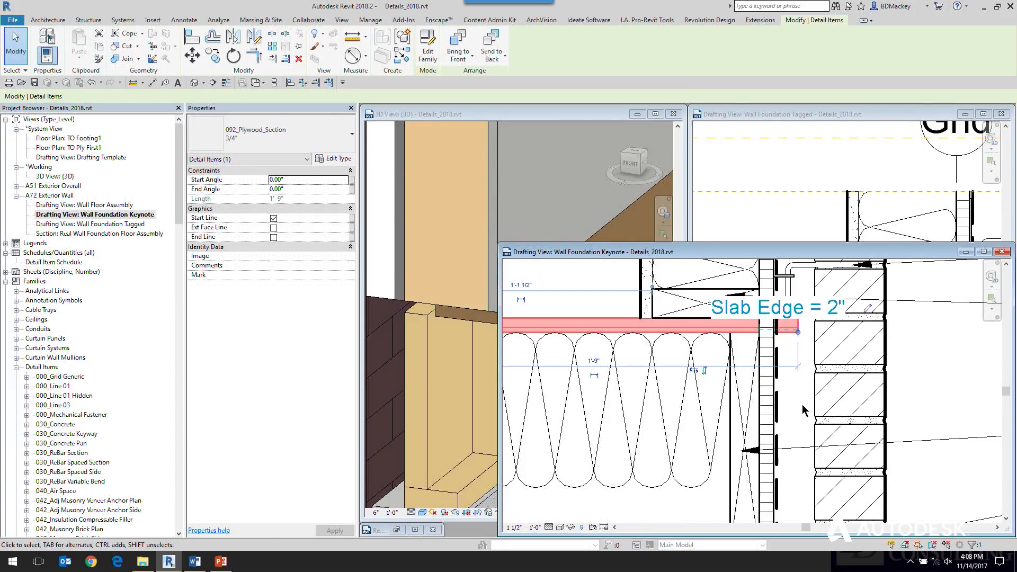
{"action": "key", "text": "Escape"}
{"action": "scroll", "coordinate": [802, 410], "scroll_direction": "down", "scroll_amount": 3}
{"action": "middle_click_drag", "start_coordinate": [726, 350], "coordinate": [635, 339]}
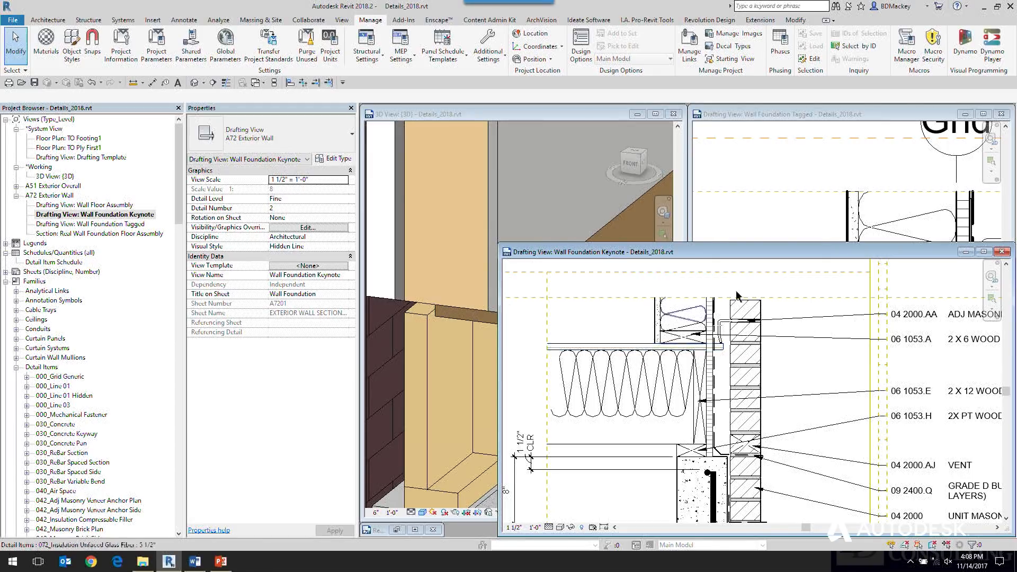
- Switch to the PowerPoint topics slide and return to Revit
{"action": "left_click", "coordinate": [221, 561]}
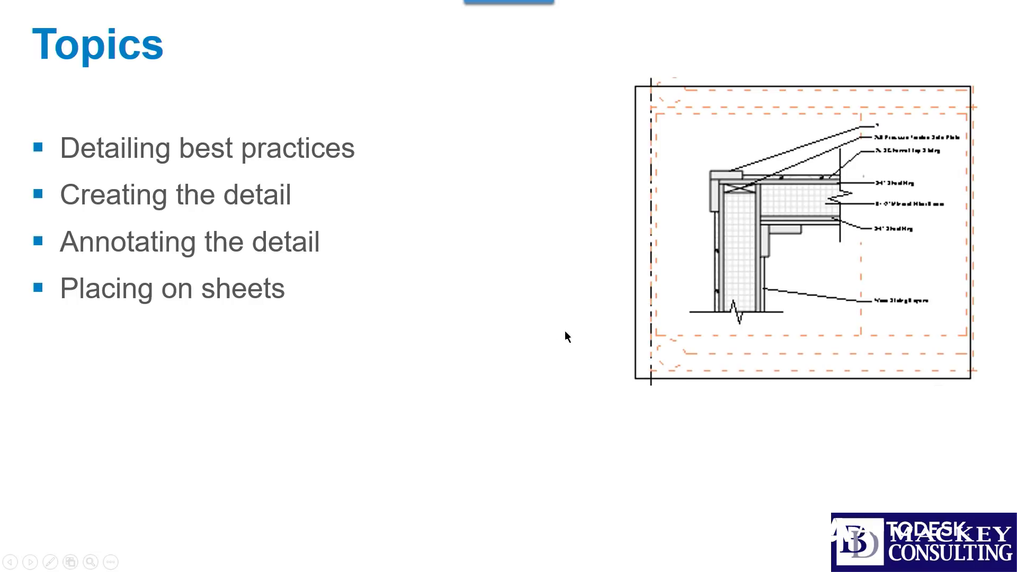
{"action": "key", "text": "alt+Tab"}
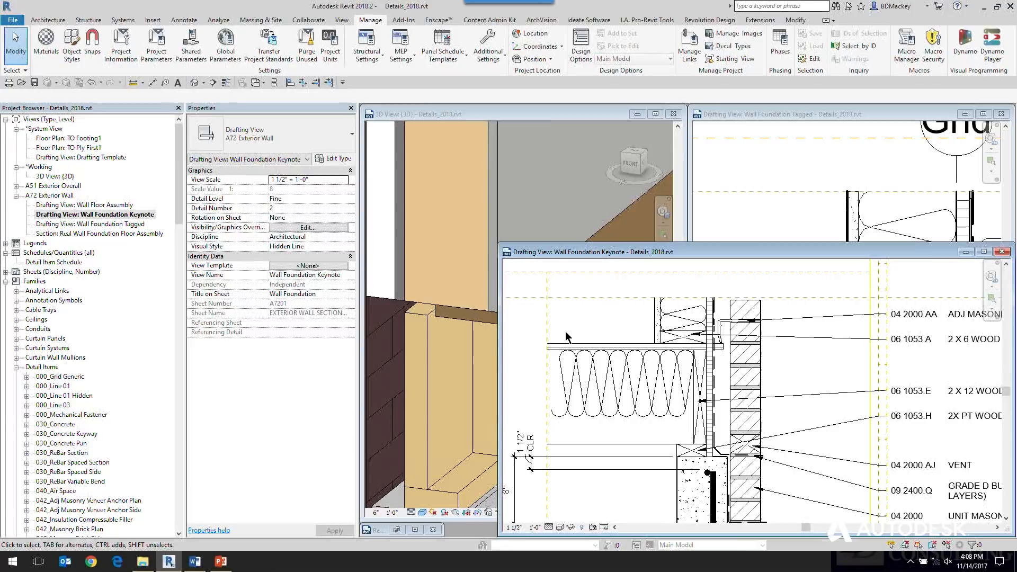
- Close the Wall Foundation Keynote view and maximize the Wall Foundation Tagged view, framing the whole detail
{"action": "left_click", "coordinate": [1002, 251]}
{"action": "left_click", "coordinate": [983, 114]}
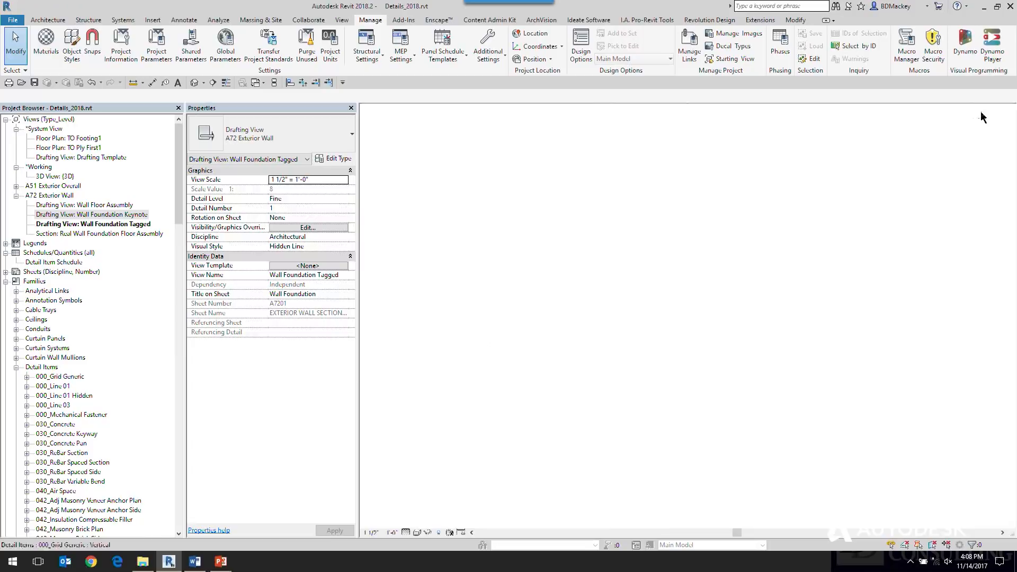
{"action": "scroll", "coordinate": [759, 253], "scroll_direction": "down", "scroll_amount": 4}
{"action": "middle_click_drag", "start_coordinate": [688, 413], "coordinate": [689, 320]}
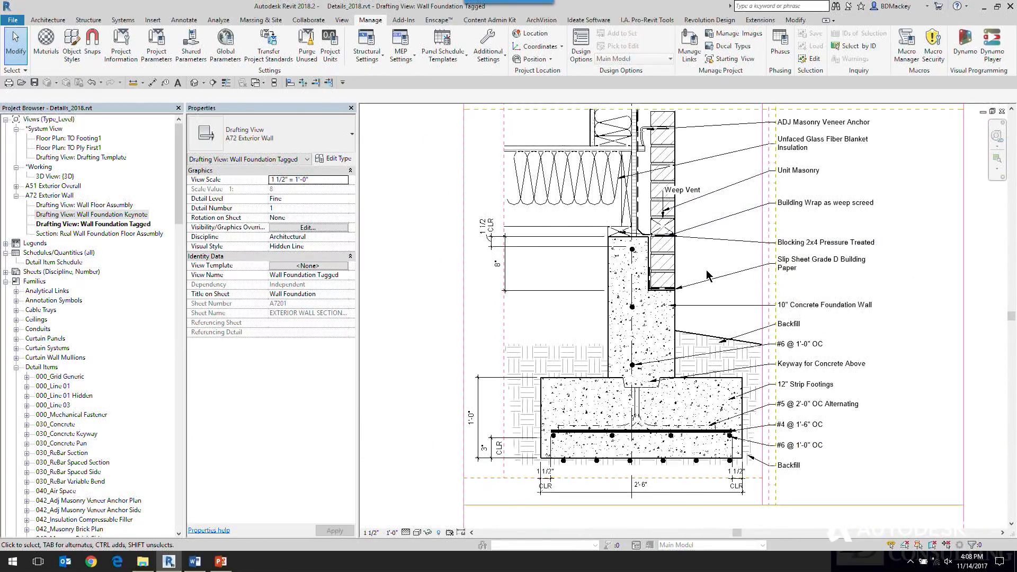
- Tag the lowest brick of the veneer with a free-end leader, placing the Unit Masonry tag in the note column above 10" Concrete Foundation Wall
{"action": "scroll", "coordinate": [688, 320], "scroll_direction": "up", "scroll_amount": 2}
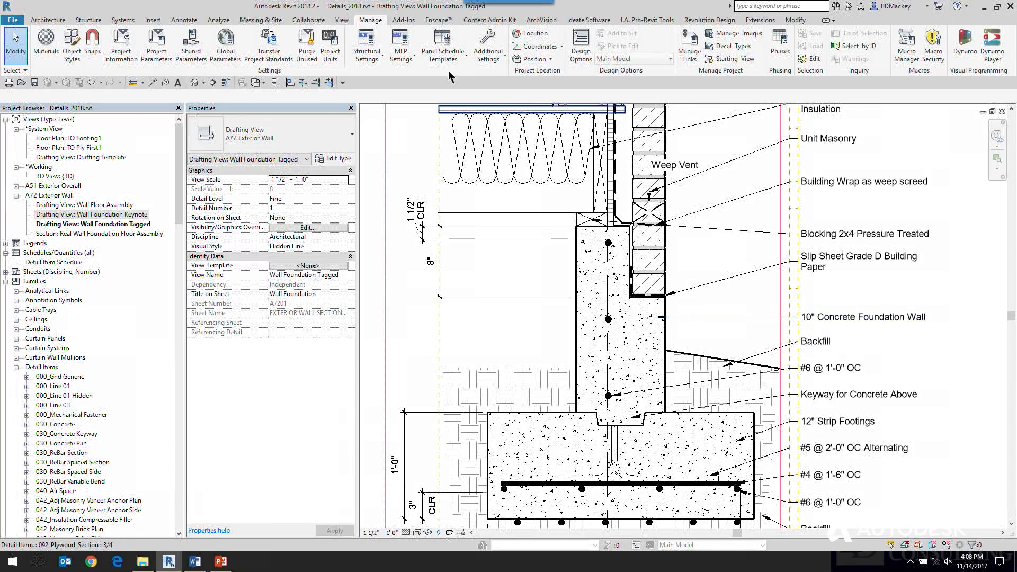
{"action": "key", "text": "t"}
{"action": "key", "text": "g"}
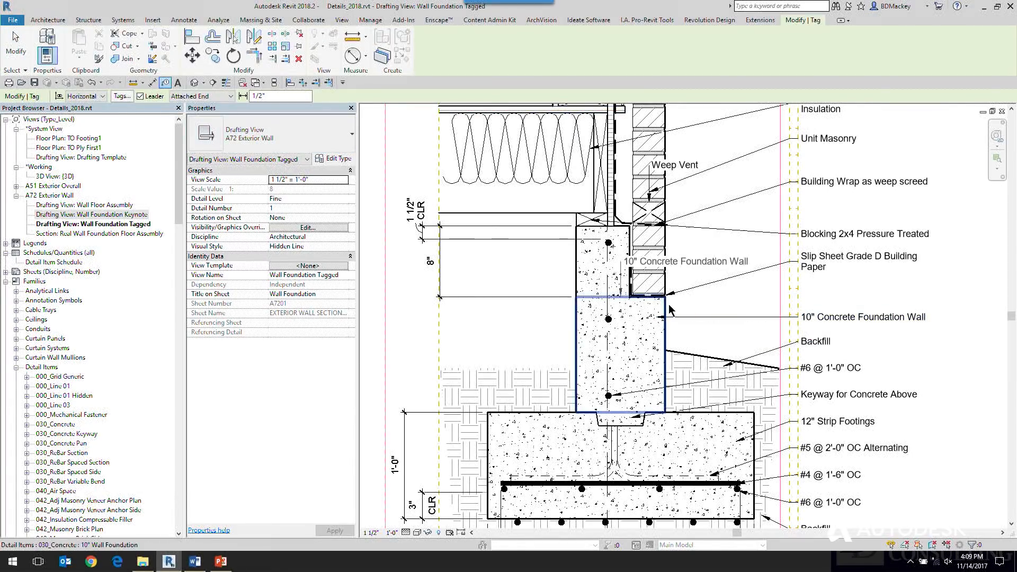
{"action": "left_click", "coordinate": [201, 96]}
{"action": "left_click", "coordinate": [191, 114]}
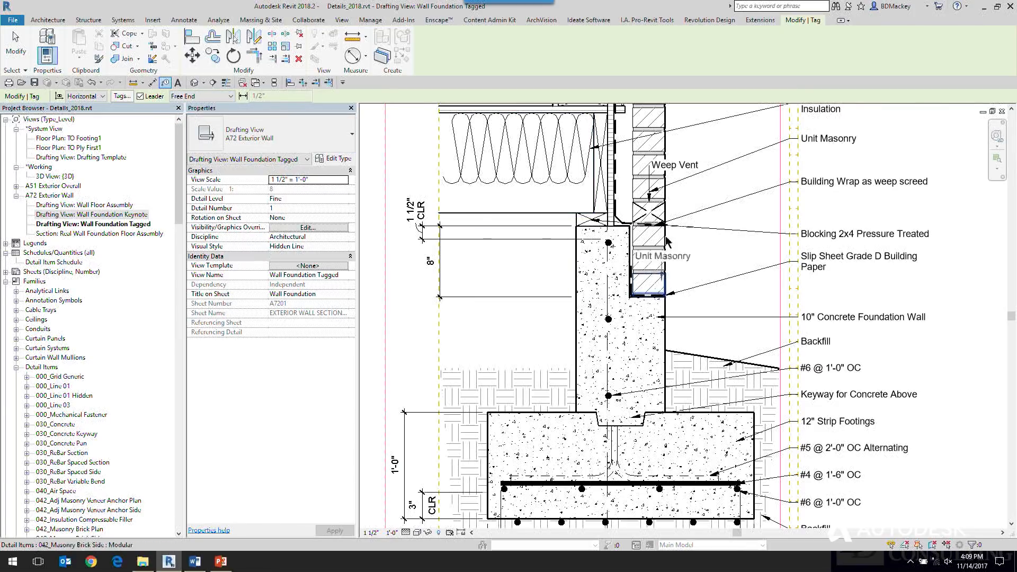
{"action": "left_click", "coordinate": [665, 264]}
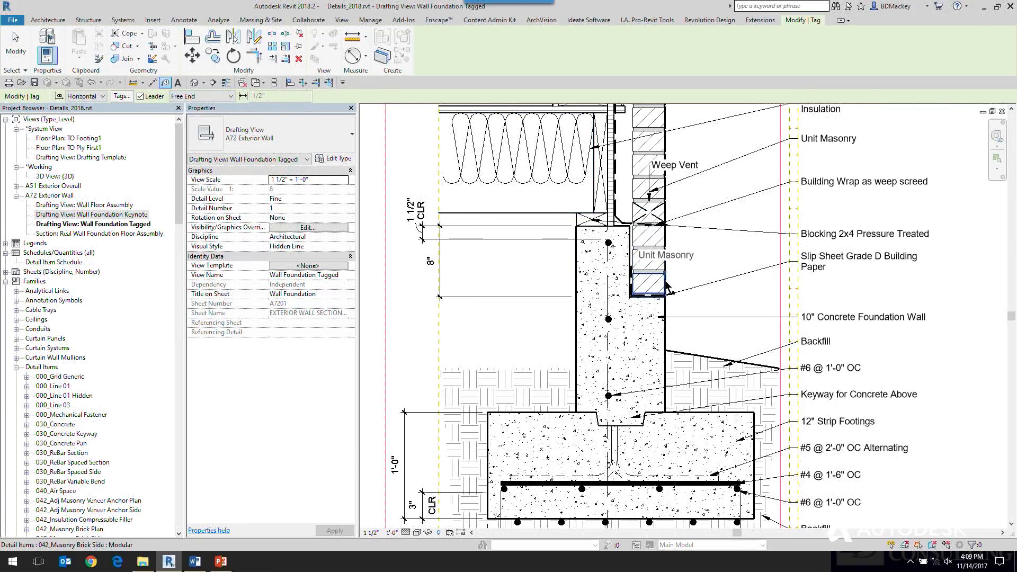
{"action": "left_click", "coordinate": [790, 293]}
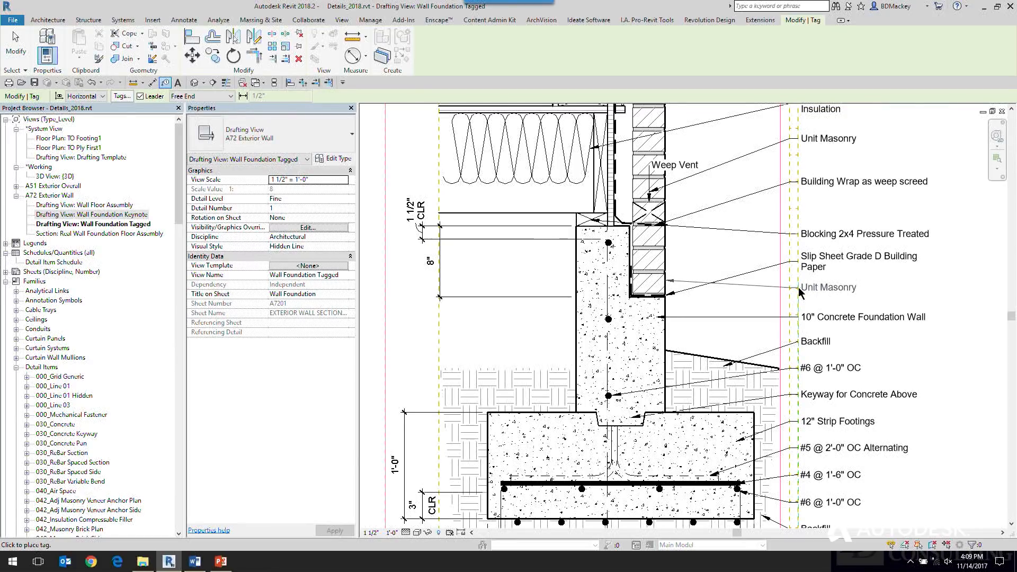
- Tag the gypsum board at the top of the detail, placing its tag above the ADJ Masonry Veneer Anchor note, and end tagging
{"action": "scroll", "coordinate": [711, 288], "scroll_direction": "up", "scroll_amount": 2}
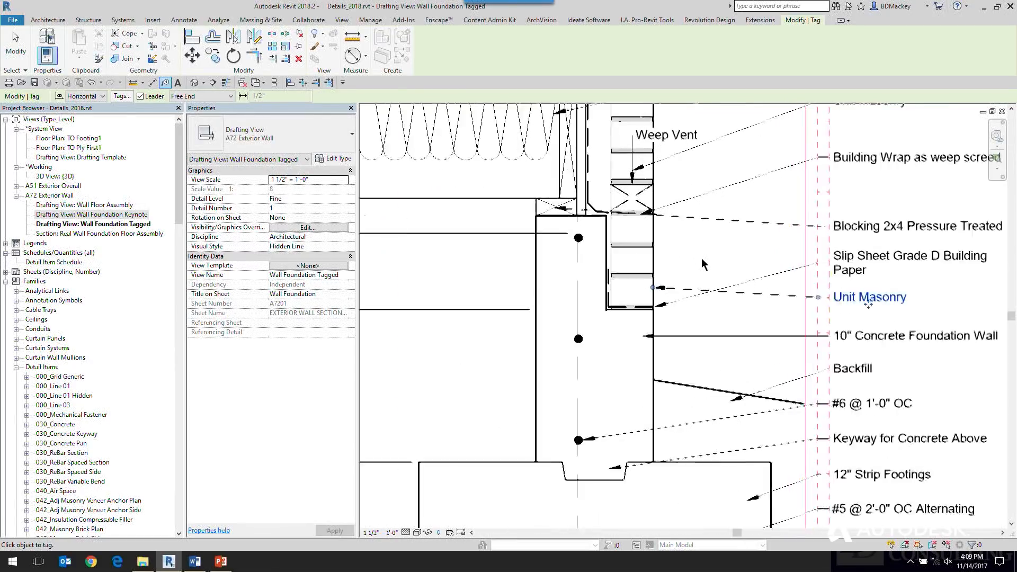
{"action": "middle_click_drag", "start_coordinate": [701, 258], "coordinate": [701, 421]}
{"action": "scroll", "coordinate": [726, 344], "scroll_direction": "up", "scroll_amount": 3}
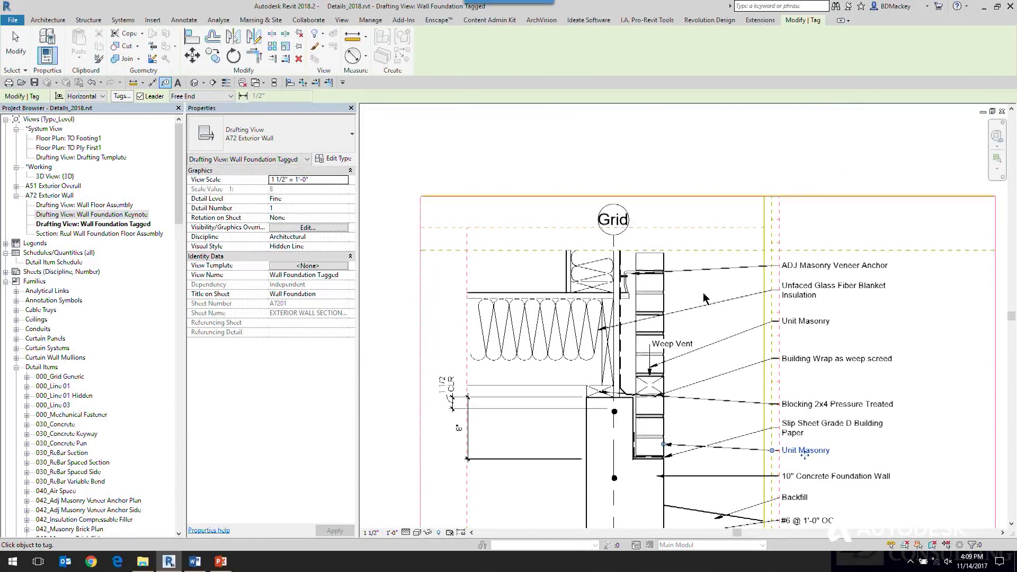
{"action": "left_click", "coordinate": [530, 249]}
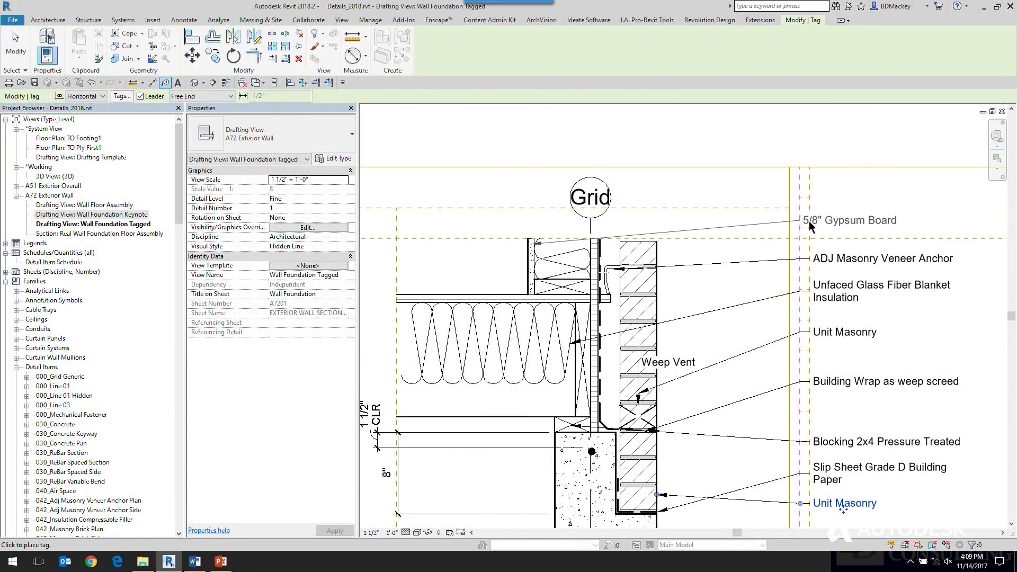
{"action": "left_click", "coordinate": [801, 221]}
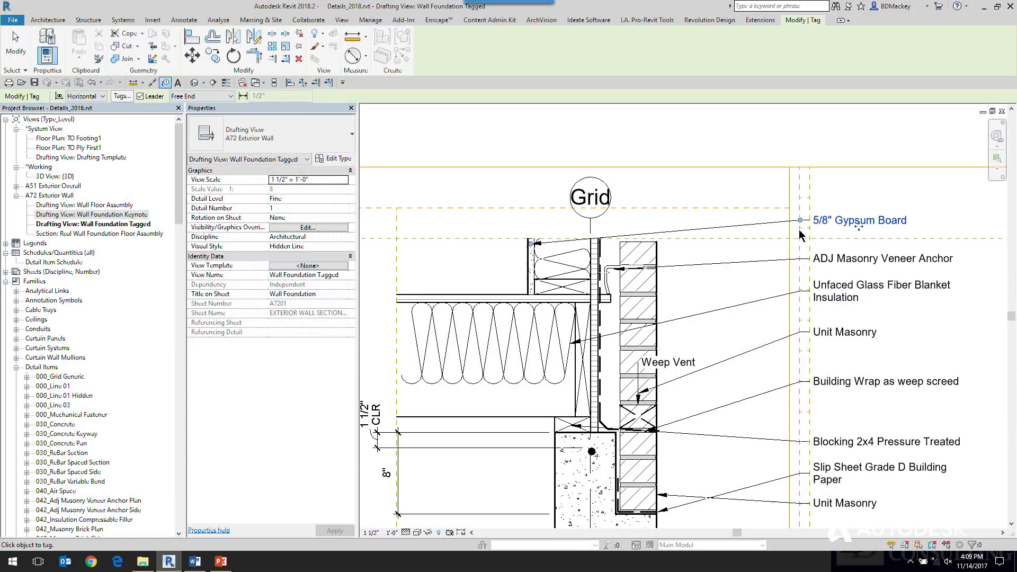
{"action": "key", "text": "Escape"}
{"action": "key", "text": "Escape"}
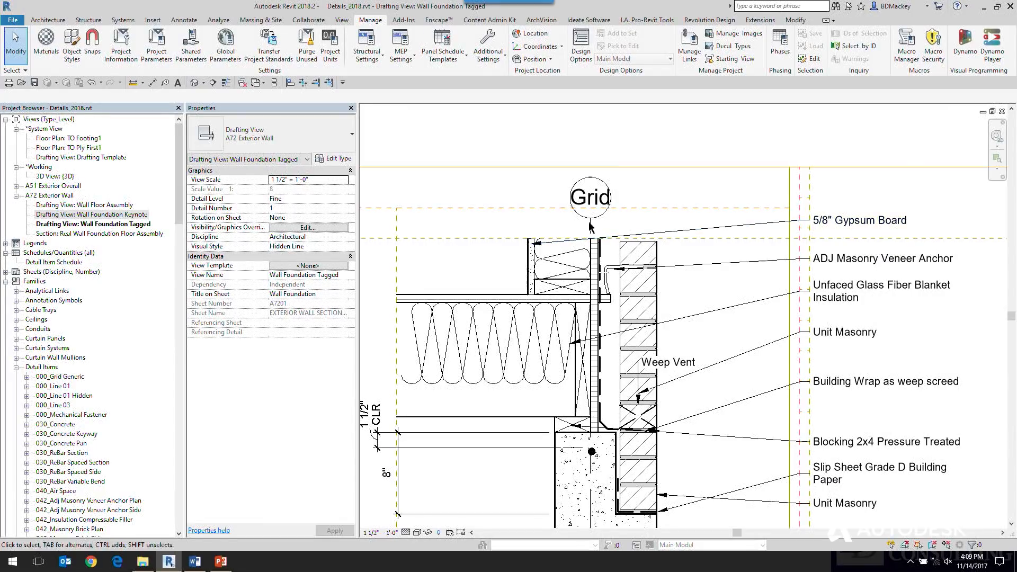
- Set the gypsum board's Comments to "at wet location use cementious board"
{"action": "left_click", "coordinate": [531, 268]}
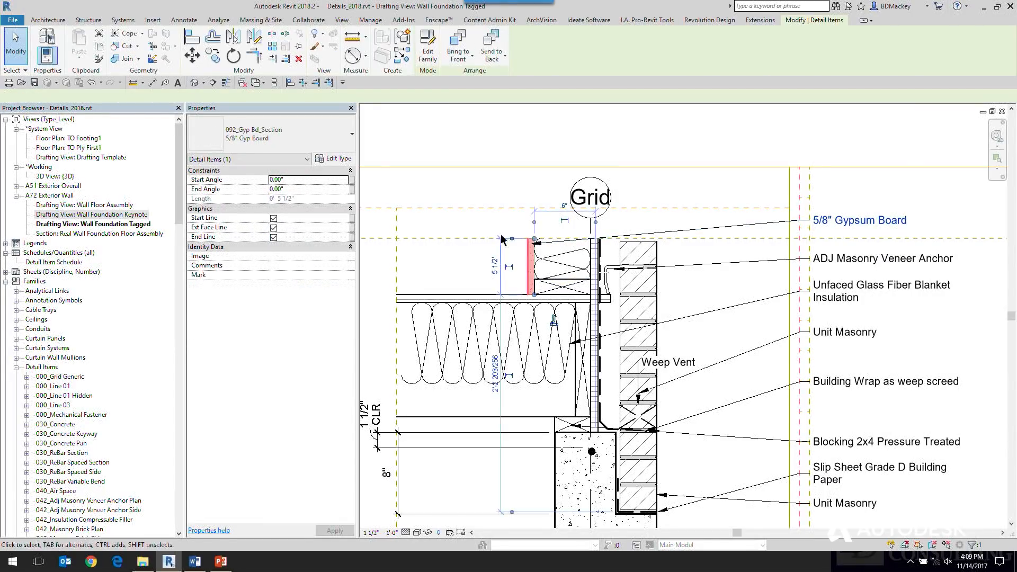
{"action": "left_click", "coordinate": [285, 266]}
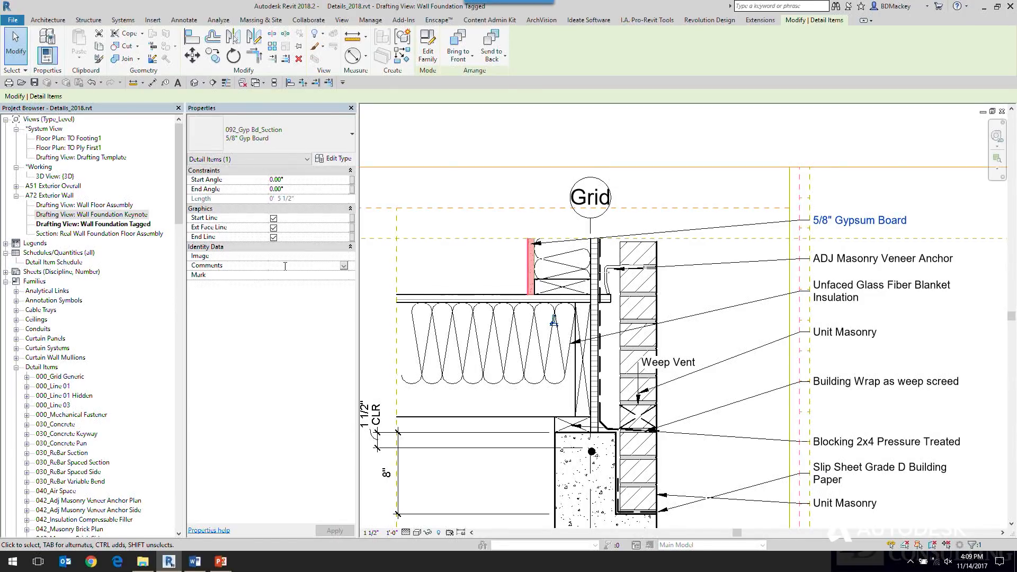
{"action": "type", "text": "at w"}
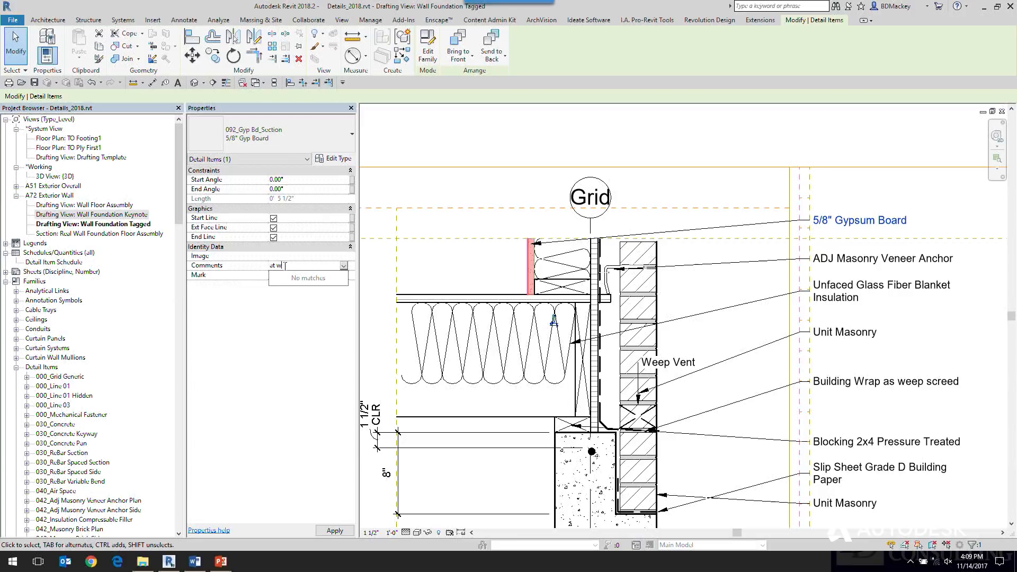
{"action": "type", "text": "et location use gy"}
{"action": "key", "text": "BackSpace"}
{"action": "key", "text": "BackSpace"}
{"action": "type", "text": "cementious"}
{"action": "key", "text": "Return"}
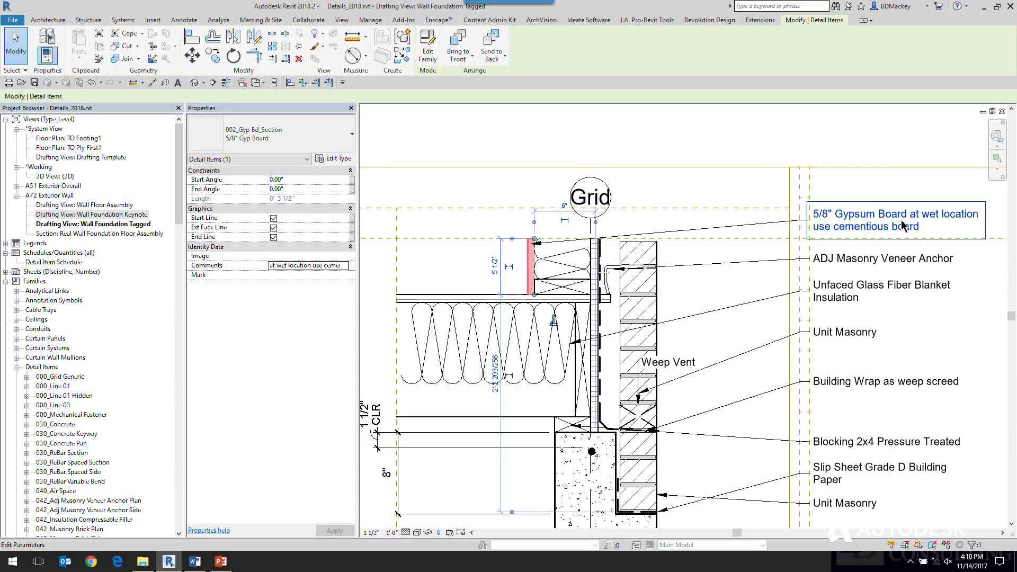
{"action": "left_click", "coordinate": [698, 257]}
{"action": "left_click", "coordinate": [532, 273]}
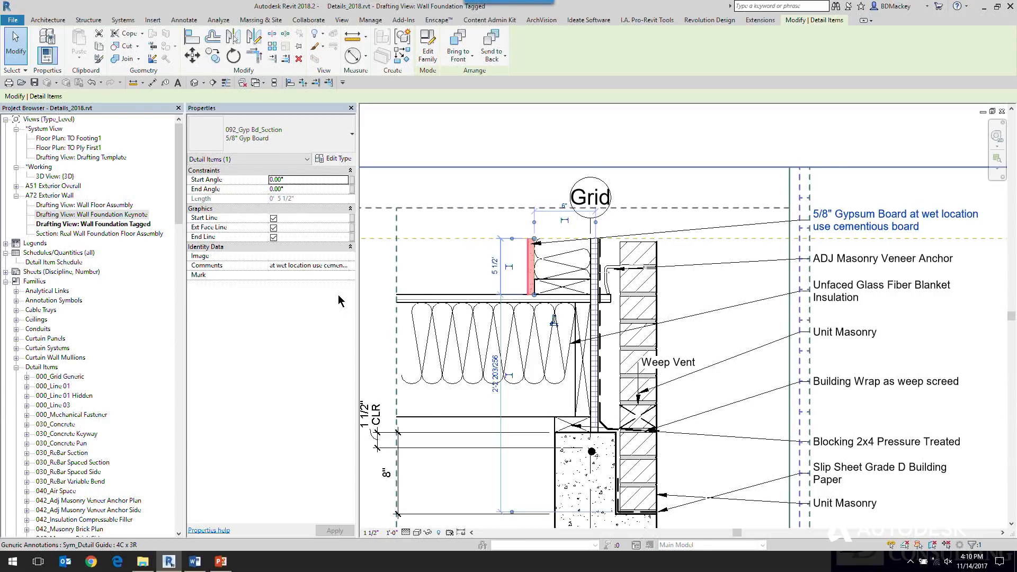
{"action": "key", "text": "Escape"}
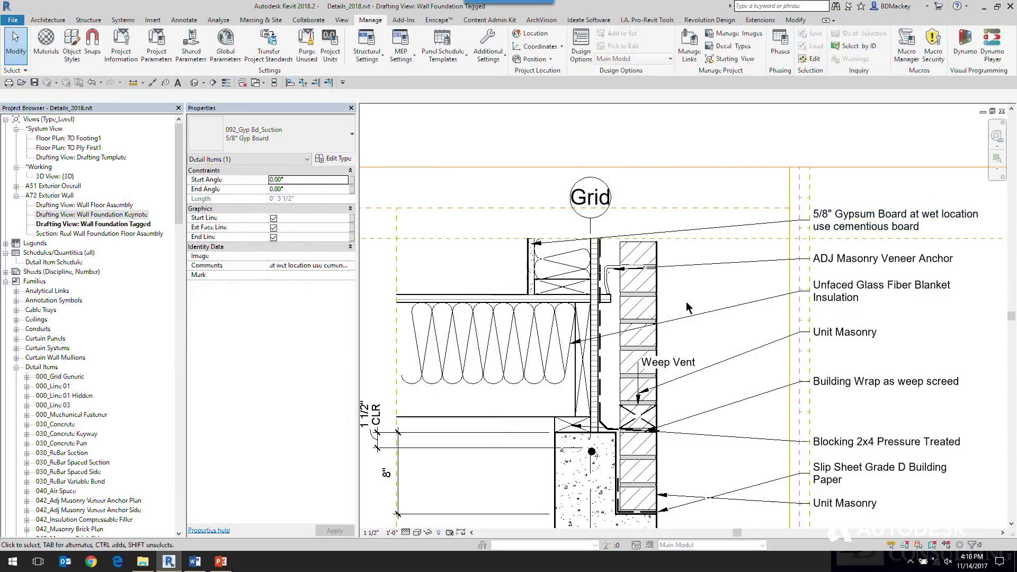
{"action": "scroll", "coordinate": [691, 315], "scroll_direction": "down", "scroll_amount": 3}
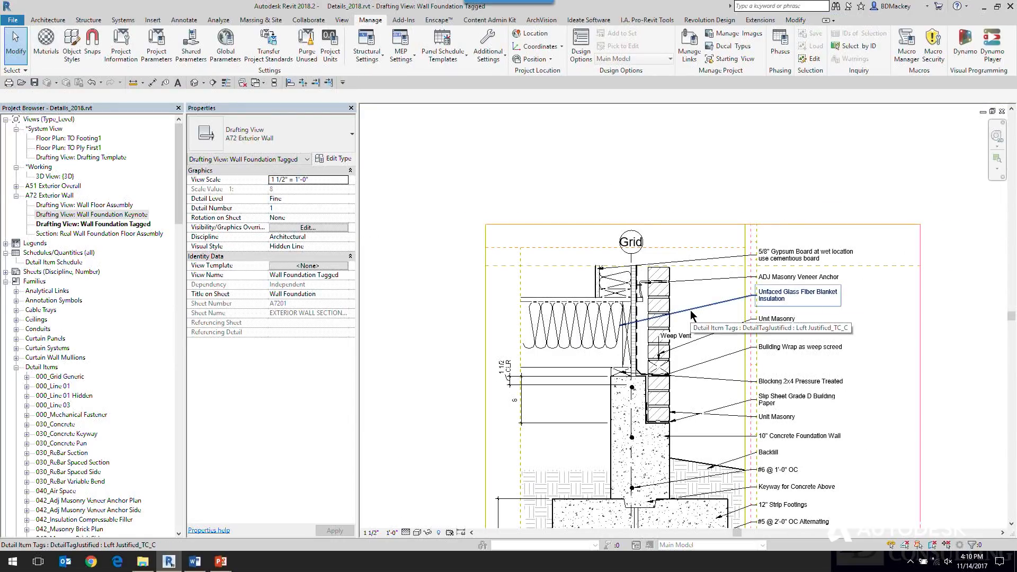
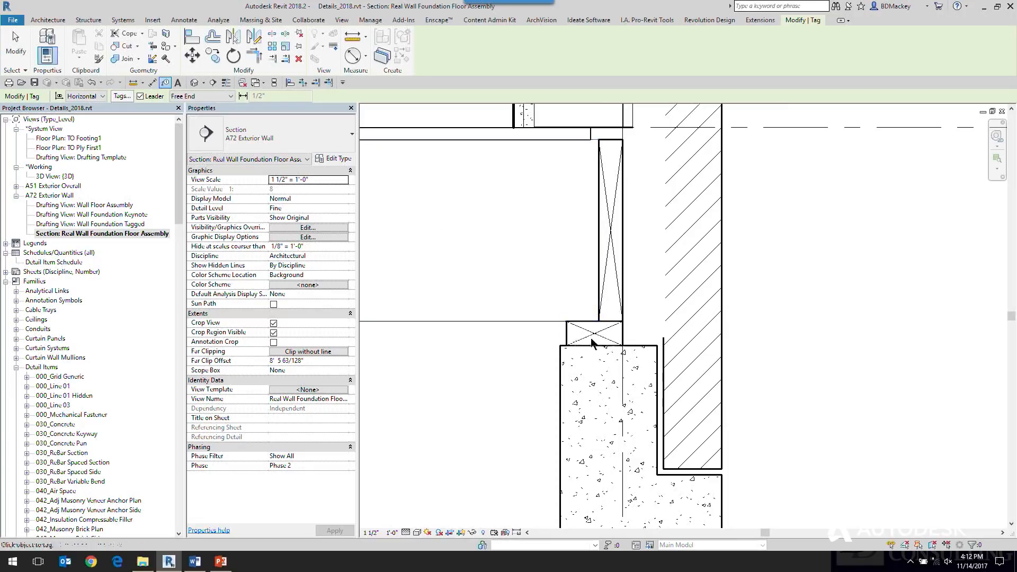
- End the Tag by Category command in the Real Wall Foundation Floor Assembly section
{"action": "right_click", "coordinate": [443, 355]}
{"action": "left_click", "coordinate": [466, 365]}
{"action": "right_click", "coordinate": [466, 364]}
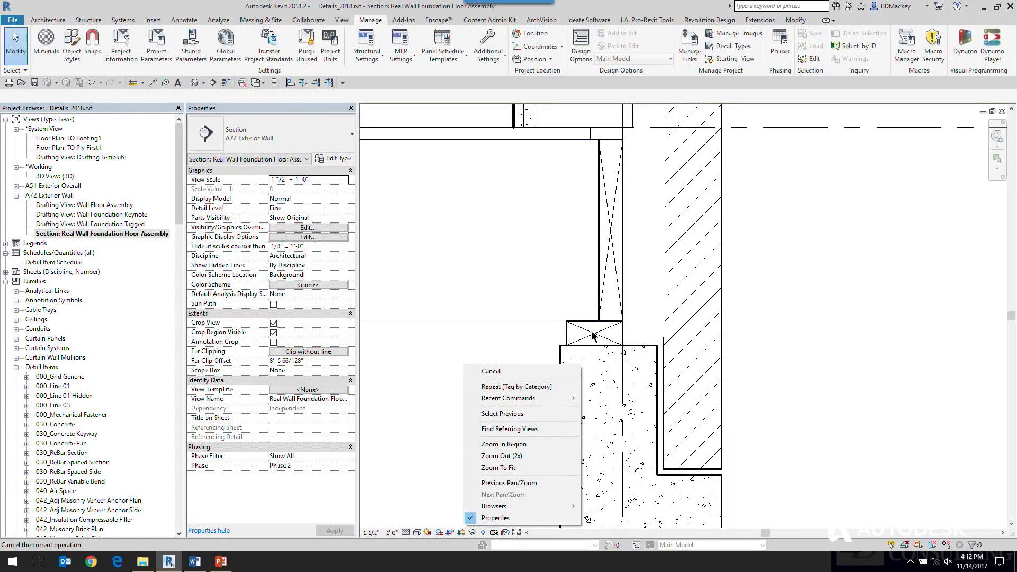
{"action": "left_click", "coordinate": [485, 371]}
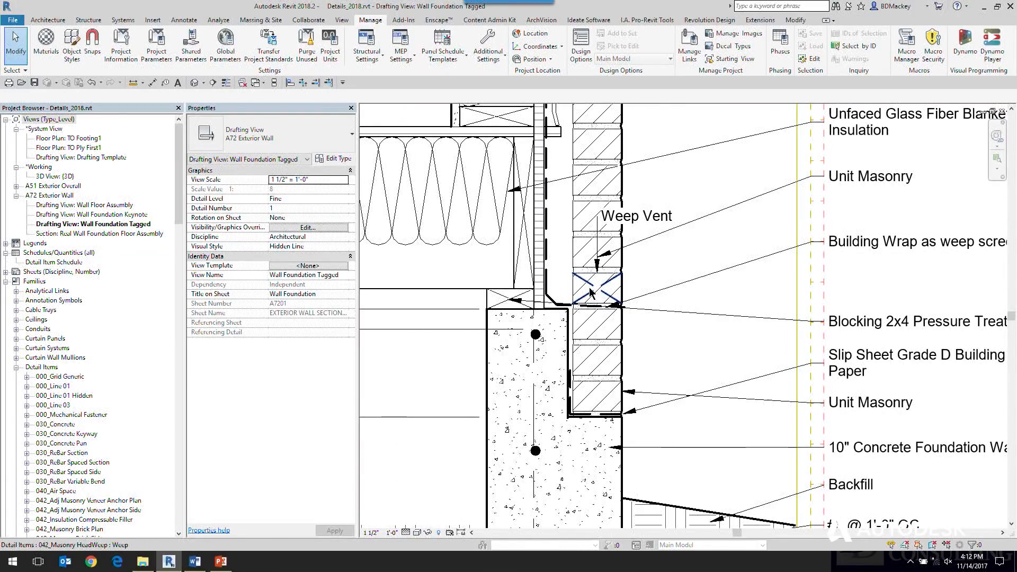
- Set the Comments of the nested weep vent in the Wall Foundation Tagged view to "here"
{"action": "left_click", "coordinate": [592, 292]}
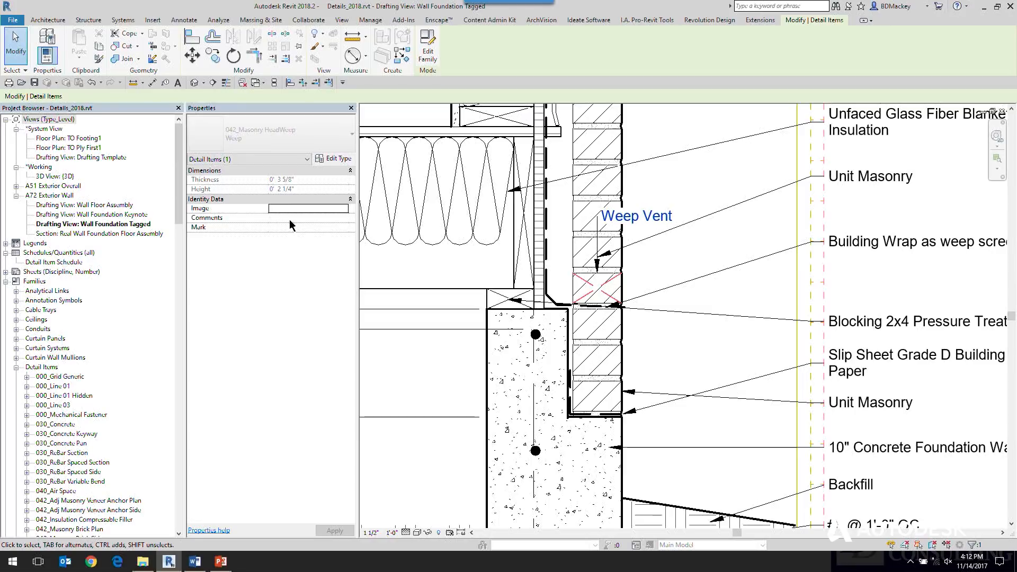
{"action": "left_click", "coordinate": [288, 217]}
{"action": "type", "text": "here"}
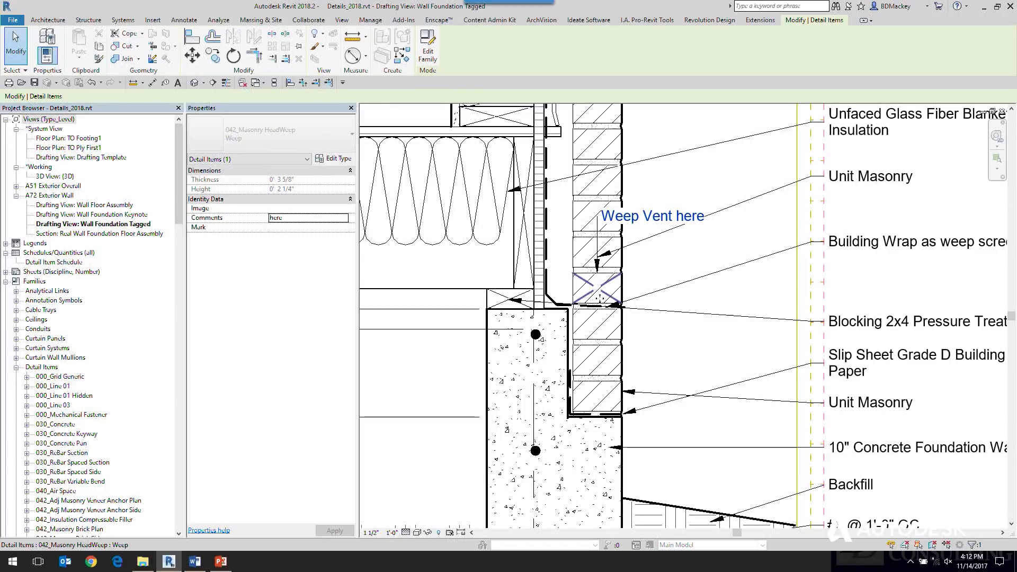
{"action": "left_click", "coordinate": [695, 202]}
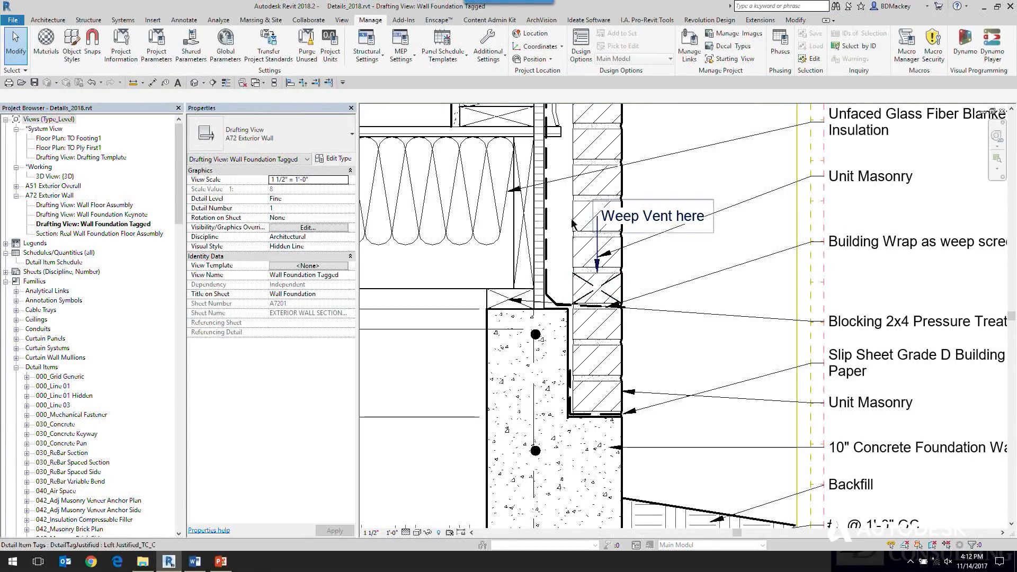
- Open the Real Wall Foundation Floor Assembly section and expand the 061_Wood Nominal Lumber_Section family among the detail items
{"action": "left_click", "coordinate": [131, 236]}
{"action": "double_click", "coordinate": [131, 235]}
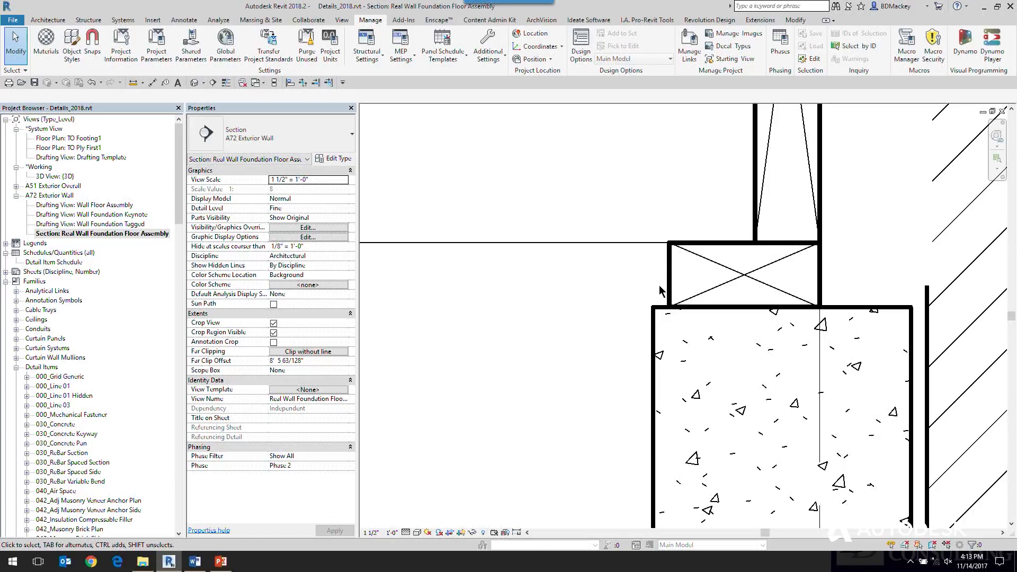
{"action": "left_click", "coordinate": [67, 433]}
{"action": "scroll", "coordinate": [67, 436], "scroll_direction": "down", "scroll_amount": 4}
{"action": "scroll", "coordinate": [68, 436], "scroll_direction": "down", "scroll_amount": 15}
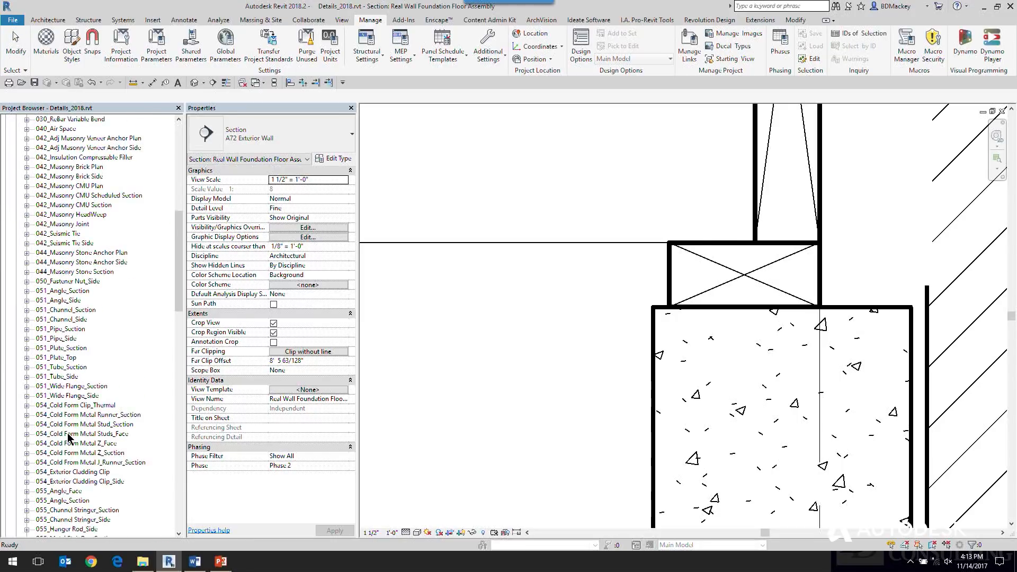
{"action": "scroll", "coordinate": [68, 435], "scroll_direction": "down", "scroll_amount": 3}
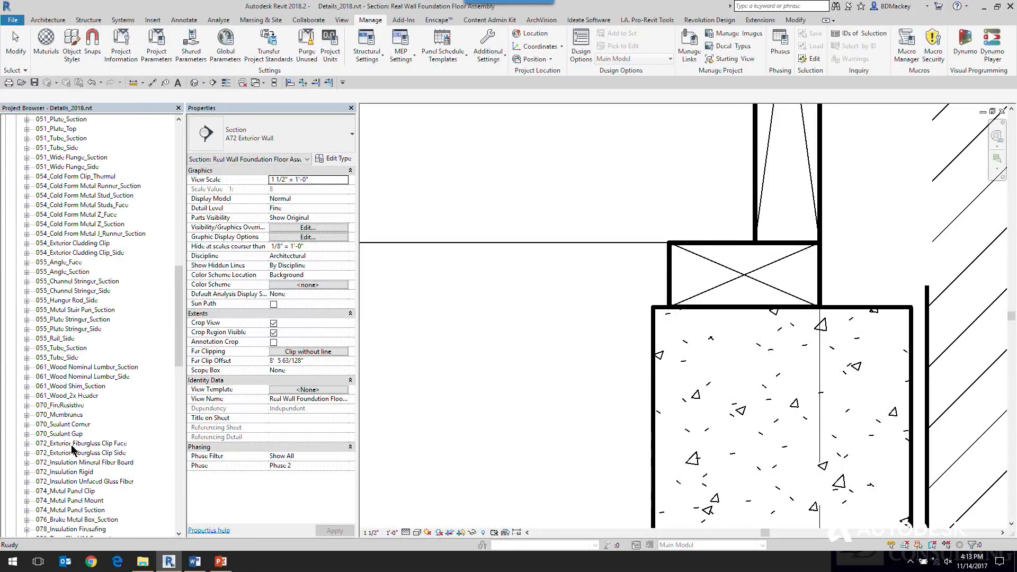
{"action": "scroll", "coordinate": [91, 493], "scroll_direction": "down", "scroll_amount": 1}
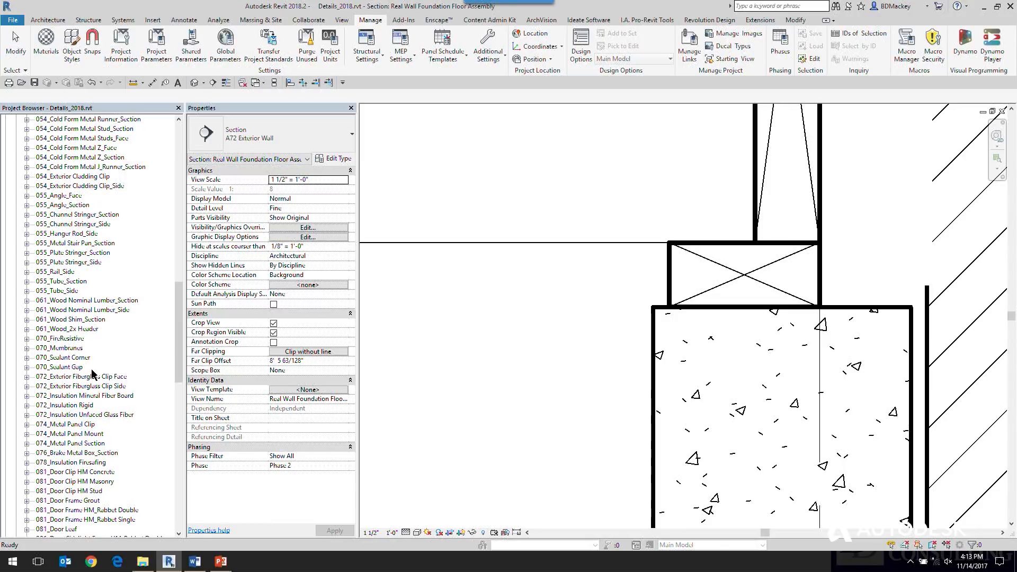
{"action": "left_click", "coordinate": [64, 310]}
{"action": "double_click", "coordinate": [67, 300]}
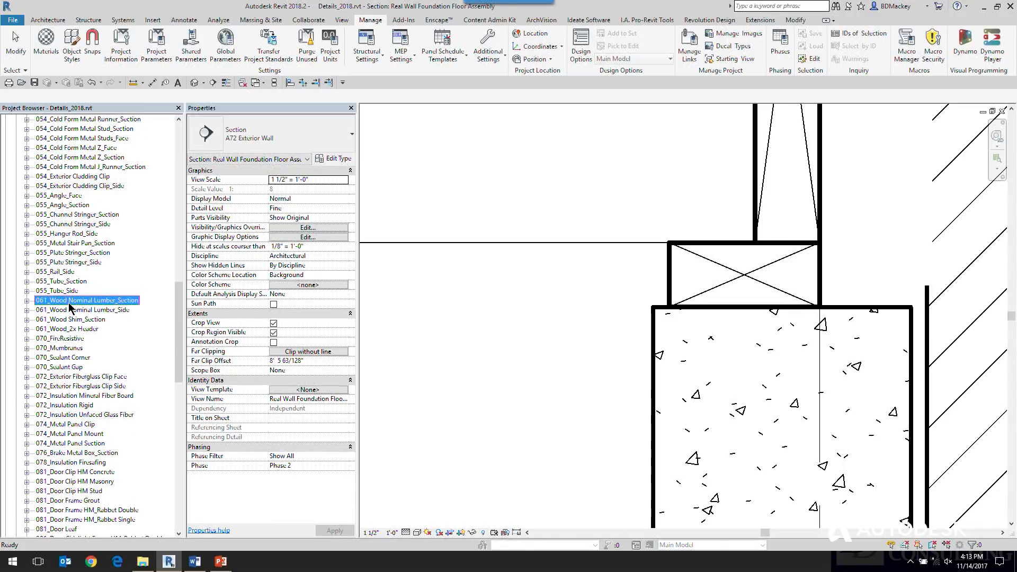
- Place a 2x6 lumber section detail item against the inner top corner of the concrete wall, beside the sill plate
{"action": "left_click", "coordinate": [52, 319]}
{"action": "left_click_drag", "start_coordinate": [556, 343], "coordinate": [551, 344]}
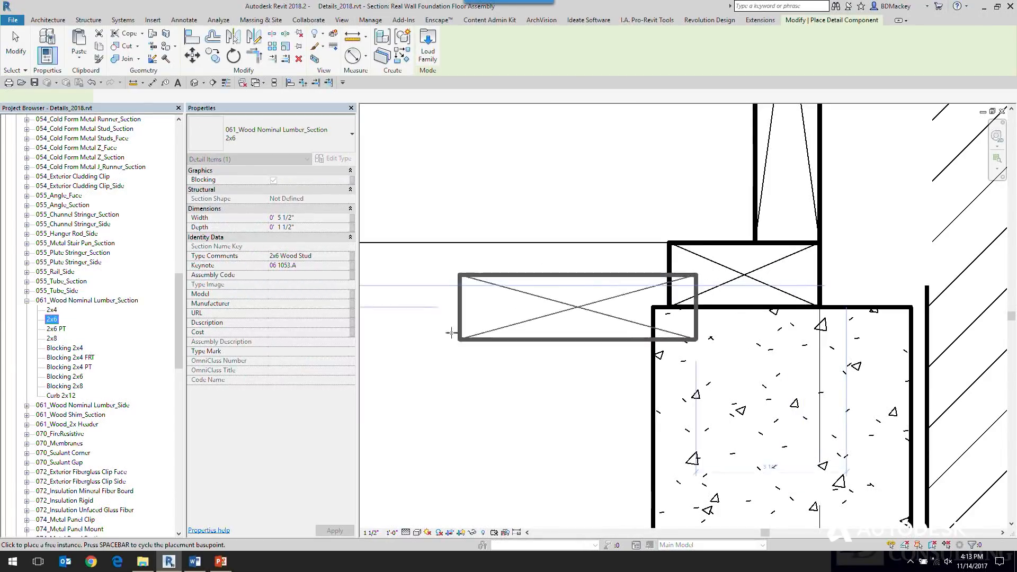
{"action": "left_click", "coordinate": [421, 309]}
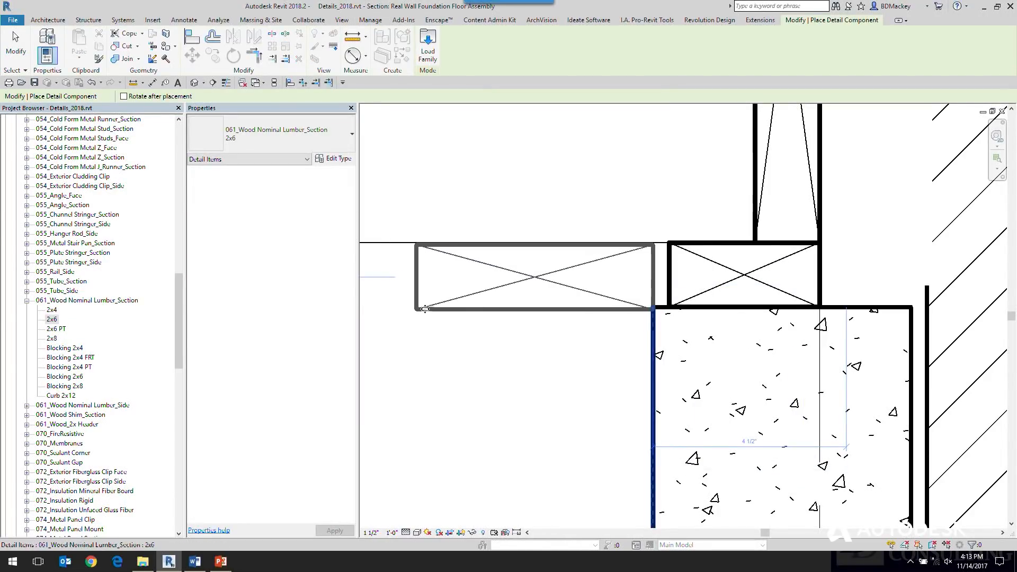
{"action": "key", "text": "Escape"}
{"action": "key", "text": "Escape"}
{"action": "scroll", "coordinate": [675, 250], "scroll_direction": "up", "scroll_amount": 3}
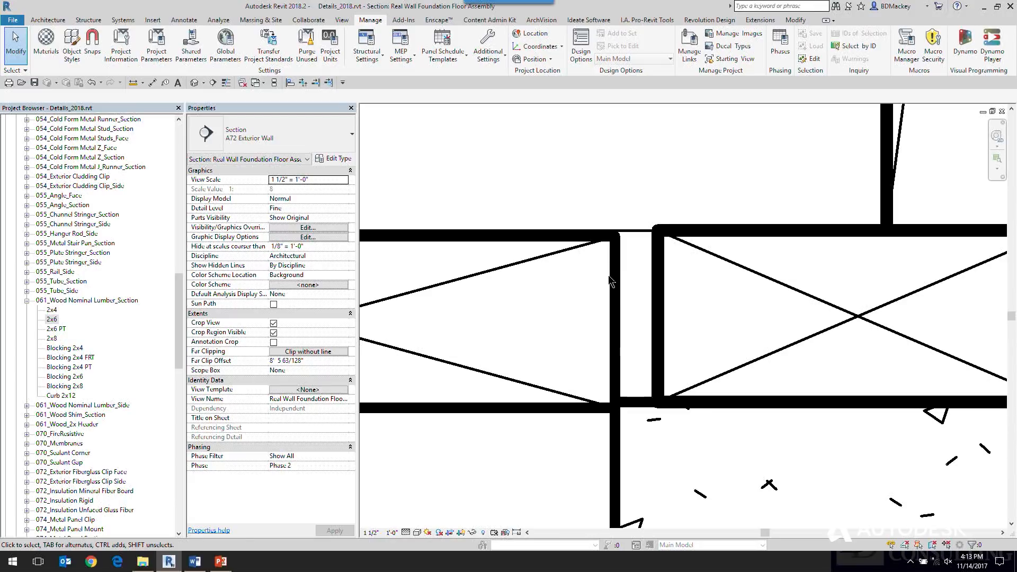
- Open the section view's Display Model setting for editing
{"action": "scroll", "coordinate": [609, 276], "scroll_direction": "down", "scroll_amount": 5}
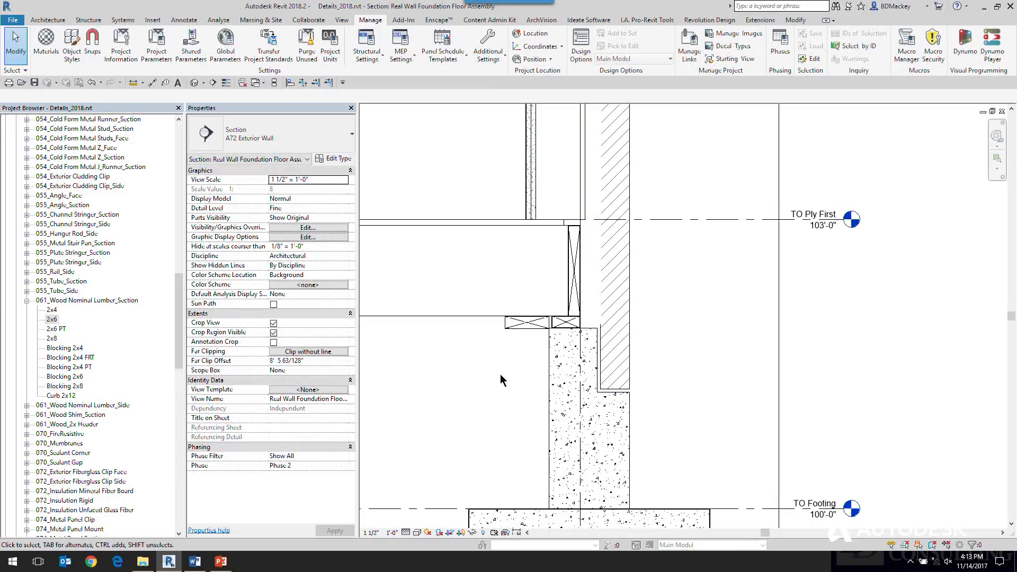
{"action": "left_click", "coordinate": [343, 200]}
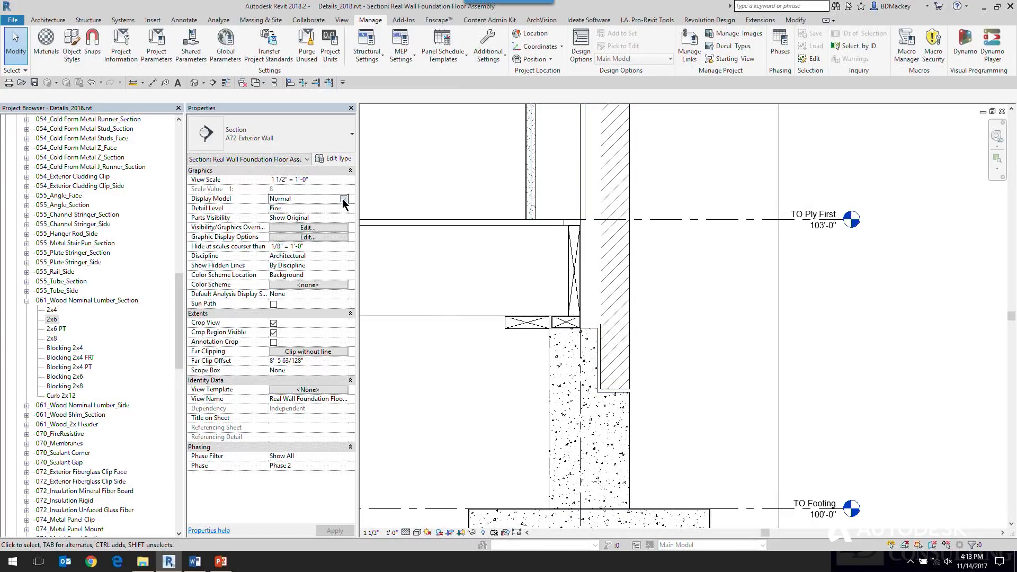
- Set the Display Model of the Real Wall Foundation Floor Assembly section view to Halftone
{"action": "left_click", "coordinate": [344, 201]}
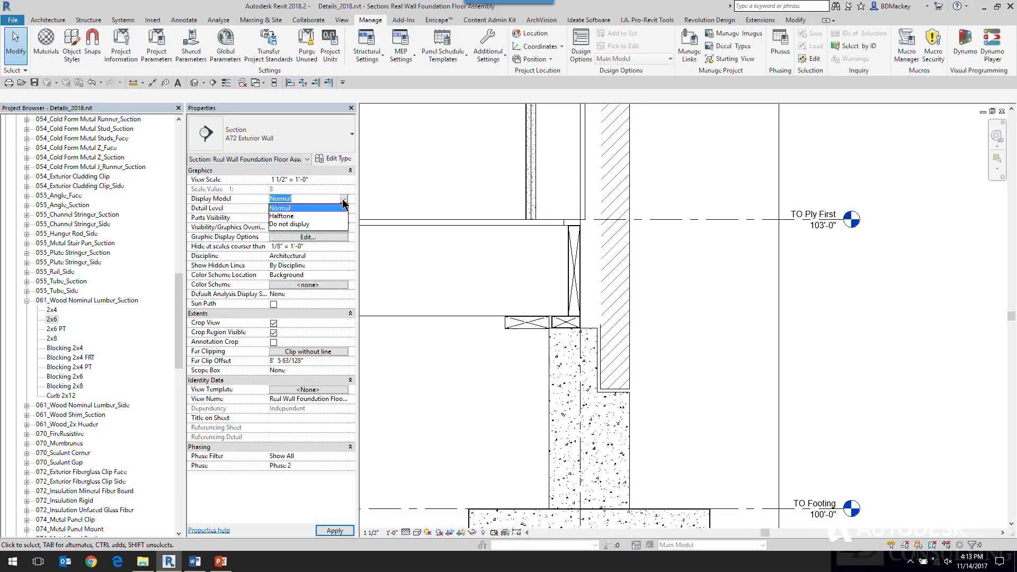
{"action": "left_click", "coordinate": [296, 216]}
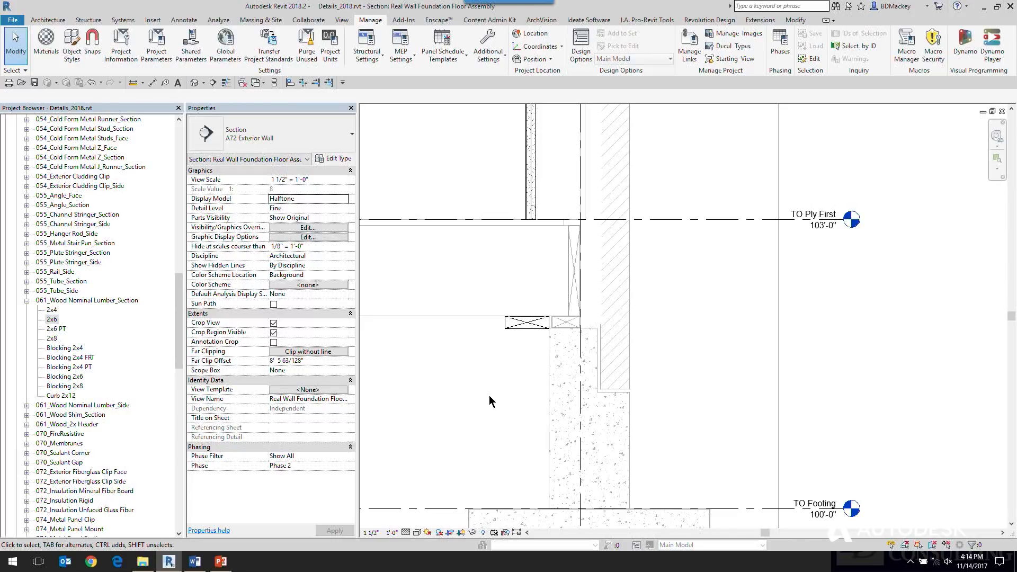
{"action": "scroll", "coordinate": [488, 395], "scroll_direction": "down", "scroll_amount": 5}
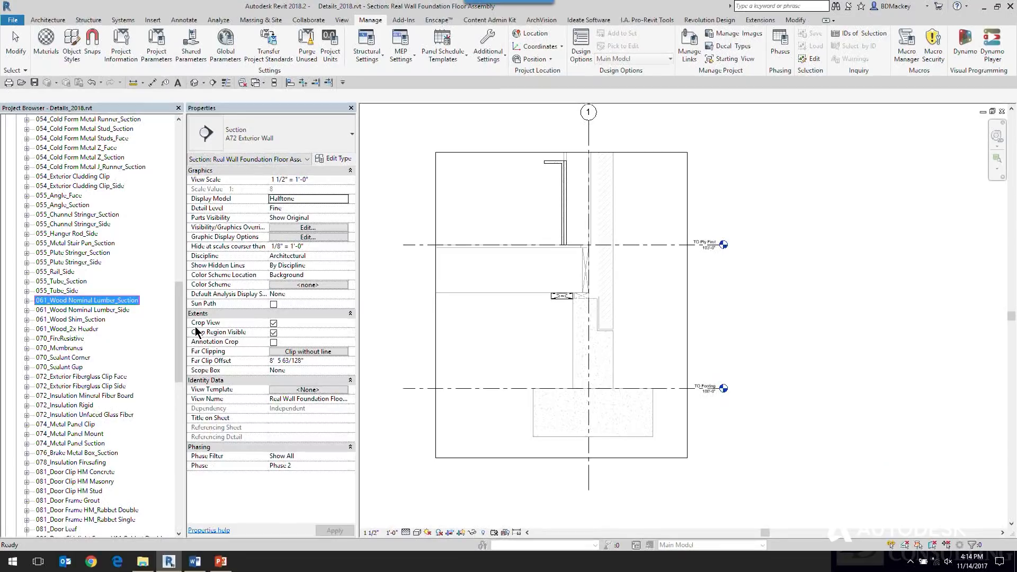
- Open the Wall Foundation Tagged drafting view under A72 Exterior Wall
{"action": "left_click_drag", "start_coordinate": [182, 336], "coordinate": [184, 168]}
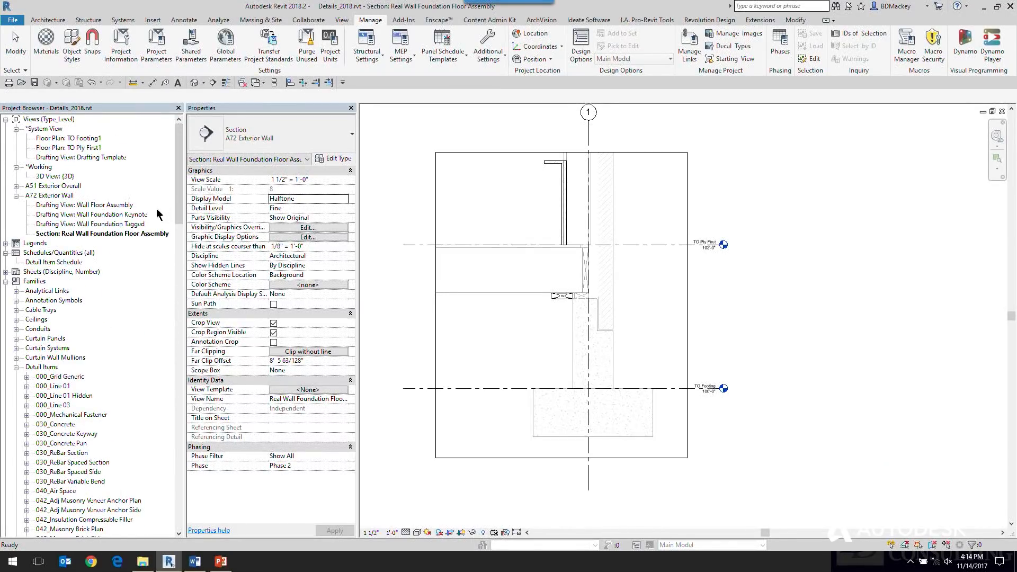
{"action": "double_click", "coordinate": [125, 225]}
{"action": "middle_click_drag", "start_coordinate": [763, 196], "coordinate": [713, 296]}
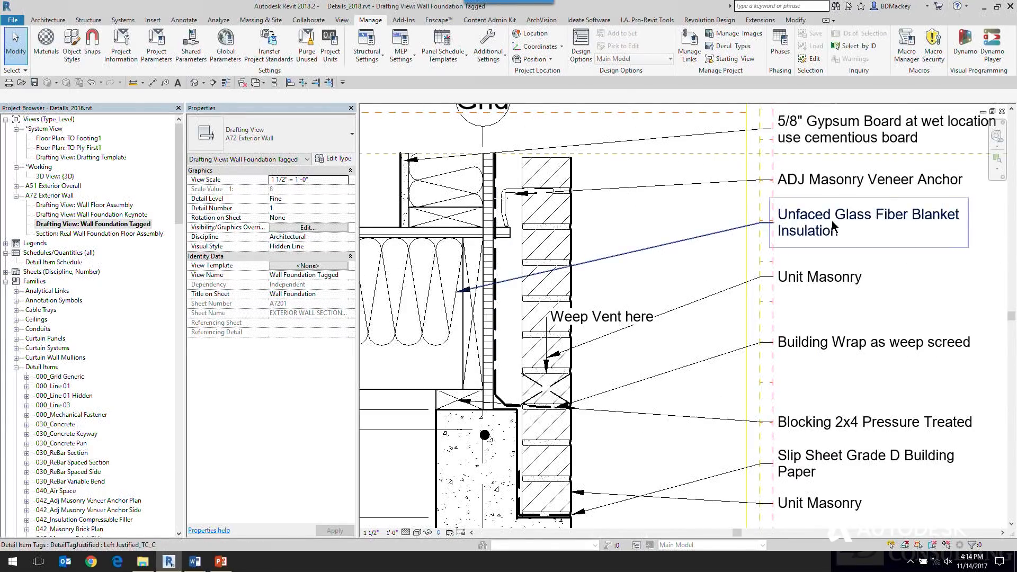
- Copy the Unfaced Glass Fiber Blanket Insulation tag and paste the copy aligned in the same place
{"action": "left_click", "coordinate": [809, 230]}
{"action": "middle_click_drag", "start_coordinate": [687, 233], "coordinate": [696, 254]}
{"action": "middle_click_drag", "start_coordinate": [643, 290], "coordinate": [812, 251]}
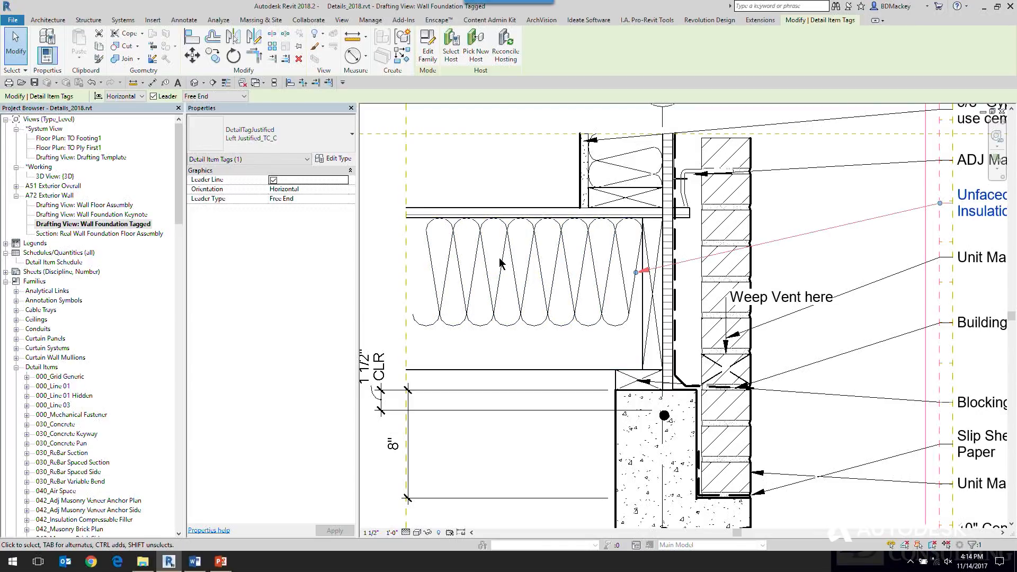
{"action": "middle_click_drag", "start_coordinate": [1001, 257], "coordinate": [765, 211]}
{"action": "left_click", "coordinate": [904, 208]}
{"action": "left_click", "coordinate": [812, 152]}
{"action": "left_click", "coordinate": [98, 46]}
{"action": "left_click", "coordinate": [78, 62]}
{"action": "left_click", "coordinate": [118, 161]}
- Move the pasted tag's leader arrowhead to a second spot near the far end of the floor insulation
{"action": "middle_click_drag", "start_coordinate": [387, 230], "coordinate": [620, 224]}
{"action": "left_click_drag", "start_coordinate": [633, 220], "coordinate": [456, 221]}
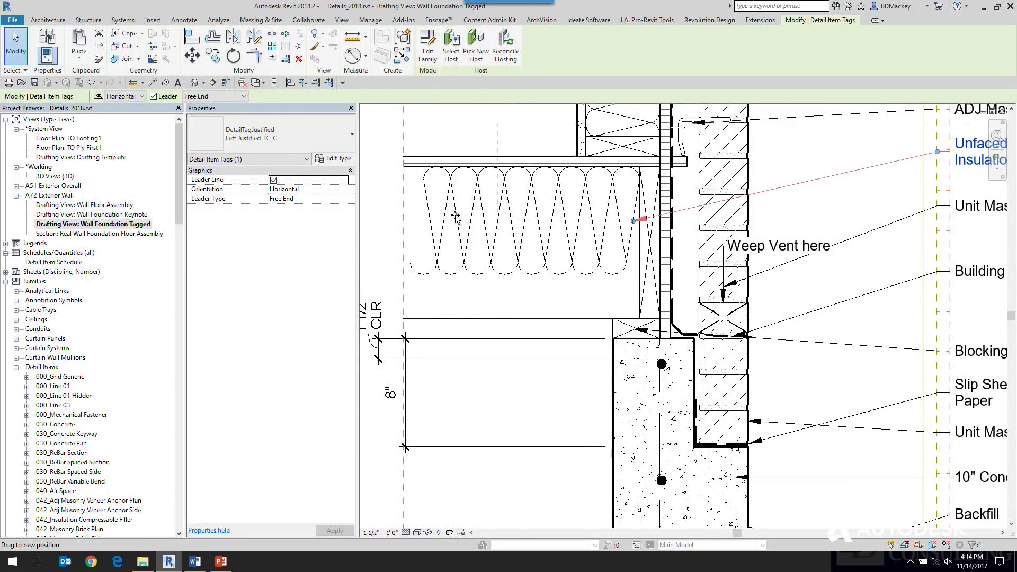
{"action": "left_click", "coordinate": [842, 205]}
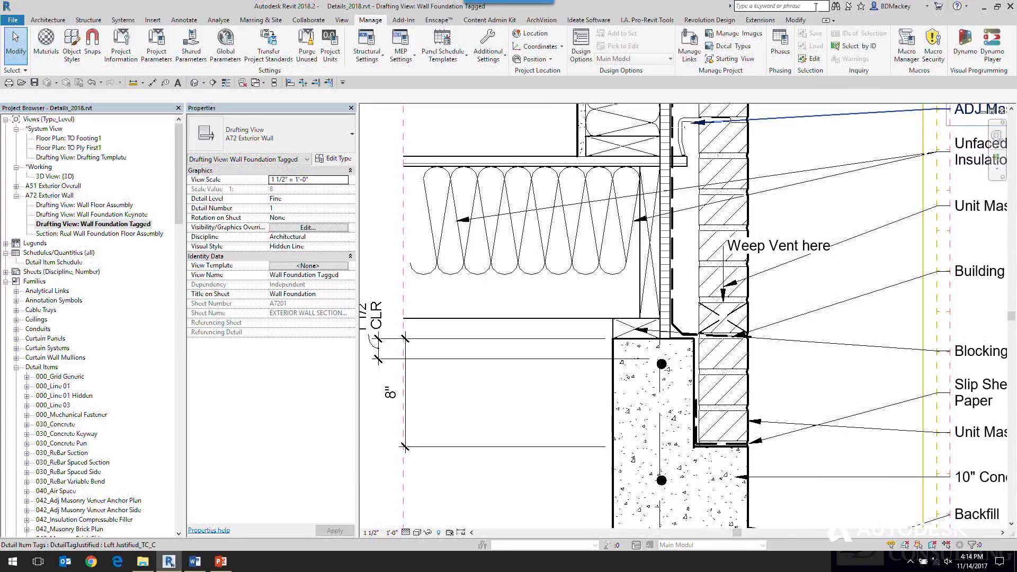
{"action": "scroll", "coordinate": [820, 215], "scroll_direction": "down", "scroll_amount": 5}
{"action": "middle_click_drag", "start_coordinate": [746, 210], "coordinate": [741, 210]}
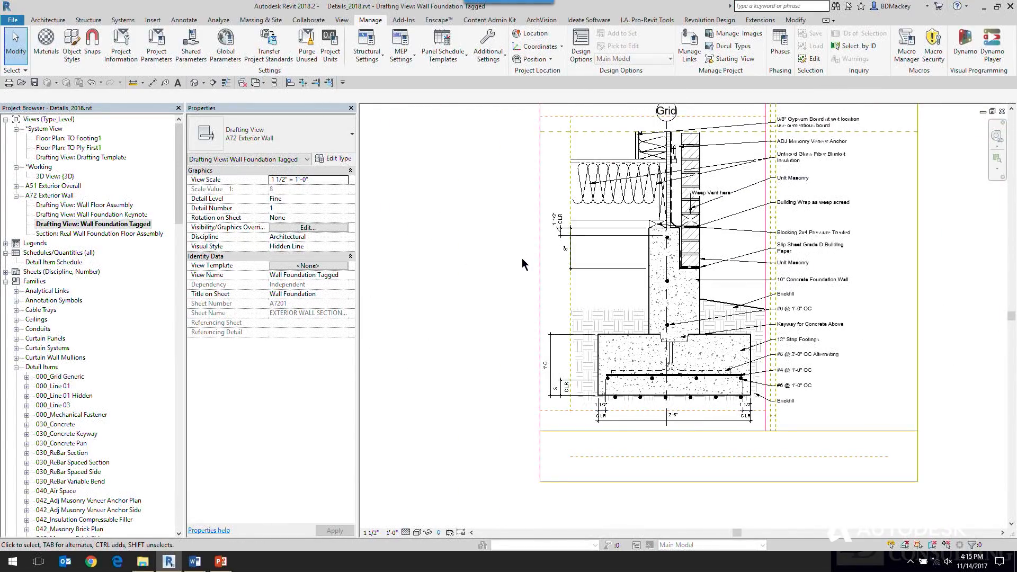
- In the Detail Item Schedule, change the Comments entry of the 030_ReBar Variable Bend row to ALTERNATING
{"action": "double_click", "coordinate": [64, 262]}
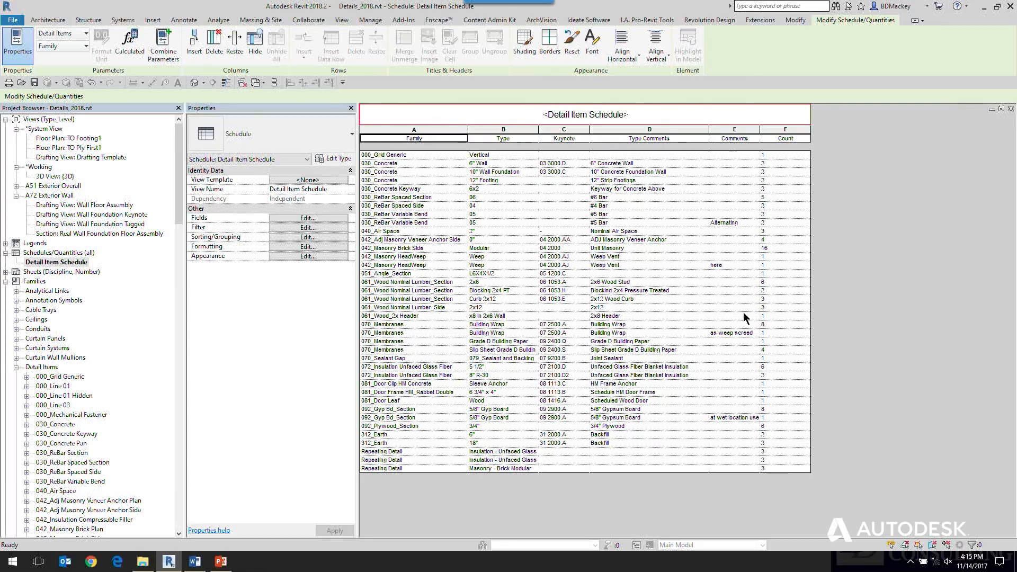
{"action": "left_click", "coordinate": [748, 224]}
{"action": "left_click", "coordinate": [750, 226]}
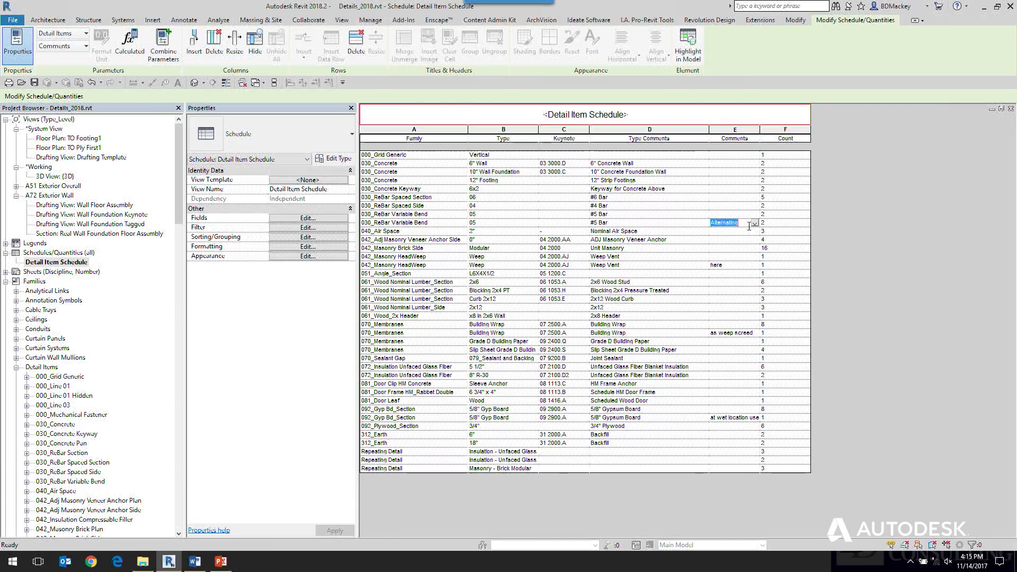
{"action": "type", "text": "ALTERN"}
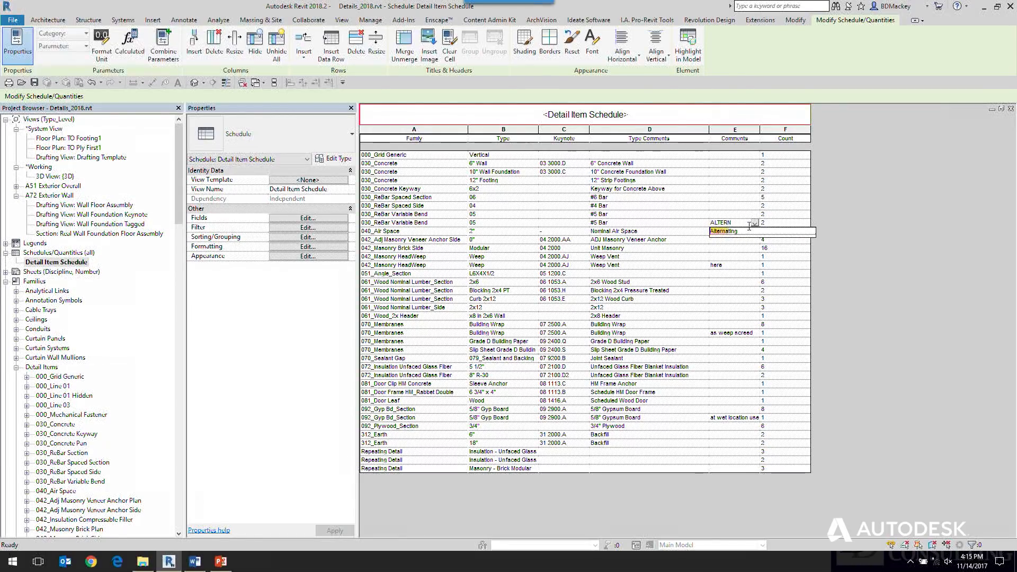
{"action": "type", "text": "ATING"}
{"action": "key", "text": "Return"}
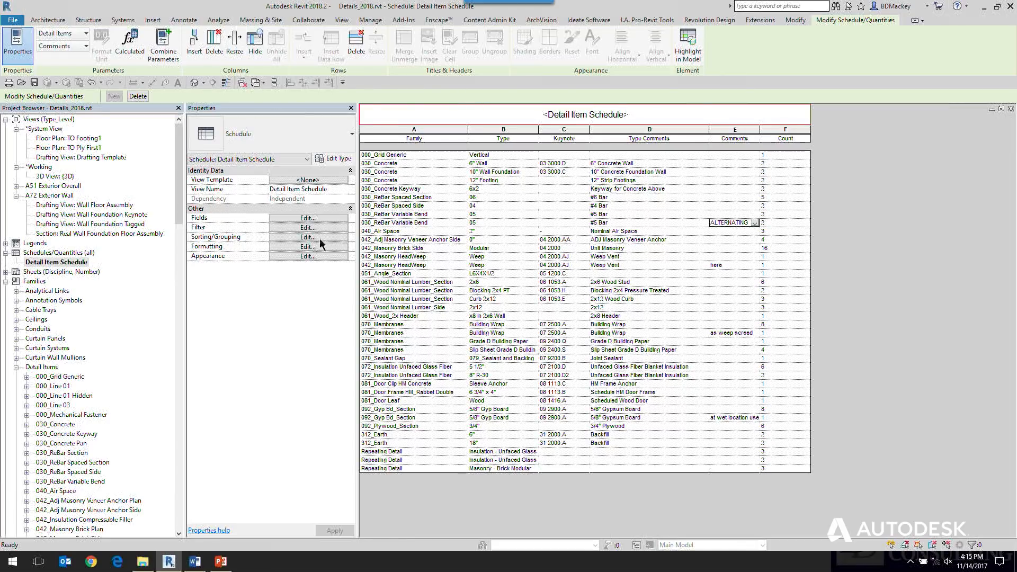
- Check the schedule's sorting and grouping settings without changing them, and close the schedule view
{"action": "left_click", "coordinate": [296, 238]}
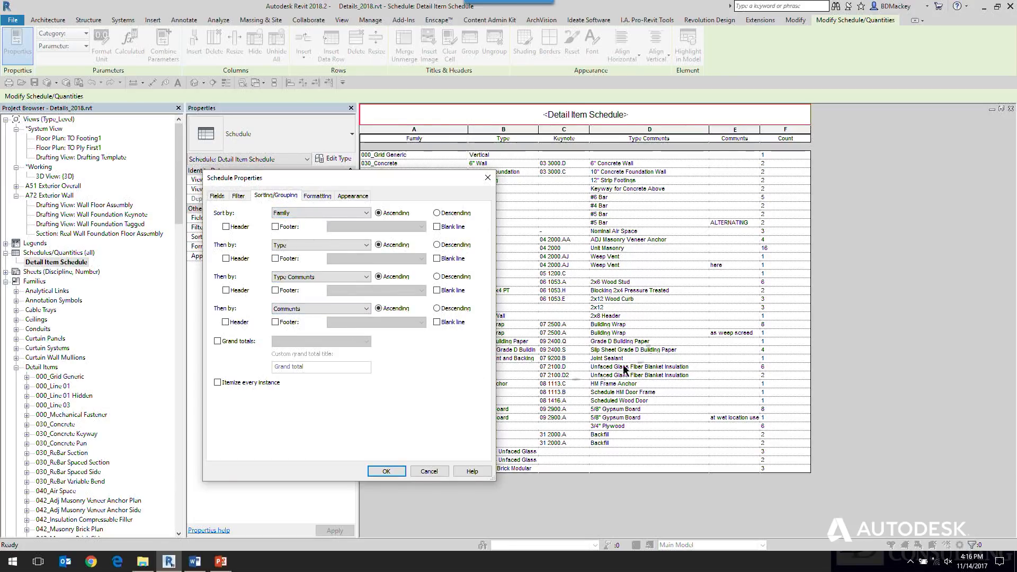
{"action": "left_click", "coordinate": [429, 471]}
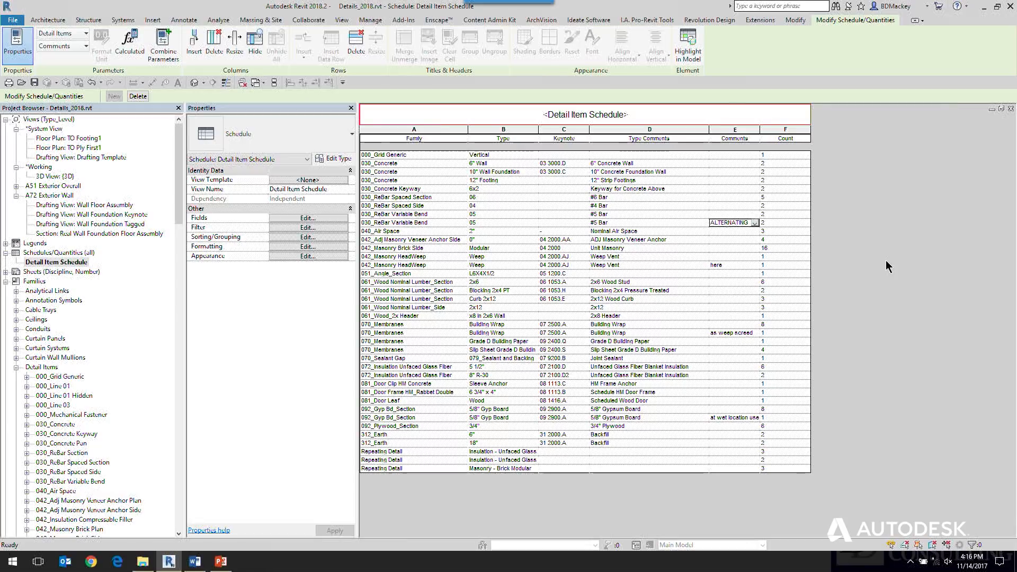
{"action": "left_click", "coordinate": [1010, 108]}
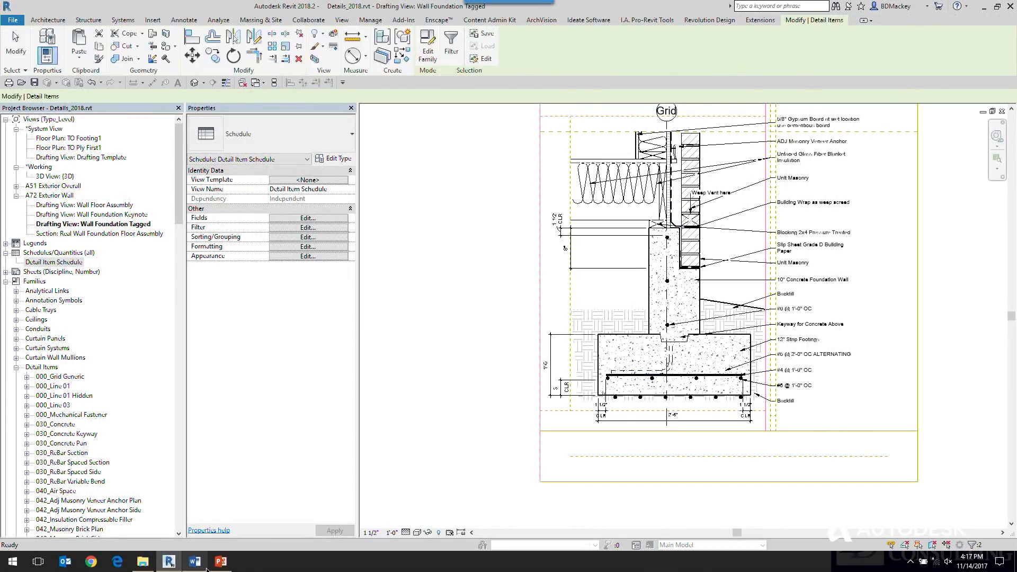
- Switch to the PowerPoint presentation and advance to the next Topics slide
{"action": "left_click", "coordinate": [222, 566]}
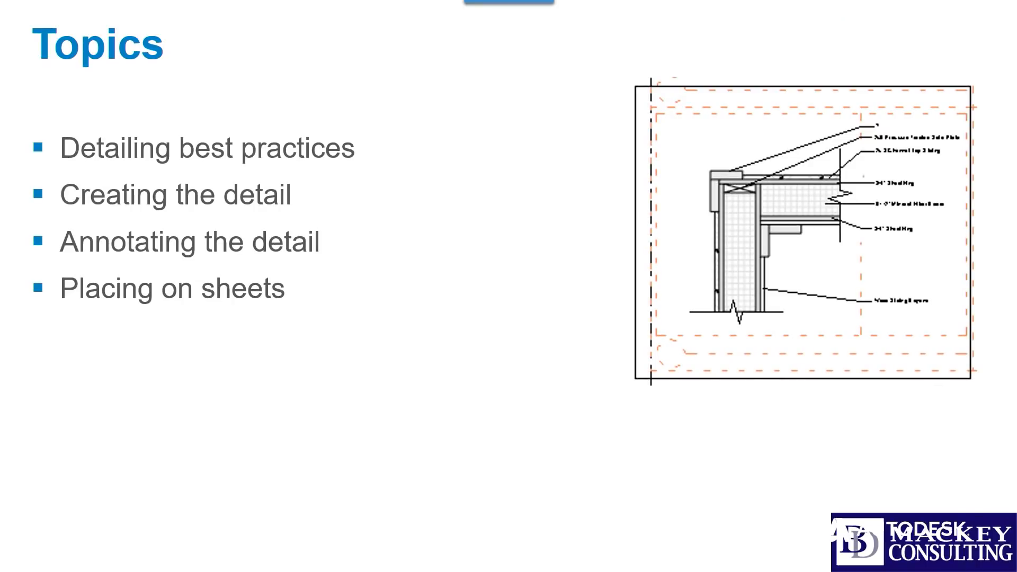
{"action": "key", "text": "Right"}
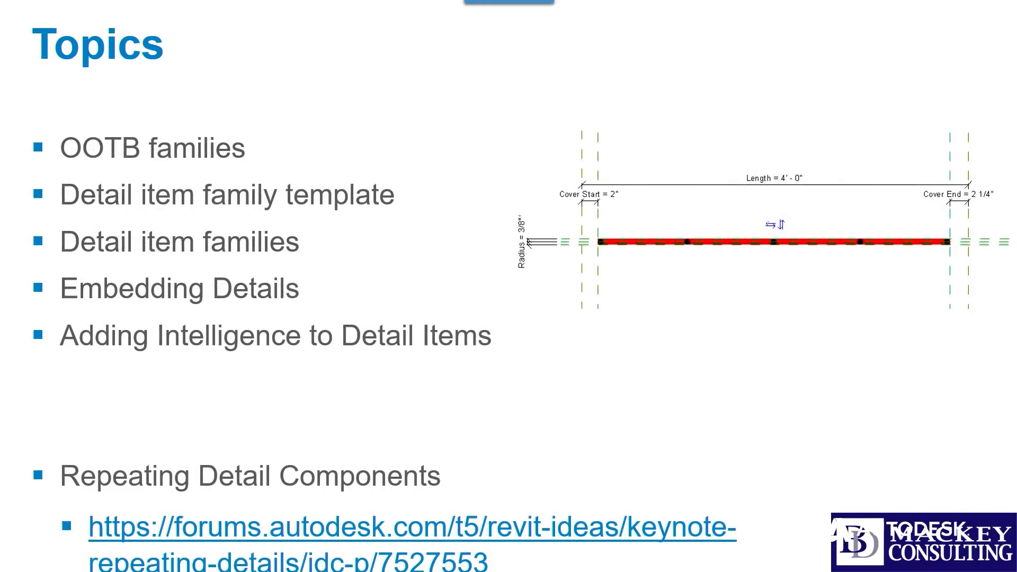
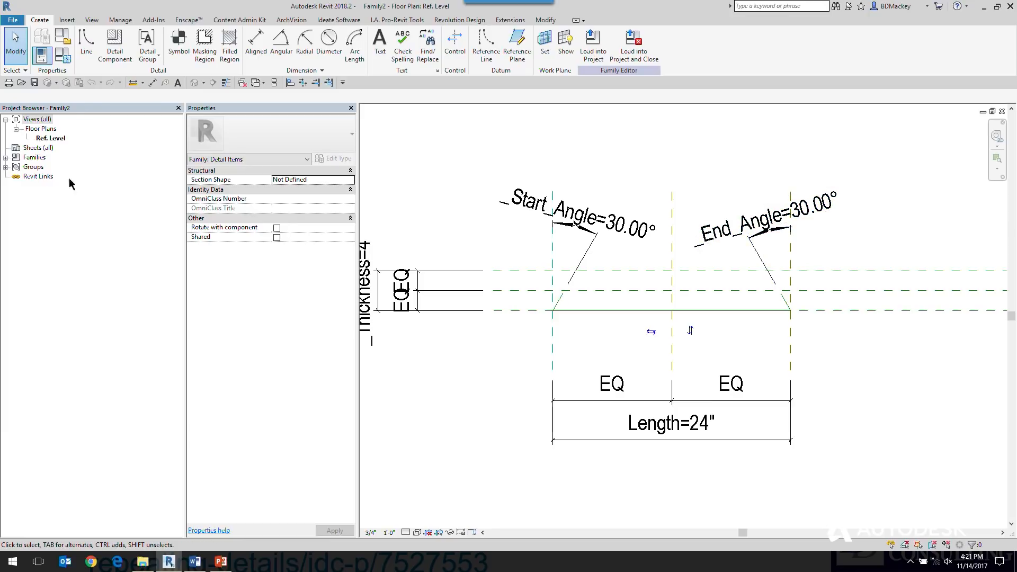
- Review the detail item family's type parameters, including the Identity Data group, and leave them unchanged
{"action": "left_click", "coordinate": [63, 55]}
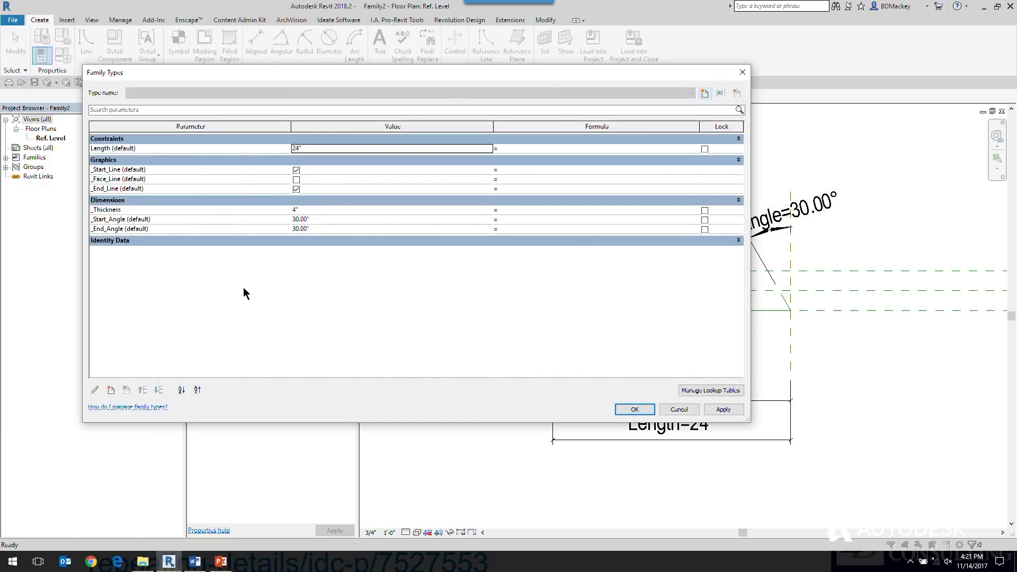
{"action": "left_click", "coordinate": [152, 240]}
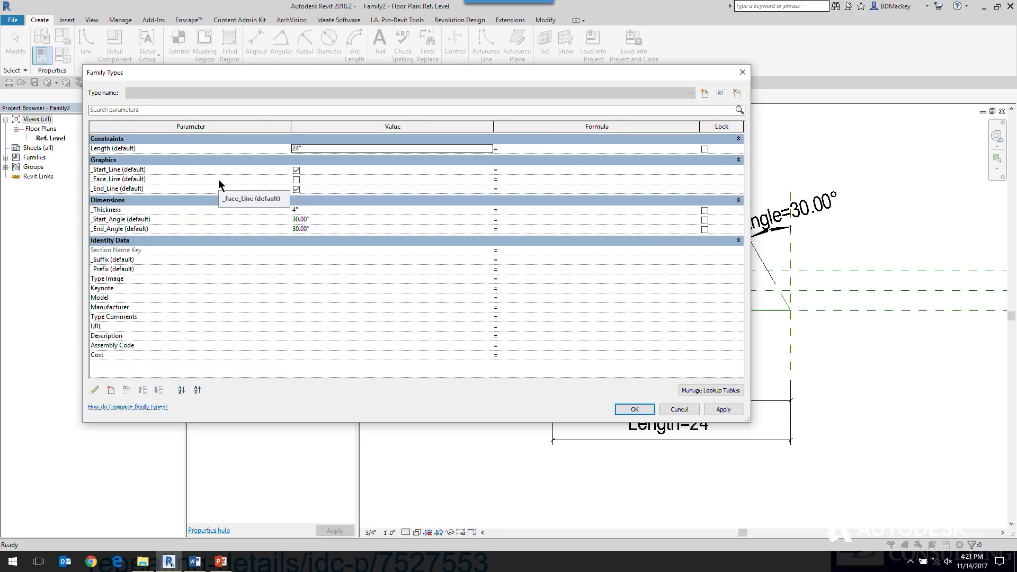
{"action": "left_click", "coordinate": [684, 410]}
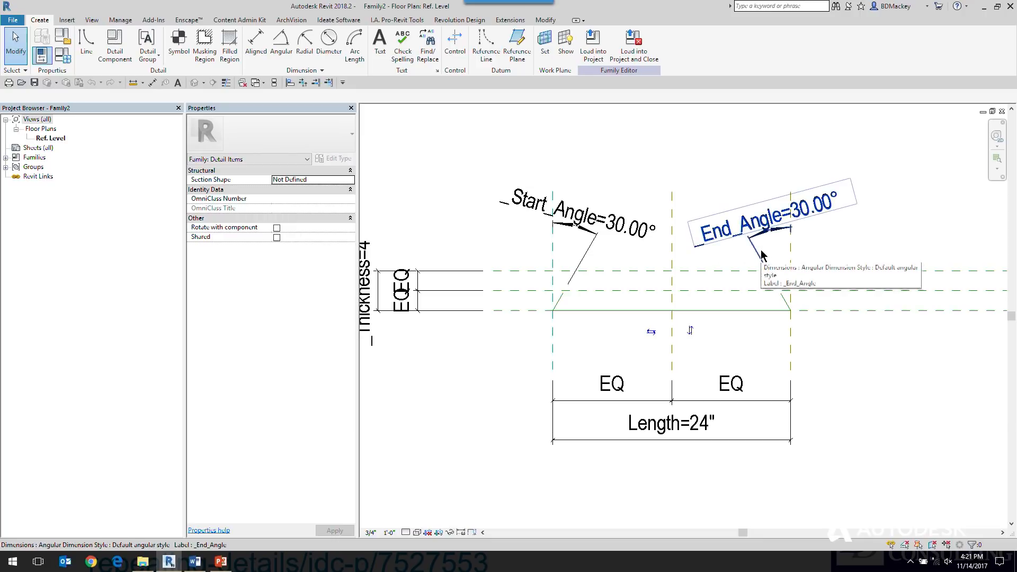
- Inspect the properties of the Back and Front reference planes and of the reference line controlling the start angle
{"action": "middle_click_drag", "start_coordinate": [516, 343], "coordinate": [657, 345]}
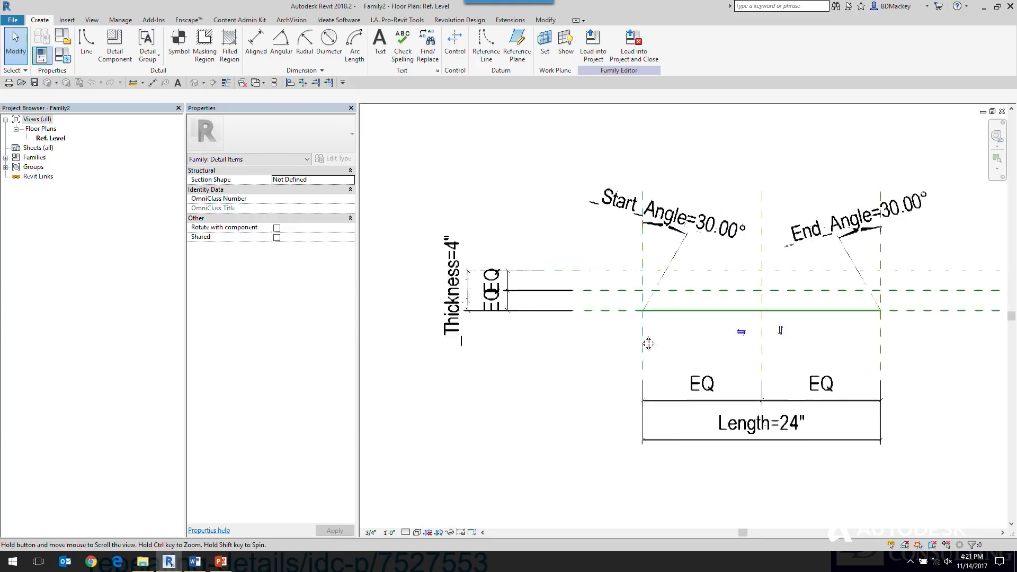
{"action": "left_click", "coordinate": [670, 313]}
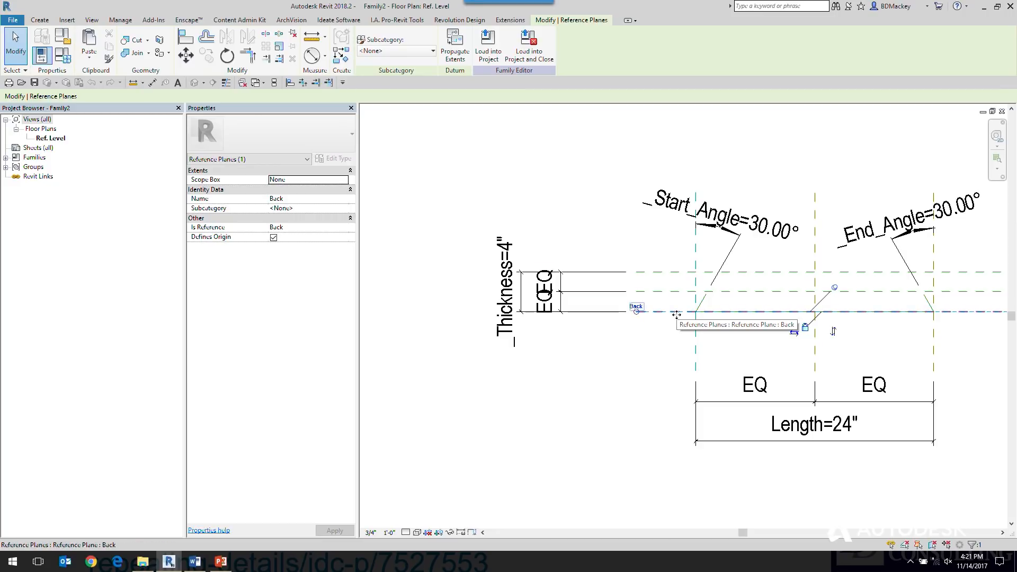
{"action": "left_click", "coordinate": [679, 271]}
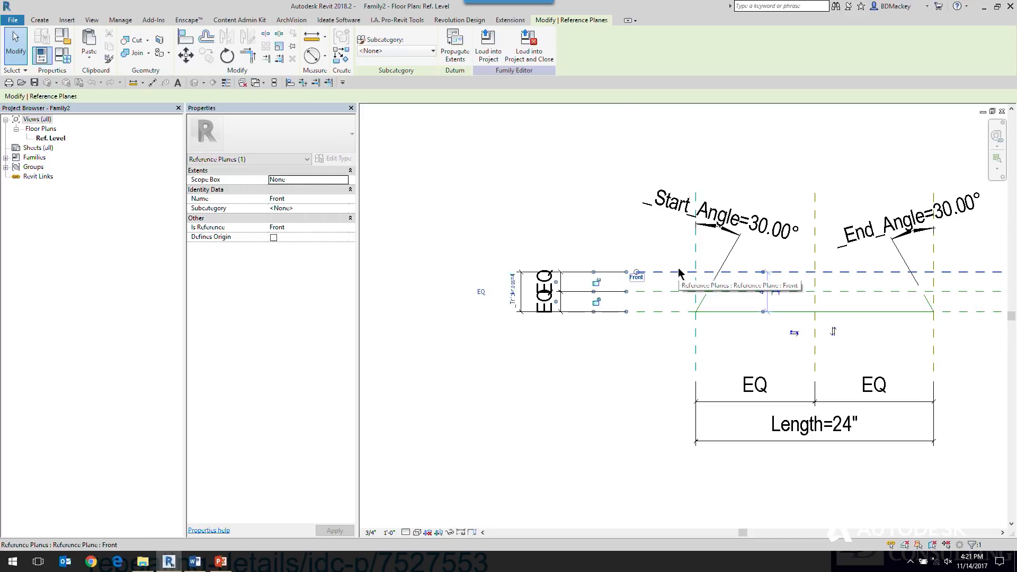
{"action": "left_click", "coordinate": [324, 200]}
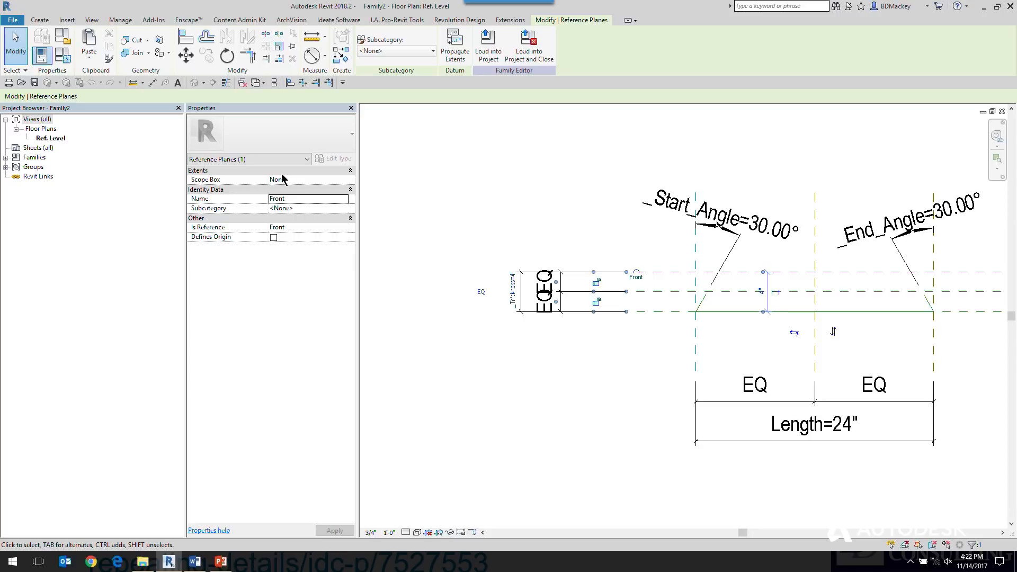
{"action": "left_click", "coordinate": [515, 200]}
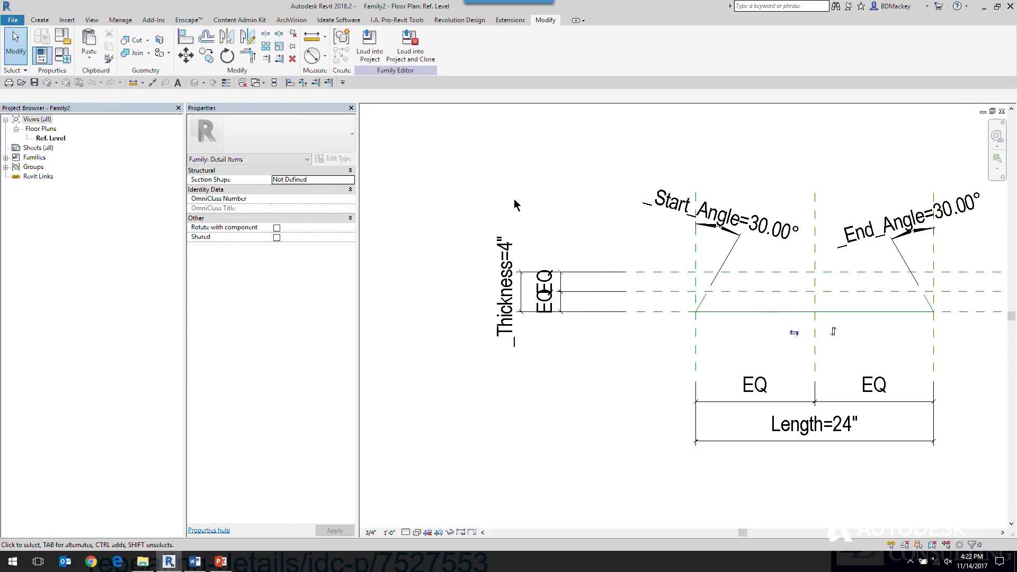
{"action": "scroll", "coordinate": [712, 321], "scroll_direction": "up", "scroll_amount": 5}
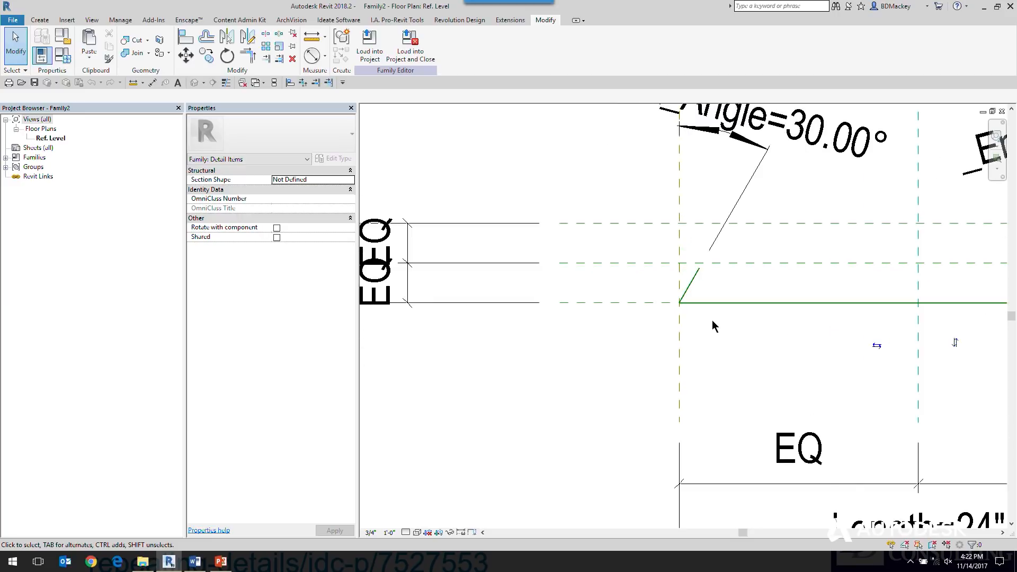
{"action": "left_click", "coordinate": [677, 265]}
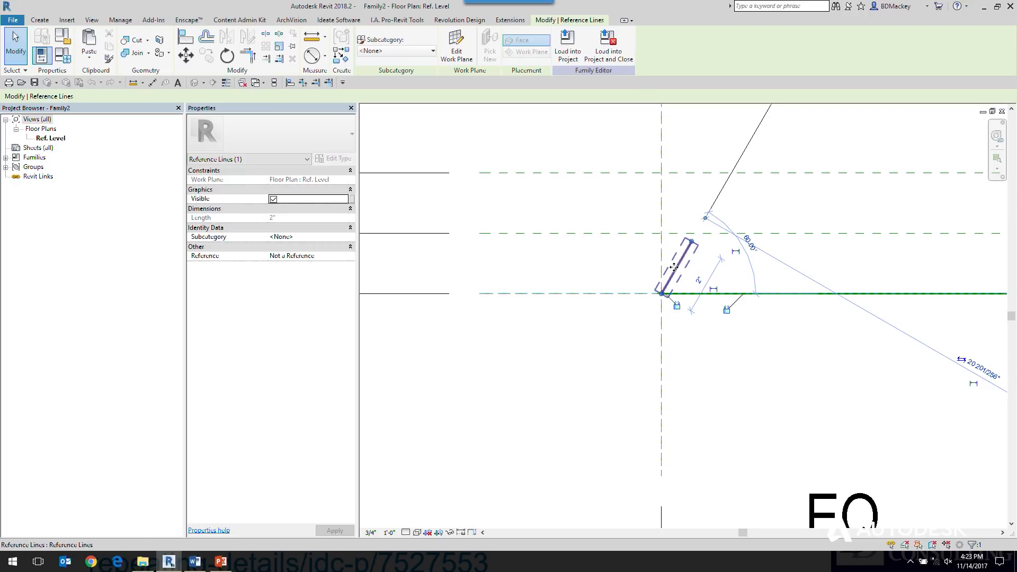
- Switch to File Explorer to view the Templates folder, return to the Revit family and clear the selection
{"action": "left_click", "coordinate": [143, 561]}
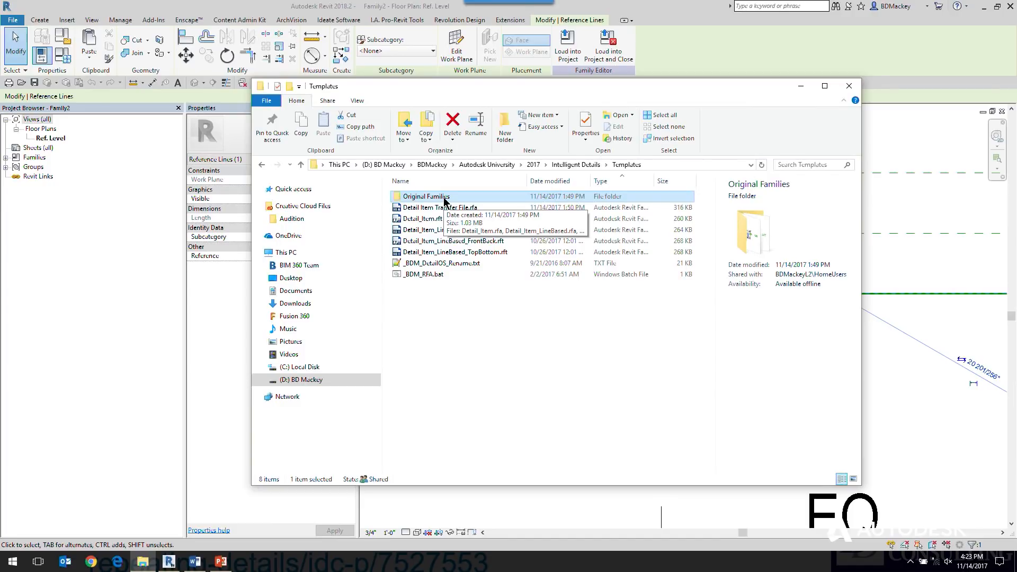
{"action": "left_click", "coordinate": [802, 86]}
{"action": "scroll", "coordinate": [821, 221], "scroll_direction": "down", "scroll_amount": 5}
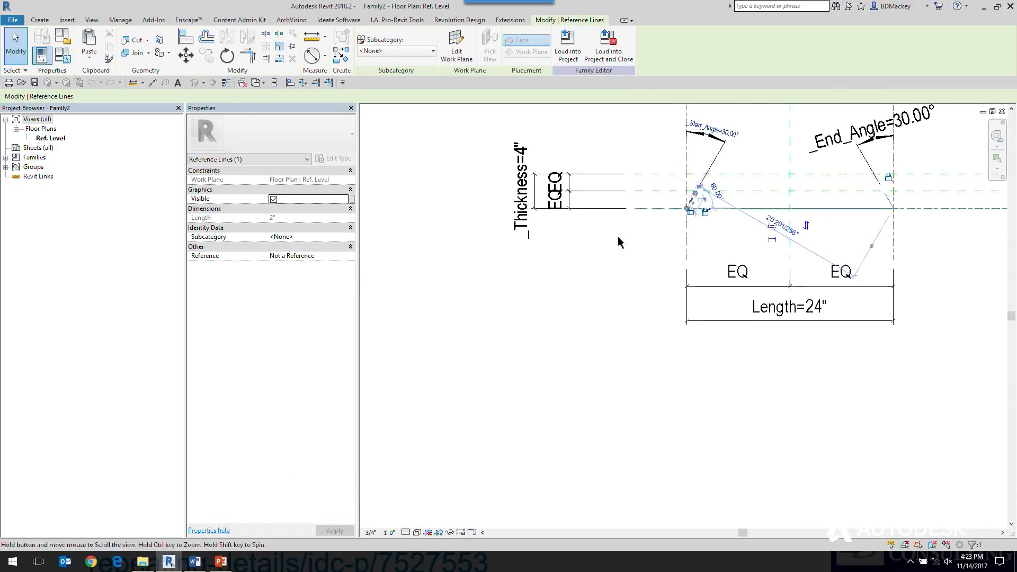
{"action": "middle_click_drag", "start_coordinate": [529, 212], "coordinate": [559, 252]}
{"action": "left_click", "coordinate": [519, 200]}
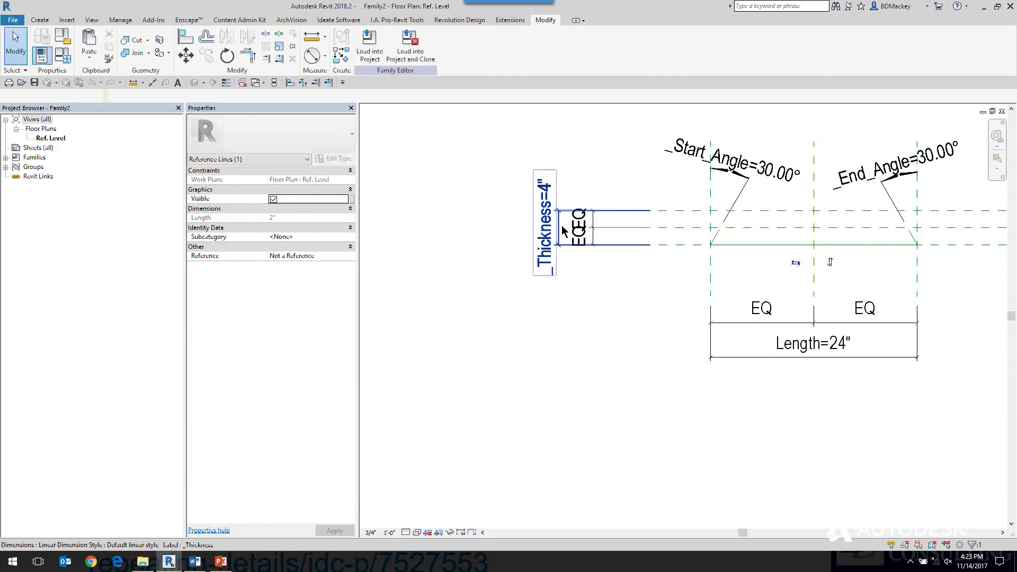
- Draw a short horizontal reference plane above the family geometry and move the _Thickness dimension's upper witness line onto it
{"action": "middle_click_drag", "start_coordinate": [611, 162], "coordinate": [630, 202]}
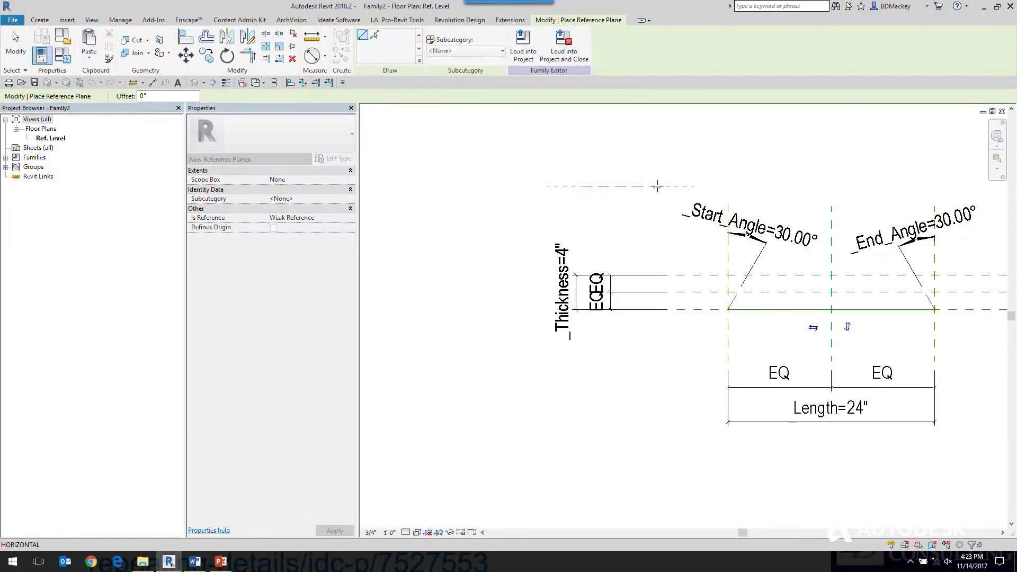
{"action": "right_click", "coordinate": [657, 205]}
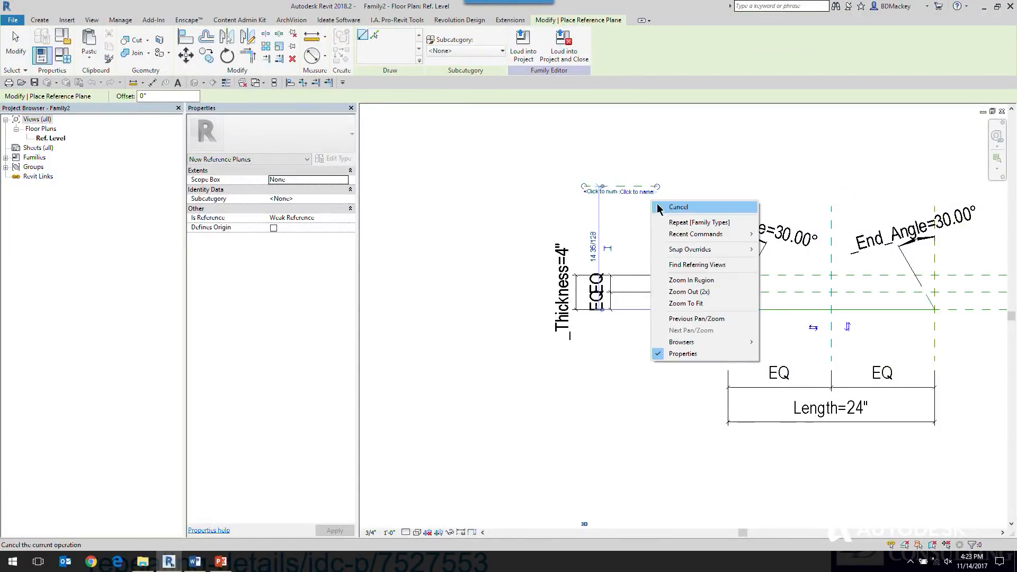
{"action": "left_click", "coordinate": [687, 211]}
{"action": "left_click", "coordinate": [574, 280]}
{"action": "left_click_drag", "start_coordinate": [614, 275], "coordinate": [618, 189]}
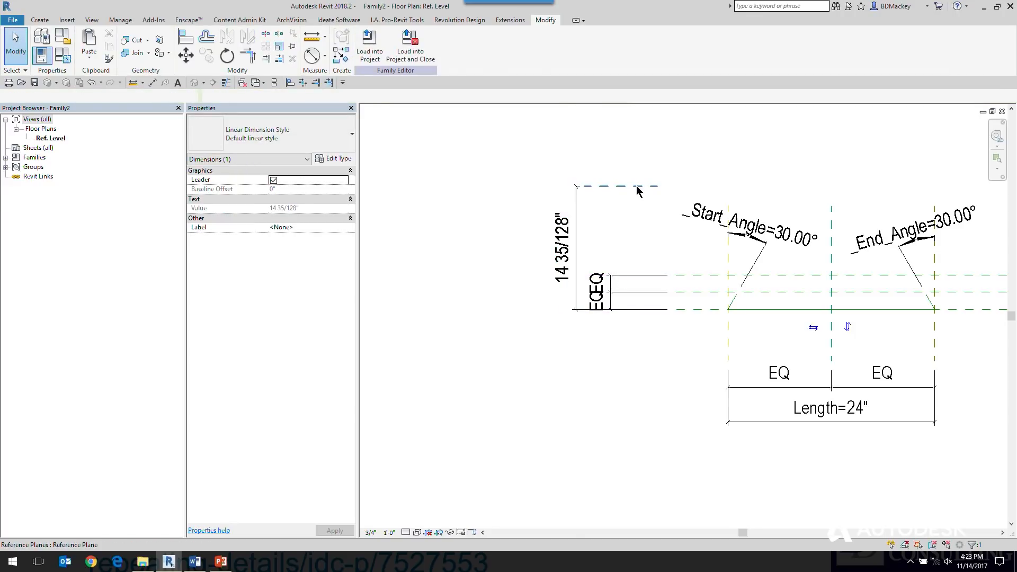
- Delete the reference plane above the geometry, then undo back to the state where the _Thickness dimension is intact
{"action": "left_click", "coordinate": [637, 187]}
{"action": "key", "text": "Delete"}
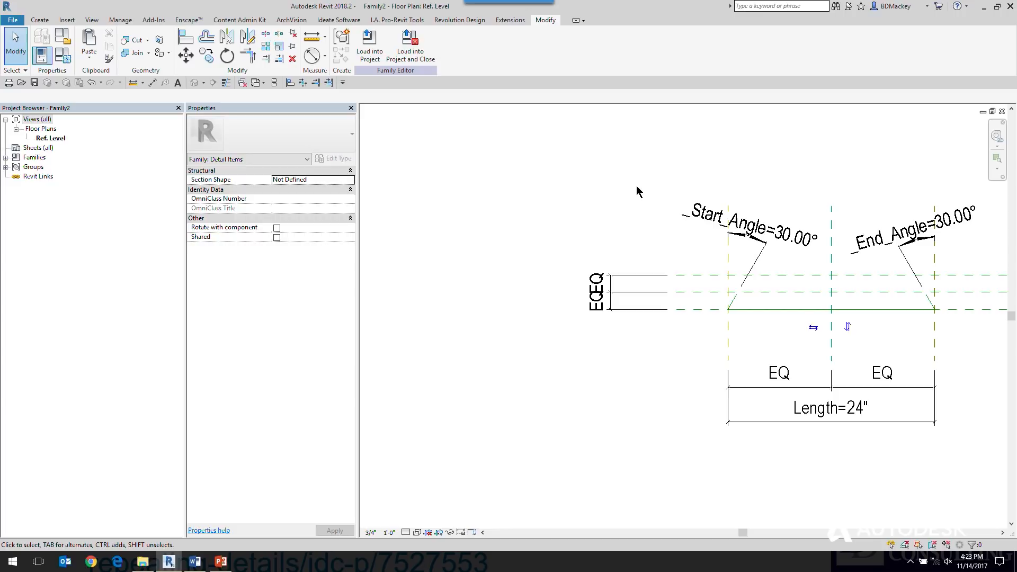
{"action": "middle_click_drag", "start_coordinate": [651, 200], "coordinate": [604, 200]}
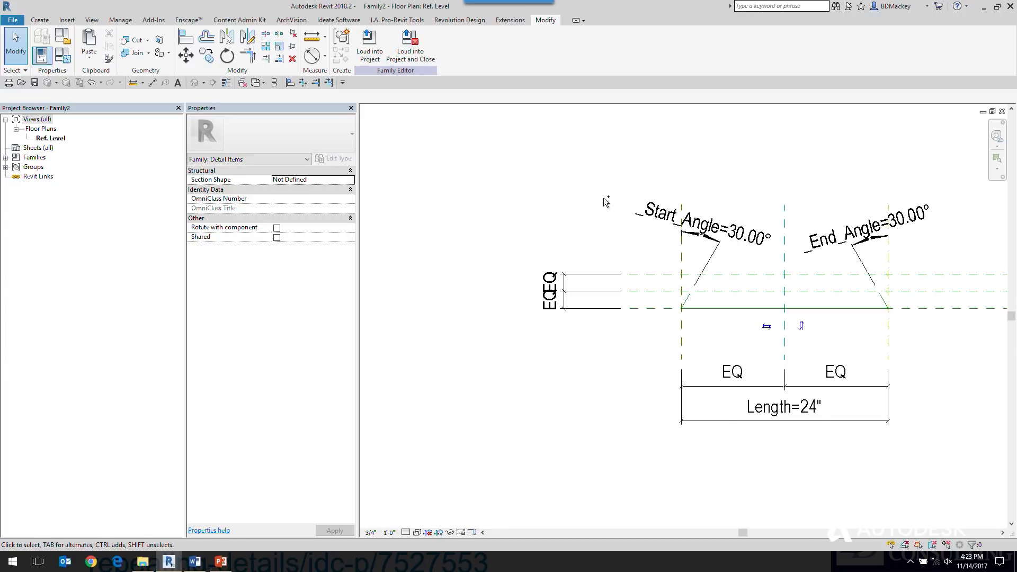
{"action": "key", "text": "ctrl+z"}
{"action": "key", "text": "ctrl+z"}
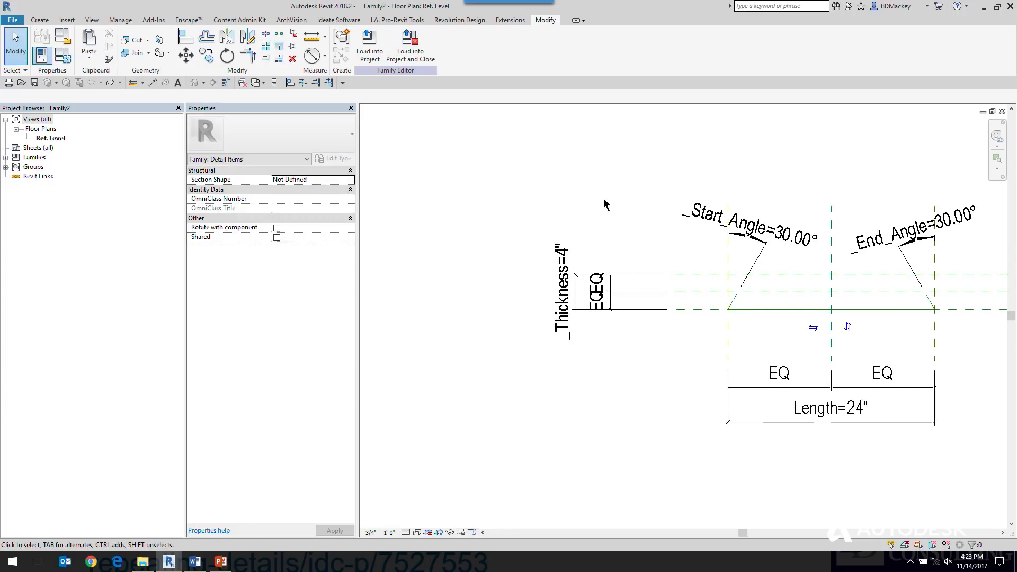
- Inspect the short angled reference line controlled by _Start_Angle, then clear the selection
{"action": "scroll", "coordinate": [743, 303], "scroll_direction": "up", "scroll_amount": 3}
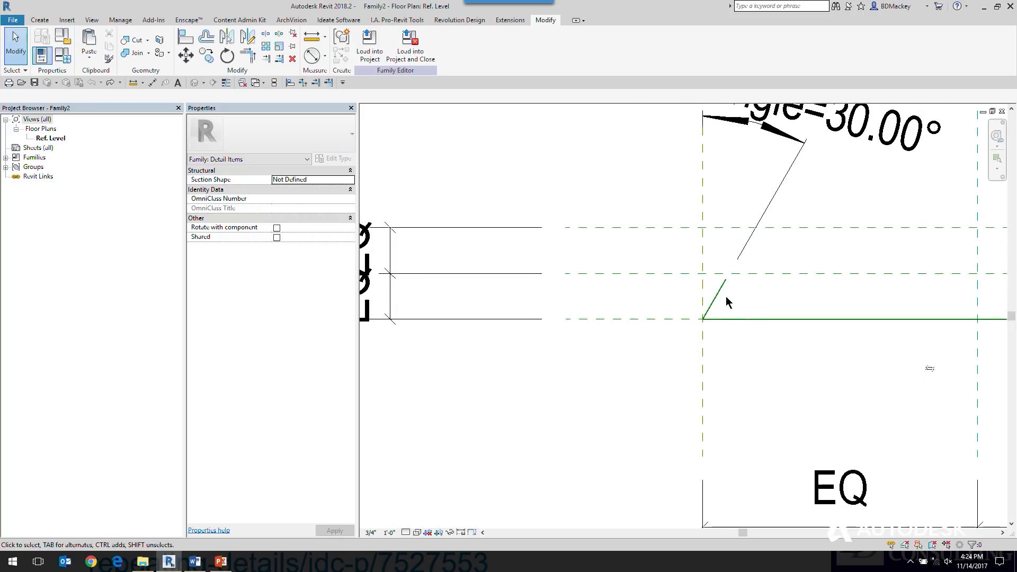
{"action": "left_click", "coordinate": [719, 298]}
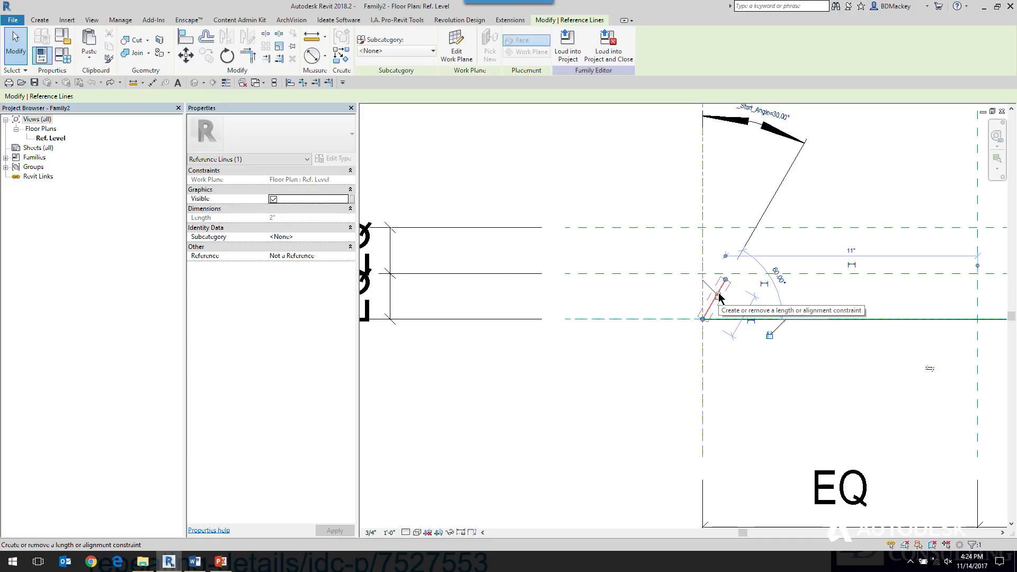
{"action": "left_click", "coordinate": [625, 180]}
{"action": "scroll", "coordinate": [631, 230], "scroll_direction": "down", "scroll_amount": 4}
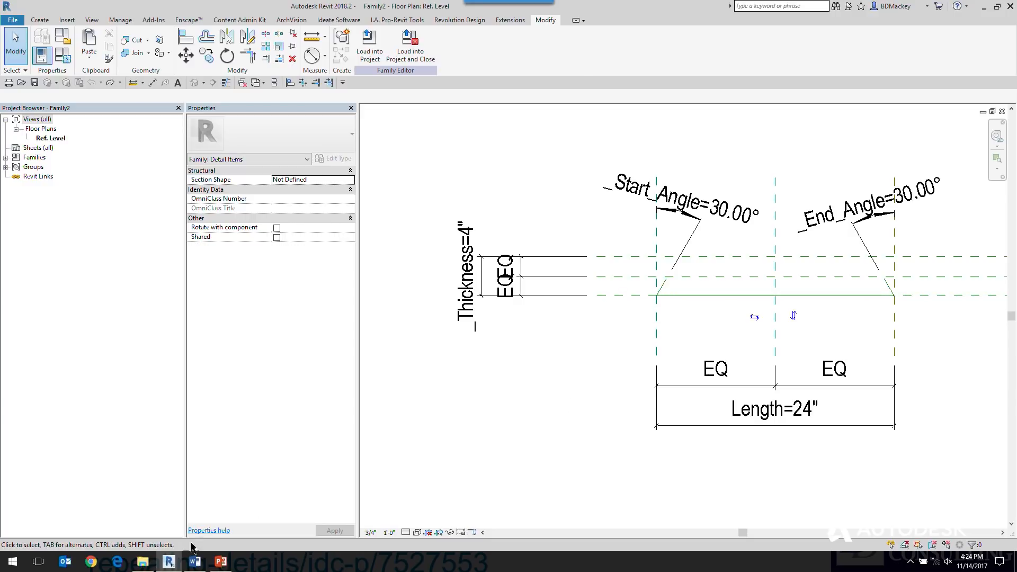
- Open Detail Item Transfer File.rfa from the Templates folder in Revit and look over its filled region samples
{"action": "left_click", "coordinate": [144, 562]}
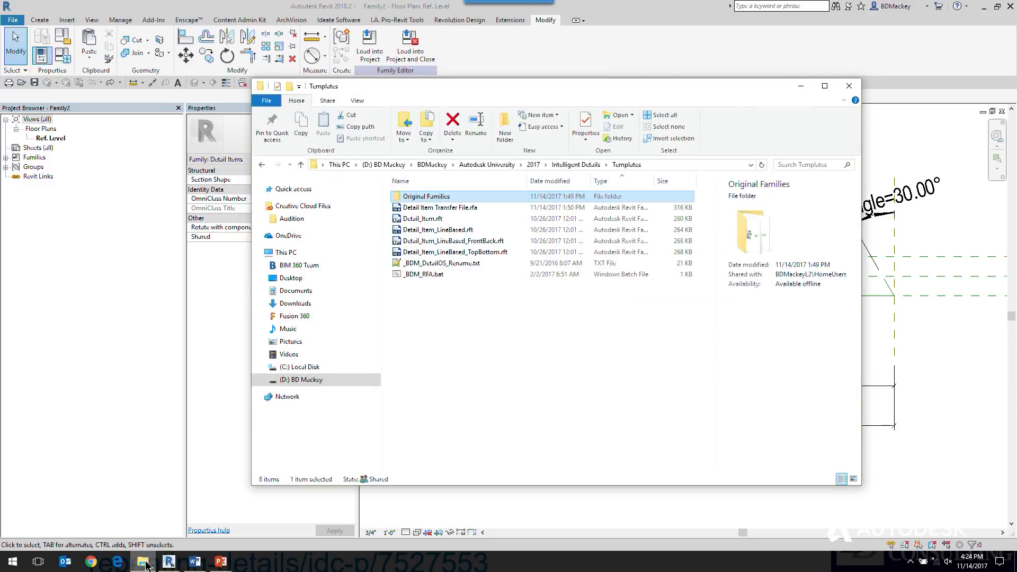
{"action": "left_click", "coordinate": [494, 333]}
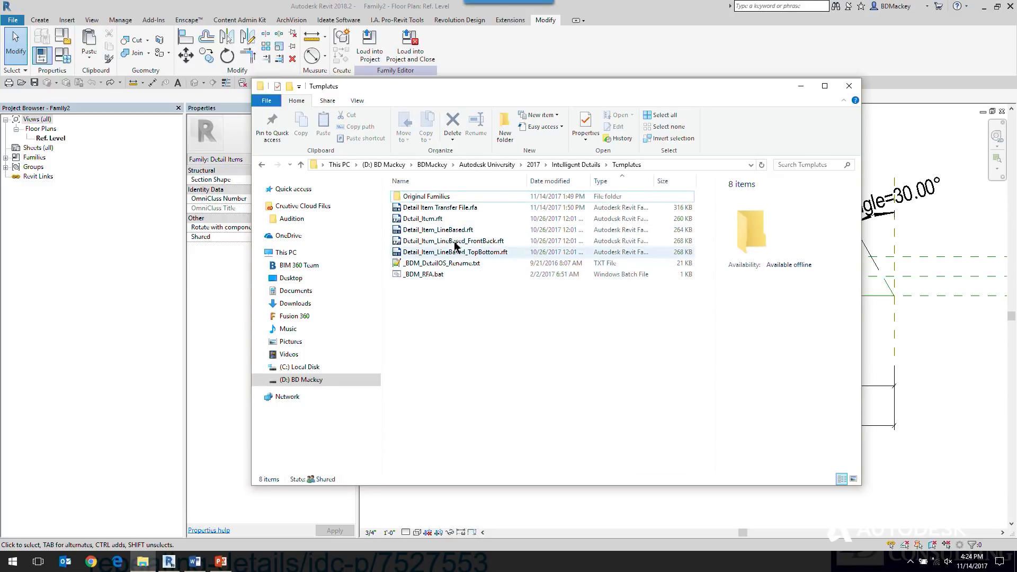
{"action": "left_click", "coordinate": [442, 209]}
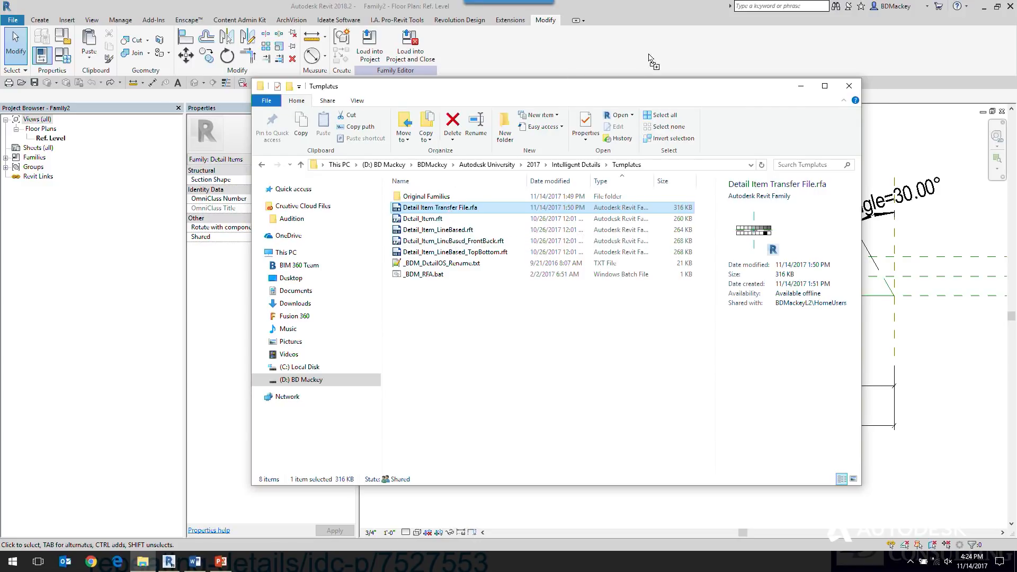
{"action": "left_click", "coordinate": [802, 89]}
{"action": "scroll", "coordinate": [571, 259], "scroll_direction": "up", "scroll_amount": 5}
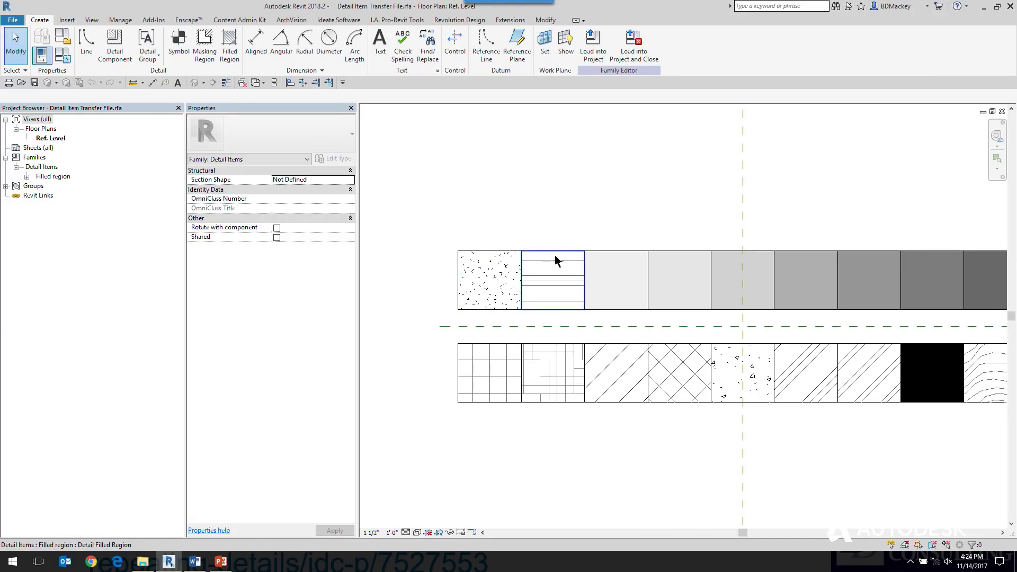
{"action": "scroll", "coordinate": [618, 253], "scroll_direction": "down", "scroll_amount": 1}
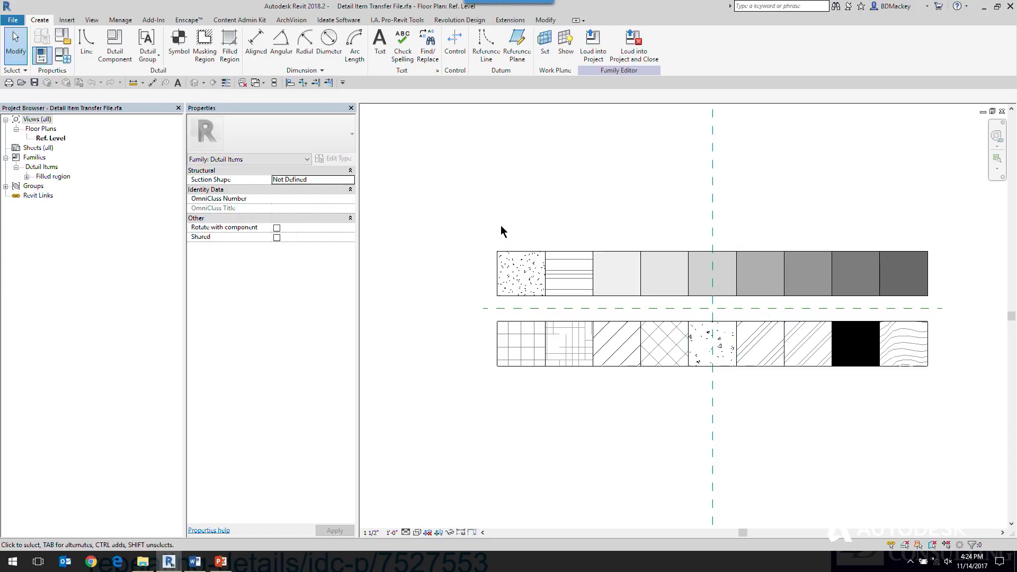
- In Family2, start Transfer Project Standards with Detail Item Transfer File.rfa as the source and no items checked
{"action": "key", "text": "ctrl+Tab"}
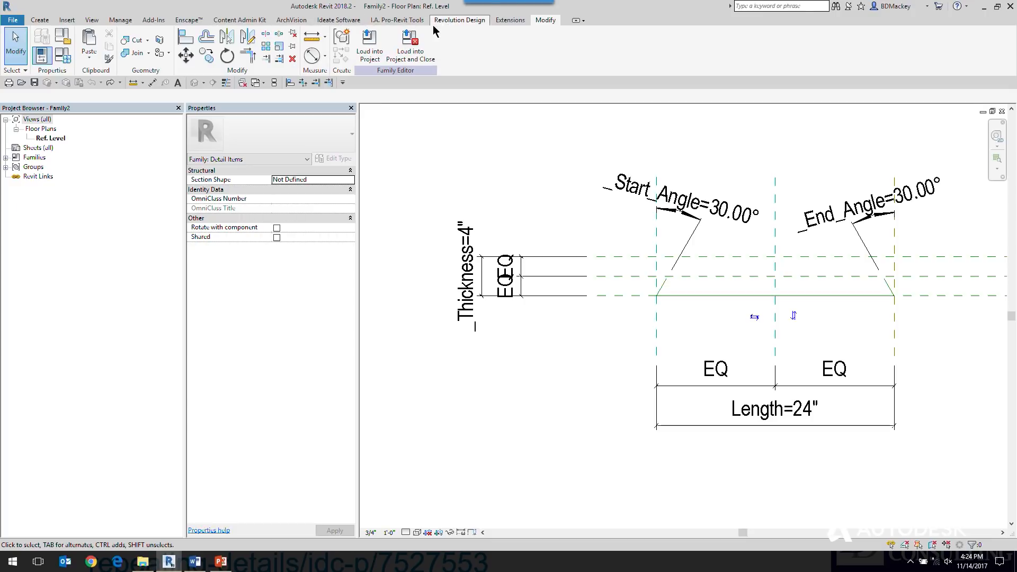
{"action": "left_click", "coordinate": [121, 20]}
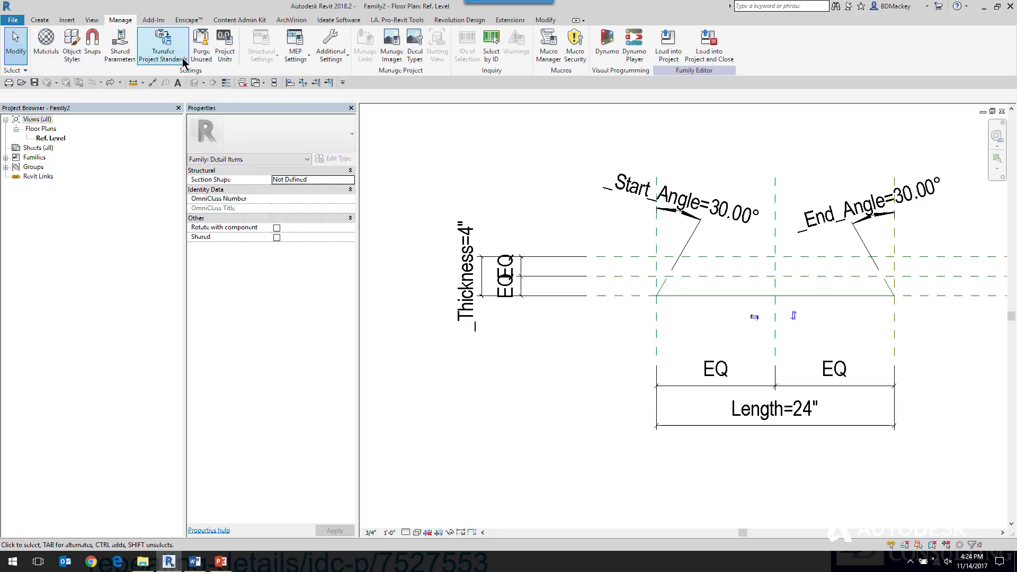
{"action": "left_click", "coordinate": [164, 51]}
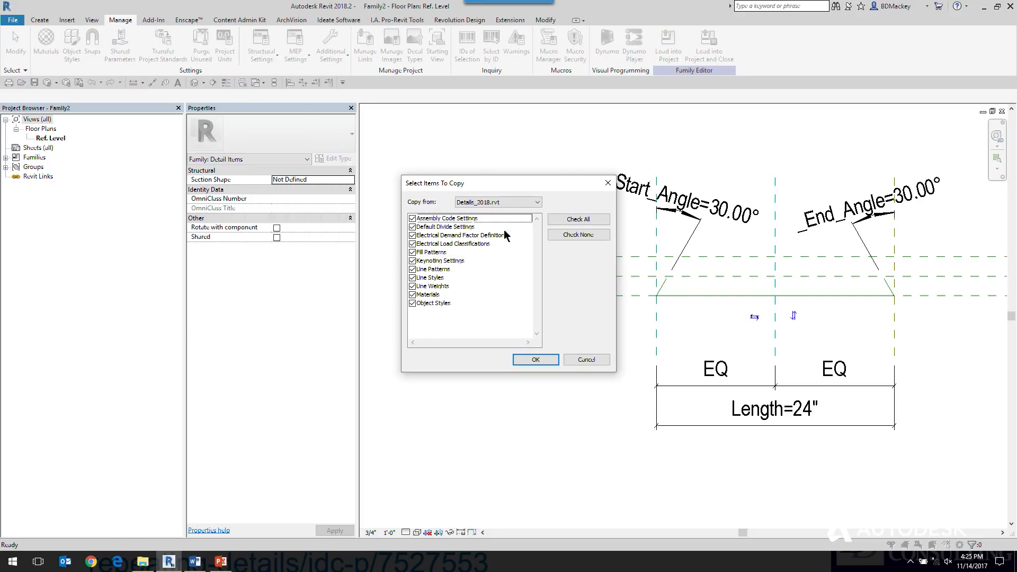
{"action": "left_click", "coordinate": [537, 203]}
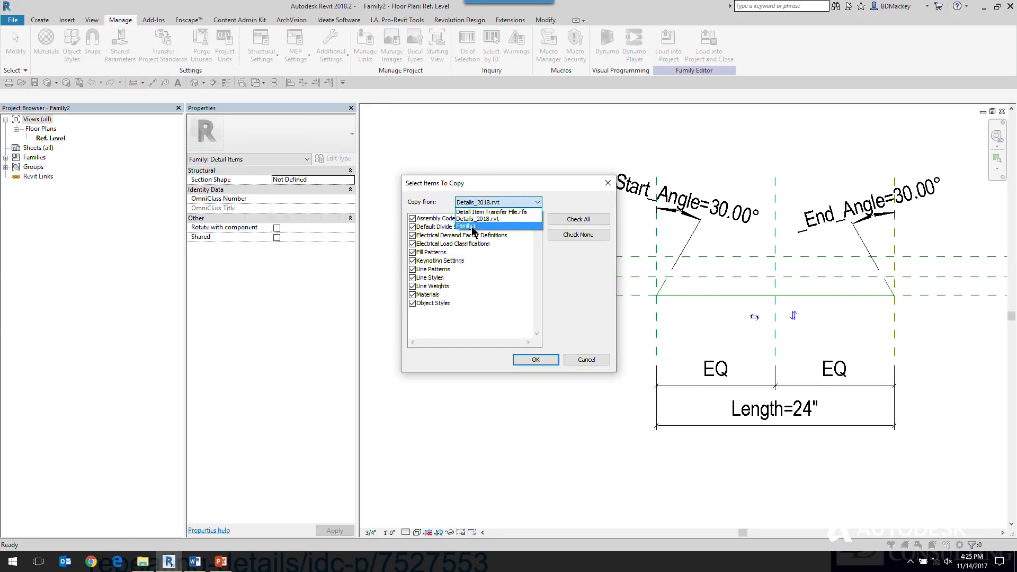
{"action": "left_click", "coordinate": [486, 212]}
{"action": "left_click", "coordinate": [582, 240]}
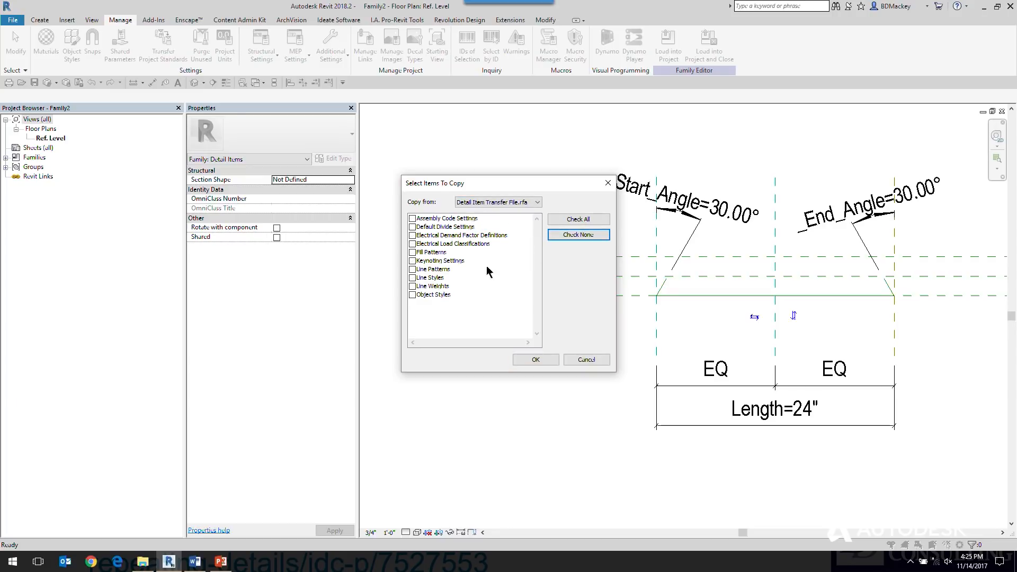
- Check Line Patterns, Line Styles, Line Weights, Object Styles and Fill Patterns for transfer, then cancel without copying them
{"action": "left_click", "coordinate": [412, 270]}
{"action": "left_click", "coordinate": [412, 278]}
{"action": "left_click", "coordinate": [413, 287]}
{"action": "left_click", "coordinate": [412, 295]}
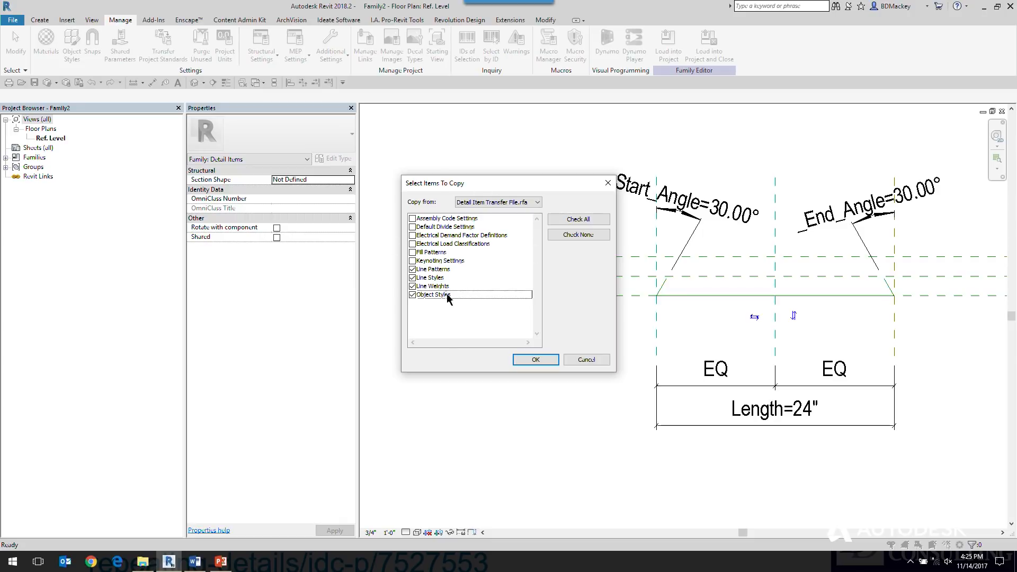
{"action": "left_click", "coordinate": [411, 251]}
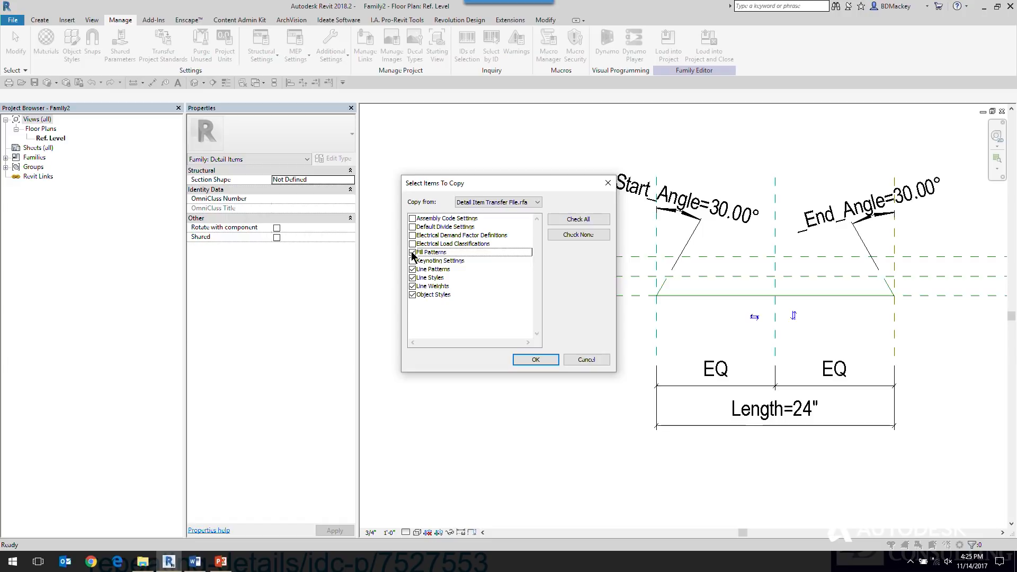
{"action": "left_click", "coordinate": [584, 356]}
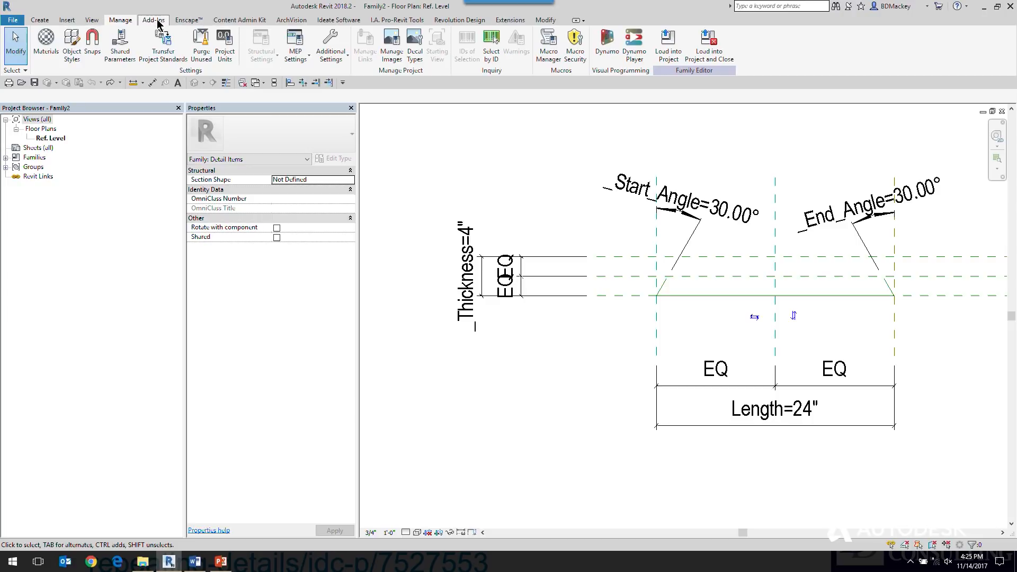
- Start a filled region to review the available filled region types, then cancel the sketch without drawing anything
{"action": "left_click", "coordinate": [41, 20]}
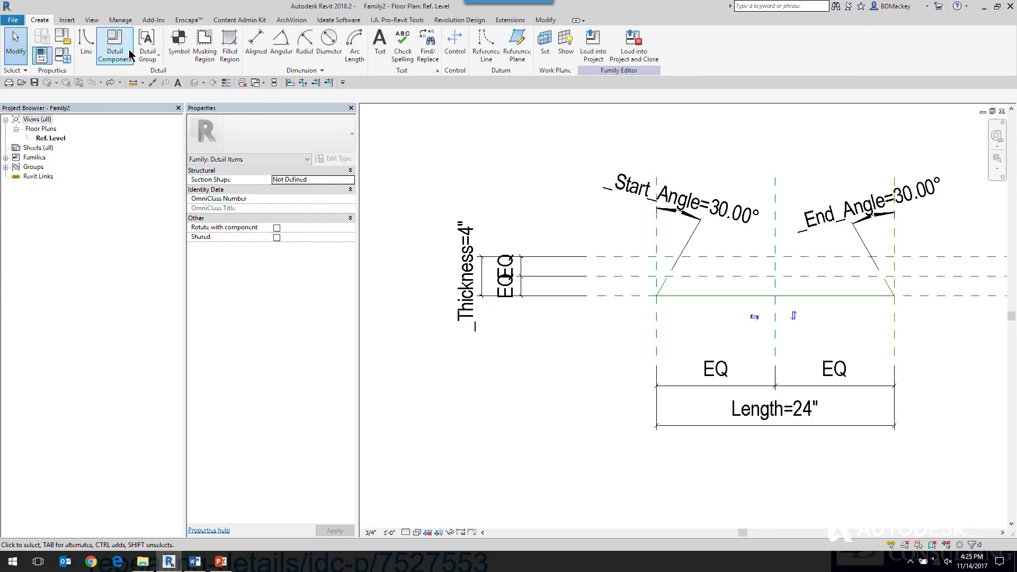
{"action": "left_click", "coordinate": [229, 47]}
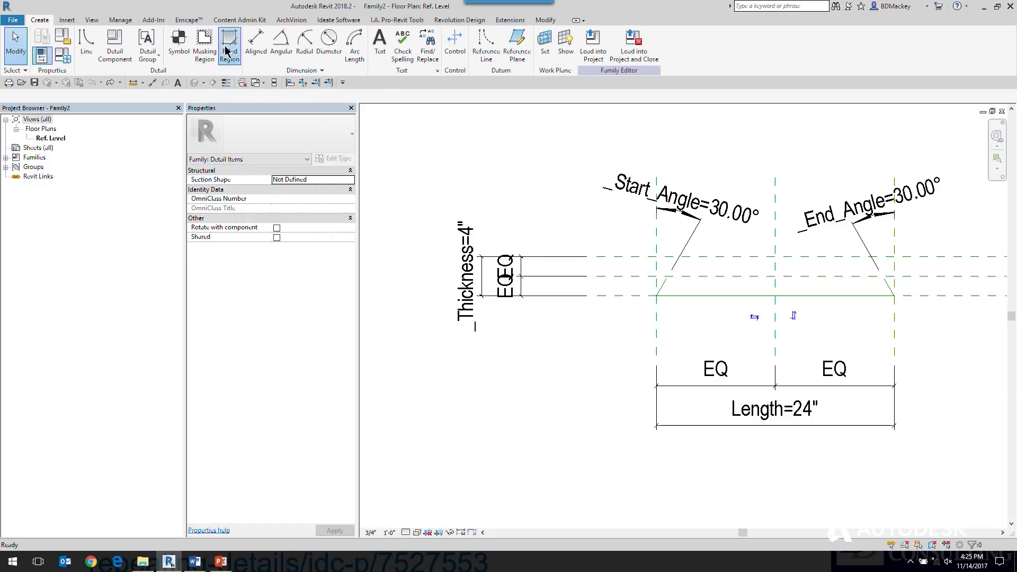
{"action": "left_click", "coordinate": [275, 139]}
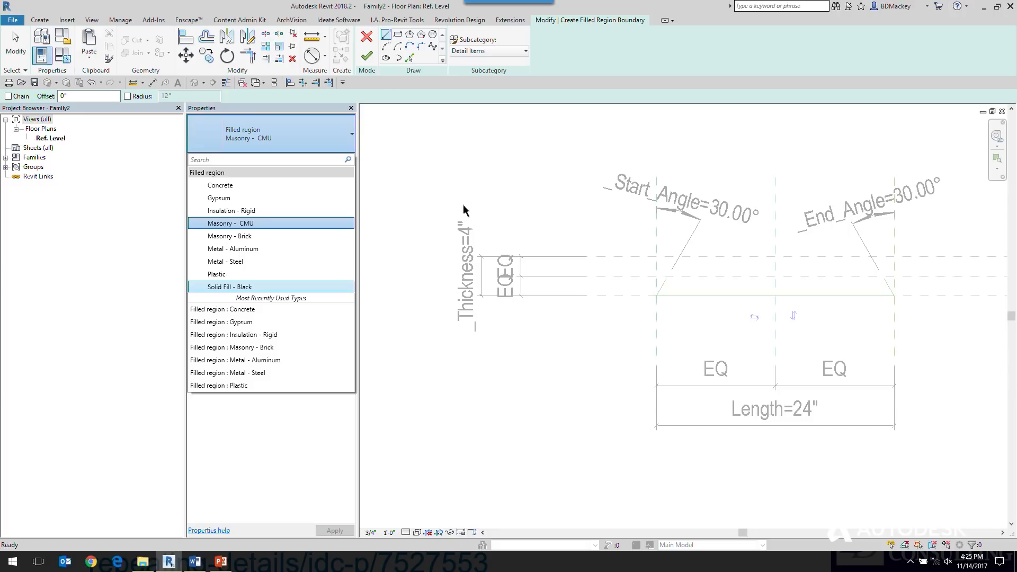
{"action": "left_click", "coordinate": [367, 36]}
{"action": "right_click", "coordinate": [436, 158]}
{"action": "right_click", "coordinate": [453, 167]}
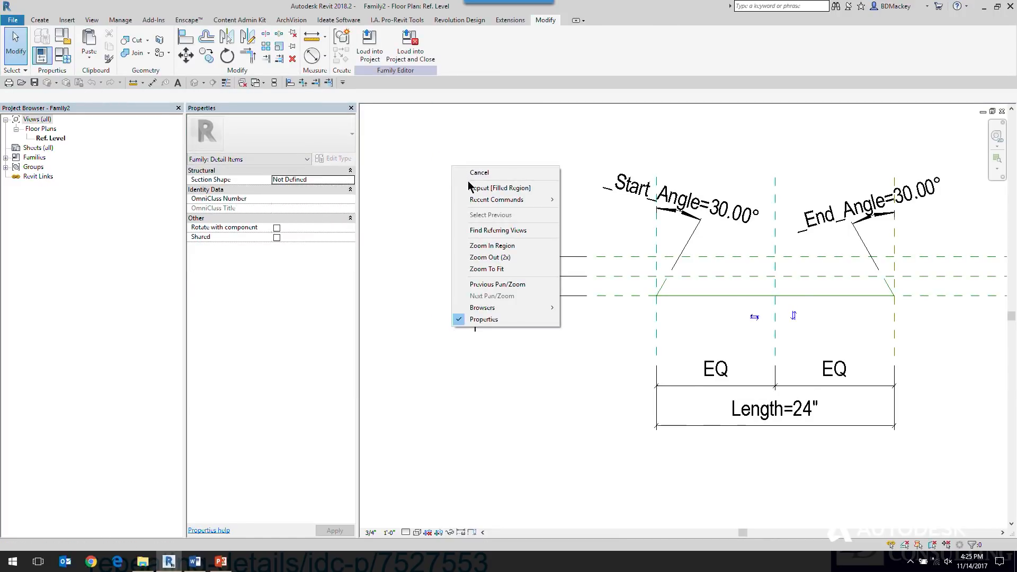
{"action": "left_click", "coordinate": [475, 171]}
- Copy all filled region samples from Detail Item Transfer File.rfa and paste them into Family2 above the geometry
{"action": "key", "text": "ctrl+Tab"}
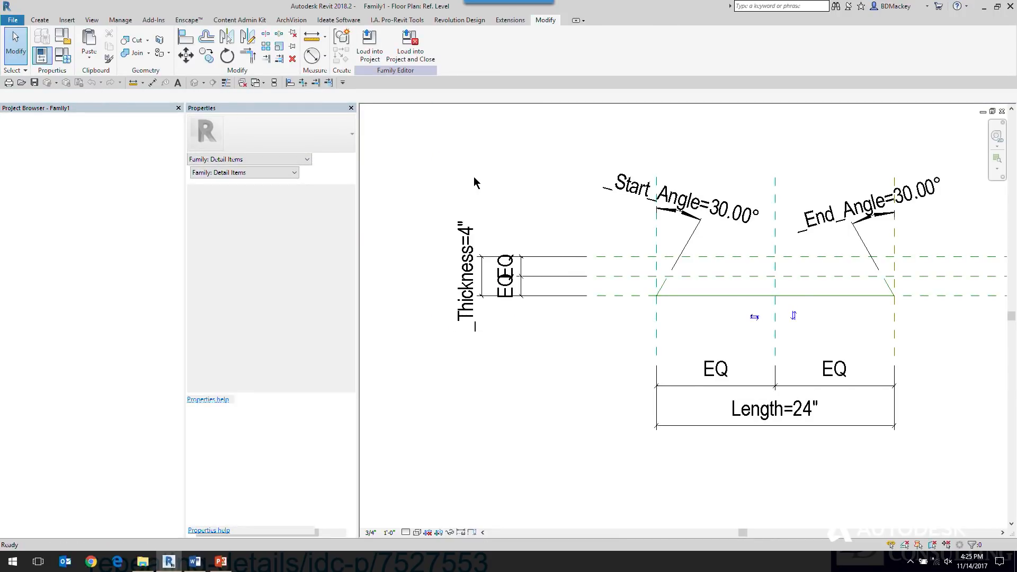
{"action": "key", "text": "ctrl+Tab"}
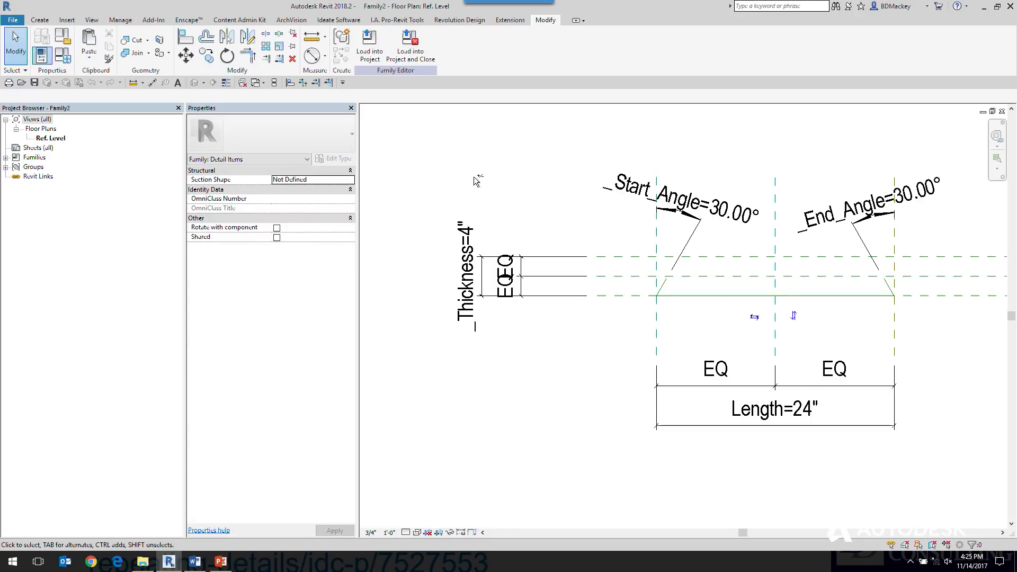
{"action": "key", "text": "ctrl+Tab"}
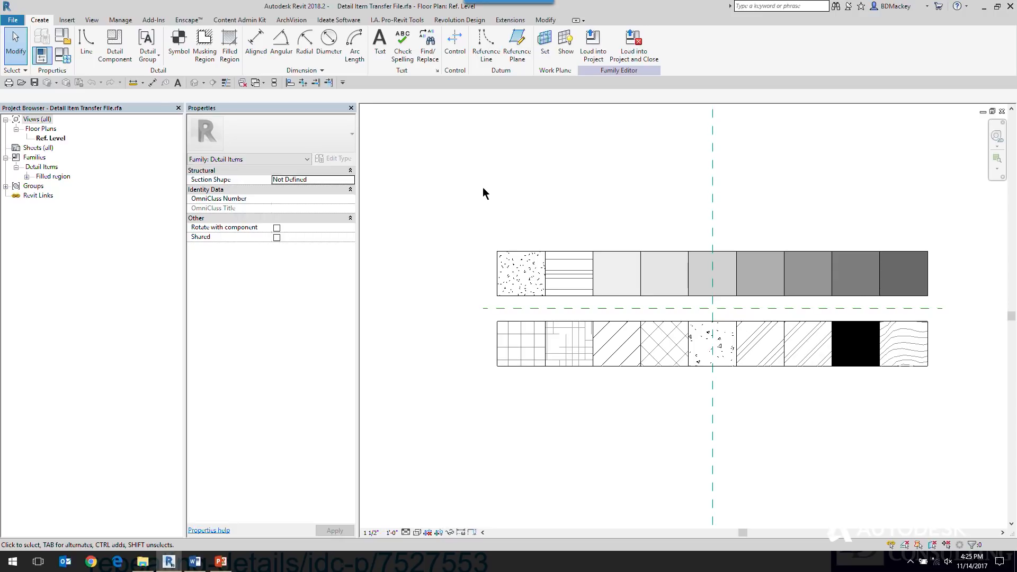
{"action": "left_click_drag", "start_coordinate": [494, 238], "coordinate": [933, 383]}
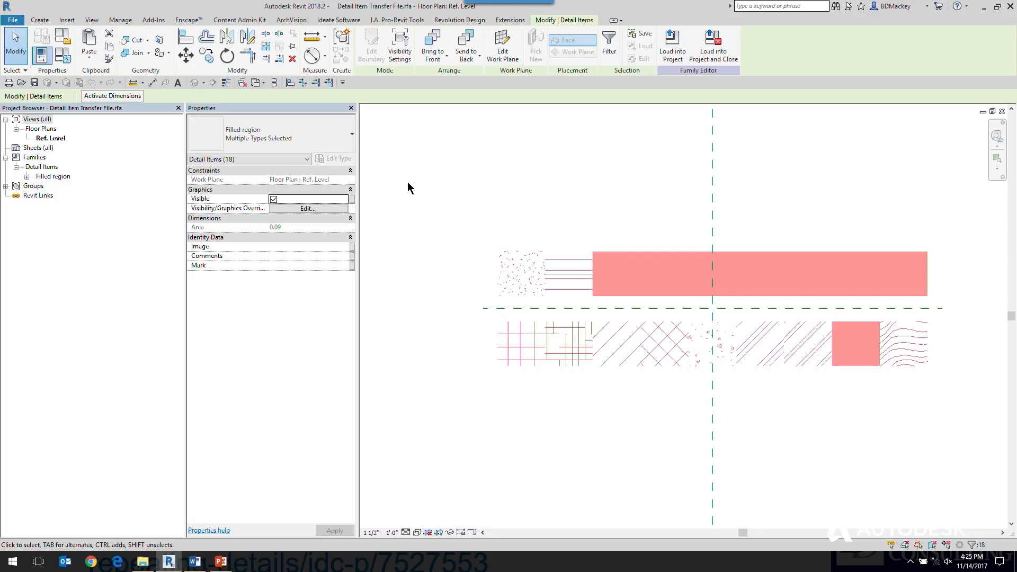
{"action": "key", "text": "ctrl+Tab"}
{"action": "left_click", "coordinate": [89, 56]}
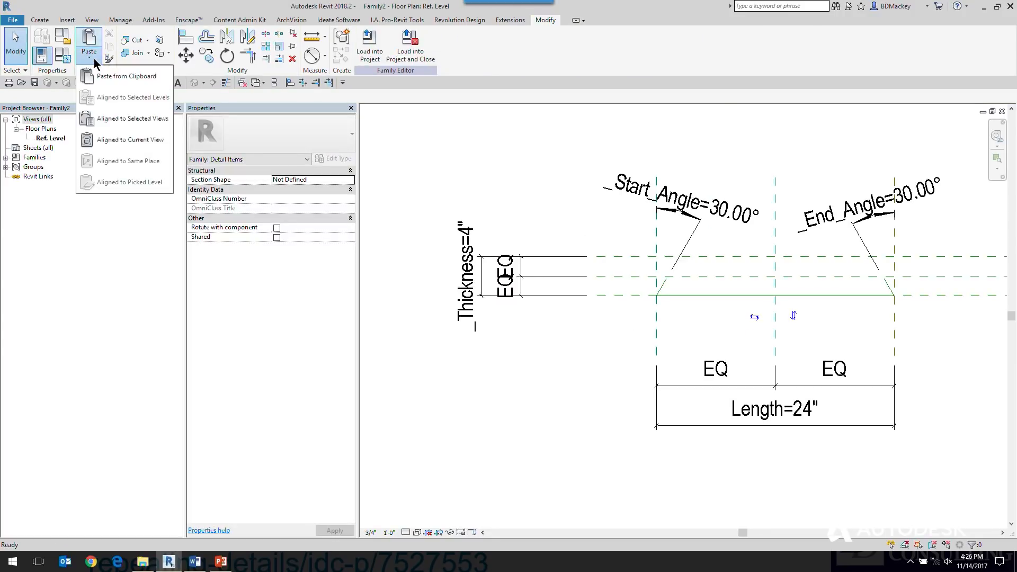
{"action": "left_click", "coordinate": [127, 76]}
{"action": "scroll", "coordinate": [461, 177], "scroll_direction": "down", "scroll_amount": 5}
{"action": "middle_click_drag", "start_coordinate": [466, 173], "coordinate": [786, 345]}
{"action": "left_click", "coordinate": [732, 317]}
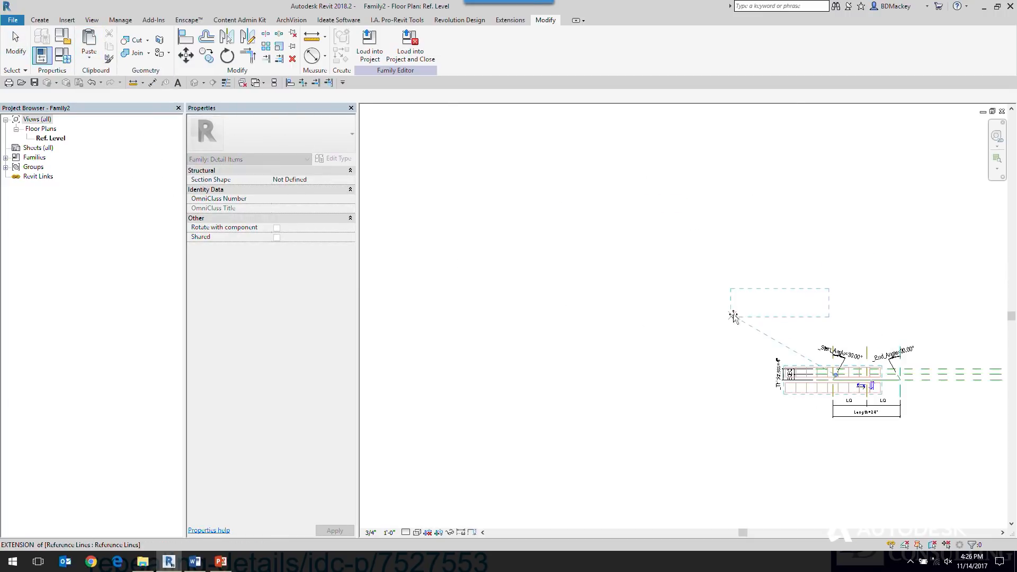
- Finish the paste, then select and delete the pasted filled region samples from the Family2 view
{"action": "left_click", "coordinate": [698, 254]}
{"action": "left_click_drag", "start_coordinate": [698, 253], "coordinate": [852, 343]}
{"action": "key", "text": "Delete"}
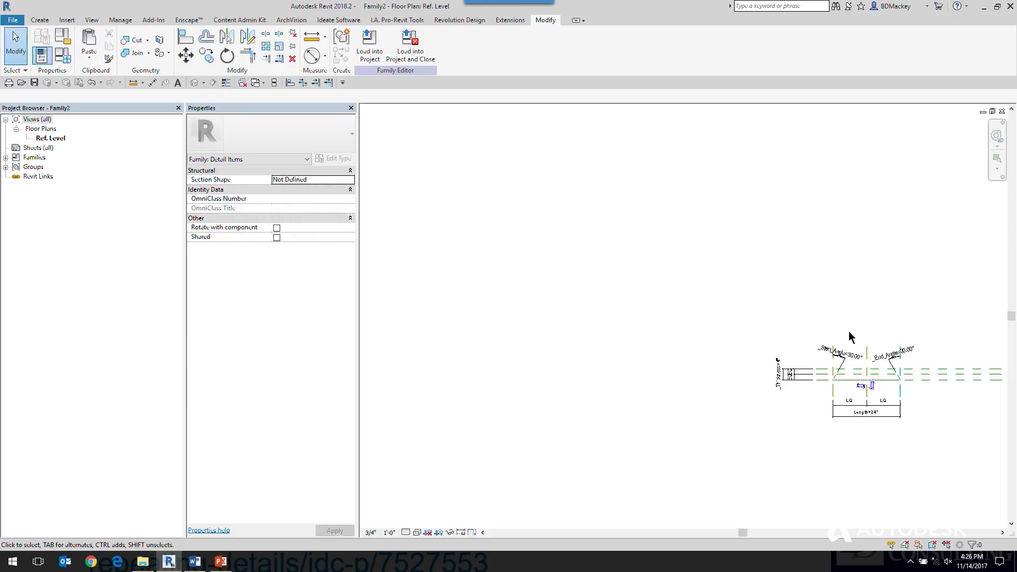
{"action": "middle_click_drag", "start_coordinate": [851, 337], "coordinate": [729, 188]}
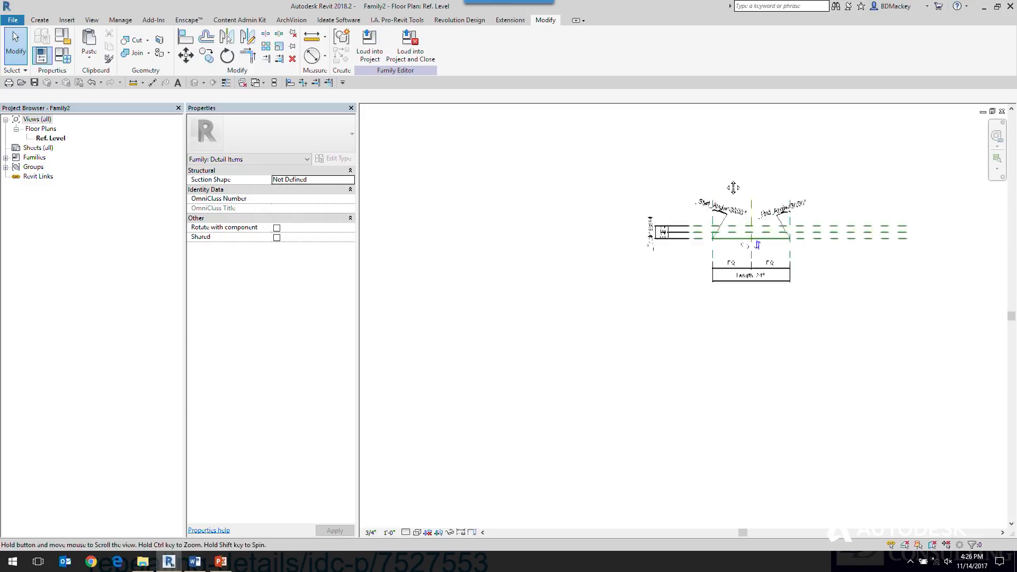
{"action": "scroll", "coordinate": [741, 223], "scroll_direction": "up", "scroll_amount": 4}
{"action": "middle_click_drag", "start_coordinate": [667, 299], "coordinate": [789, 278]}
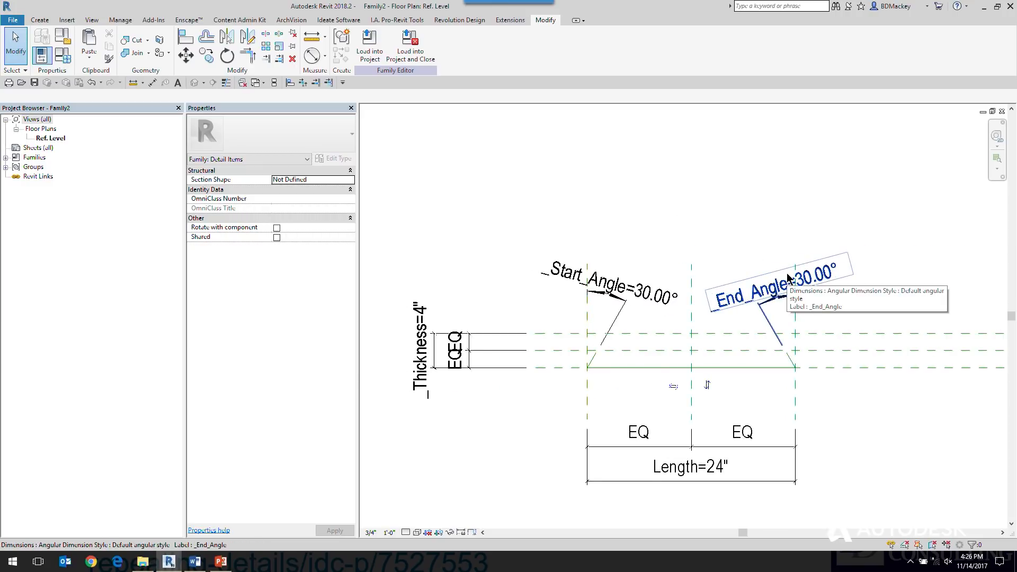
- Point out _BDM_DetailOS_Rename.txt and _BDM_RFA.bat in the Templates folder in File Explorer, then return to the Revit family
{"action": "left_click", "coordinate": [142, 561]}
{"action": "left_click", "coordinate": [443, 264]}
{"action": "left_click", "coordinate": [435, 272]}
{"action": "left_click", "coordinate": [439, 265]}
{"action": "left_click", "coordinate": [437, 274]}
{"action": "left_click", "coordinate": [438, 265]}
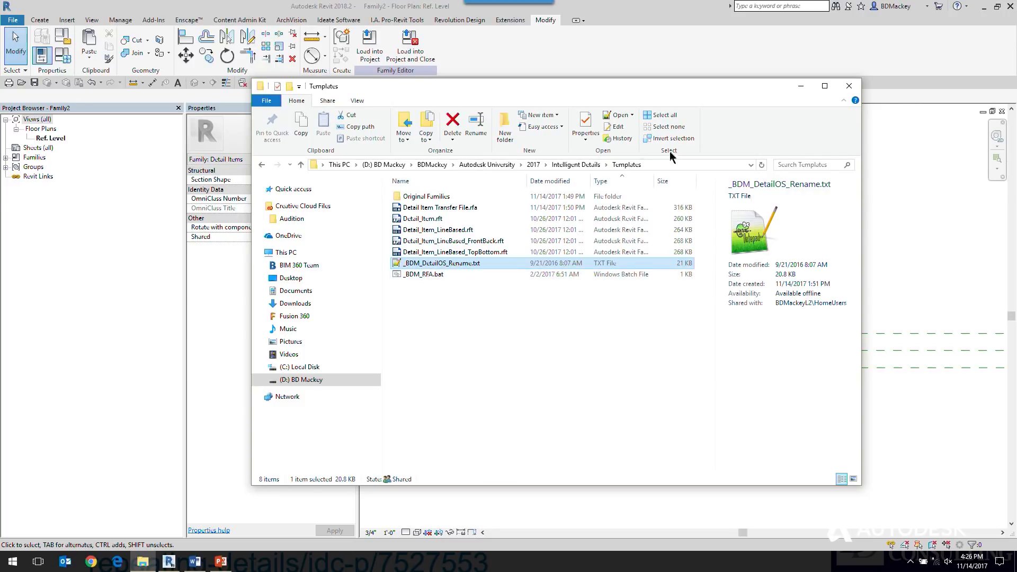
{"action": "left_click", "coordinate": [801, 86]}
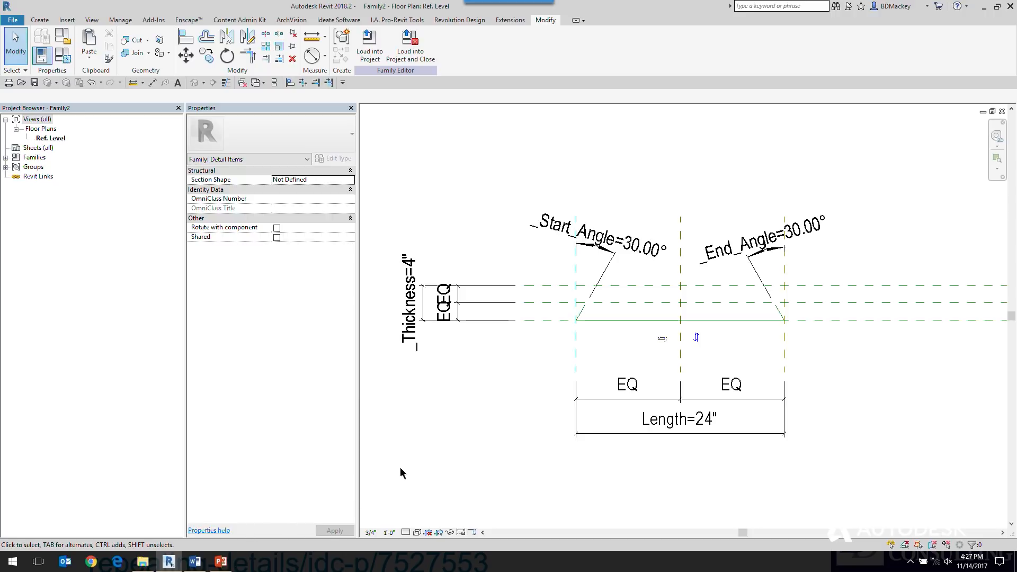
{"action": "middle_click_drag", "start_coordinate": [418, 448], "coordinate": [429, 423]}
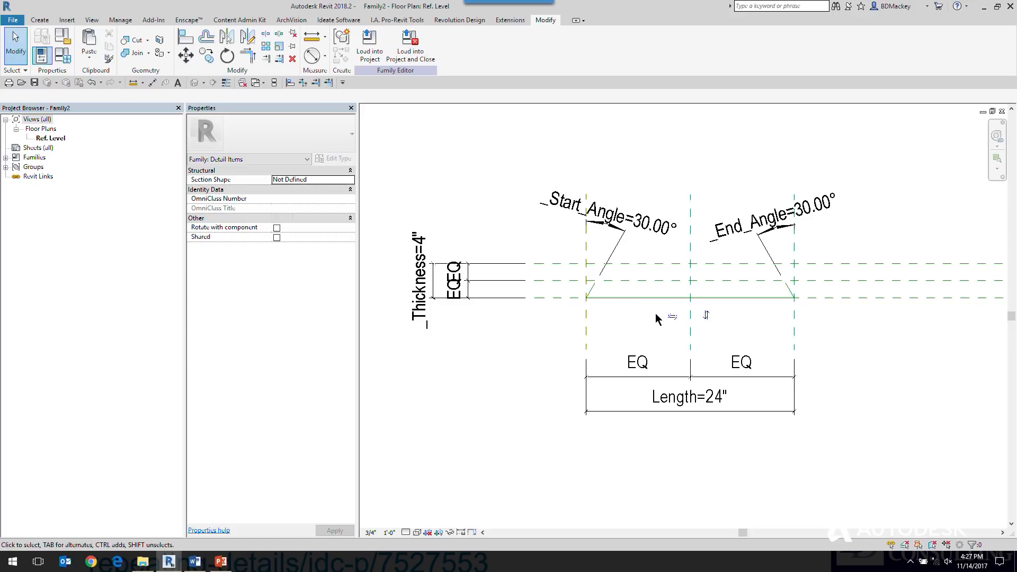
- Start a filled region in the family and set its type to Gypsum
{"action": "scroll", "coordinate": [599, 316], "scroll_direction": "up", "scroll_amount": 3}
{"action": "middle_click_drag", "start_coordinate": [618, 321], "coordinate": [604, 319]}
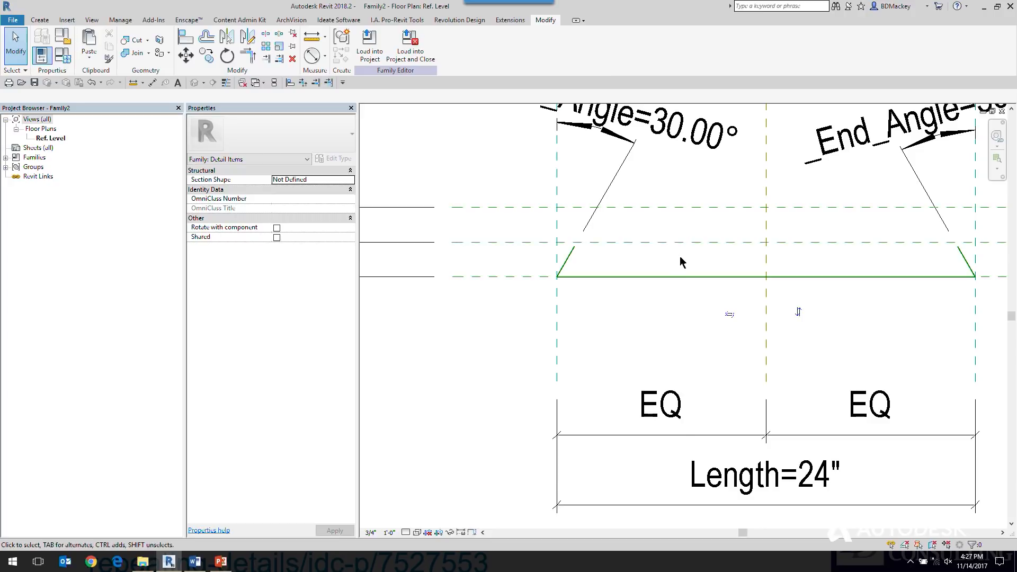
{"action": "middle_click_drag", "start_coordinate": [678, 262], "coordinate": [592, 273]}
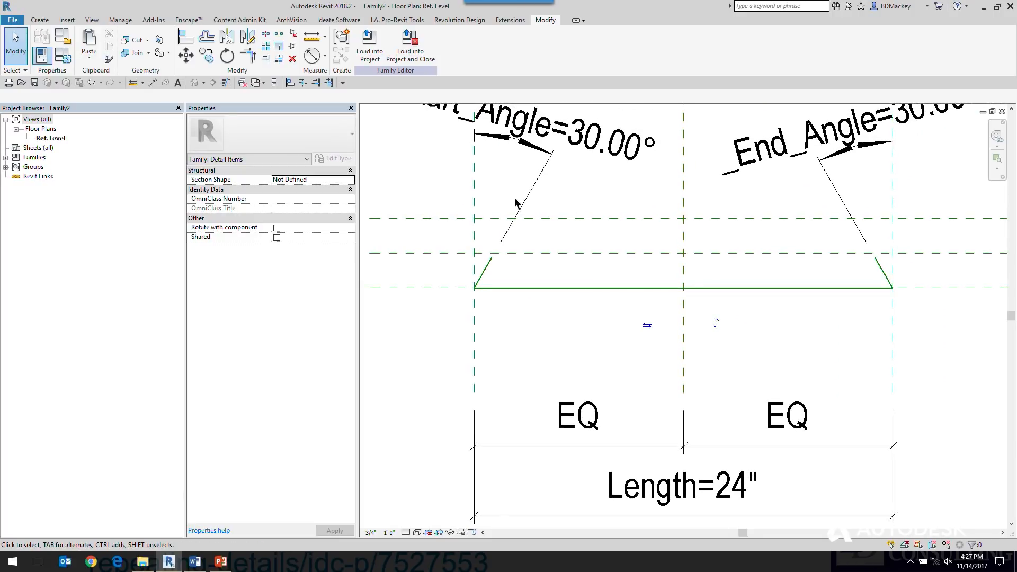
{"action": "left_click", "coordinate": [44, 23]}
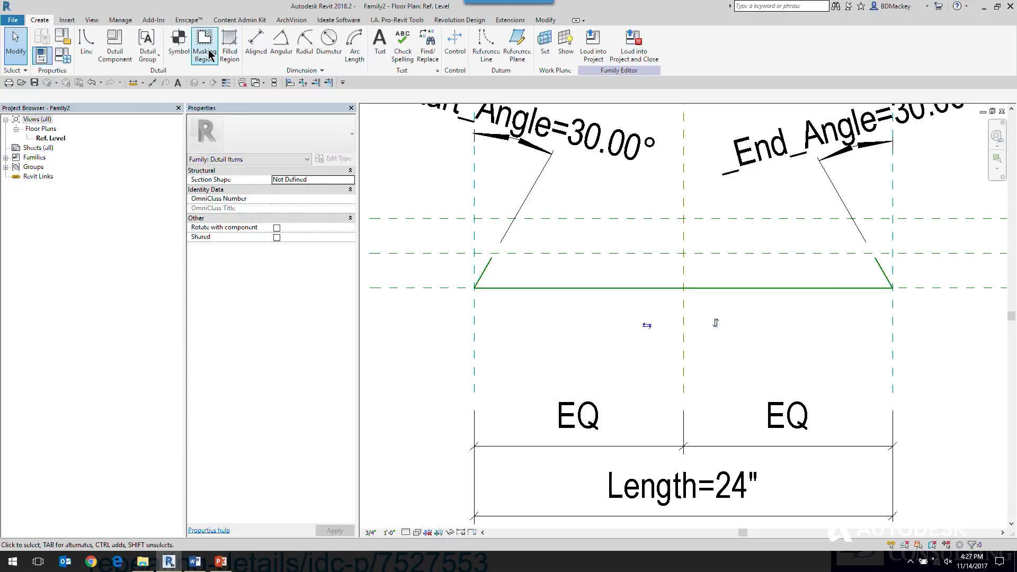
{"action": "left_click", "coordinate": [230, 47]}
{"action": "left_click", "coordinate": [289, 142]}
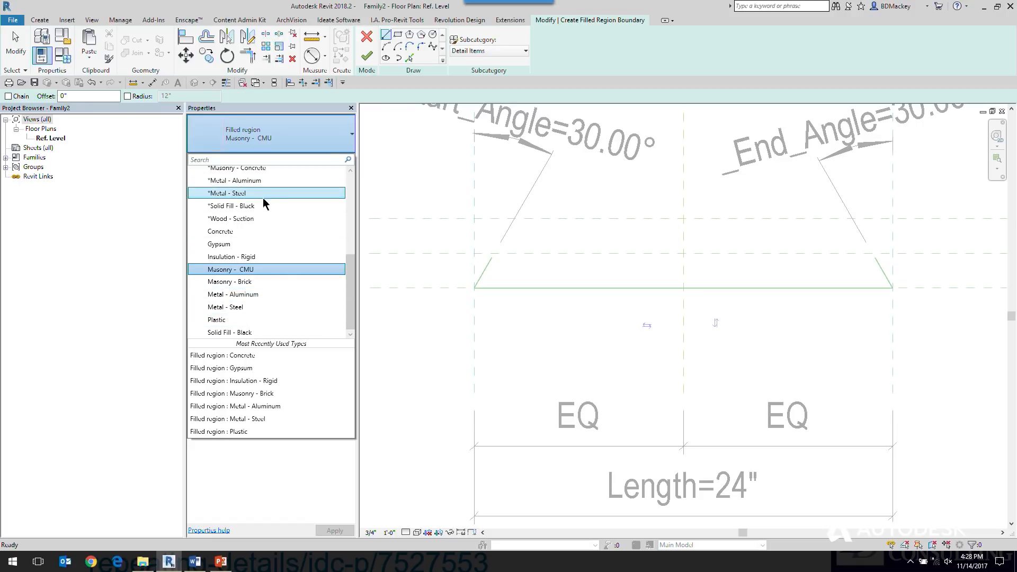
{"action": "left_click", "coordinate": [249, 269]}
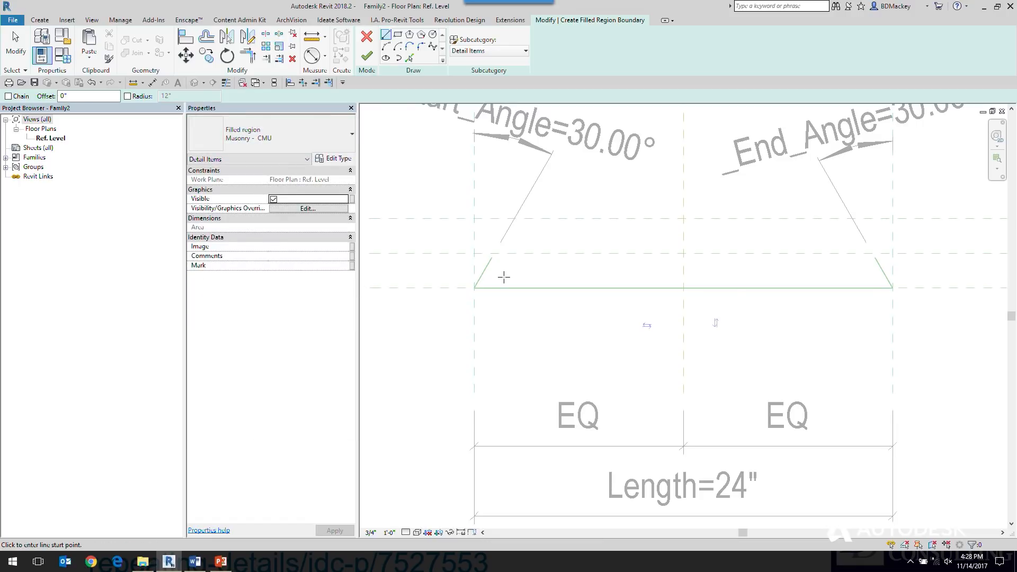
{"action": "left_click", "coordinate": [281, 140]}
{"action": "left_click", "coordinate": [228, 244]}
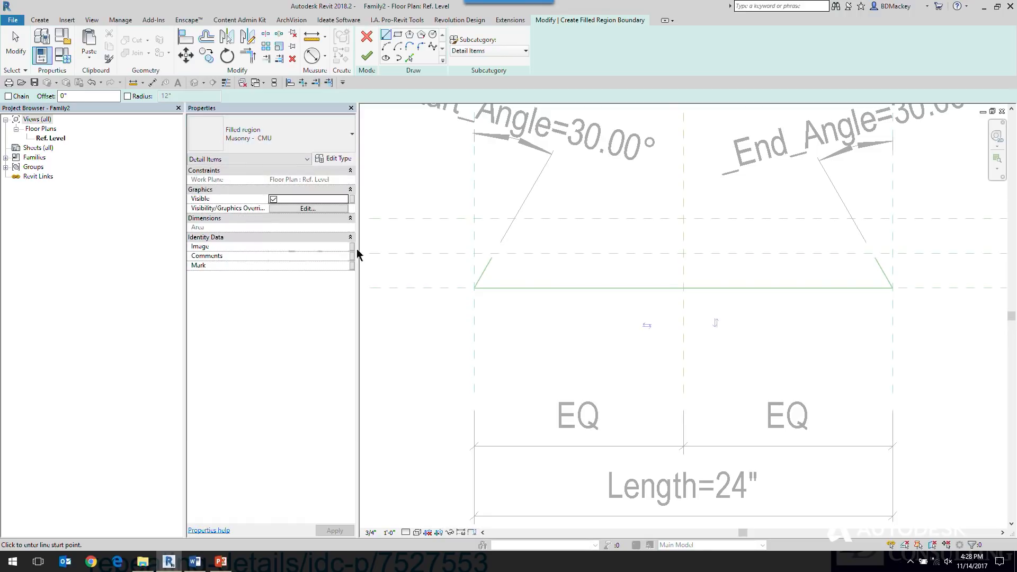
{"action": "scroll", "coordinate": [504, 268], "scroll_direction": "up", "scroll_amount": 3}
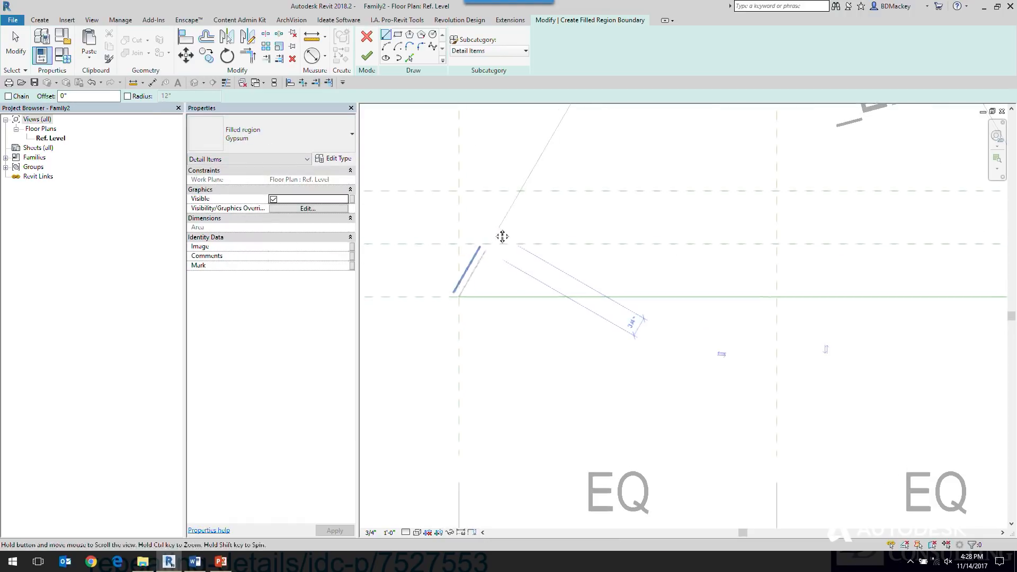
- Sketch <Invisible lines> boundary segments along the start and end angled reference lines and lock them in place
{"action": "left_click", "coordinate": [506, 50]}
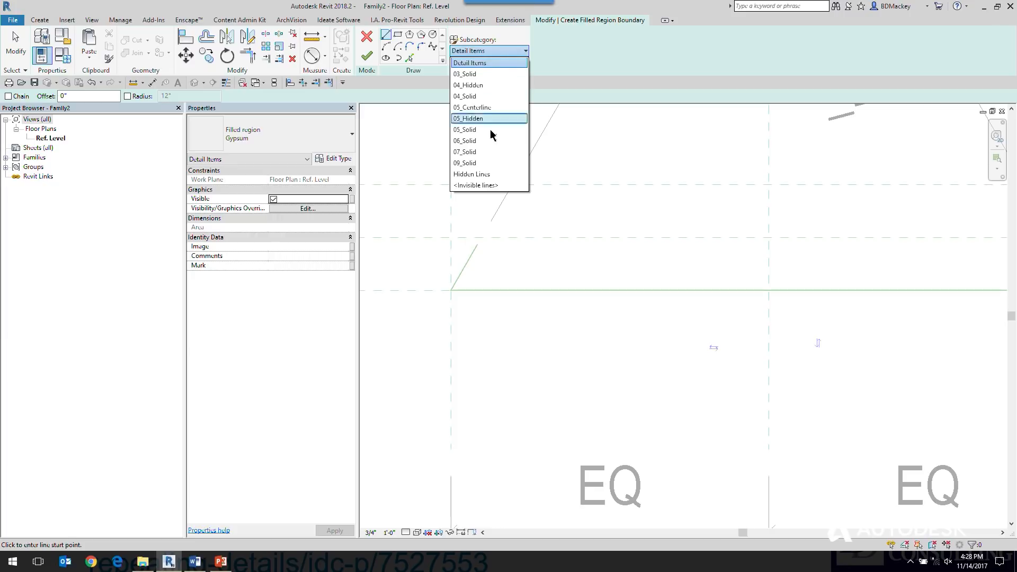
{"action": "left_click", "coordinate": [476, 185]}
{"action": "left_click", "coordinate": [463, 266]}
{"action": "left_click", "coordinate": [483, 234]}
{"action": "middle_click_drag", "start_coordinate": [769, 279], "coordinate": [474, 212]}
{"action": "left_click", "coordinate": [760, 183]}
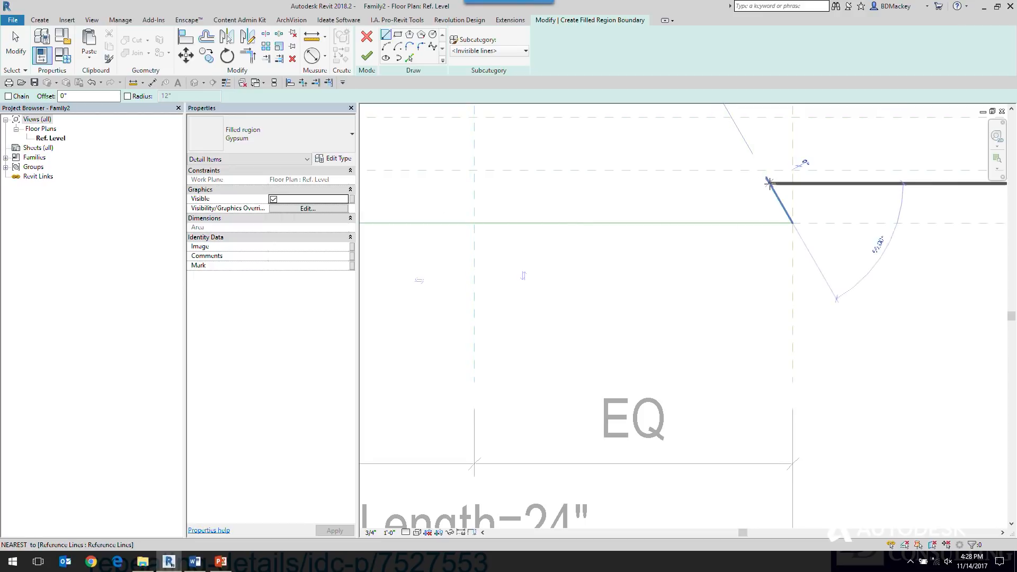
{"action": "left_click", "coordinate": [753, 197]}
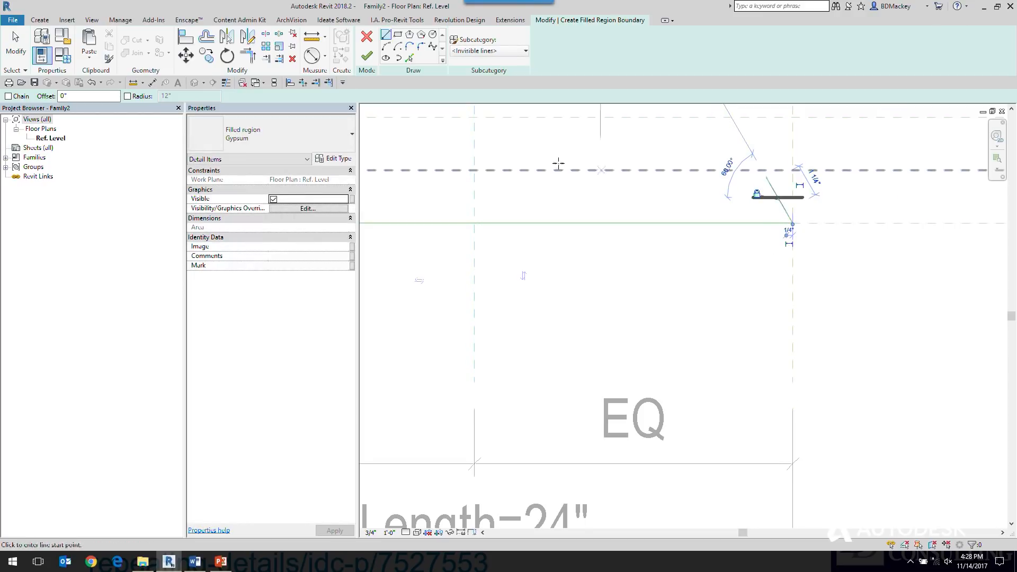
{"action": "middle_click_drag", "start_coordinate": [757, 194], "coordinate": [818, 191]}
- Sketch 05_Solid boundary lines along the upper and lower reference planes, about 12" and 8 1/2" long, and lock them
{"action": "left_click", "coordinate": [489, 50]}
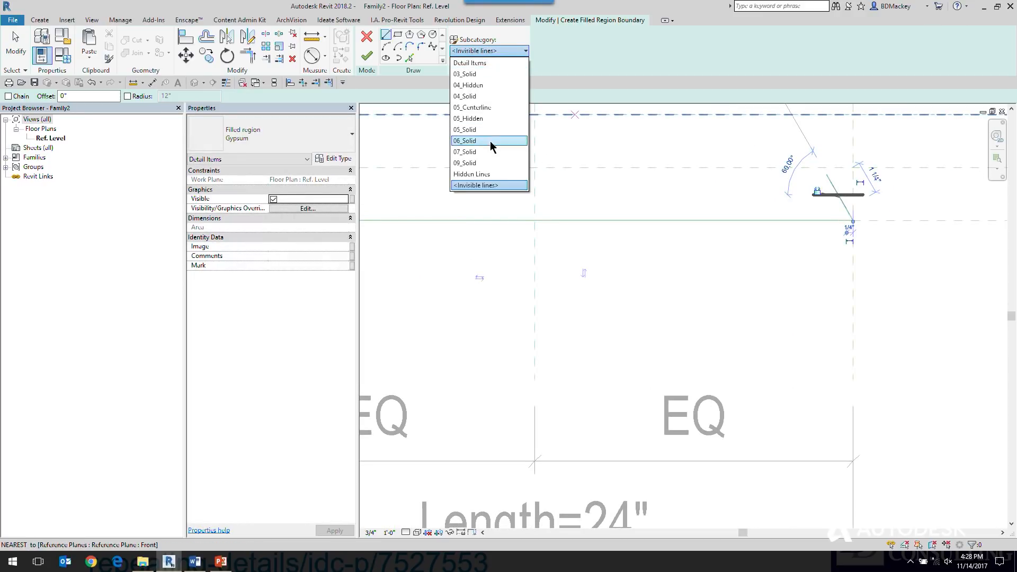
{"action": "left_click", "coordinate": [464, 129]}
{"action": "scroll", "coordinate": [597, 194], "scroll_direction": "down", "scroll_amount": 3}
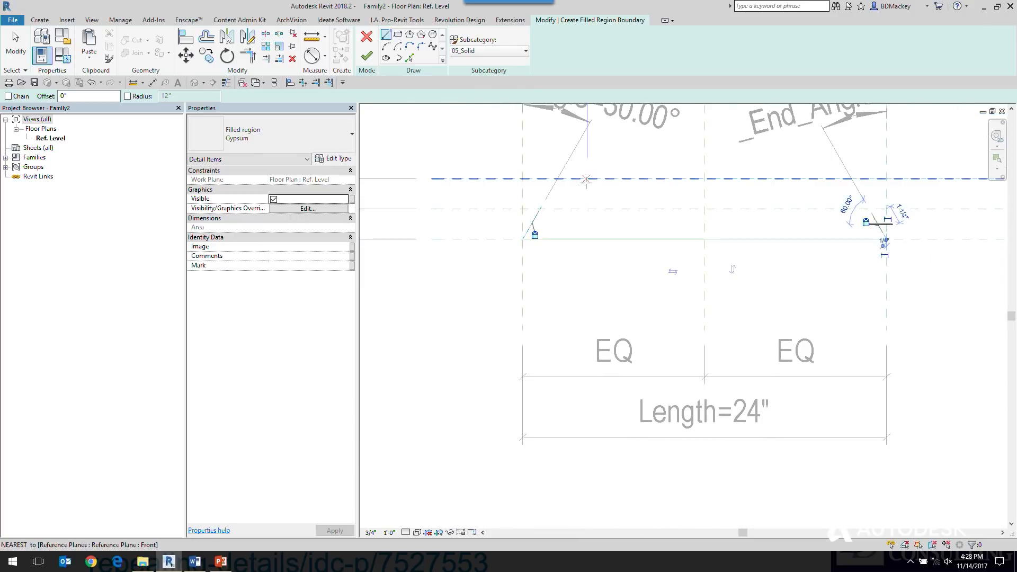
{"action": "left_click", "coordinate": [587, 178]}
{"action": "left_click", "coordinate": [746, 193]}
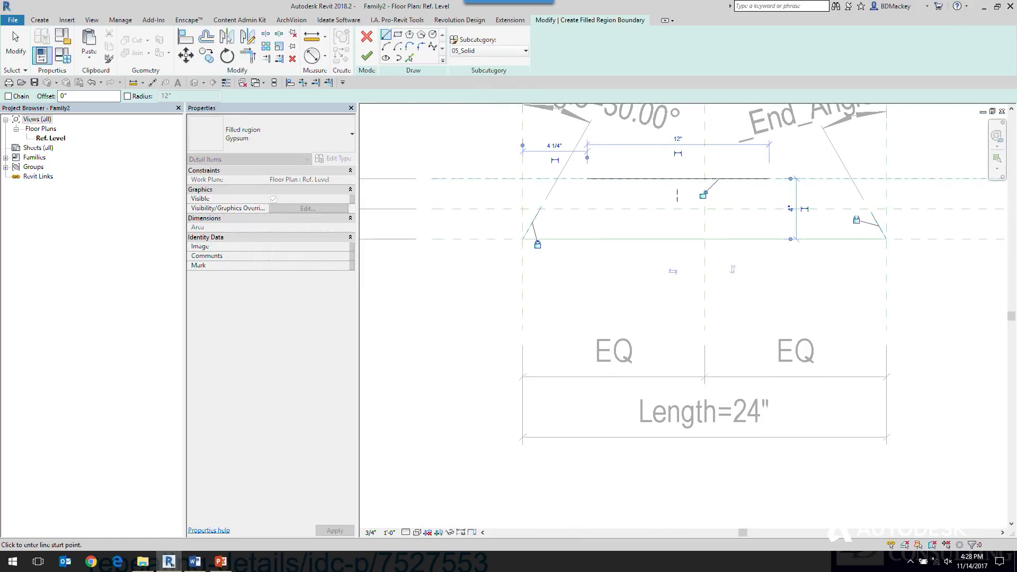
{"action": "left_click", "coordinate": [769, 239]}
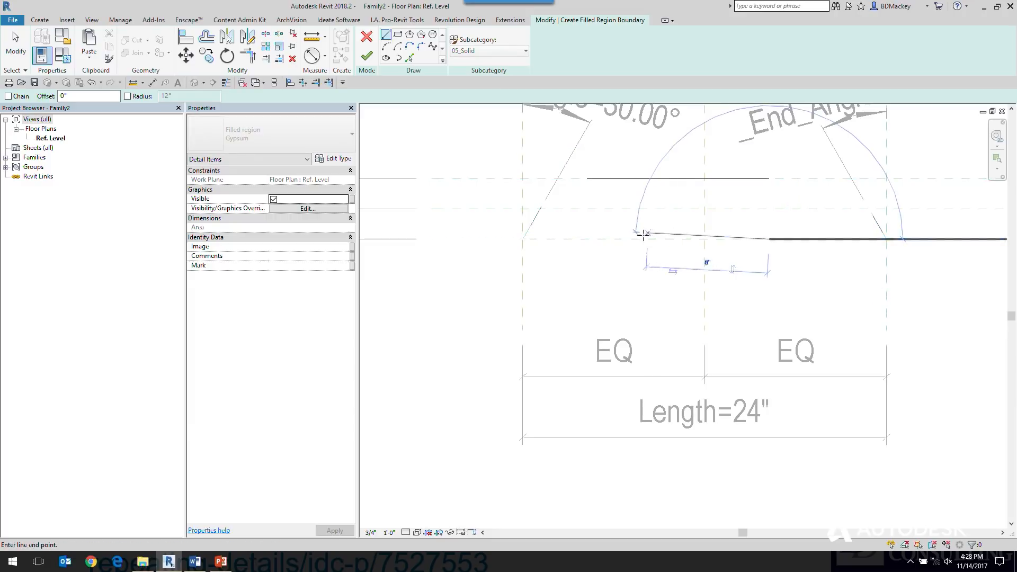
{"action": "left_click", "coordinate": [640, 237]}
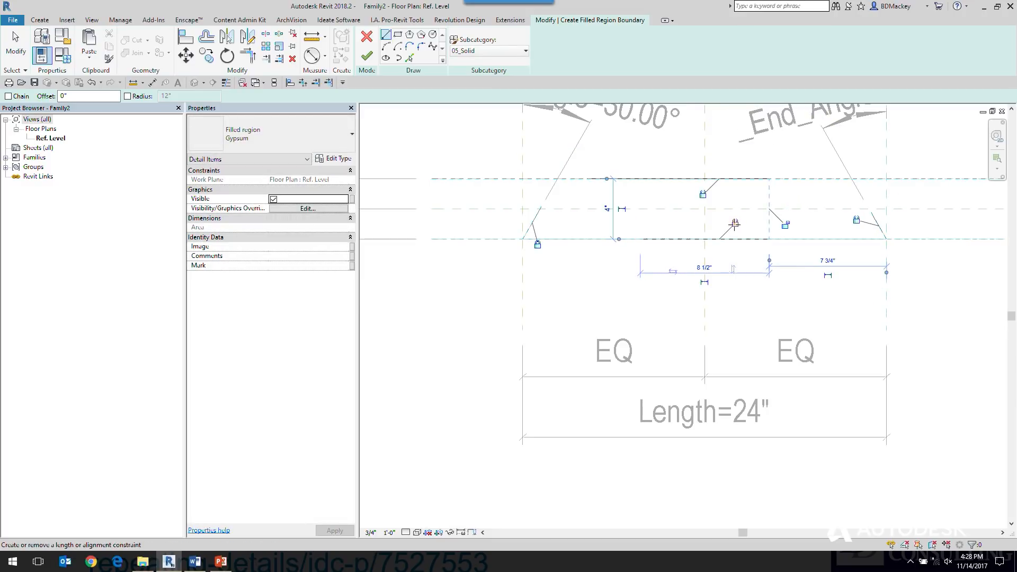
{"action": "key", "text": "Escape"}
{"action": "key", "text": "Escape"}
- Trim the four boundary lines to each other into a closed trapezoid and finish the filled region
{"action": "left_click", "coordinate": [605, 183]}
{"action": "left_click", "coordinate": [744, 181]}
{"action": "left_click", "coordinate": [875, 219]}
{"action": "left_click", "coordinate": [877, 223]}
{"action": "left_click", "coordinate": [715, 239]}
{"action": "left_click", "coordinate": [661, 239]}
{"action": "left_click", "coordinate": [542, 207]}
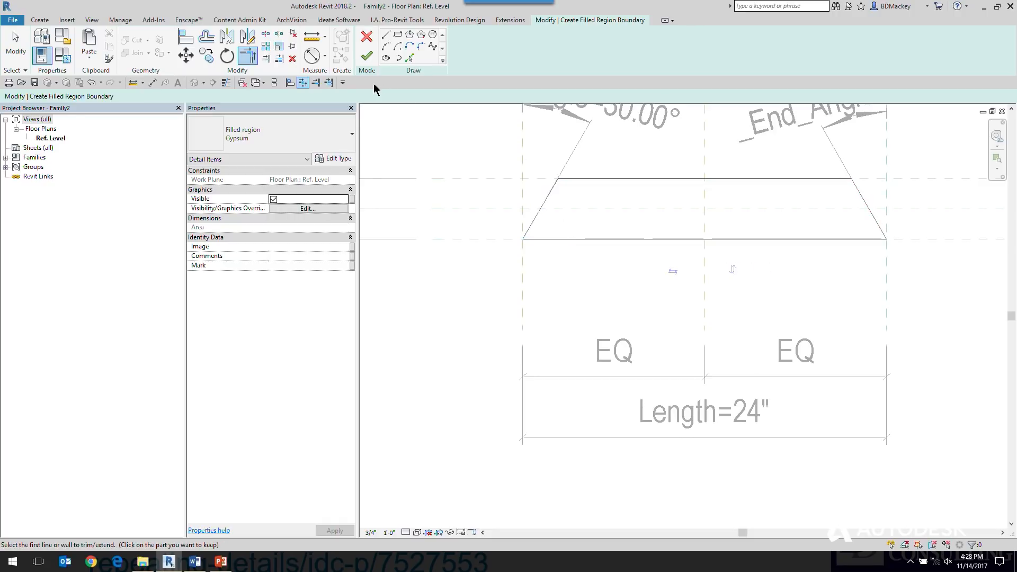
{"action": "left_click", "coordinate": [367, 55]}
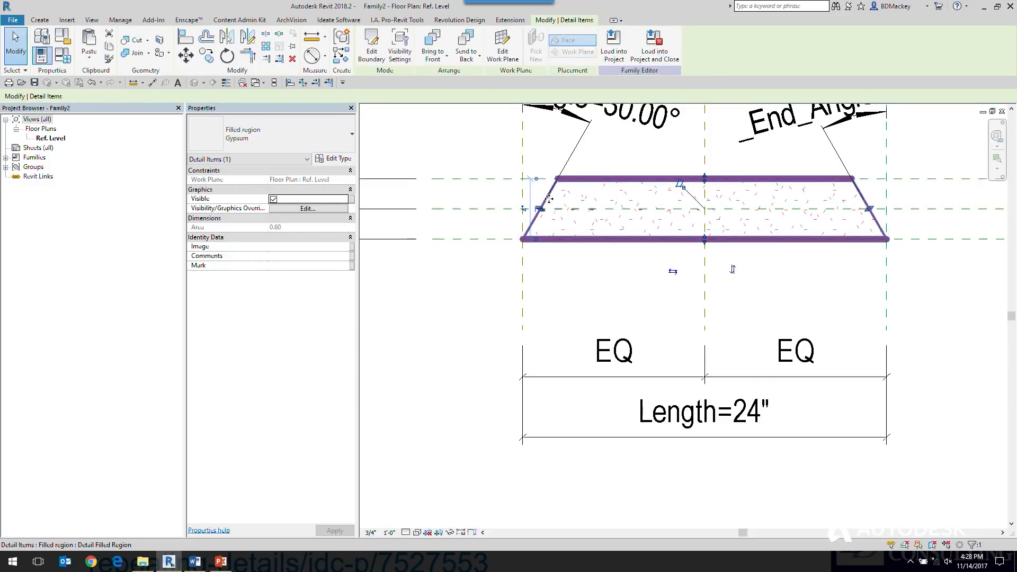
- Temporarily hide the filled region's category and draw 05_Solid lines locked along the start and end angled reference lines
{"action": "scroll", "coordinate": [550, 198], "scroll_direction": "up", "scroll_amount": 1}
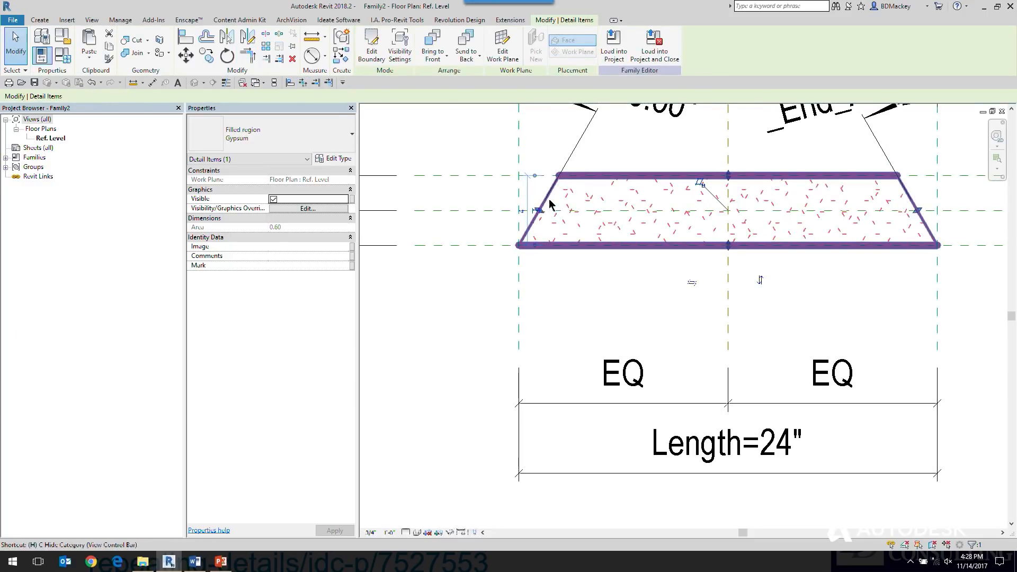
{"action": "key", "text": "c"}
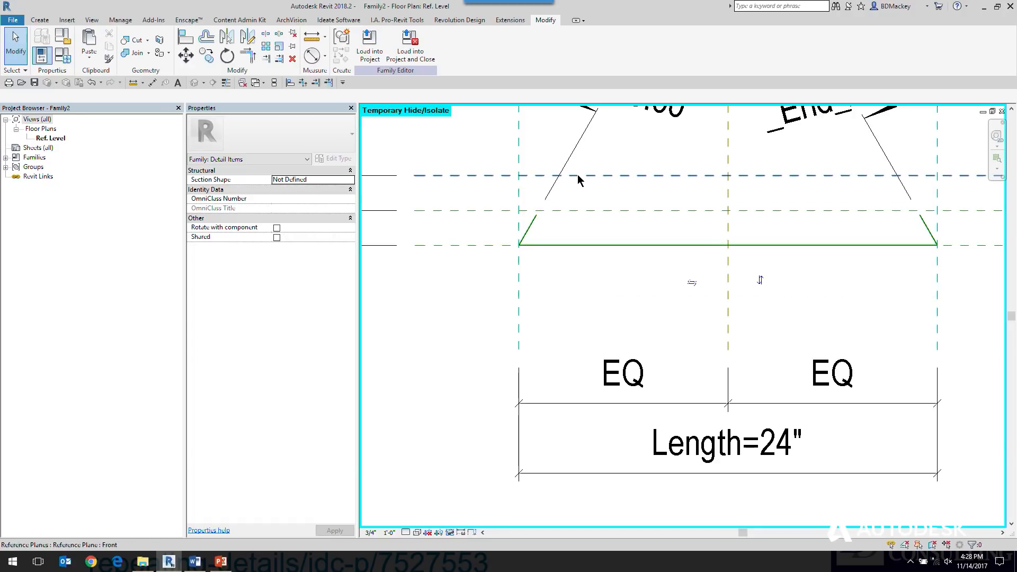
{"action": "left_click", "coordinate": [40, 20]}
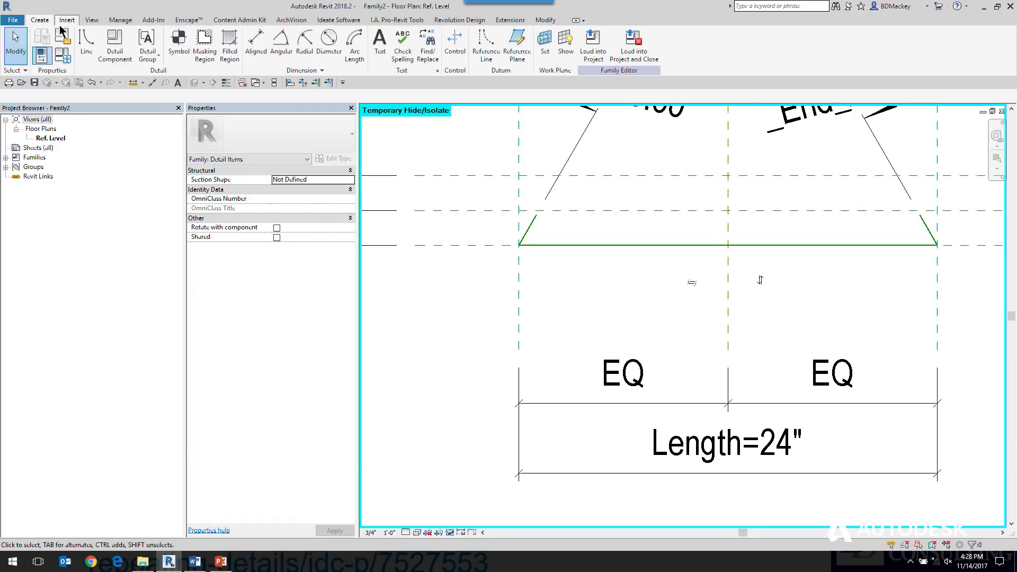
{"action": "left_click", "coordinate": [86, 45]}
{"action": "left_click", "coordinate": [475, 50]}
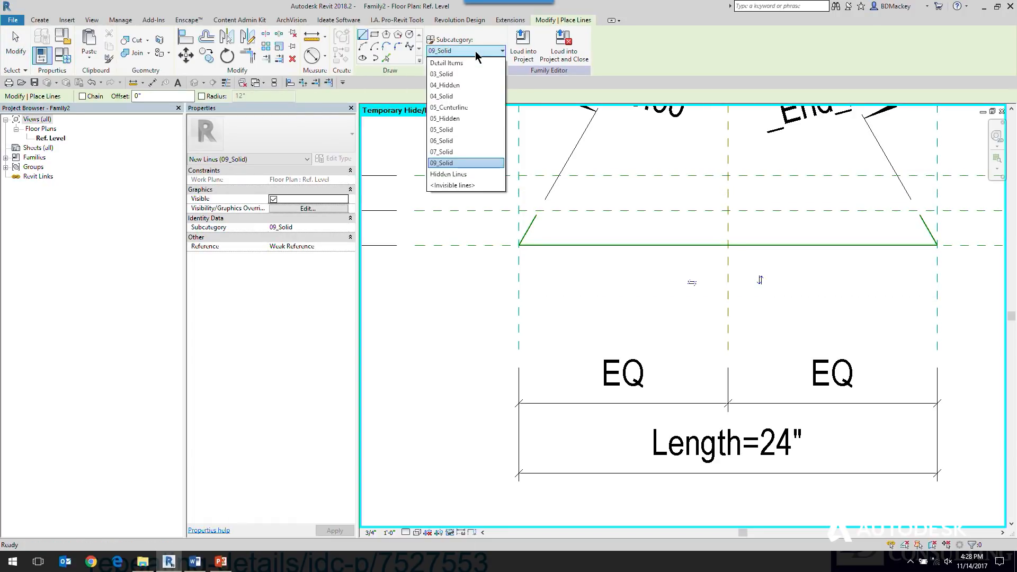
{"action": "left_click", "coordinate": [448, 129]}
{"action": "scroll", "coordinate": [527, 233], "scroll_direction": "up", "scroll_amount": 3}
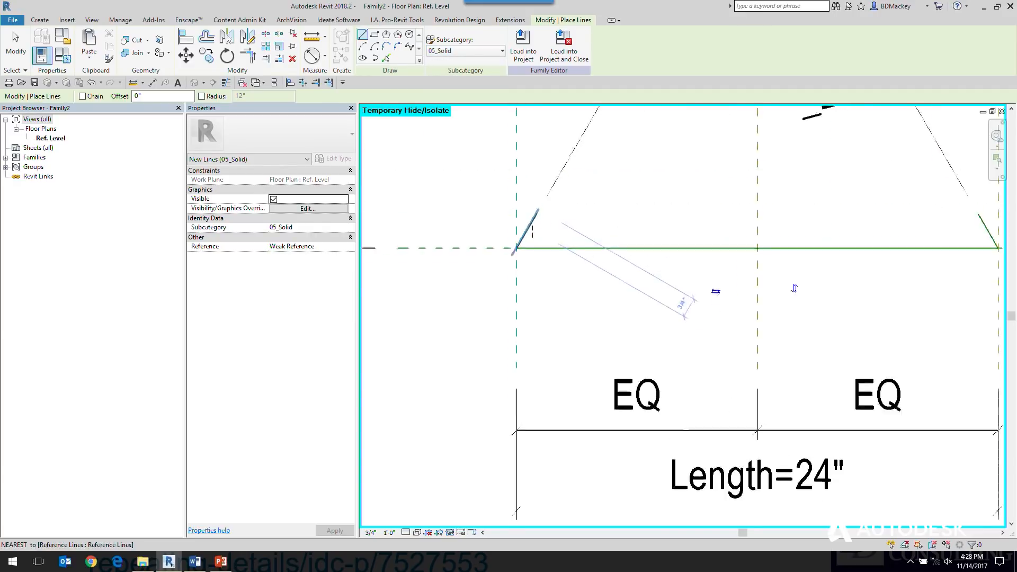
{"action": "left_click", "coordinate": [524, 235]}
{"action": "left_click", "coordinate": [567, 159]}
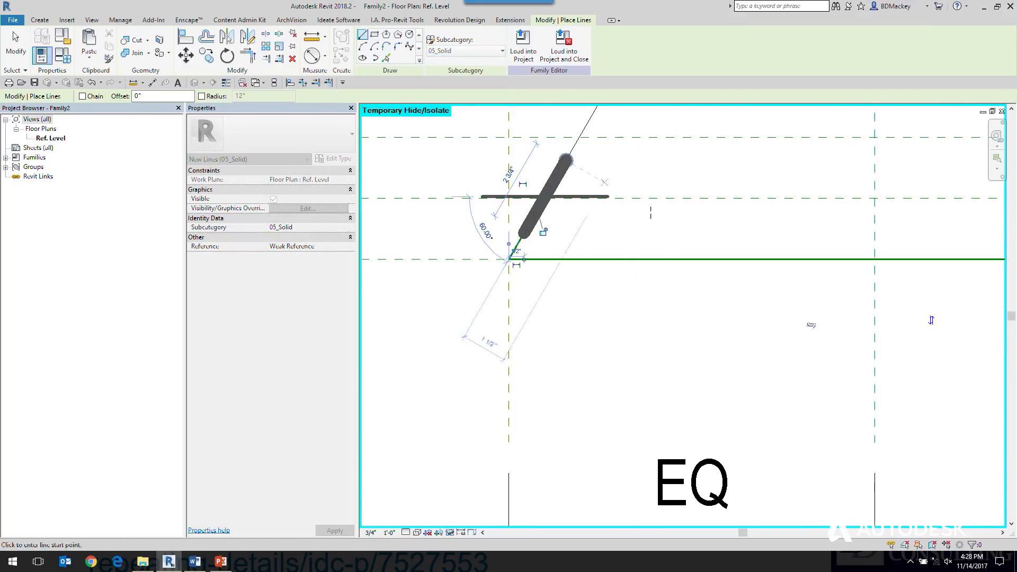
{"action": "scroll", "coordinate": [546, 233], "scroll_direction": "down", "scroll_amount": 3}
{"action": "left_click", "coordinate": [845, 184]}
{"action": "left_click", "coordinate": [870, 224]}
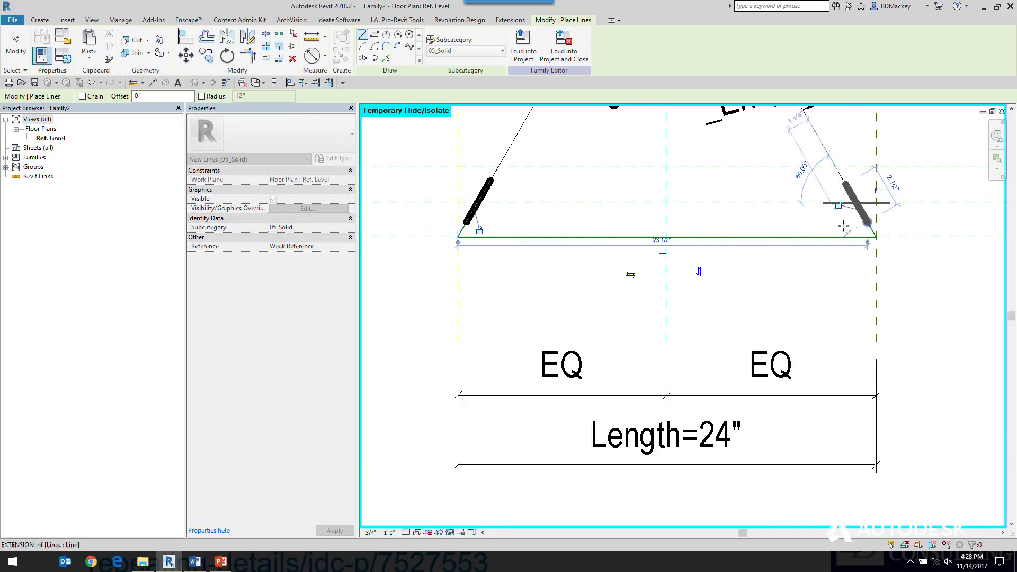
{"action": "key", "text": "Escape"}
{"action": "key", "text": "Escape"}
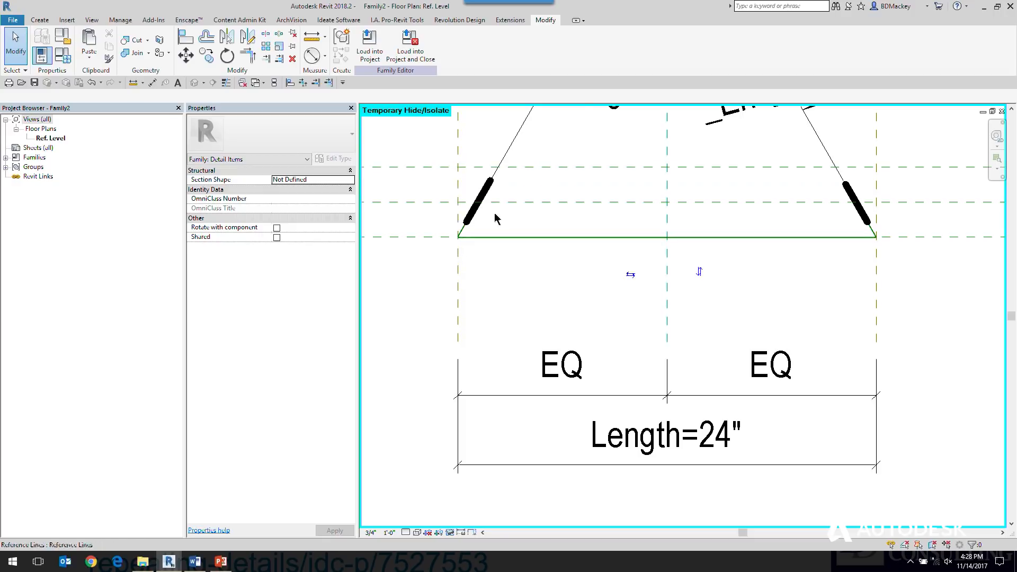
- Align the upper ends of both angled 05_Solid lines to the upper reference plane and lock the alignment
{"action": "left_click", "coordinate": [185, 36]}
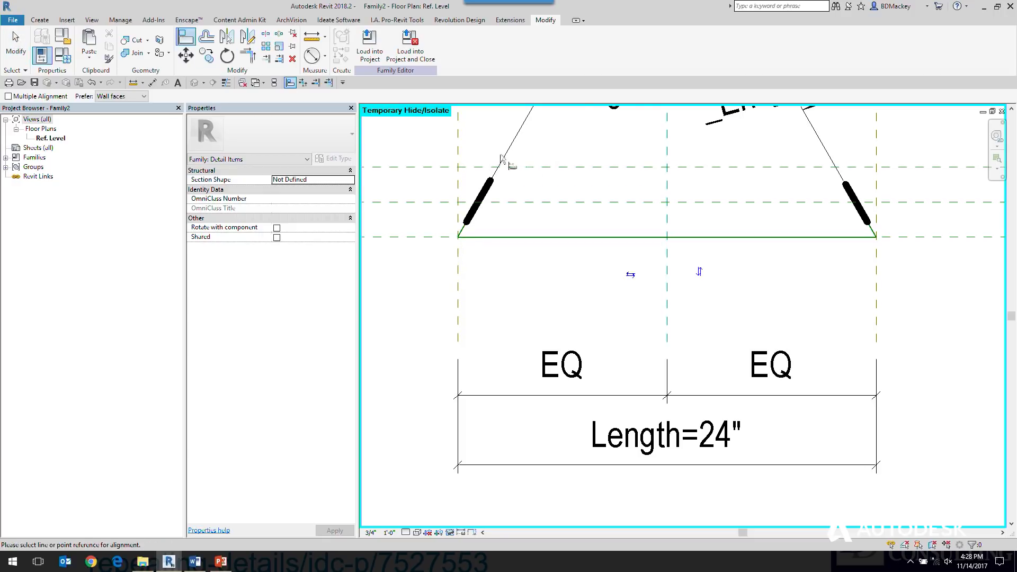
{"action": "left_click", "coordinate": [535, 168]}
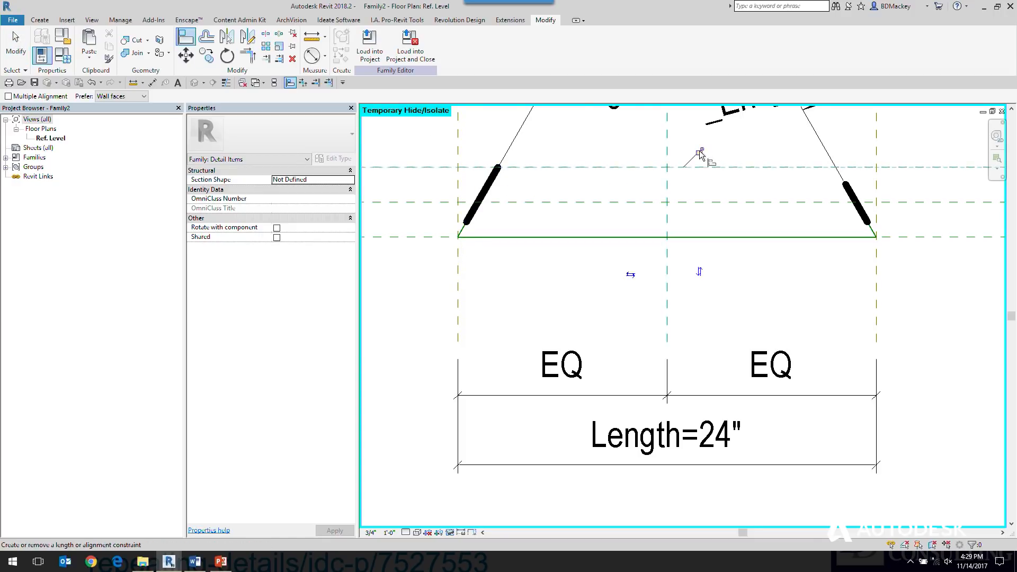
{"action": "left_click", "coordinate": [844, 182]}
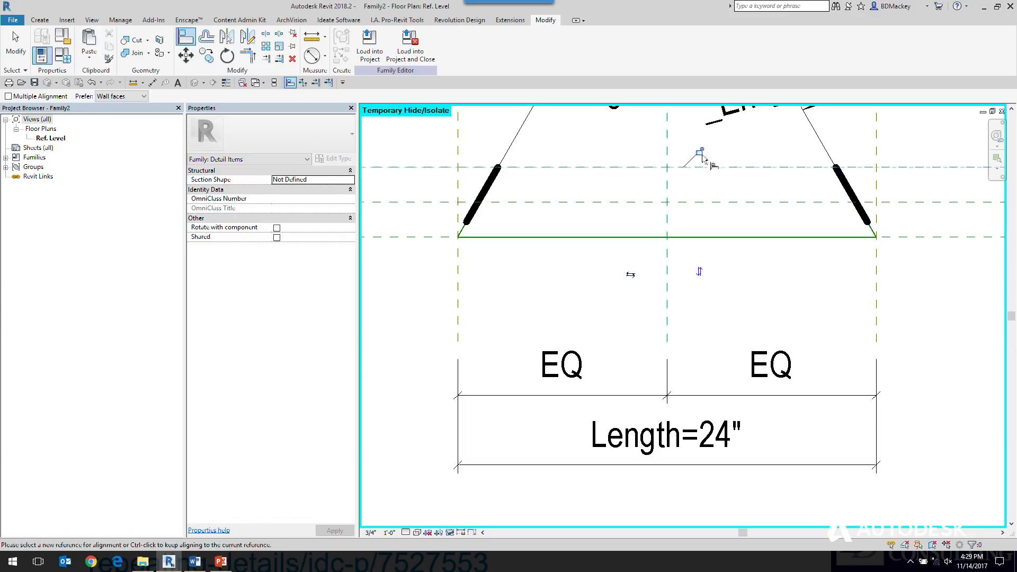
- Align the lower ends of both angled lines to the lower reference plane using Multiple Alignment, and lock them
{"action": "left_click", "coordinate": [907, 238]}
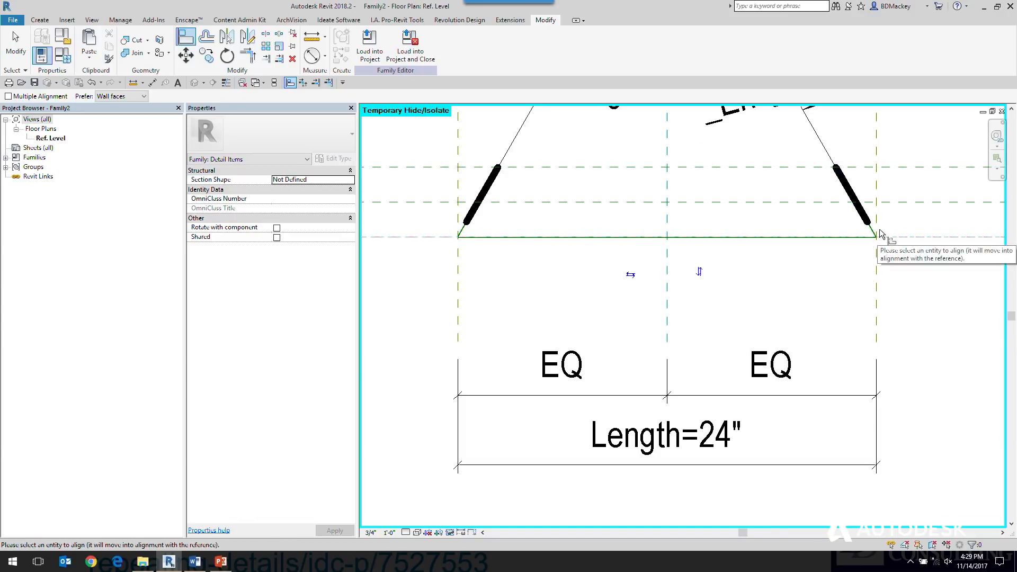
{"action": "left_click", "coordinate": [8, 96]}
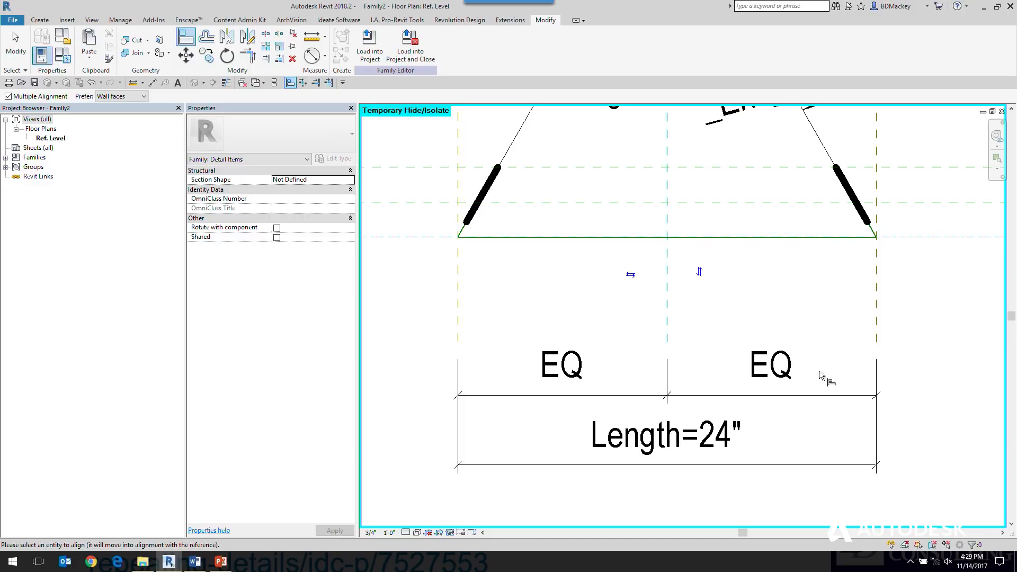
{"action": "left_click", "coordinate": [873, 233], "text": "ctrl"}
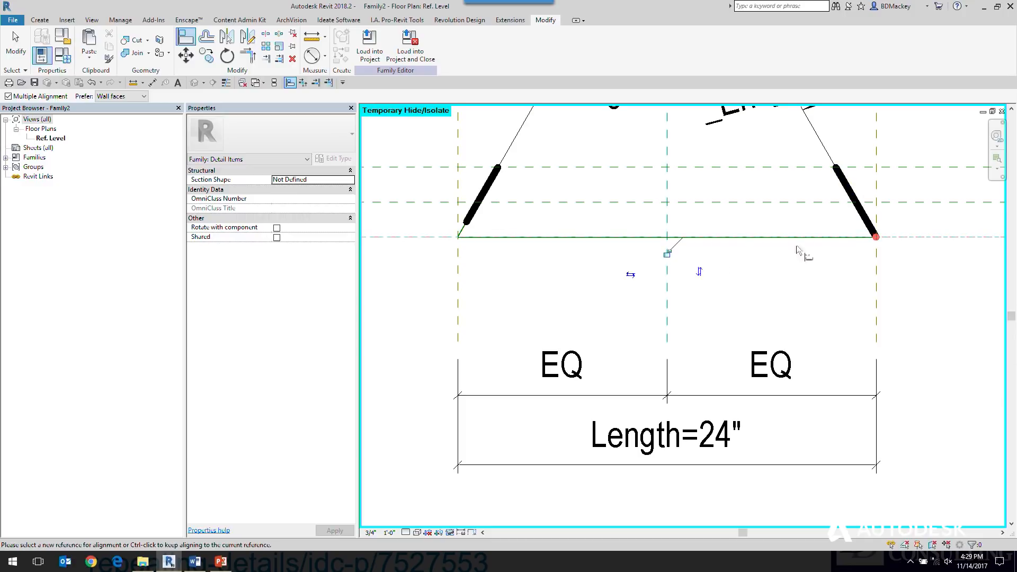
{"action": "left_click", "coordinate": [466, 223], "text": "ctrl"}
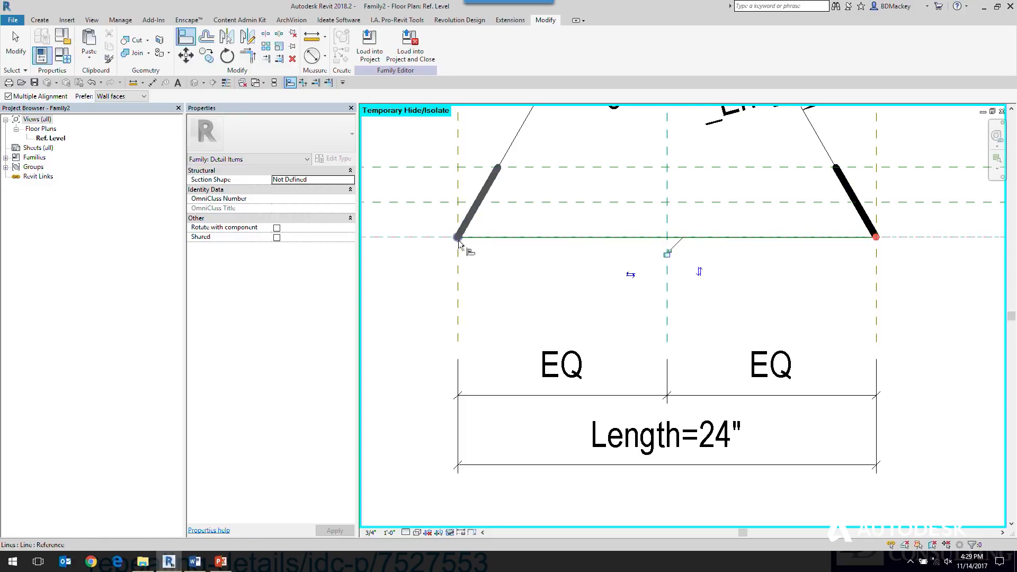
{"action": "left_click", "coordinate": [458, 239]}
{"action": "key", "text": "Escape"}
{"action": "key", "text": "Escape"}
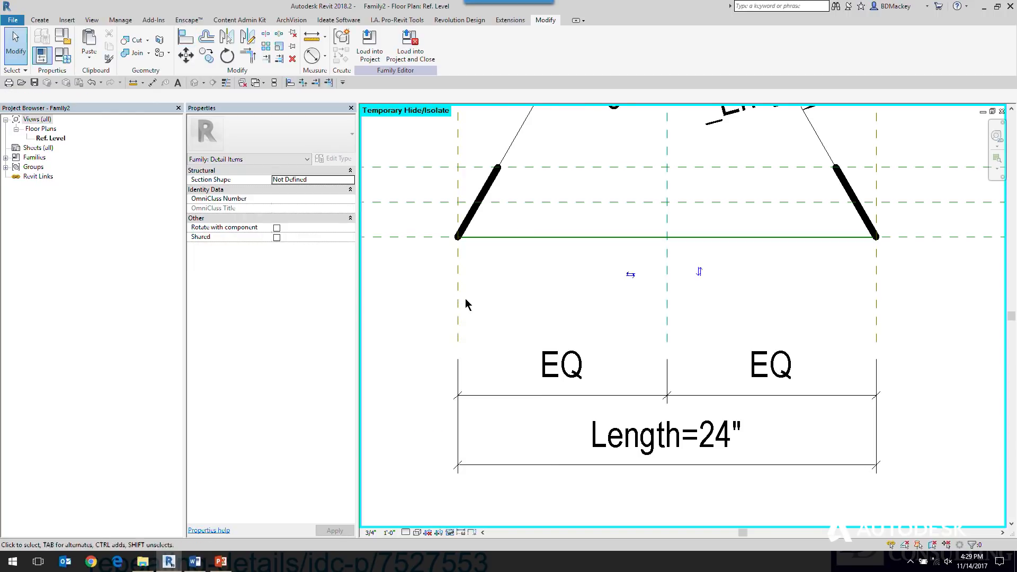
- Associate the visibility of the angled solid line at the start end with the _Start_Line family parameter
{"action": "scroll", "coordinate": [466, 298], "scroll_direction": "down", "scroll_amount": 1}
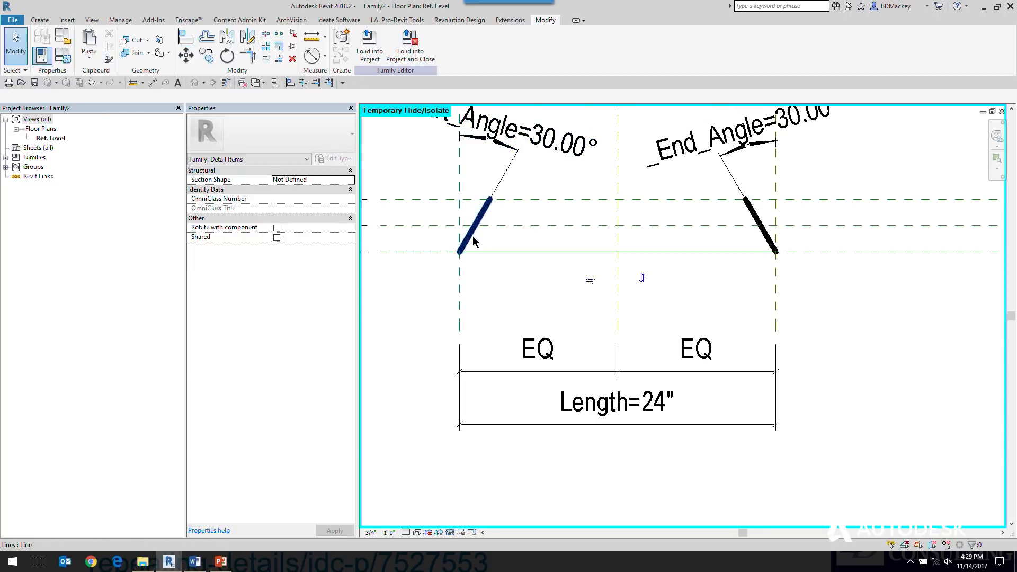
{"action": "left_click", "coordinate": [484, 212]}
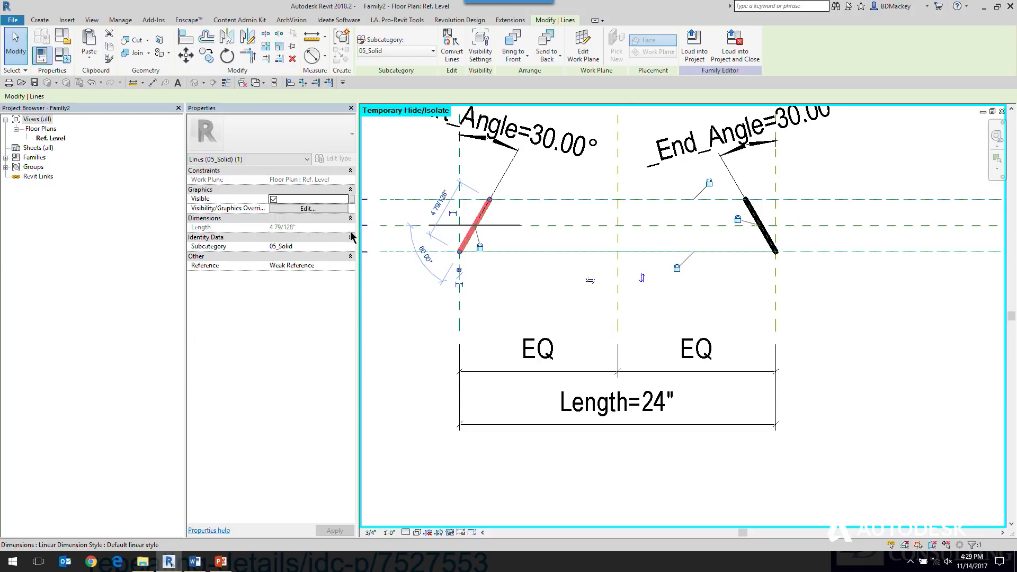
{"action": "left_click", "coordinate": [352, 200]}
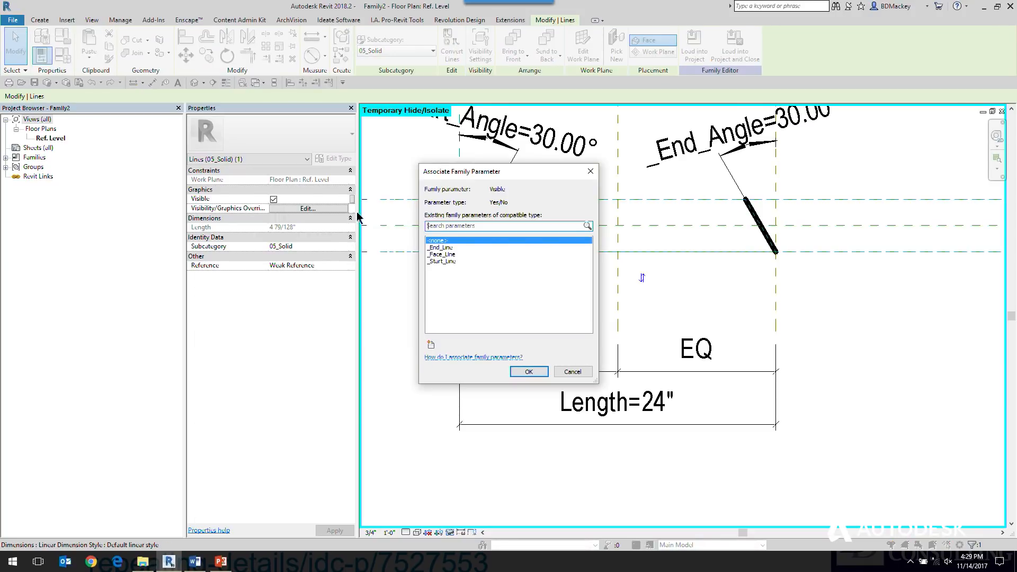
{"action": "left_click", "coordinate": [442, 261]}
{"action": "left_click", "coordinate": [528, 372]}
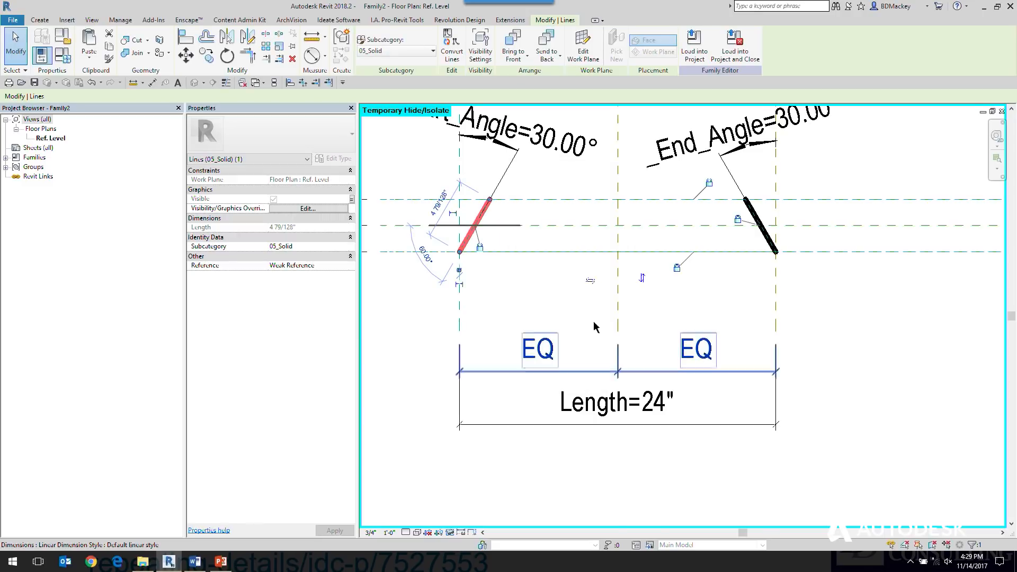
- Associate the visibility of the angled solid line at the finish end with the _End_Line family parameter
{"action": "left_click", "coordinate": [763, 243]}
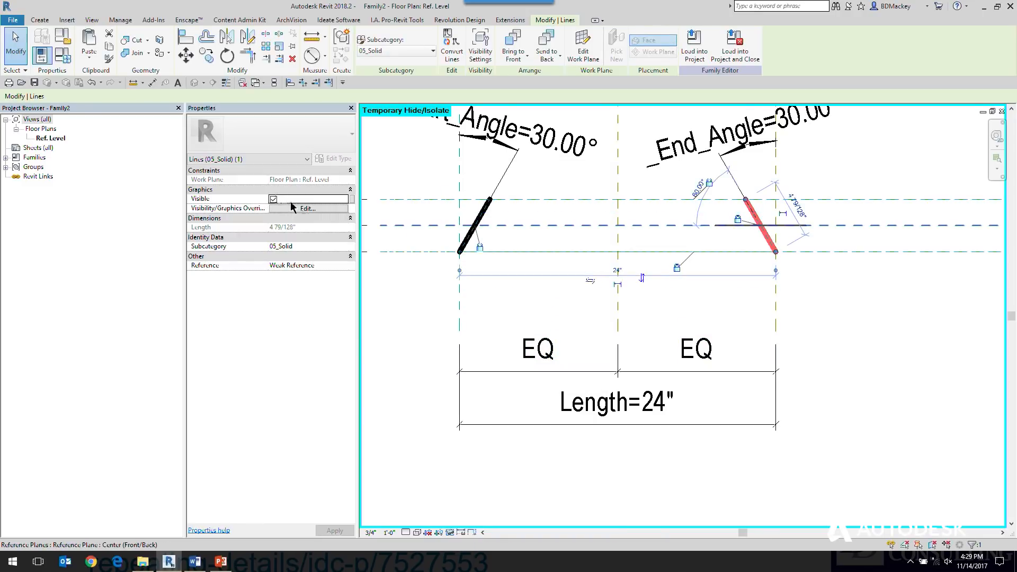
{"action": "left_click", "coordinate": [353, 200]}
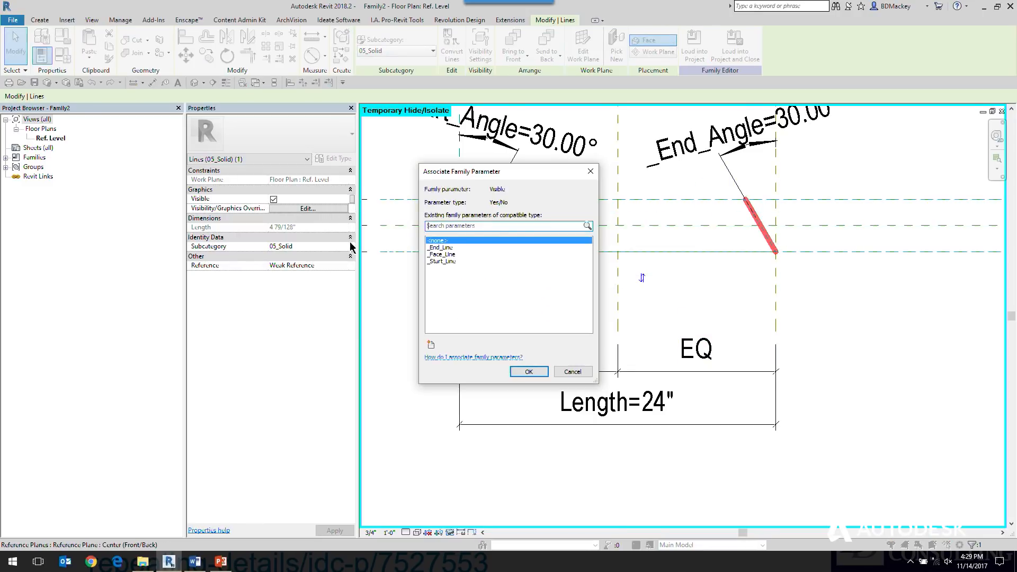
{"action": "left_click", "coordinate": [442, 248]}
{"action": "left_click", "coordinate": [532, 371]}
{"action": "left_click", "coordinate": [843, 388]}
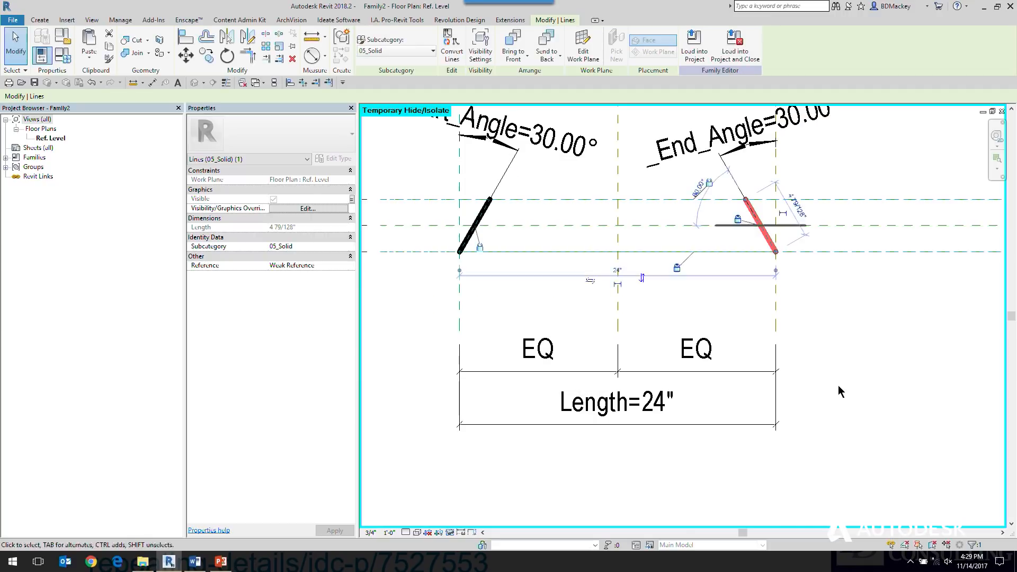
- Reset the temporary hide so the filled region returns, and turn on preview visibility for the view
{"action": "key", "text": "h"}
{"action": "key", "text": "r"}
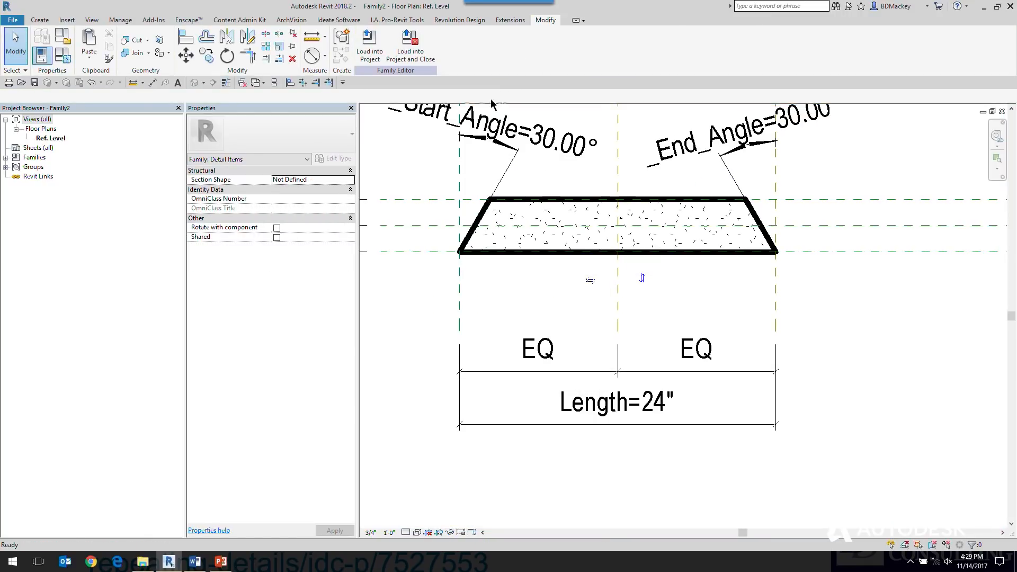
{"action": "middle_click_drag", "start_coordinate": [502, 300], "coordinate": [551, 292]}
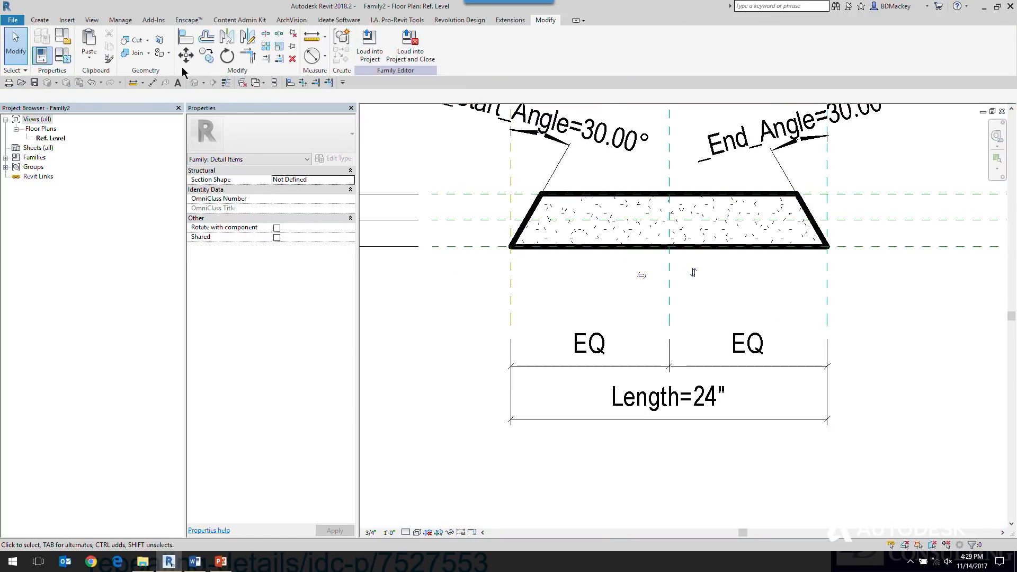
{"action": "left_click", "coordinate": [477, 531]}
{"action": "left_click", "coordinate": [493, 524]}
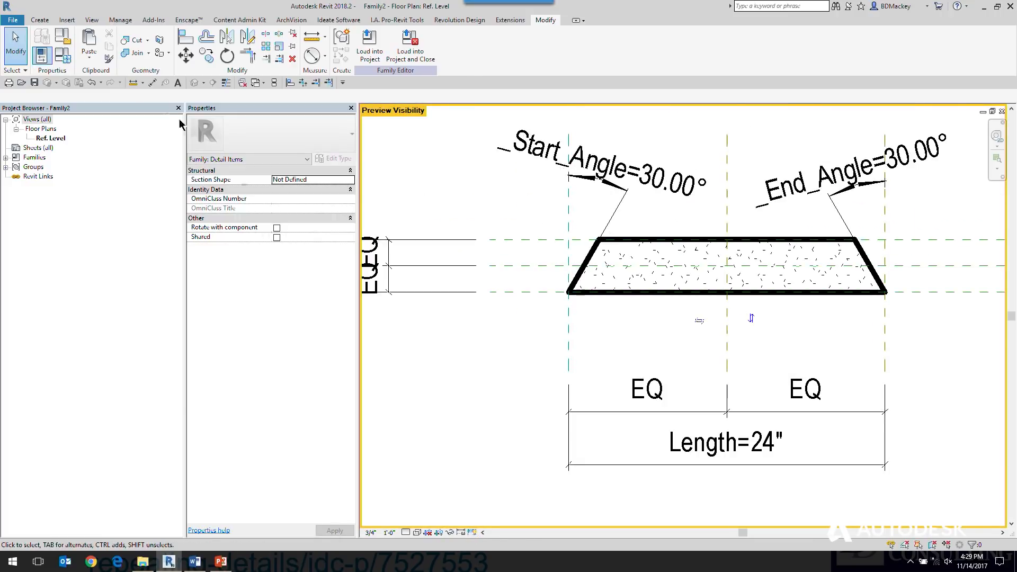
- Turn off the _Start_Line and _End_Line parameters in Family Types, applying each change to the view
{"action": "left_click", "coordinate": [63, 55]}
{"action": "left_click", "coordinate": [296, 170]}
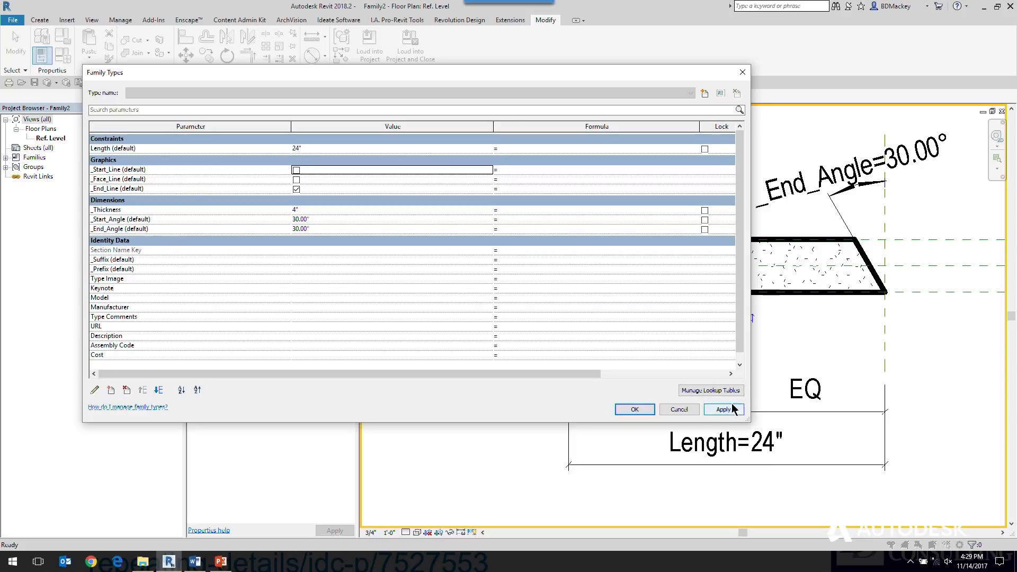
{"action": "mouse_move", "coordinate": [749, 421]}
{"action": "left_mouse_down"}
{"action": "mouse_move", "coordinate": [531, 366]}
{"action": "mouse_move", "coordinate": [507, 393]}
{"action": "left_mouse_up"}
{"action": "left_click", "coordinate": [490, 382]}
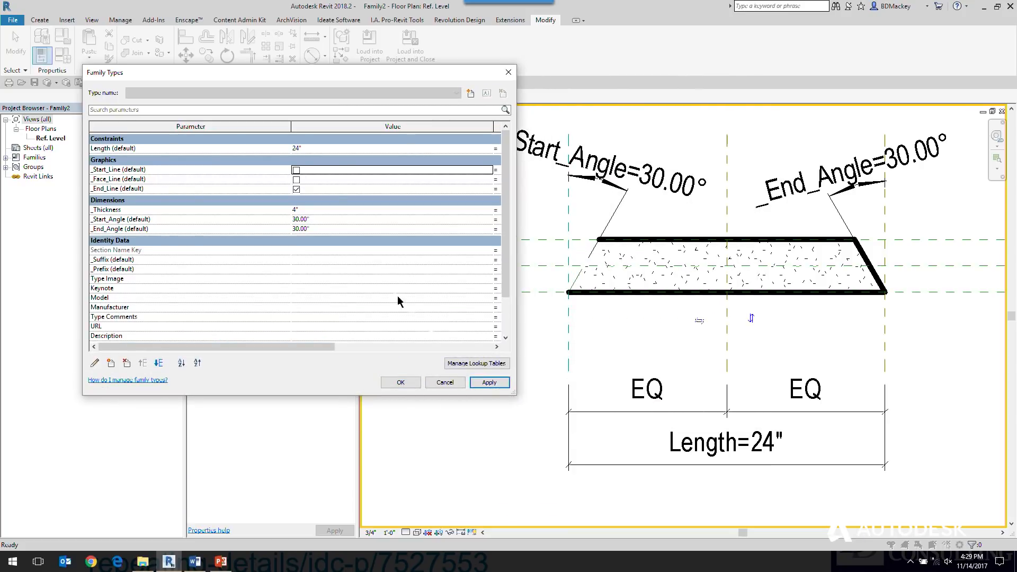
{"action": "left_click", "coordinate": [296, 190]}
{"action": "left_click", "coordinate": [490, 382]}
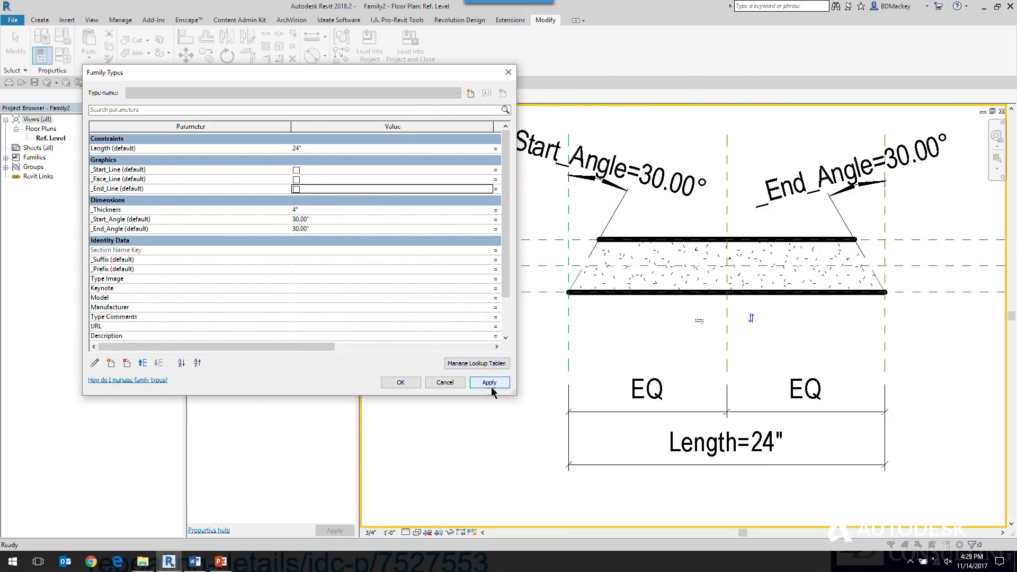
{"action": "left_click", "coordinate": [401, 383]}
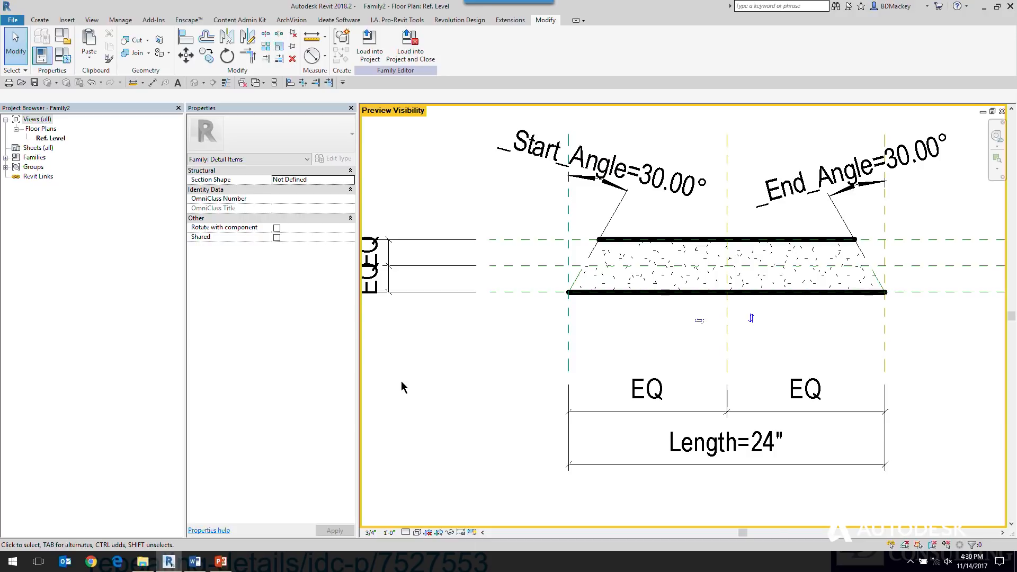
{"action": "right_click", "coordinate": [457, 356]}
{"action": "left_click", "coordinate": [468, 364]}
{"action": "right_click", "coordinate": [466, 362]}
{"action": "left_click", "coordinate": [484, 363]}
{"action": "right_click", "coordinate": [476, 352]}
{"action": "left_click", "coordinate": [485, 363]}
{"action": "middle_click_drag", "start_coordinate": [506, 369], "coordinate": [480, 374]}
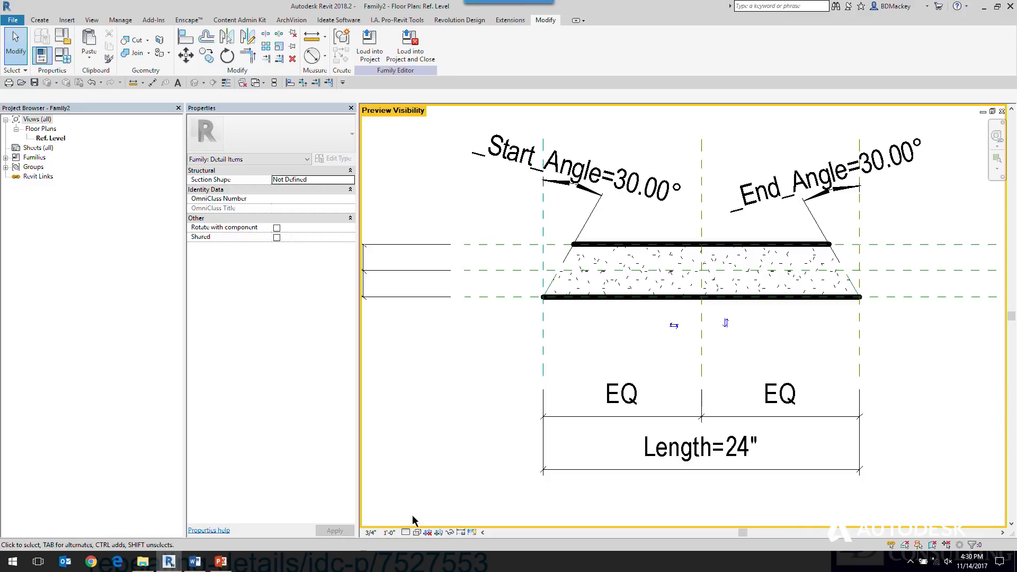
- Switch to the PowerPoint slide show to review the Topics slide and return to Revit
{"action": "mouse_move", "coordinate": [222, 565]}
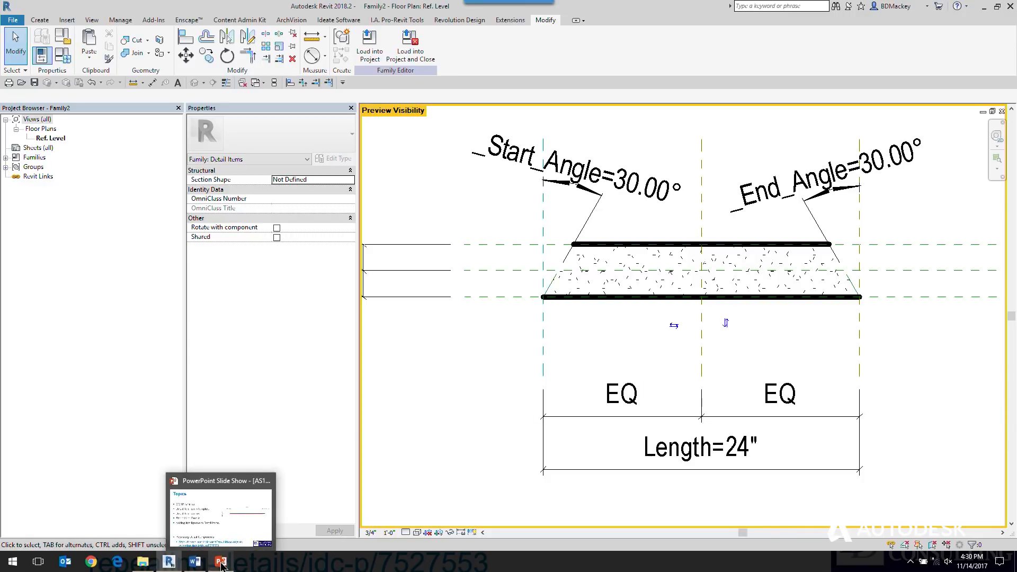
{"action": "left_click", "coordinate": [221, 513]}
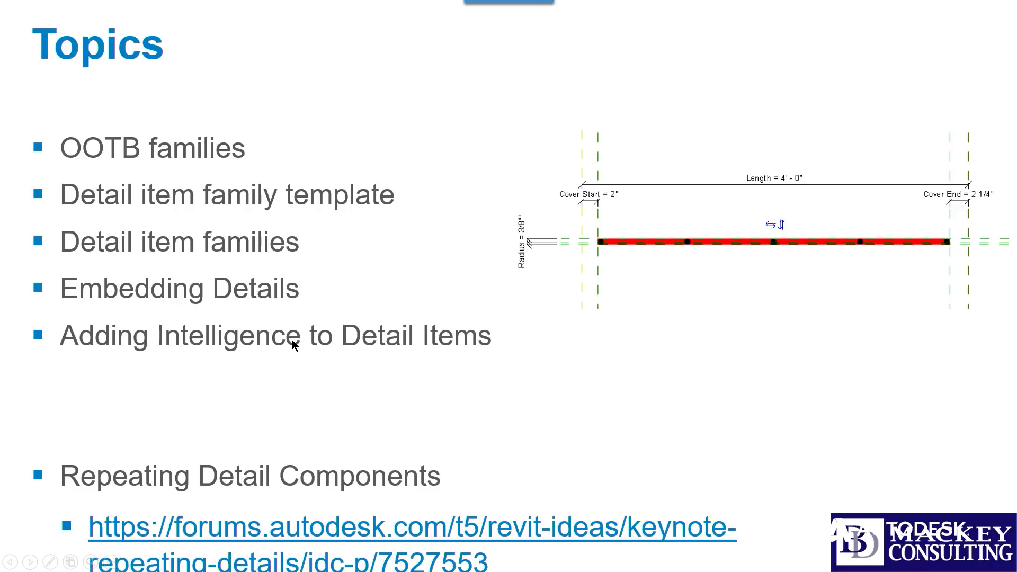
{"action": "key", "text": "alt+Tab"}
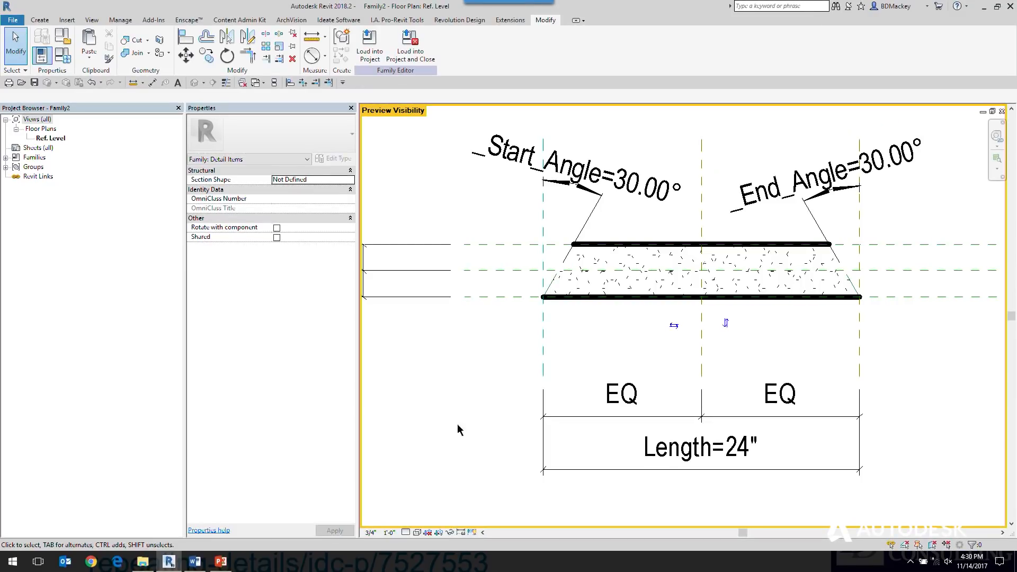
- Switch to File Explorer, go up to the Intelligent Details folder and open the Weep.rfa family in Revit
{"action": "left_click", "coordinate": [143, 562]}
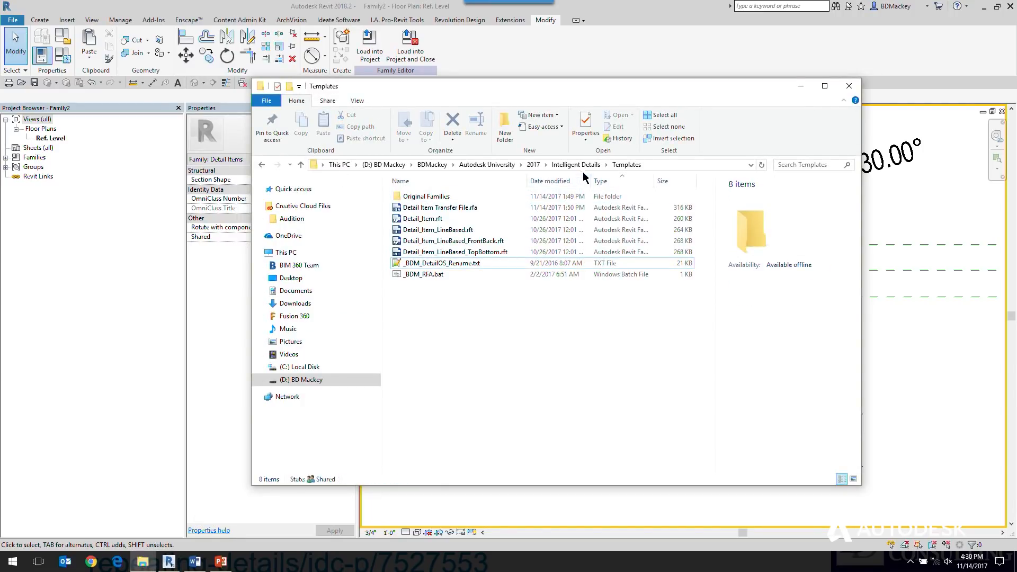
{"action": "key", "text": "alt+Up"}
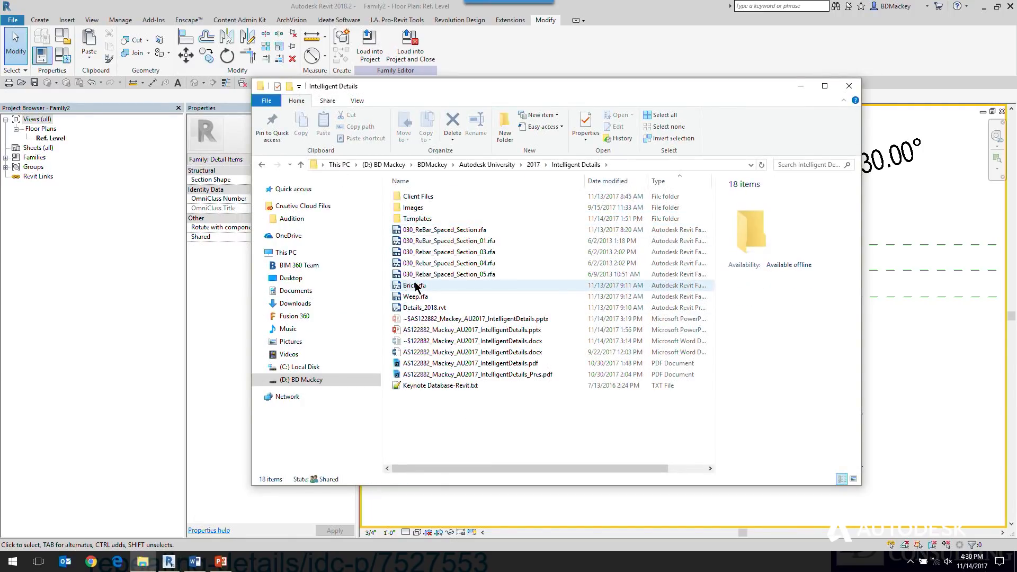
{"action": "left_click_drag", "start_coordinate": [416, 286], "coordinate": [497, 406]}
{"action": "left_click_drag", "start_coordinate": [469, 467], "coordinate": [389, 467]}
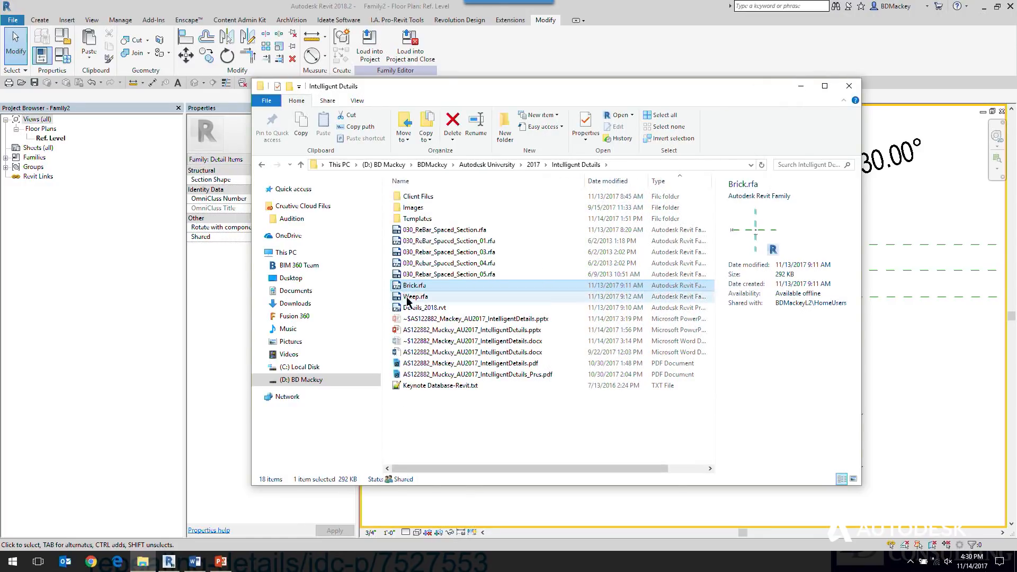
{"action": "left_click_drag", "start_coordinate": [411, 297], "coordinate": [805, 93]}
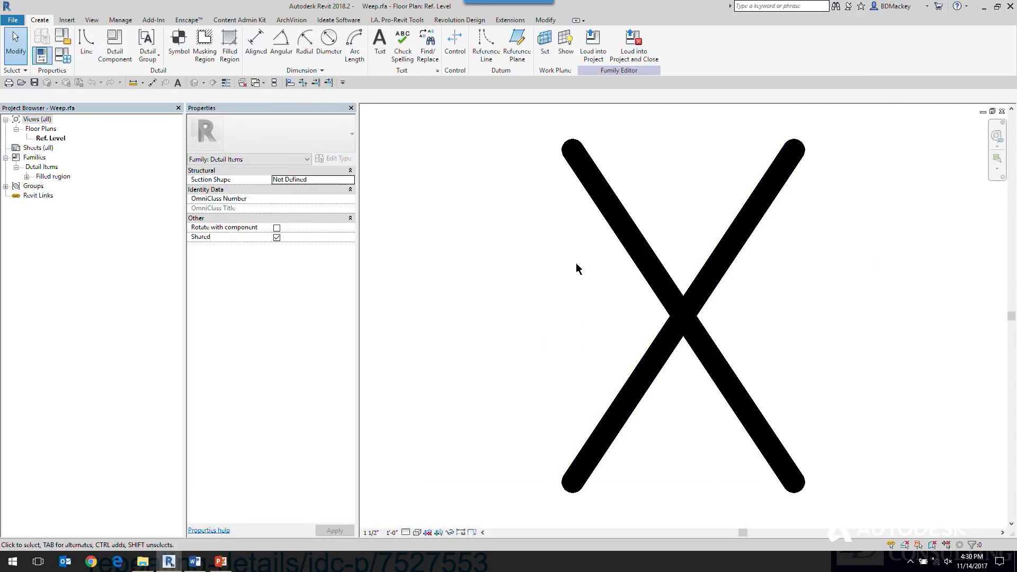
- Show annotation categories in the weep family's Ref. Level view so its reference planes and dimensions display
{"action": "key", "text": "v"}
{"action": "key", "text": "g"}
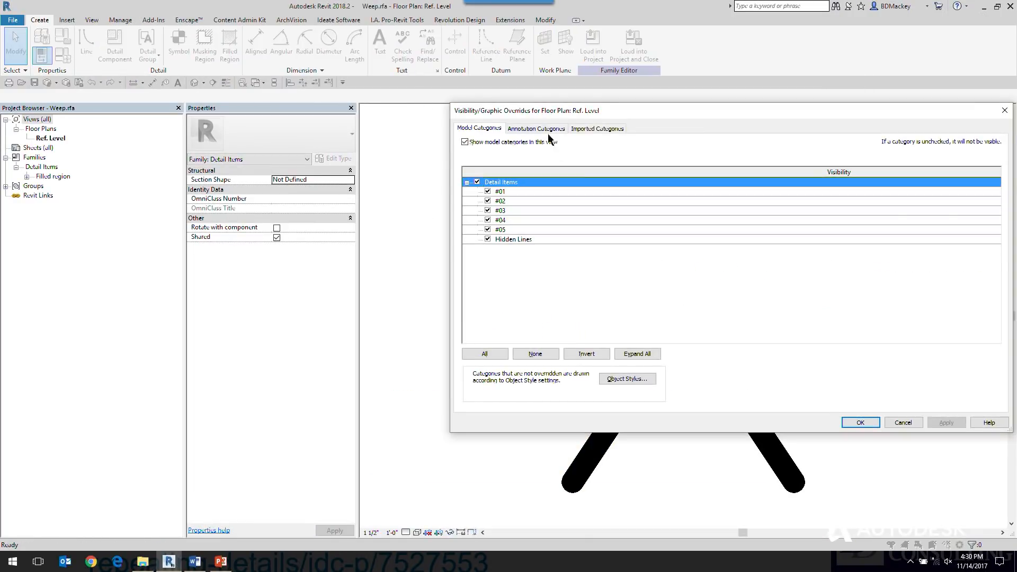
{"action": "left_click", "coordinate": [546, 130]}
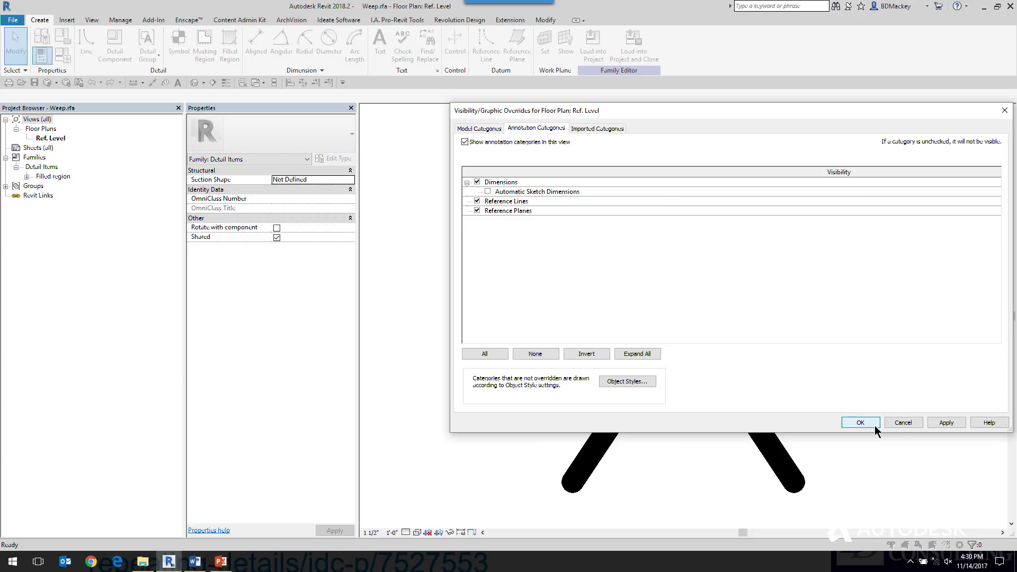
{"action": "left_click", "coordinate": [860, 422]}
{"action": "scroll", "coordinate": [579, 277], "scroll_direction": "down", "scroll_amount": 3}
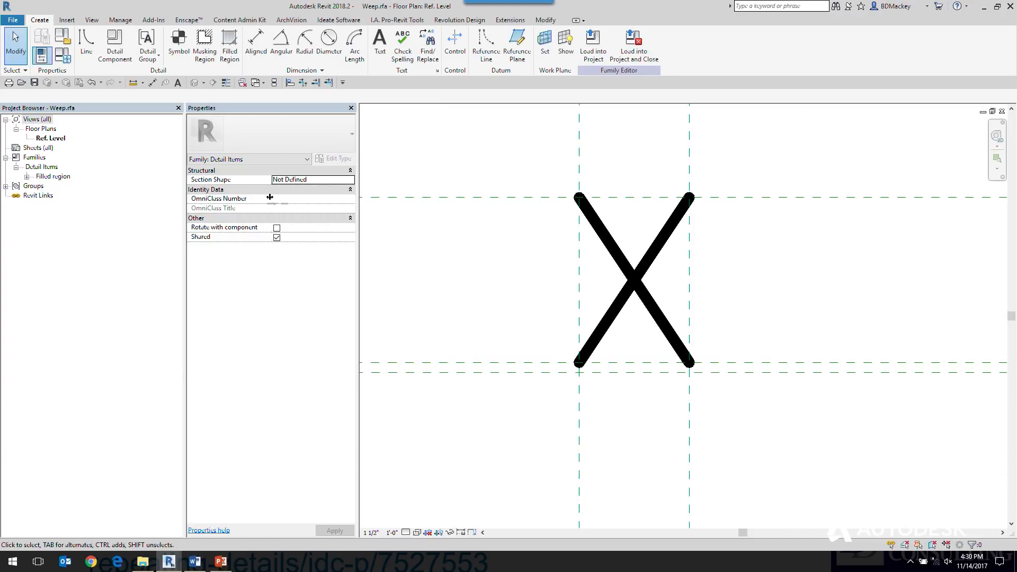
{"action": "middle_click_drag", "start_coordinate": [376, 243], "coordinate": [388, 243]}
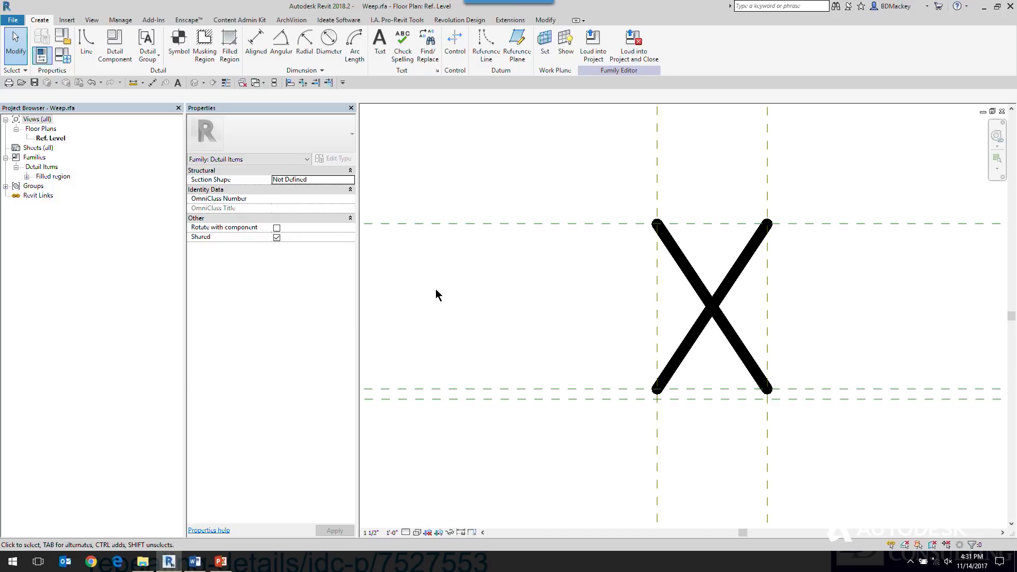
- Examine the weep family's labelled Brick Depth, Brick Height and Mortar Size dimensions, checking the Brick Height label's instance setting
{"action": "scroll", "coordinate": [437, 290], "scroll_direction": "down", "scroll_amount": 3}
{"action": "middle_click_drag", "start_coordinate": [583, 333], "coordinate": [808, 414]}
{"action": "scroll", "coordinate": [653, 346], "scroll_direction": "down", "scroll_amount": 2}
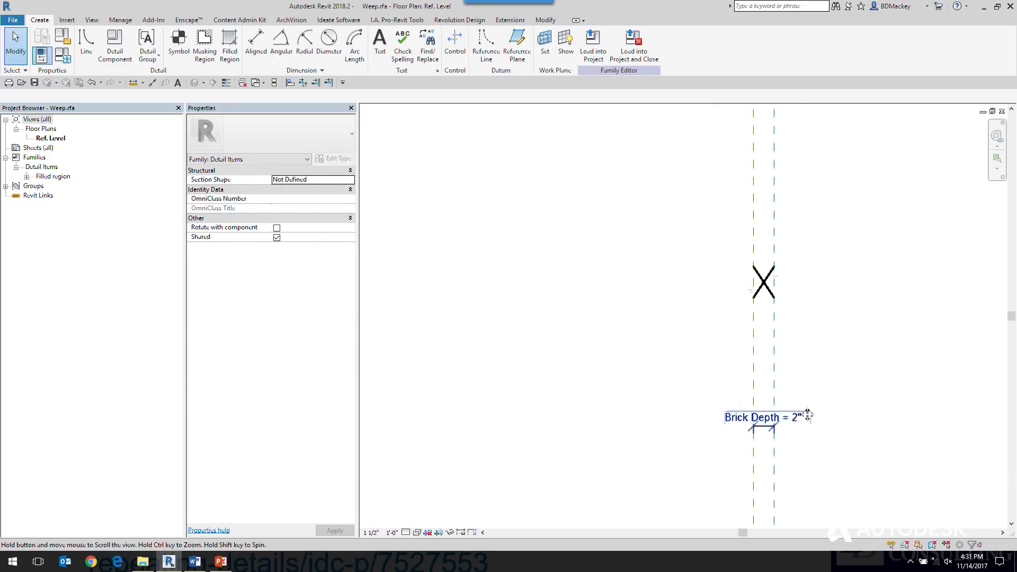
{"action": "scroll", "coordinate": [808, 415], "scroll_direction": "down", "scroll_amount": 2}
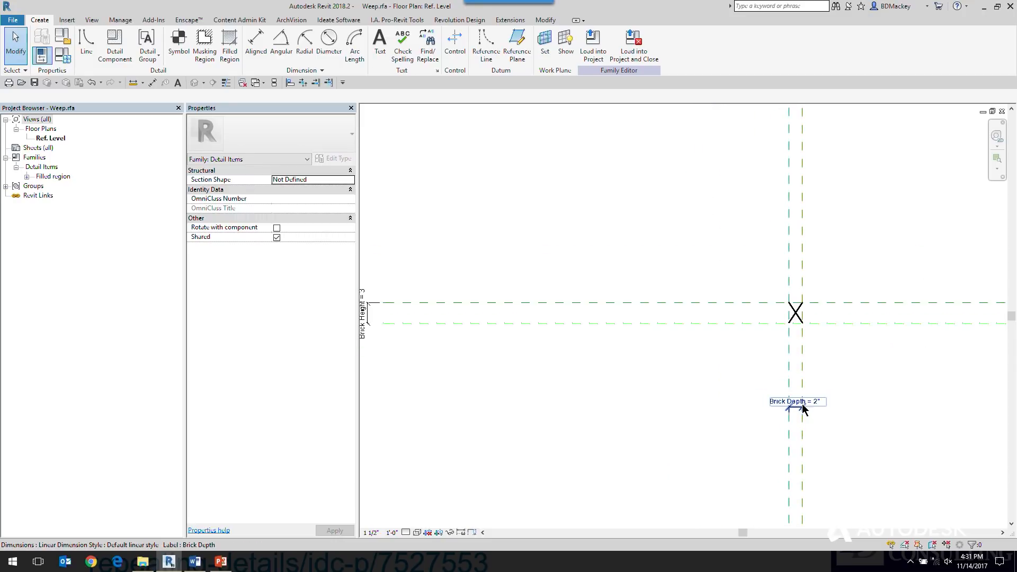
{"action": "left_click", "coordinate": [446, 333]}
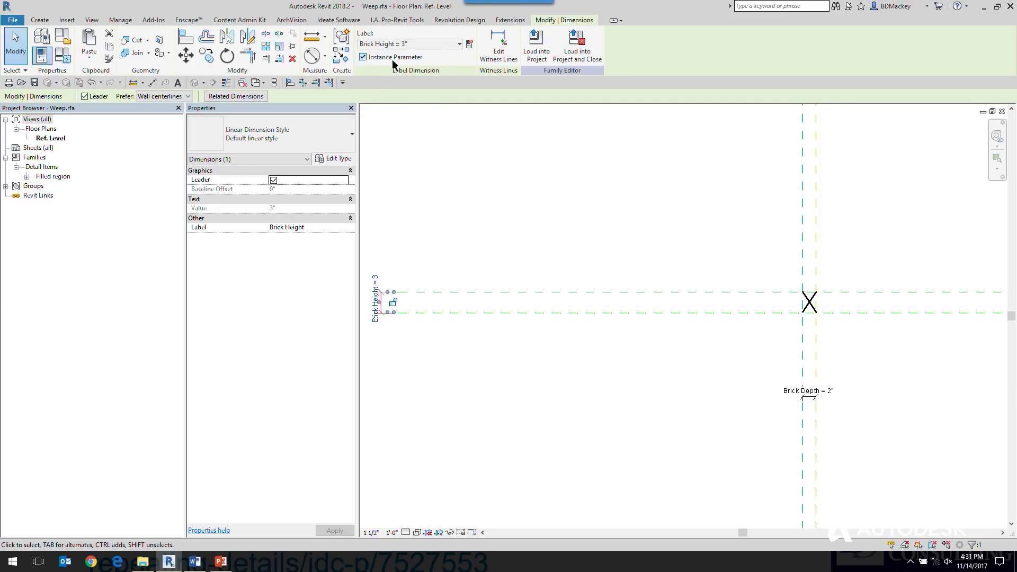
{"action": "middle_click_drag", "start_coordinate": [502, 335], "coordinate": [531, 335]}
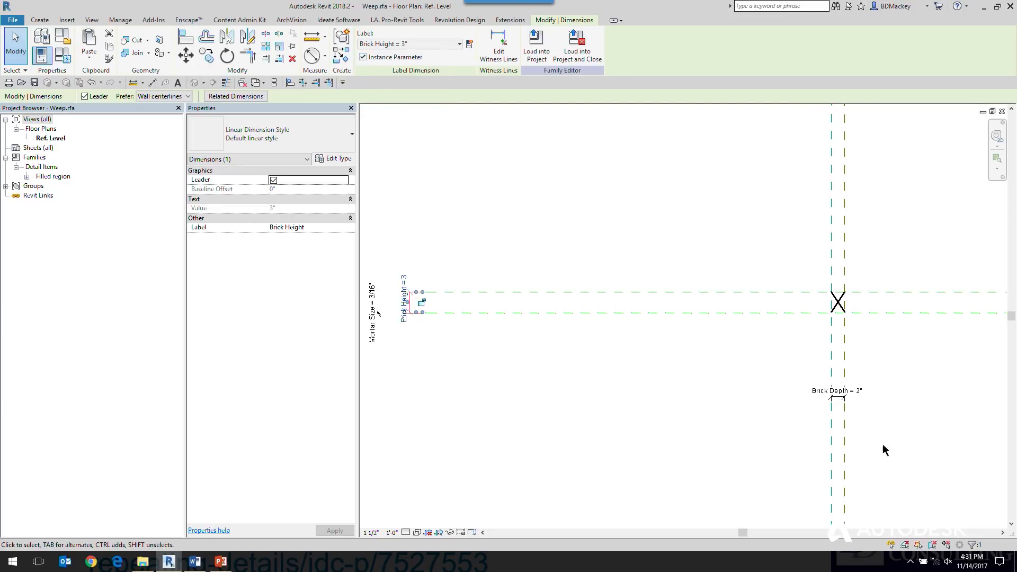
{"action": "left_click", "coordinate": [803, 449]}
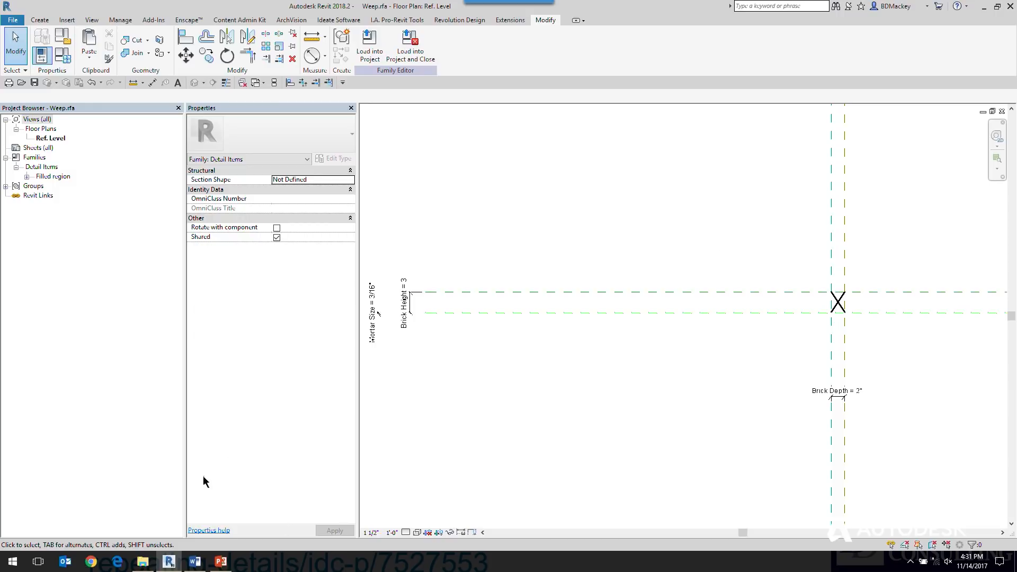
- Open the Brick.rfa family from the Intelligent Details folder in File Explorer and examine its labelled dimensions
{"action": "left_click", "coordinate": [142, 562]}
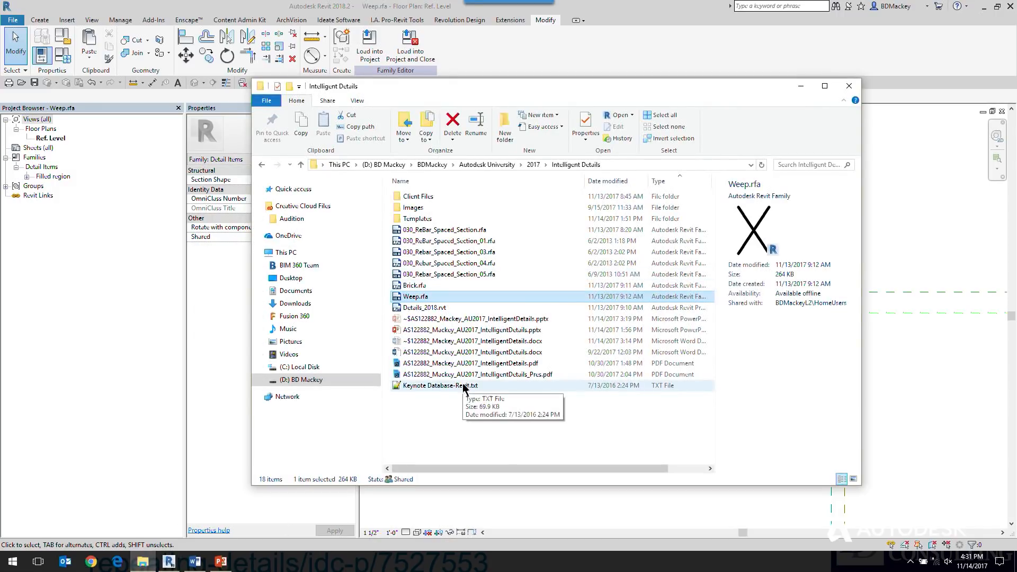
{"action": "double_click", "coordinate": [418, 286]}
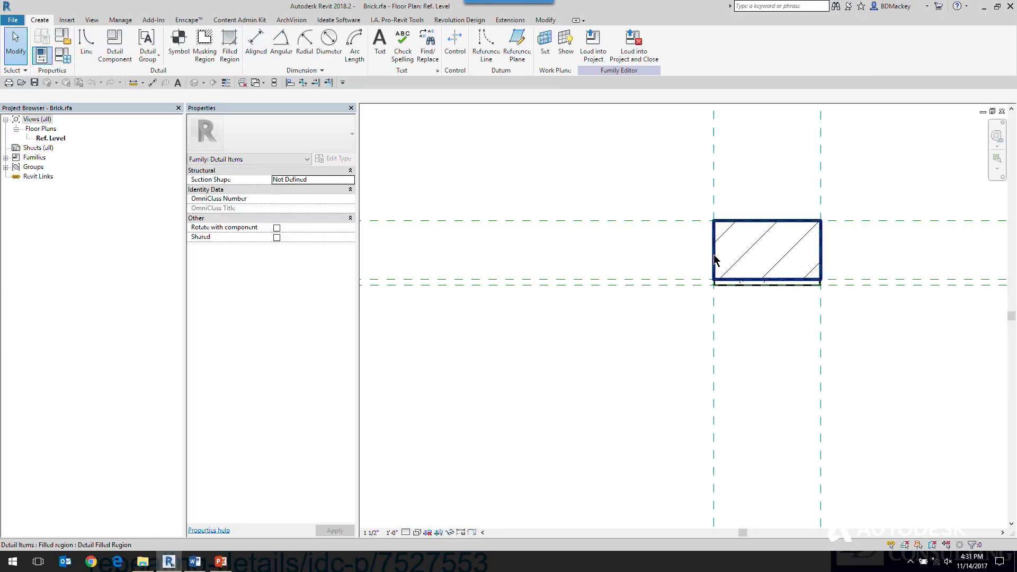
{"action": "scroll", "coordinate": [488, 289], "scroll_direction": "down", "scroll_amount": 4}
{"action": "middle_click_drag", "start_coordinate": [590, 373], "coordinate": [722, 367]}
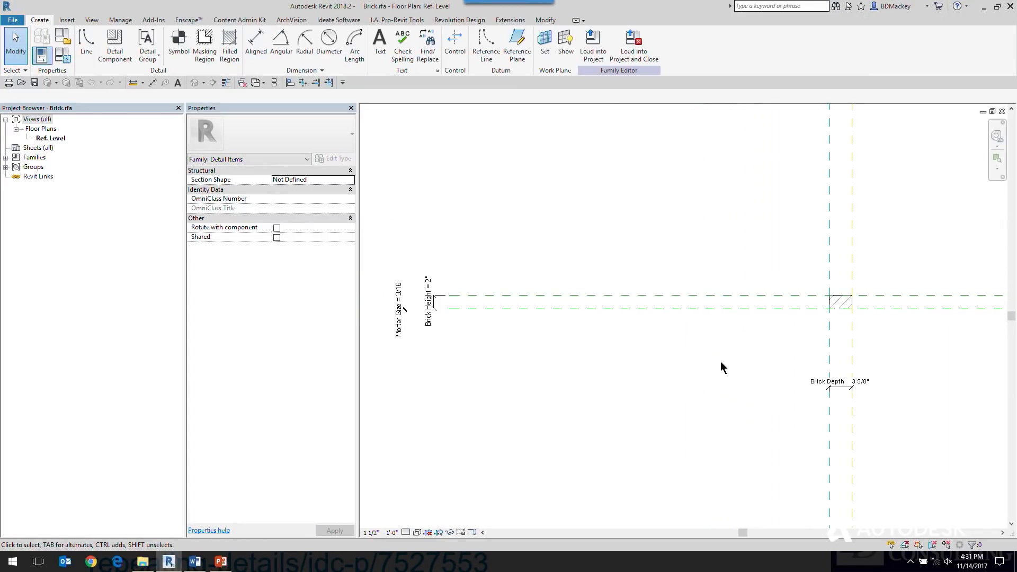
- Load the Weep family into Brick.rfa and place one instance in open space above the horizontal reference planes, clear of the brick
{"action": "left_click", "coordinate": [593, 43]}
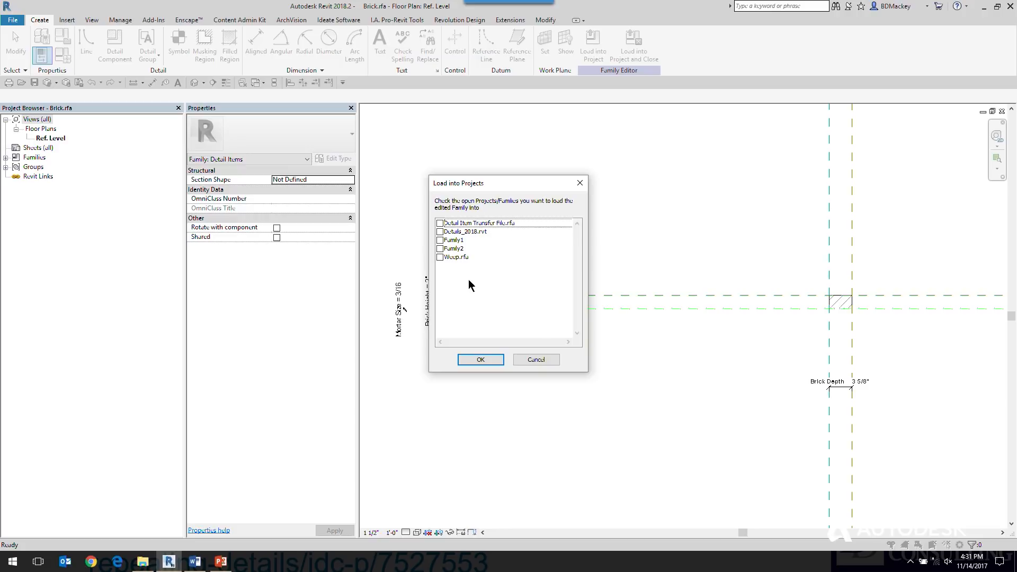
{"action": "left_click", "coordinate": [535, 359]}
{"action": "key", "text": "ctrl+Tab"}
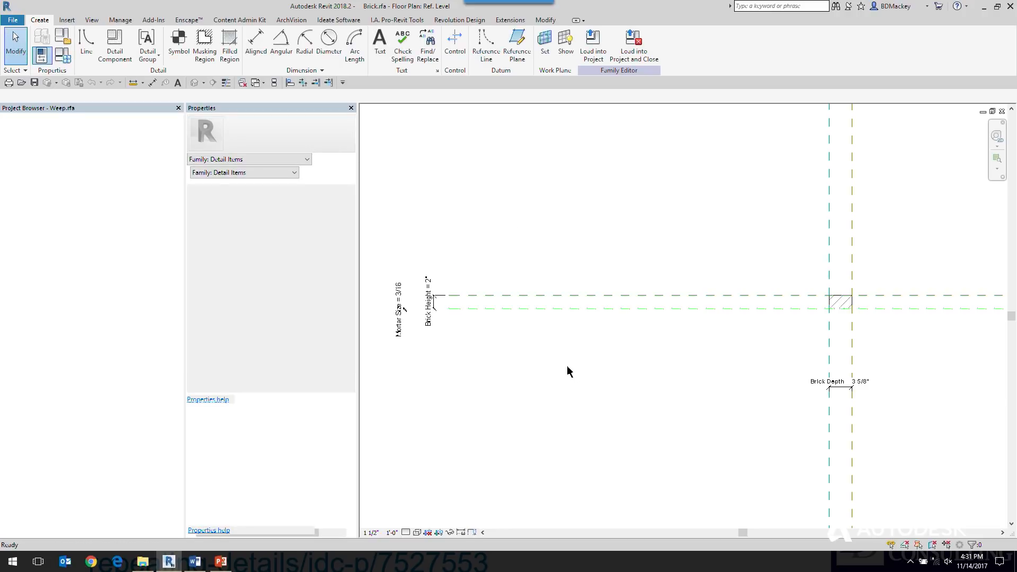
{"action": "left_click", "coordinate": [373, 60]}
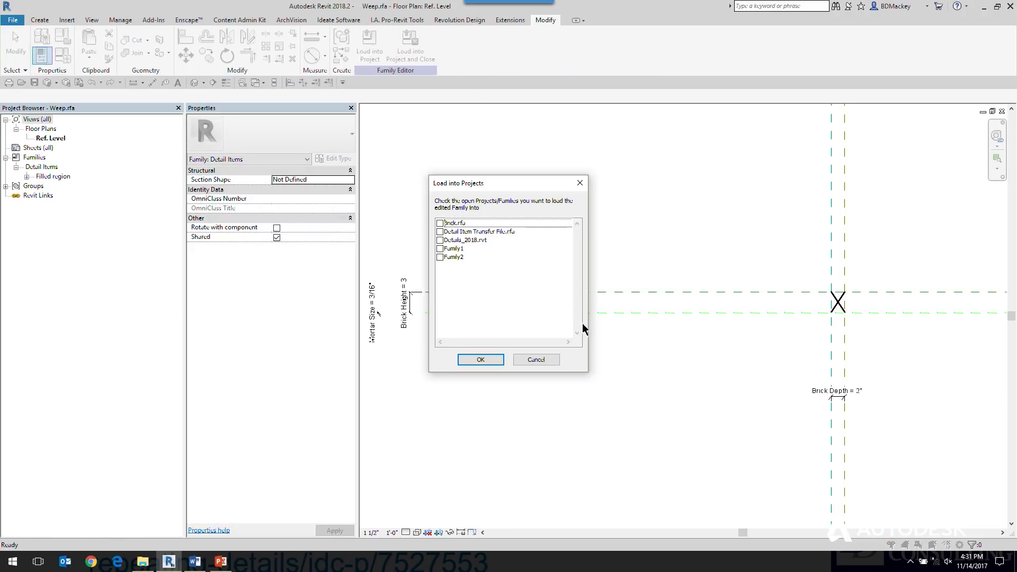
{"action": "left_click", "coordinate": [440, 223]}
{"action": "left_click", "coordinate": [480, 360]}
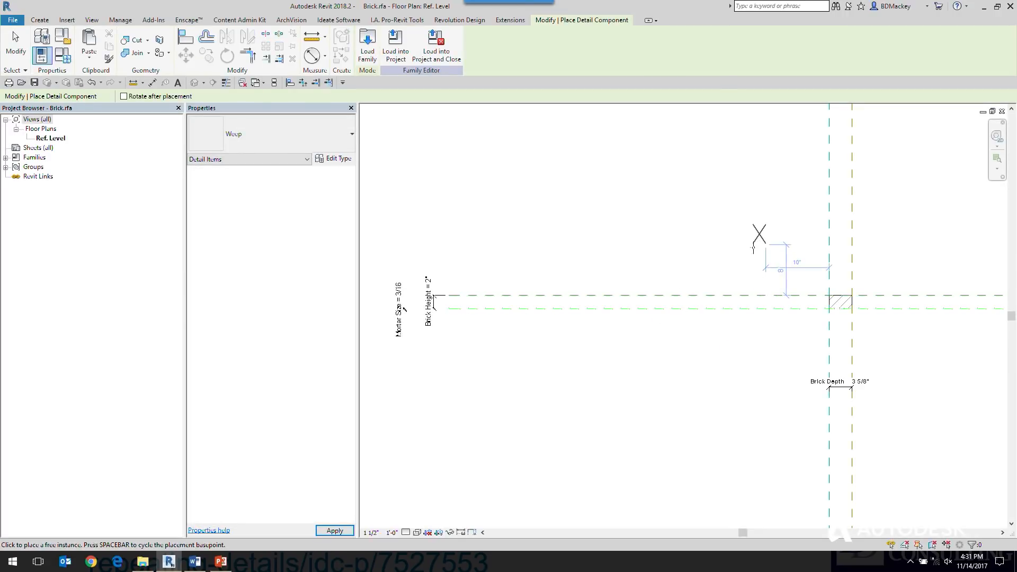
{"action": "key", "text": "Escape"}
{"action": "key", "text": "Escape"}
{"action": "scroll", "coordinate": [741, 269], "scroll_direction": "up", "scroll_amount": 3}
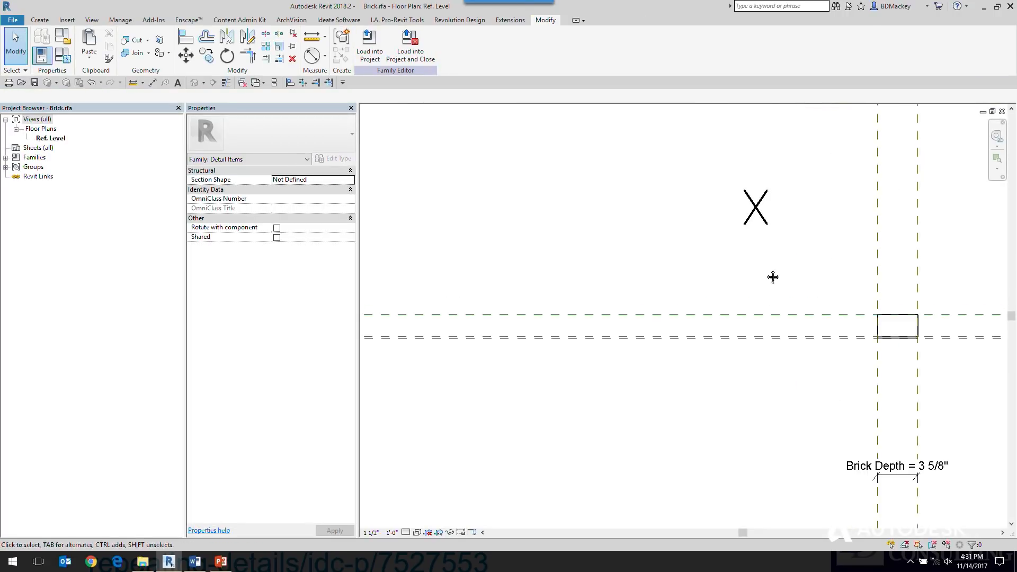
- Associate the placed weep's Brick Depth and Brick Height with the brick family's parameters of the same names
{"action": "left_click", "coordinate": [753, 263]}
{"action": "middle_click_drag", "start_coordinate": [729, 275], "coordinate": [636, 304]}
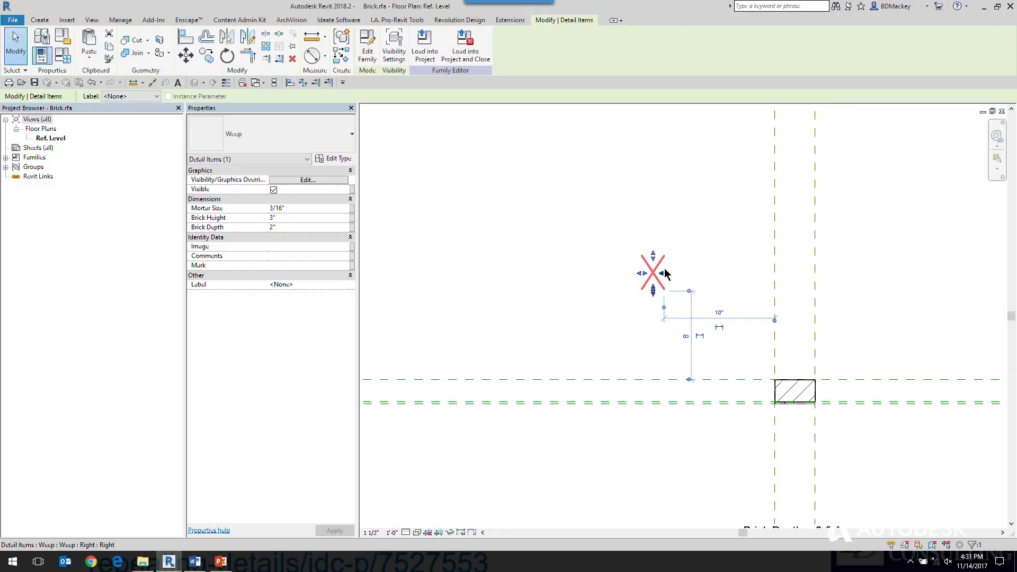
{"action": "left_click", "coordinate": [599, 253]}
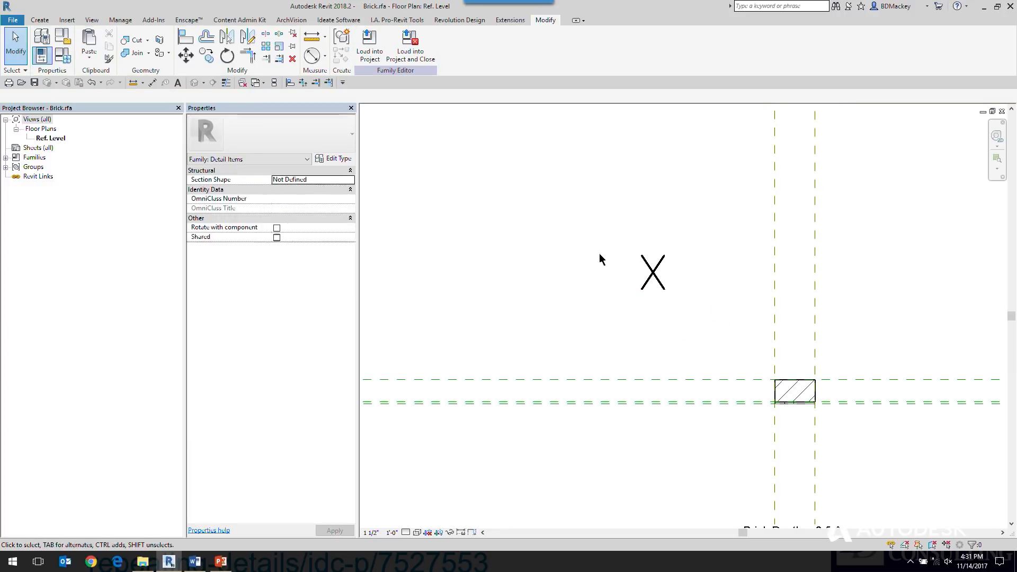
{"action": "left_click", "coordinate": [653, 272]}
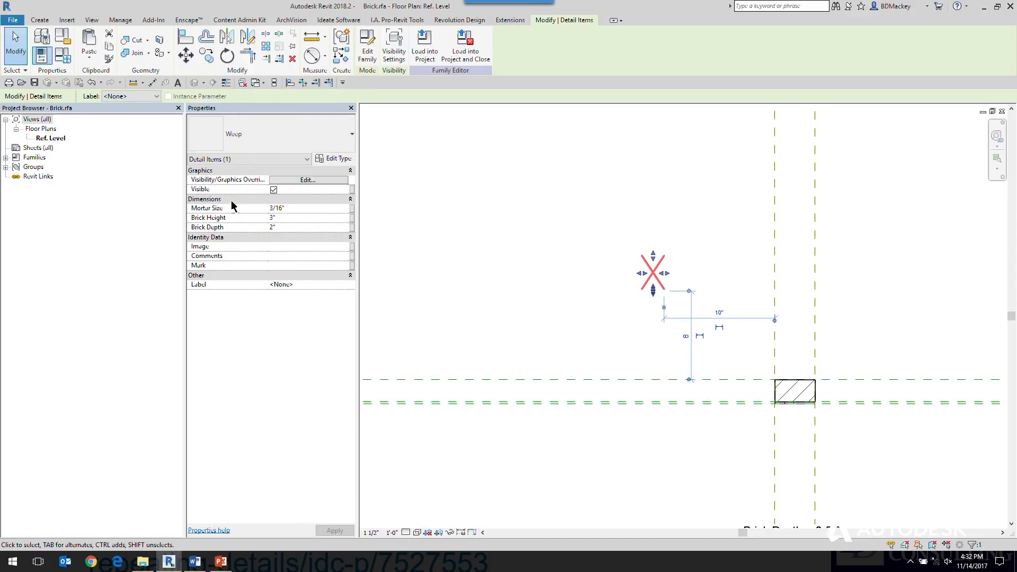
{"action": "left_click", "coordinate": [352, 228]}
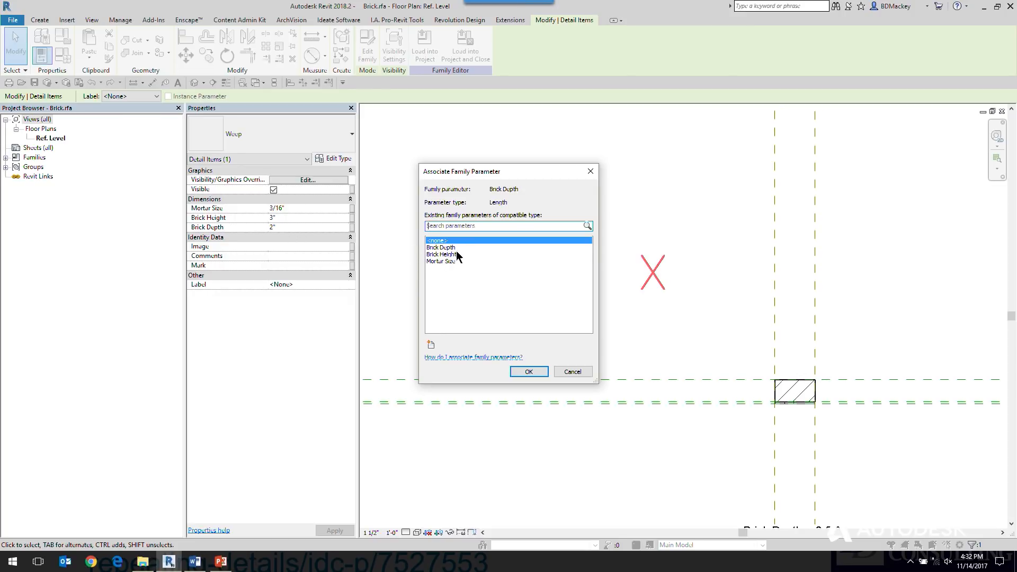
{"action": "left_click", "coordinate": [441, 247]}
{"action": "left_click", "coordinate": [530, 373]}
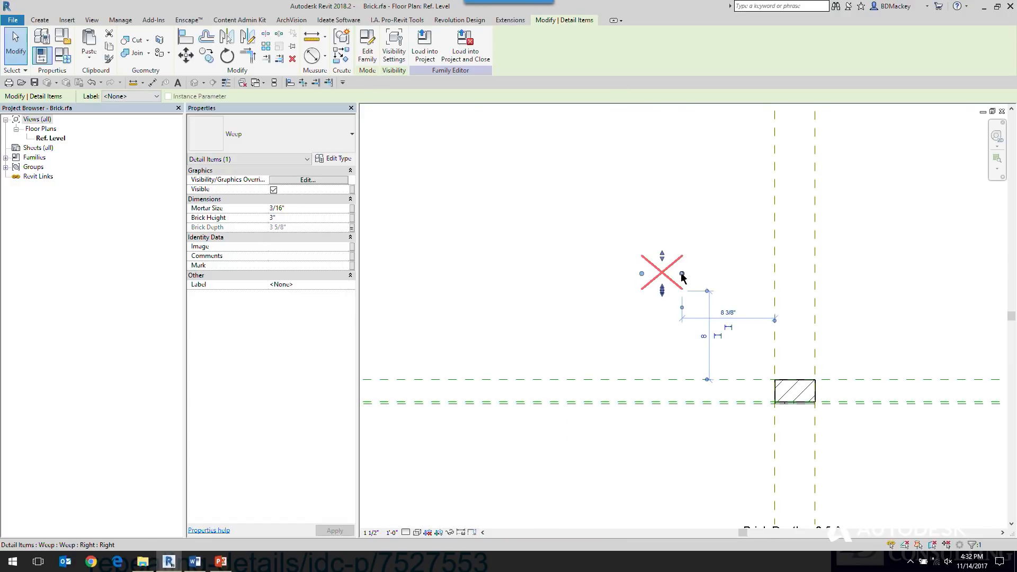
{"action": "left_click", "coordinate": [352, 218]}
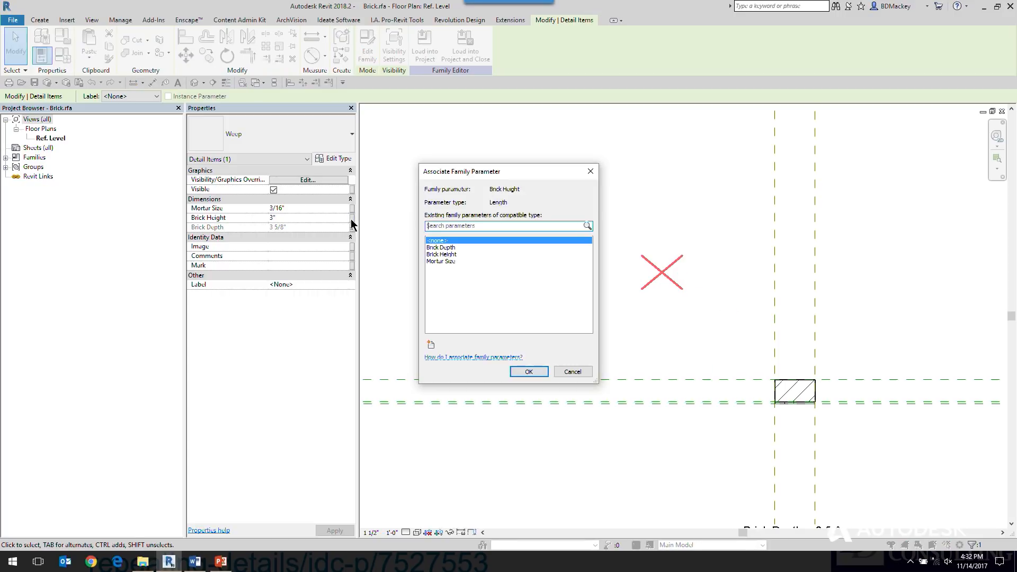
{"action": "left_click", "coordinate": [449, 254]}
{"action": "left_click", "coordinate": [529, 371]}
- Test the weep's depth link by setting the Brick Depth dimension to 1/2" and back to 3 5/8"
{"action": "scroll", "coordinate": [807, 387], "scroll_direction": "down", "scroll_amount": 2}
{"action": "left_click", "coordinate": [820, 471]}
{"action": "left_click", "coordinate": [824, 471]}
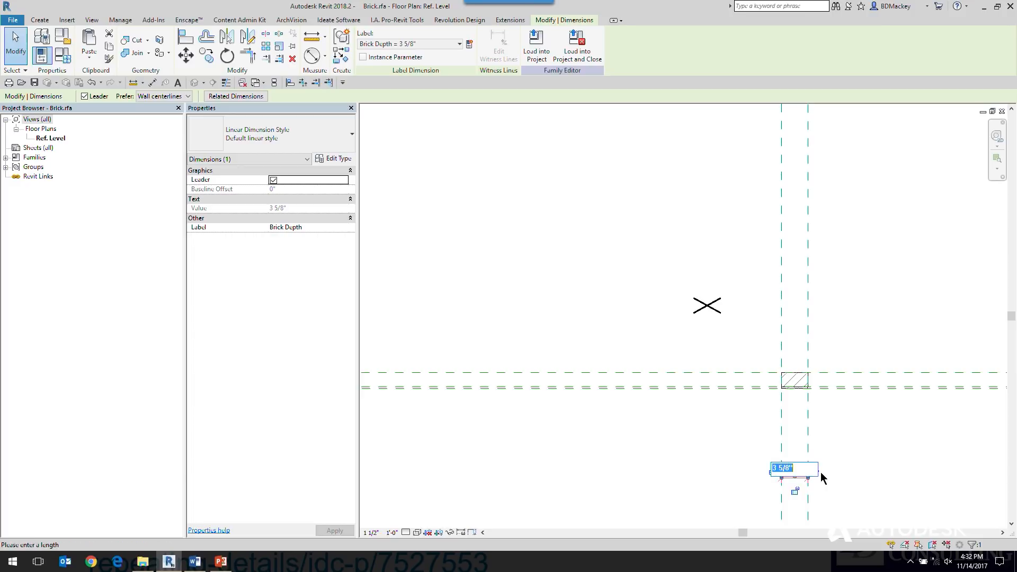
{"action": "type", "text": "1/2"}
{"action": "key", "text": "Return"}
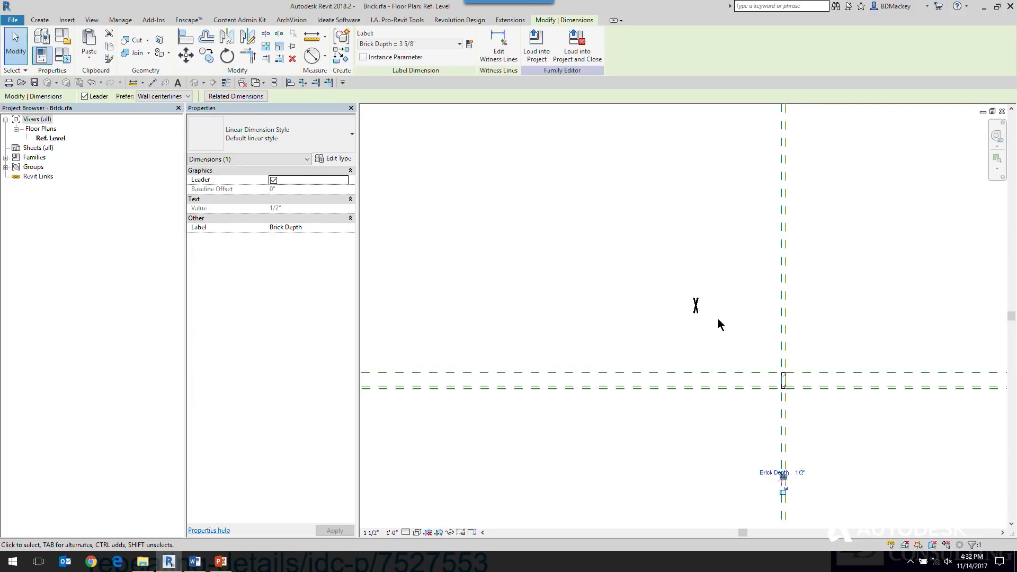
{"action": "left_click", "coordinate": [813, 471]}
{"action": "type", "text": "3"}
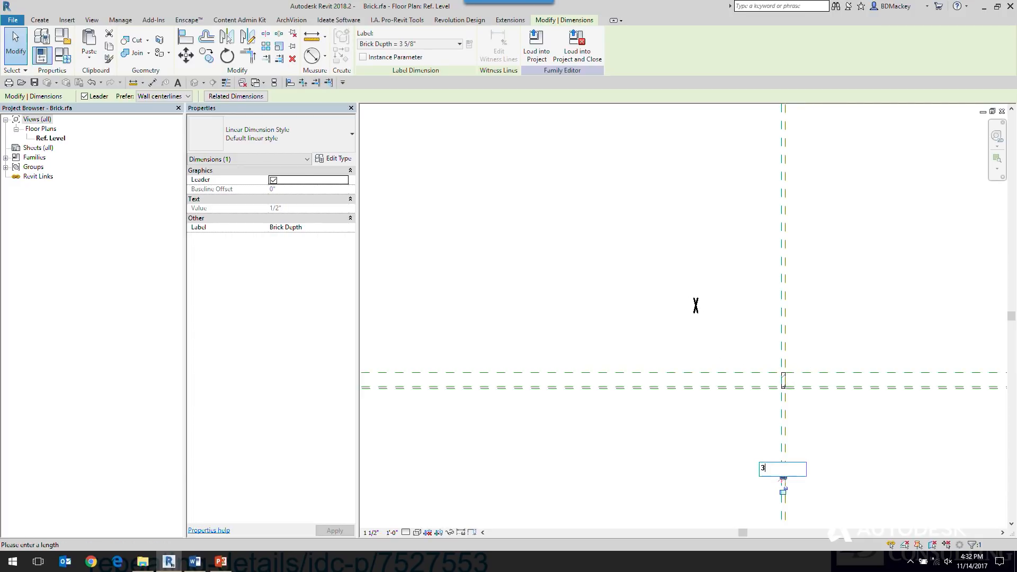
{"action": "type", "text": ".6"}
{"action": "key", "text": "Return"}
{"action": "key", "text": "Escape"}
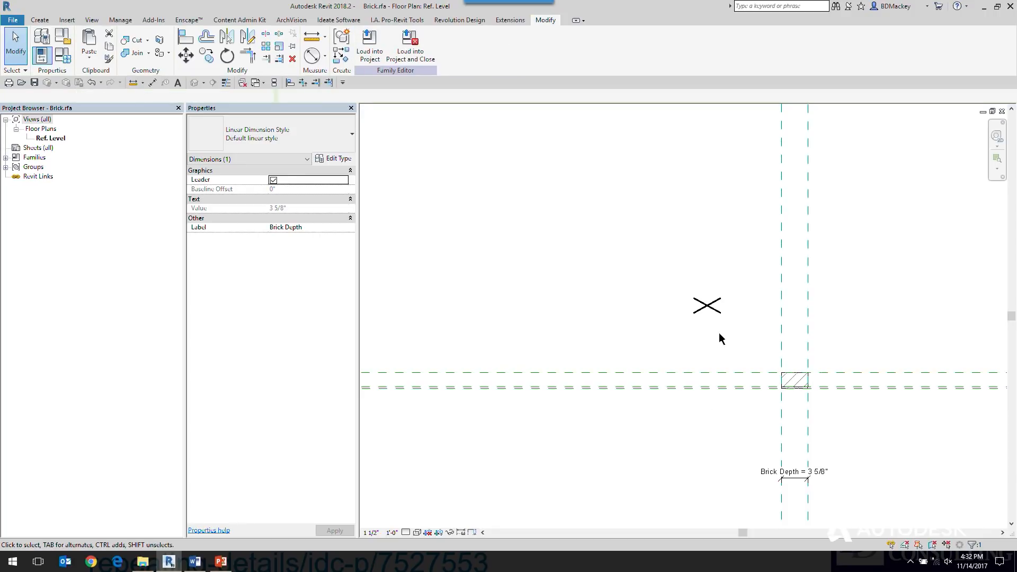
- Associate the weep's Mortar Size with the brick family's Mortar Size parameter
{"action": "scroll", "coordinate": [717, 334], "scroll_direction": "up", "scroll_amount": 3}
{"action": "left_click", "coordinate": [707, 280]}
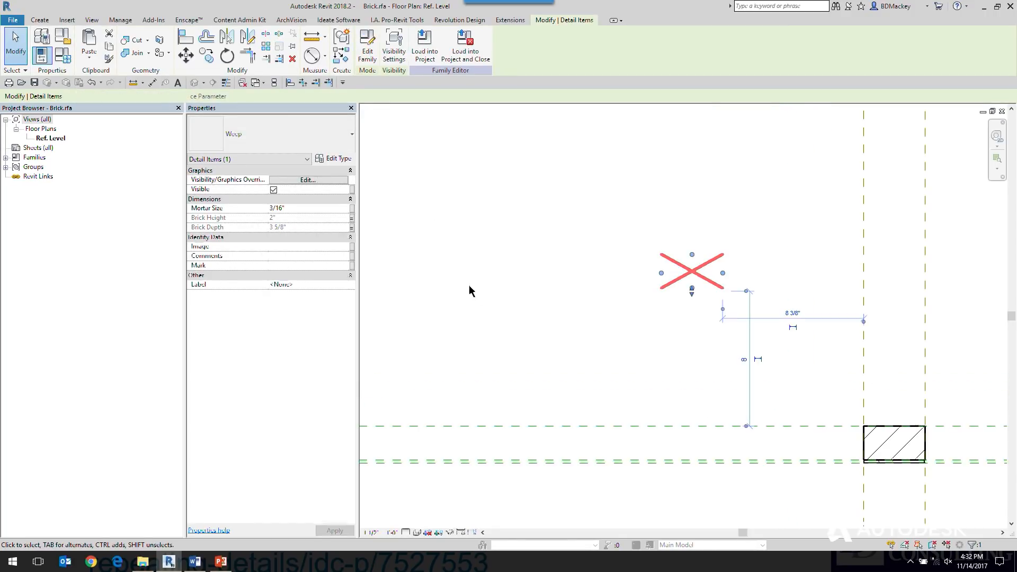
{"action": "left_click", "coordinate": [351, 208]}
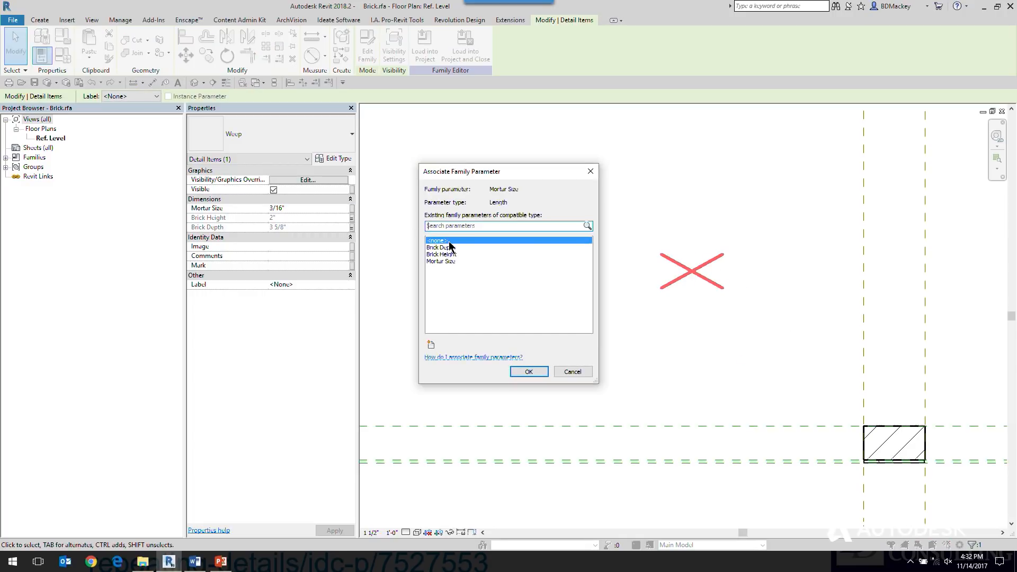
{"action": "left_click", "coordinate": [448, 262]}
{"action": "left_click", "coordinate": [536, 372]}
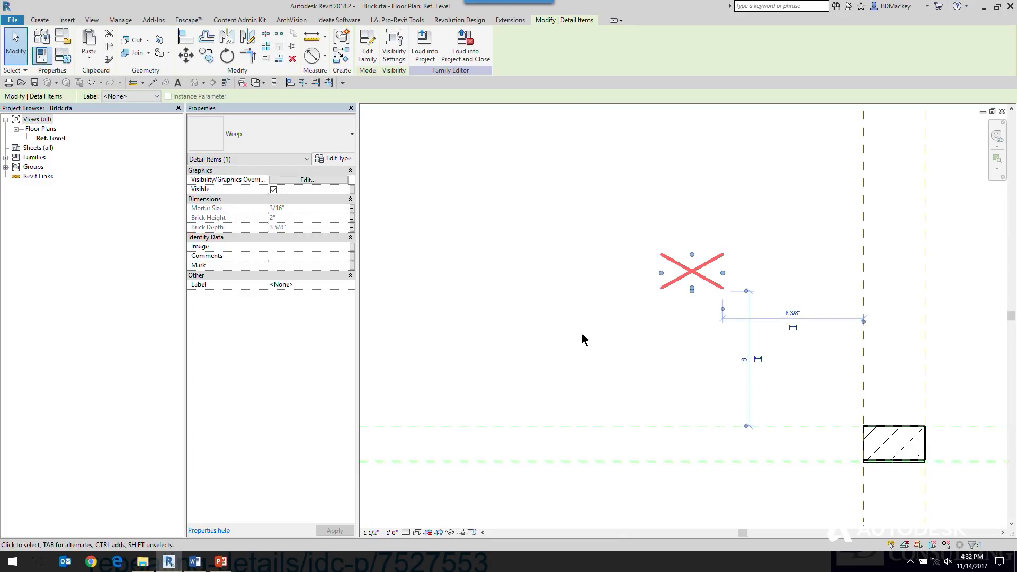
- Align the weep's bottom reference to the lowest horizontal reference plane of the brick and lock the alignment
{"action": "left_click", "coordinate": [581, 332]}
{"action": "key", "text": "a"}
{"action": "key", "text": "l"}
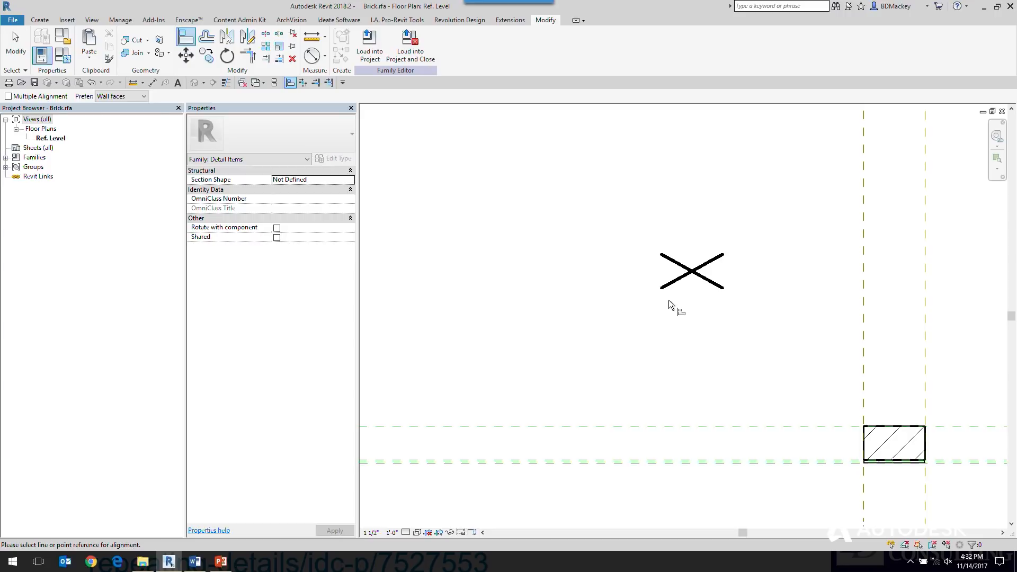
{"action": "scroll", "coordinate": [743, 305], "scroll_direction": "down", "scroll_amount": 1}
{"action": "scroll", "coordinate": [754, 318], "scroll_direction": "down", "scroll_amount": 1}
{"action": "scroll", "coordinate": [807, 420], "scroll_direction": "up", "scroll_amount": 2}
{"action": "left_click", "coordinate": [811, 410]}
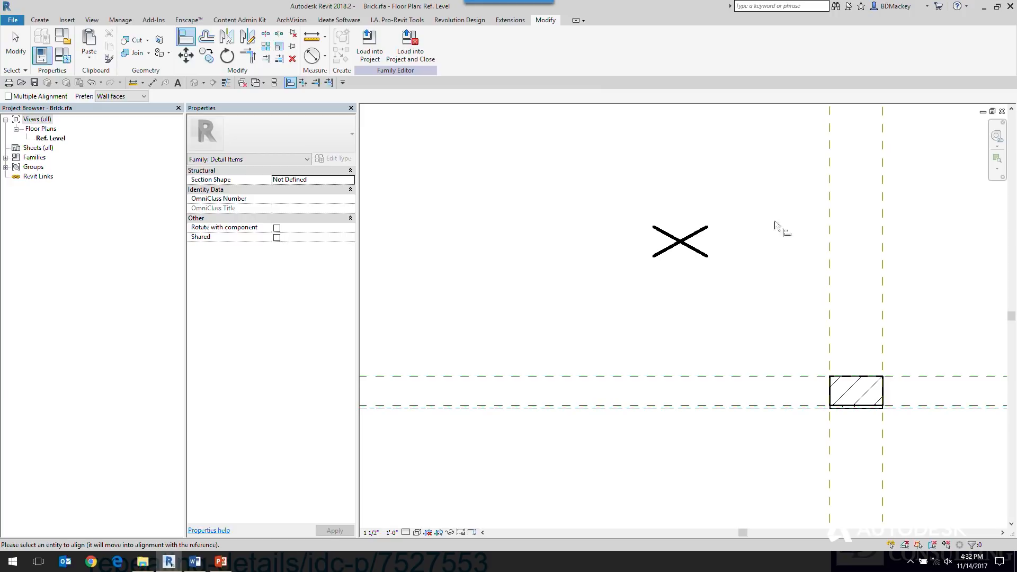
{"action": "left_click", "coordinate": [671, 259]}
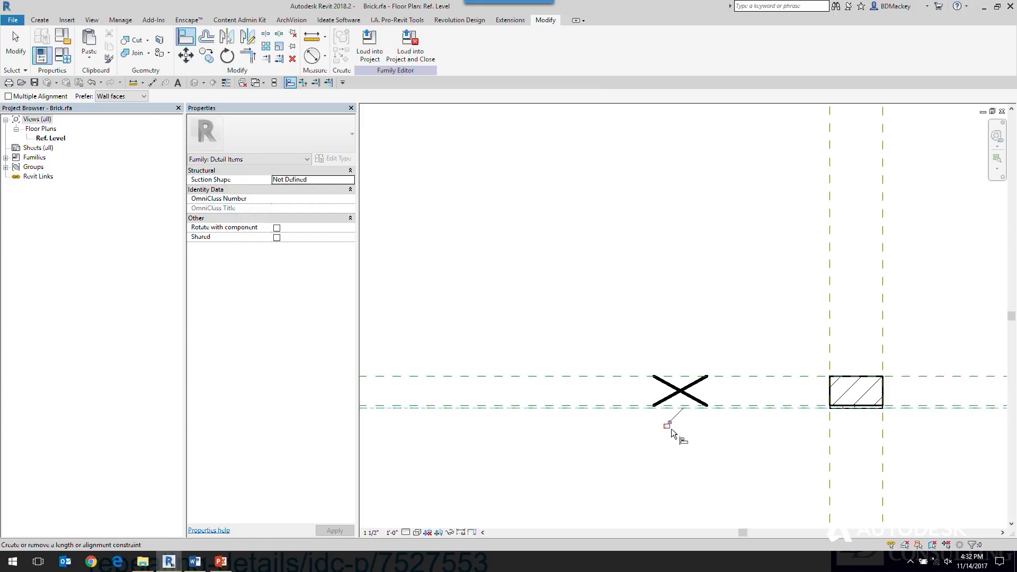
- Align the weep's left edge to the brick's left vertical reference plane, lock it and end the Align command
{"action": "left_click", "coordinate": [830, 325]}
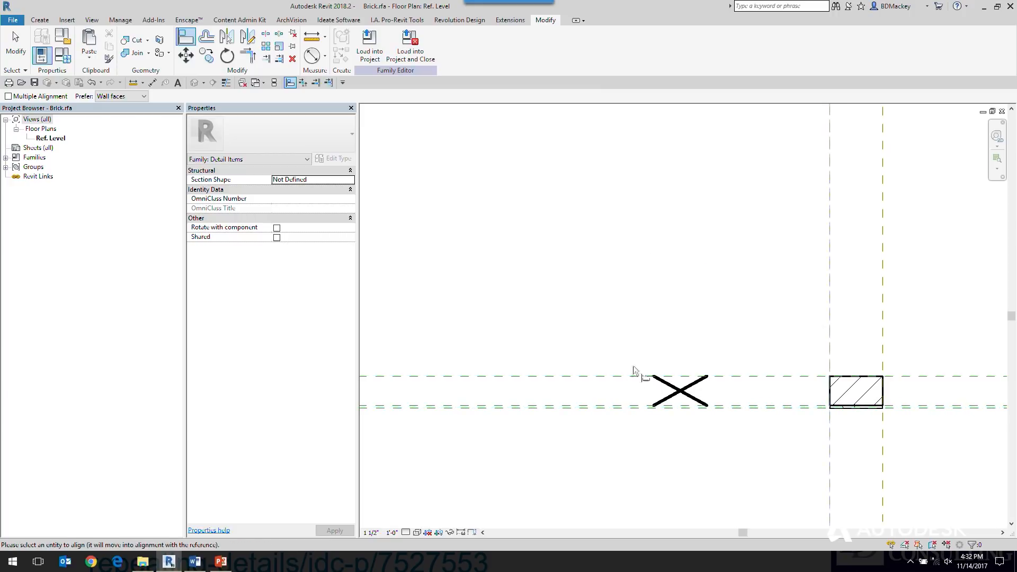
{"action": "left_click", "coordinate": [655, 398]}
{"action": "right_click", "coordinate": [743, 287]}
{"action": "left_click", "coordinate": [754, 292]}
{"action": "right_click", "coordinate": [750, 292]}
{"action": "left_click", "coordinate": [767, 299]}
{"action": "middle_click_drag", "start_coordinate": [862, 409], "coordinate": [779, 347]}
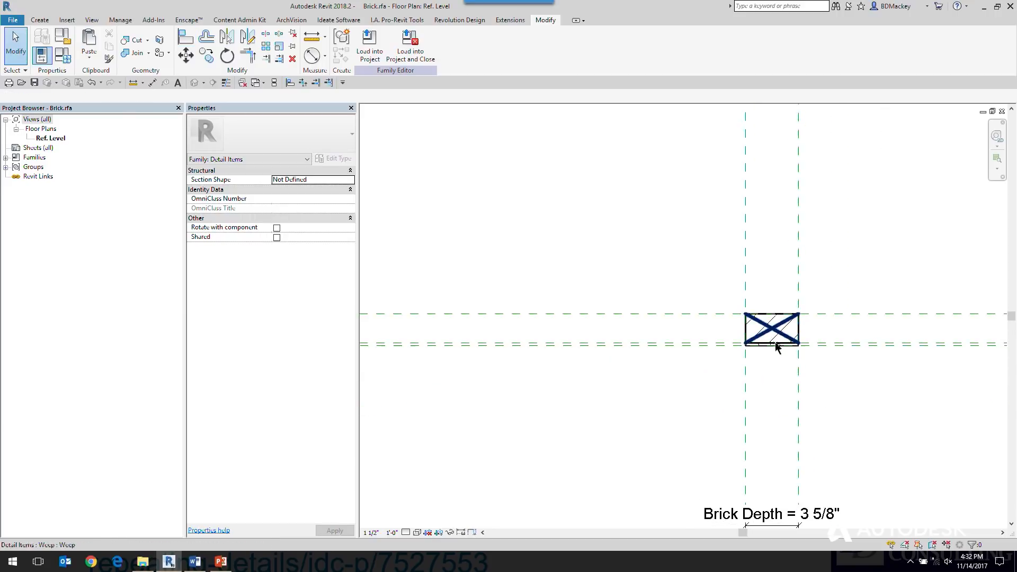
- Flex the brick and its nested weep with Brick Depth values of 5/8" and finally 6 5/8"
{"action": "scroll", "coordinate": [775, 338], "scroll_direction": "up", "scroll_amount": 3}
{"action": "scroll", "coordinate": [470, 214], "scroll_direction": "down", "scroll_amount": 3}
{"action": "middle_click_drag", "start_coordinate": [558, 354], "coordinate": [690, 365]}
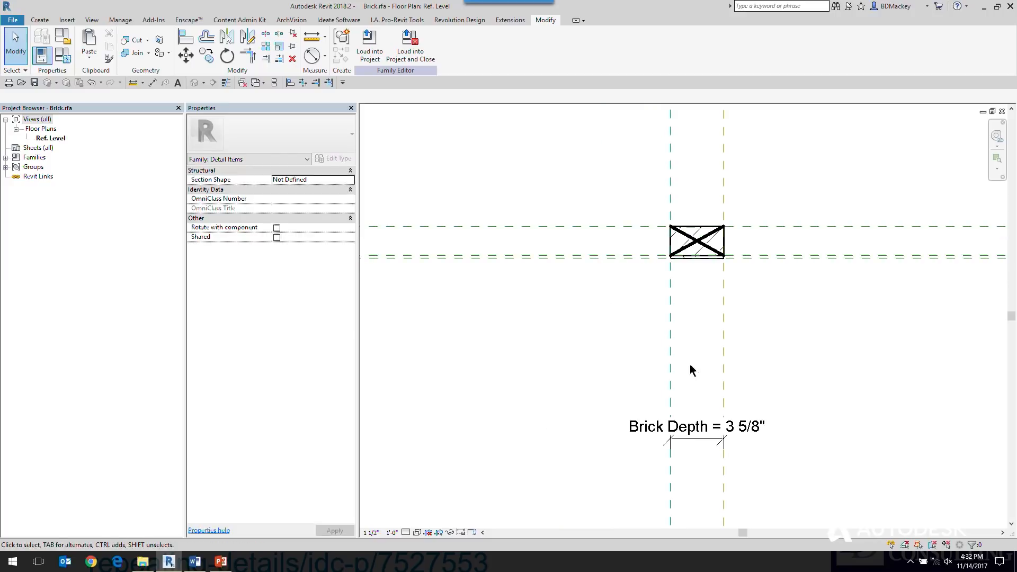
{"action": "left_click", "coordinate": [641, 427]}
{"action": "left_click", "coordinate": [720, 430]}
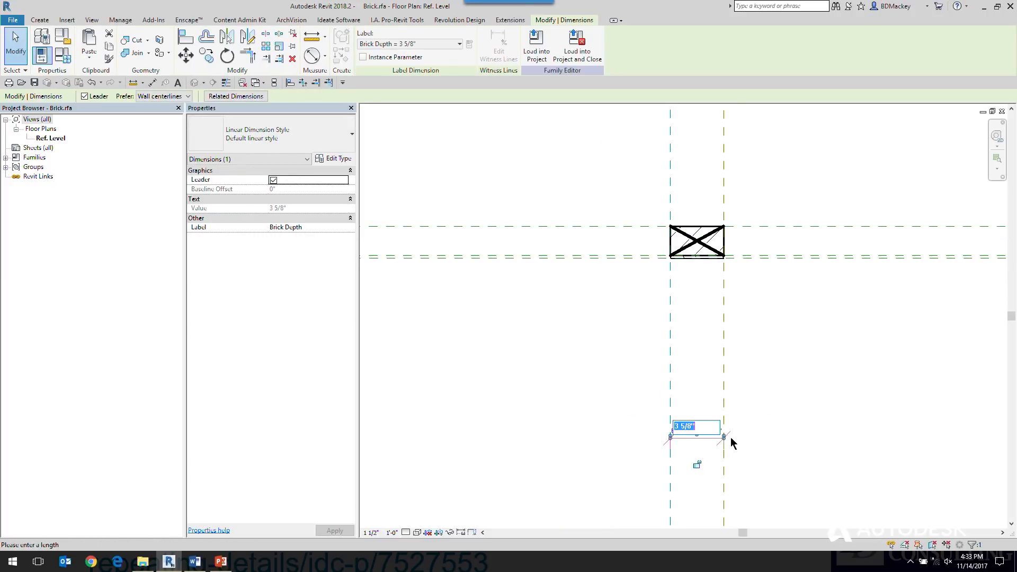
{"action": "type", "text": "+.625"}
{"action": "key", "text": "Return"}
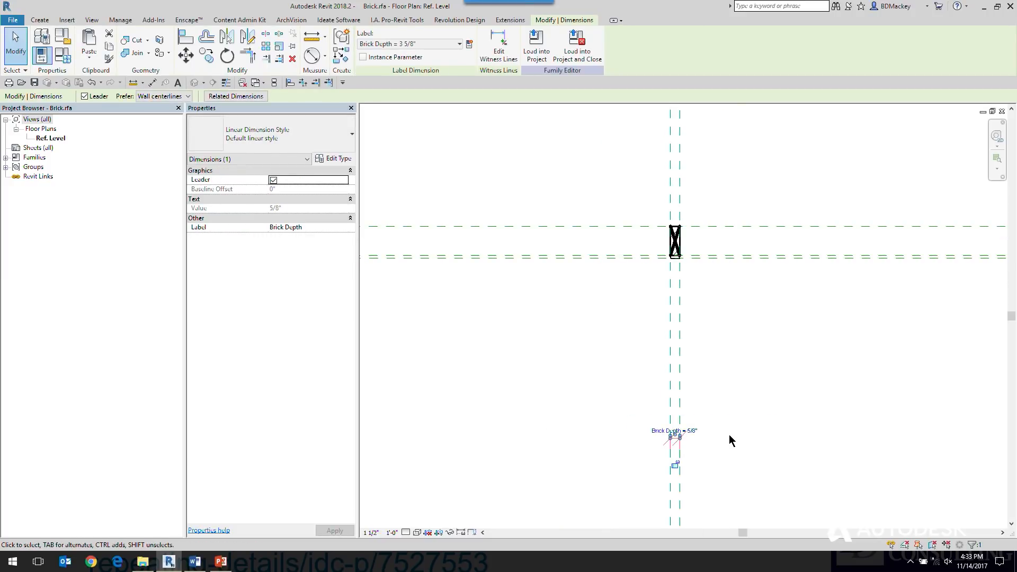
{"action": "left_click", "coordinate": [696, 430]}
{"action": "type", "text": "6"}
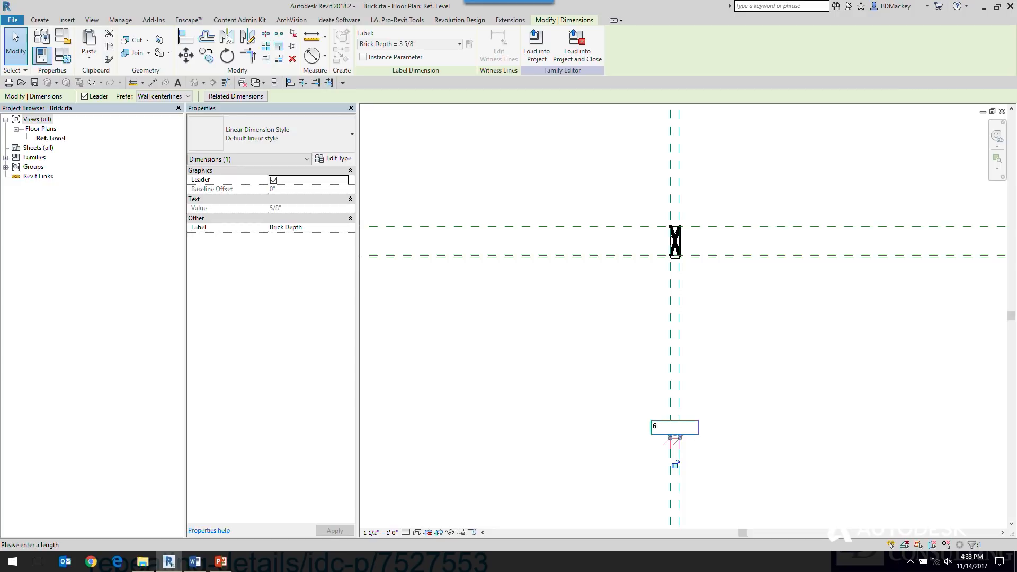
{"action": "type", "text": ".625"}
{"action": "key", "text": "Return"}
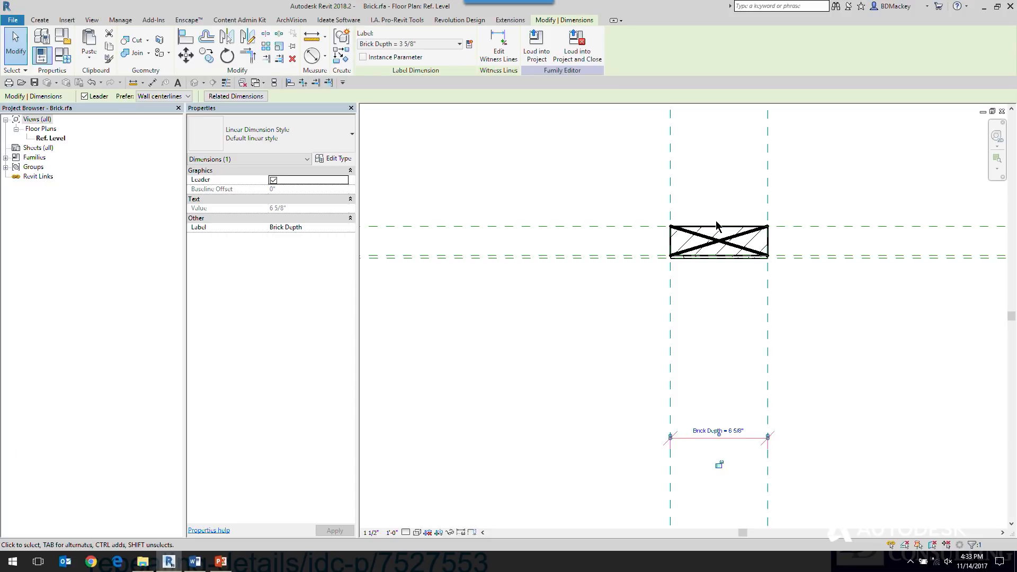
{"action": "left_click", "coordinate": [659, 313]}
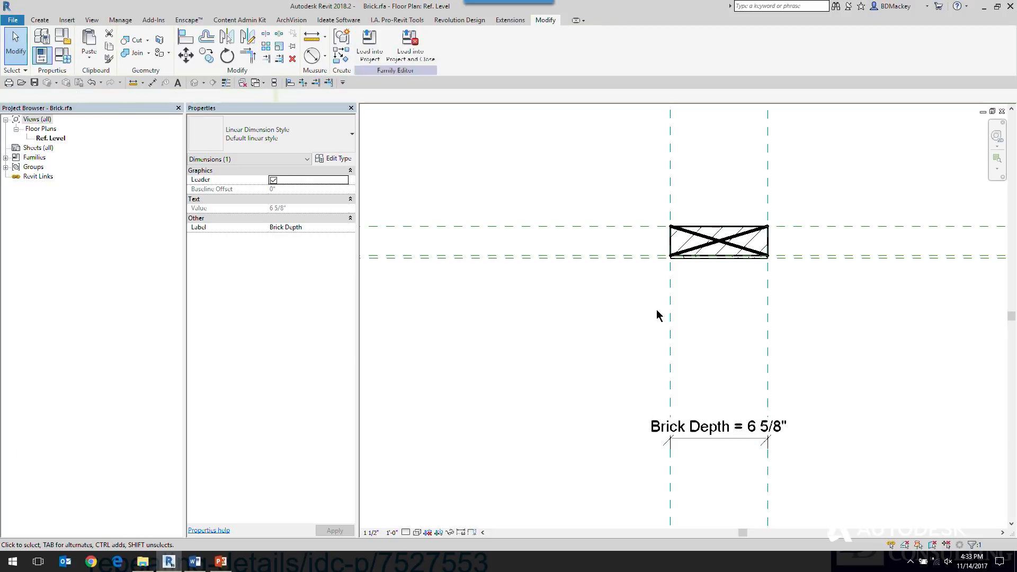
- Start a new instance family parameter named Weep for the nested weep's Visible property
{"action": "left_click", "coordinate": [703, 247]}
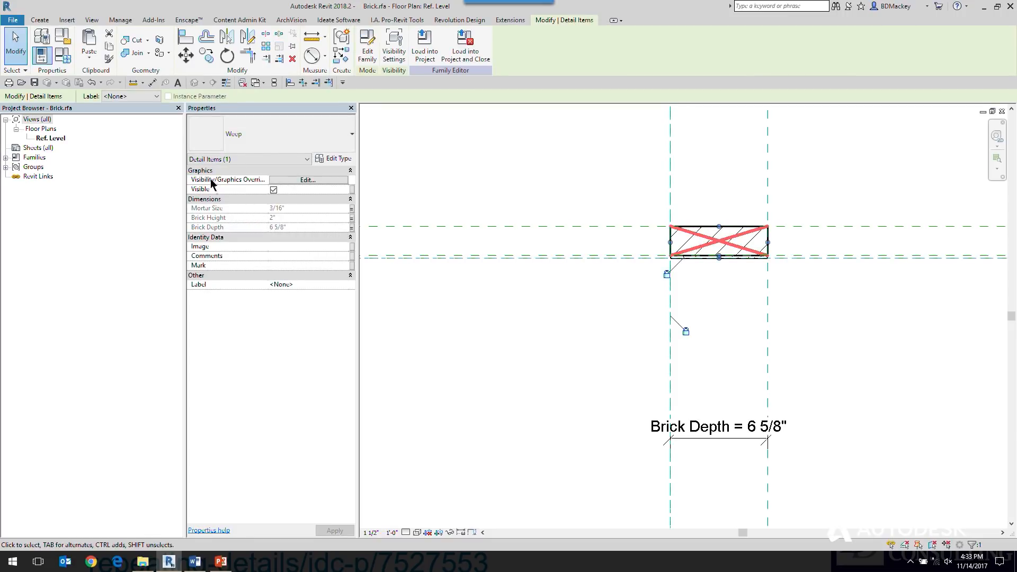
{"action": "left_click", "coordinate": [352, 189]}
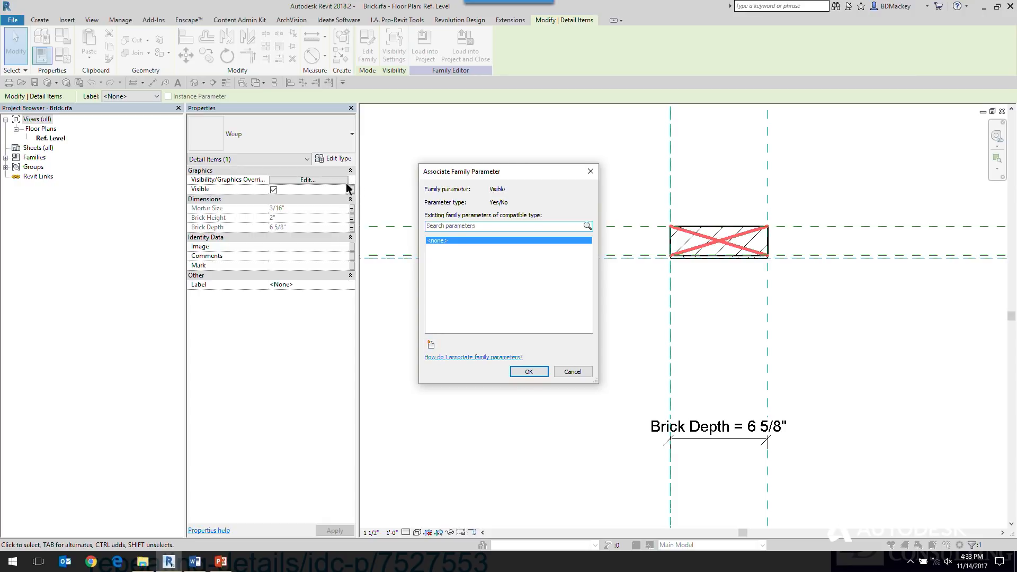
{"action": "left_click", "coordinate": [532, 372]}
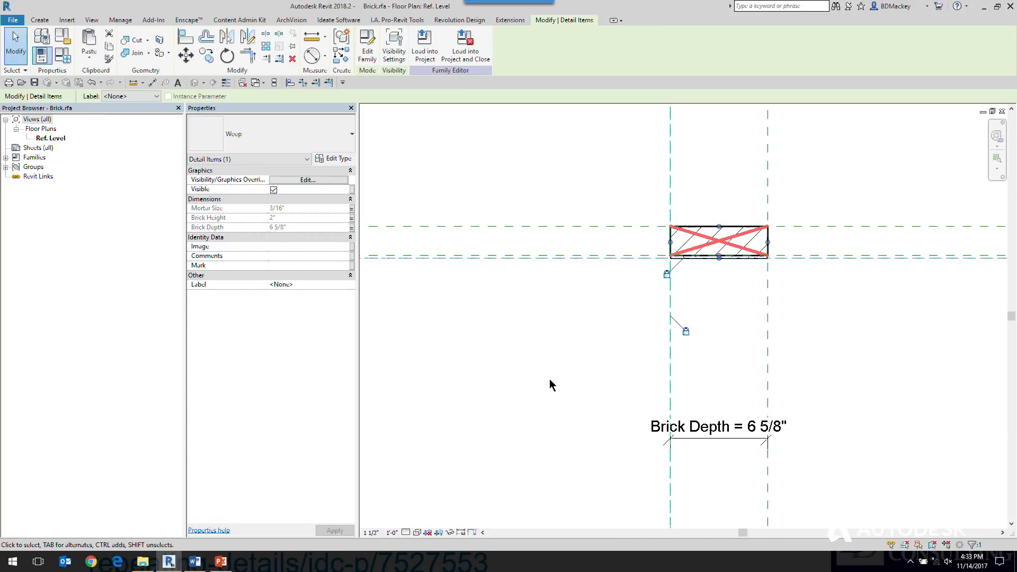
{"action": "left_click", "coordinate": [352, 190]}
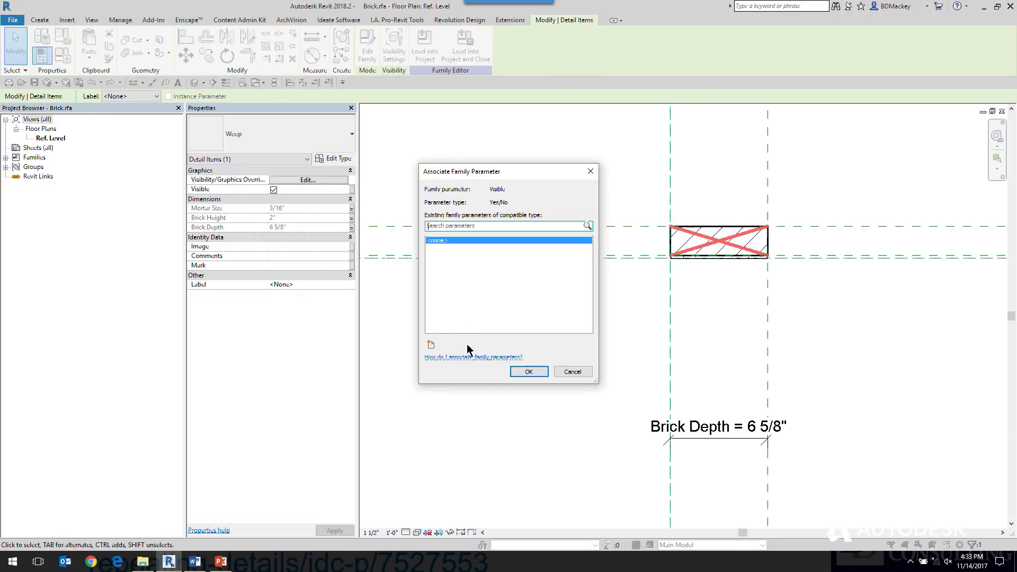
{"action": "left_click", "coordinate": [432, 345]}
{"action": "type", "text": "wEE"}
{"action": "key", "text": "BackSpace"}
{"action": "key", "text": "BackSpace"}
{"action": "key", "text": "BackSpace"}
{"action": "type", "text": "W"}
{"action": "key", "text": "Caps_Lock"}
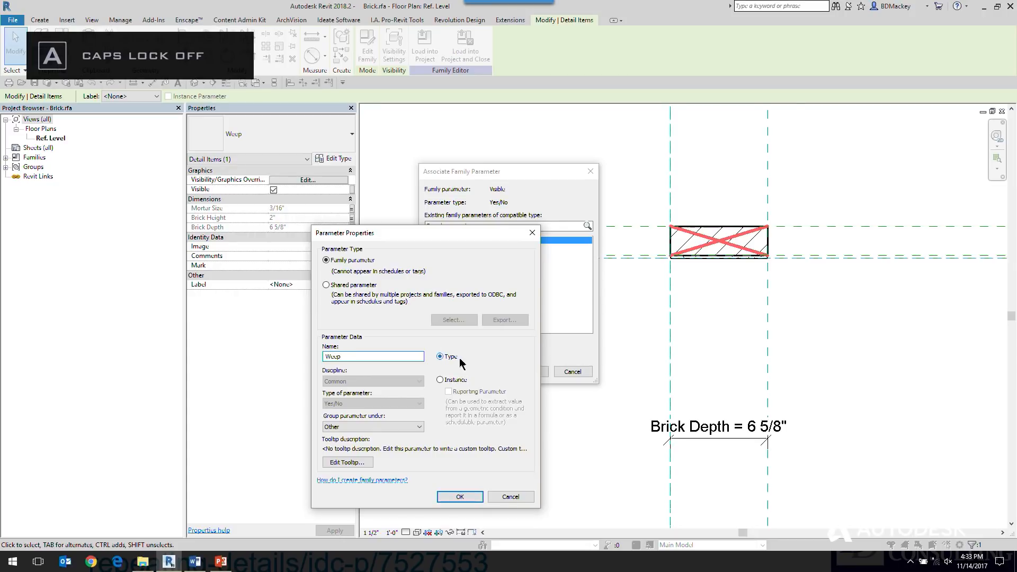
{"action": "left_click", "coordinate": [455, 380]}
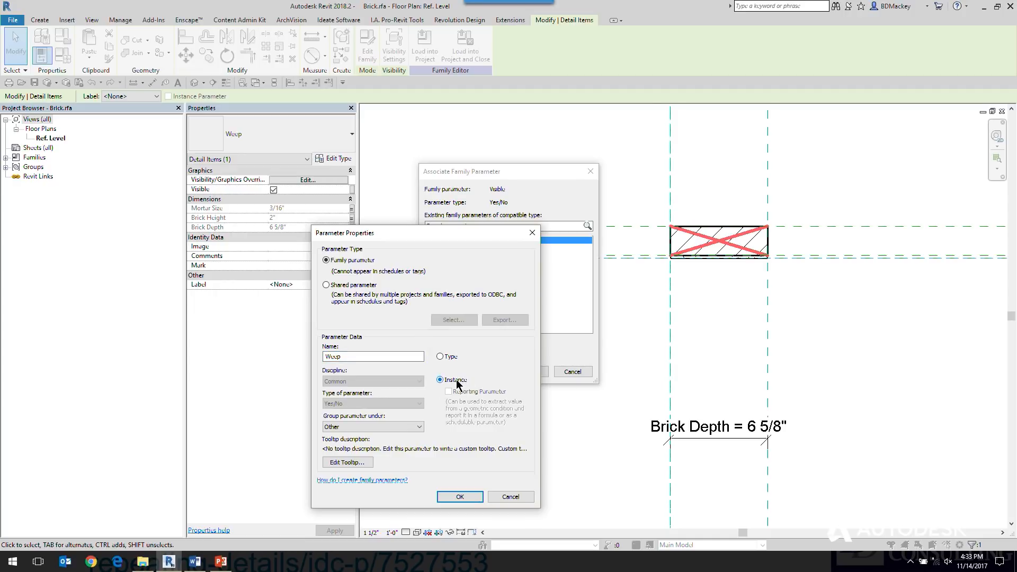
- Finish the Weep parameter's definition and associate the nested weep's Visible property with it
{"action": "left_click", "coordinate": [377, 428]}
{"action": "left_click", "coordinate": [377, 429]}
{"action": "key", "text": "shift+Tab"}
{"action": "left_click", "coordinate": [456, 497]}
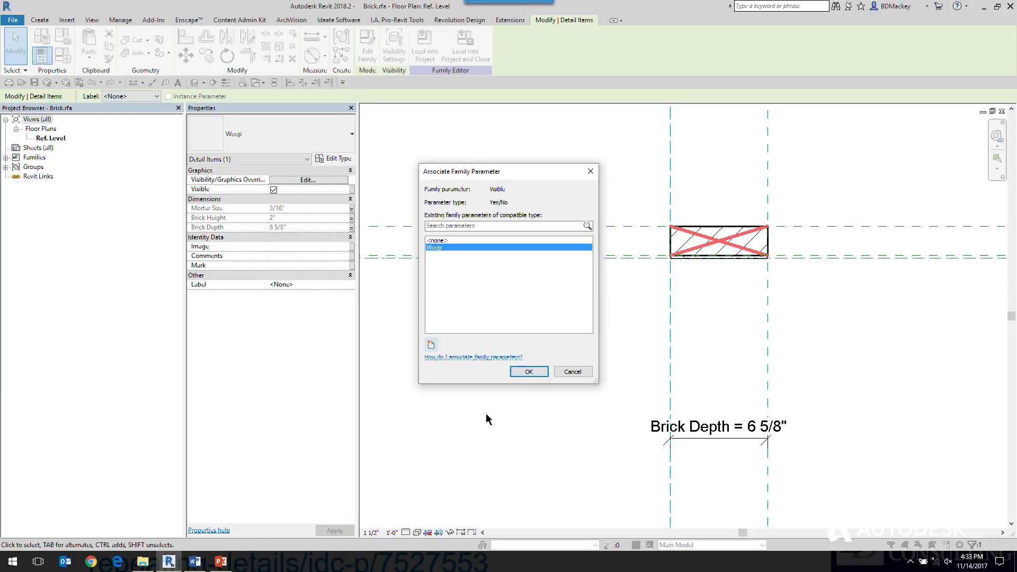
{"action": "left_click", "coordinate": [528, 371]}
{"action": "left_click", "coordinate": [675, 263]}
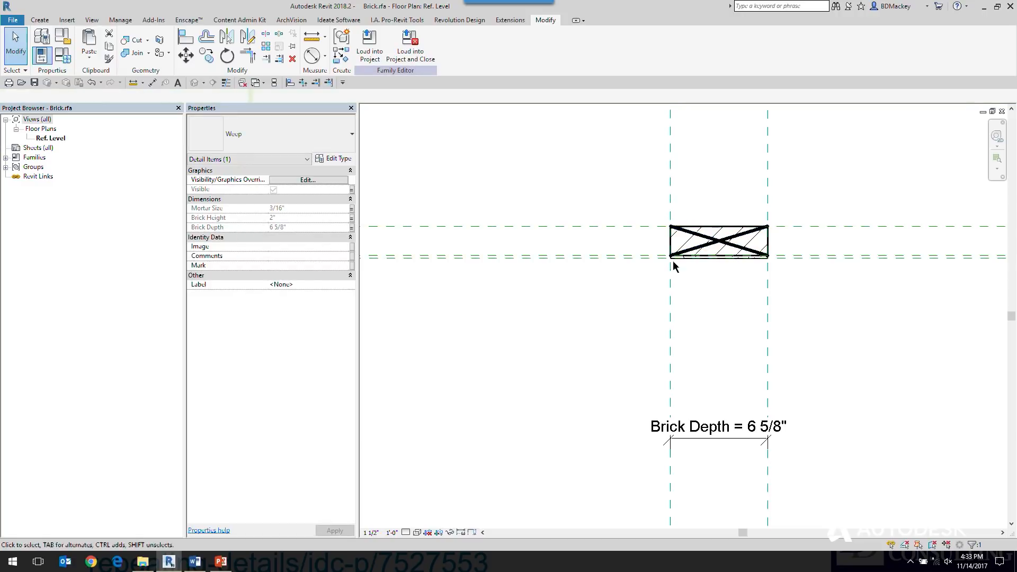
- Close the Brick family and the other open family windows without saving, returning to the Wall Foundation Tagged view of Details_2018
{"action": "scroll", "coordinate": [684, 276], "scroll_direction": "up", "scroll_amount": 3}
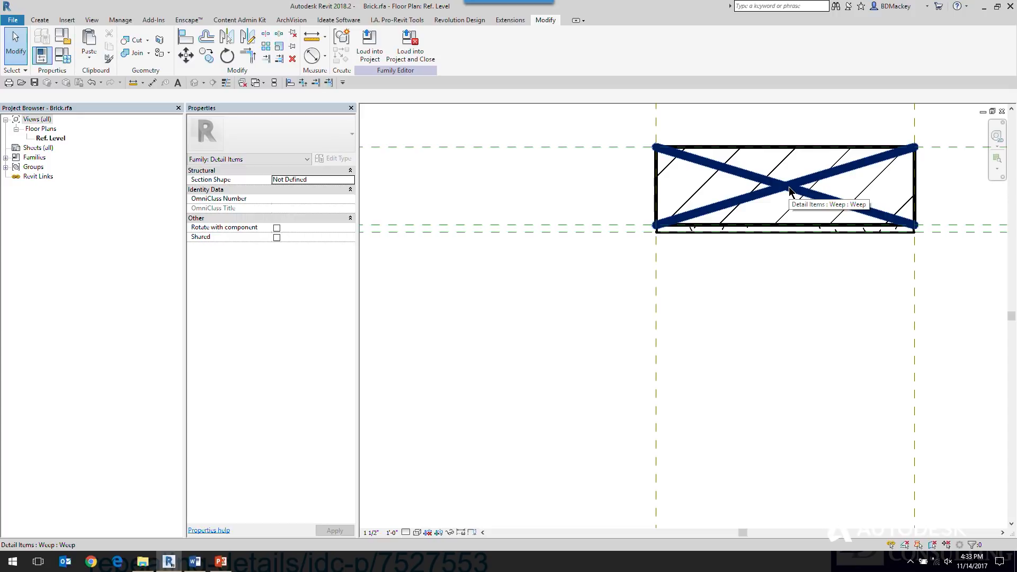
{"action": "scroll", "coordinate": [781, 189], "scroll_direction": "down", "scroll_amount": 5}
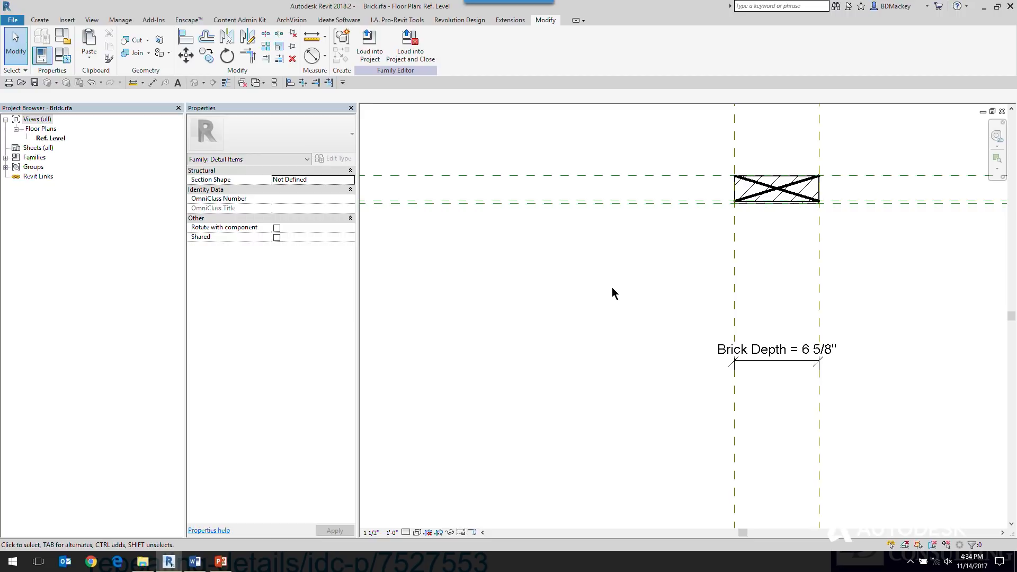
{"action": "scroll", "coordinate": [612, 289], "scroll_direction": "down", "scroll_amount": 1}
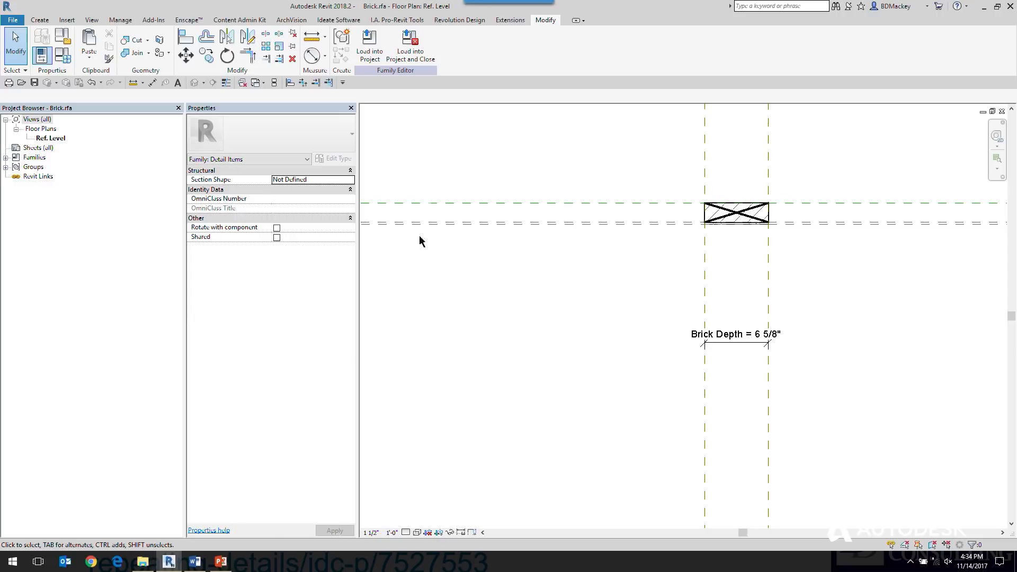
{"action": "left_click", "coordinate": [1003, 111]}
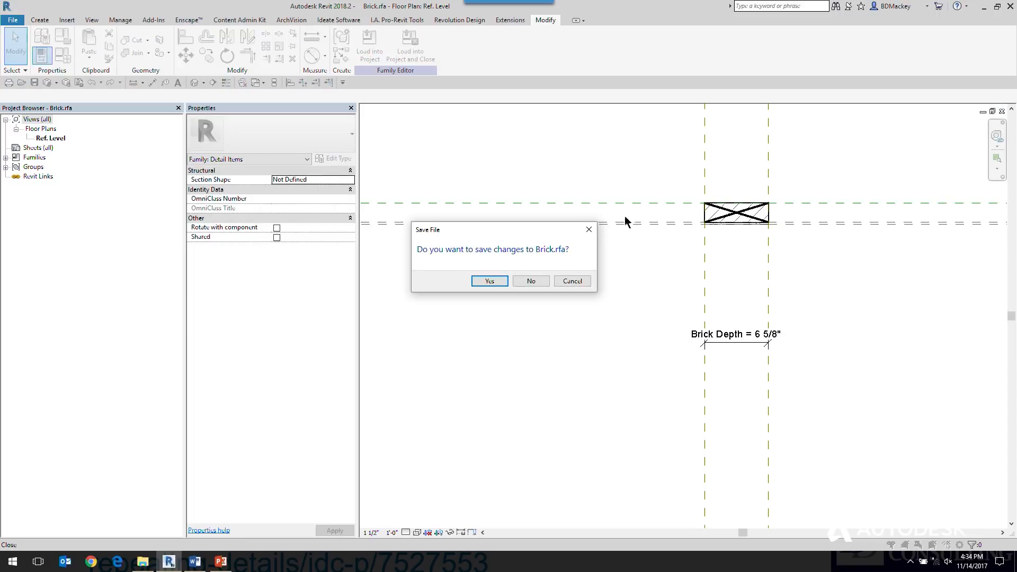
{"action": "left_click", "coordinate": [532, 282]}
{"action": "left_click", "coordinate": [1002, 111]}
{"action": "left_click", "coordinate": [533, 280]}
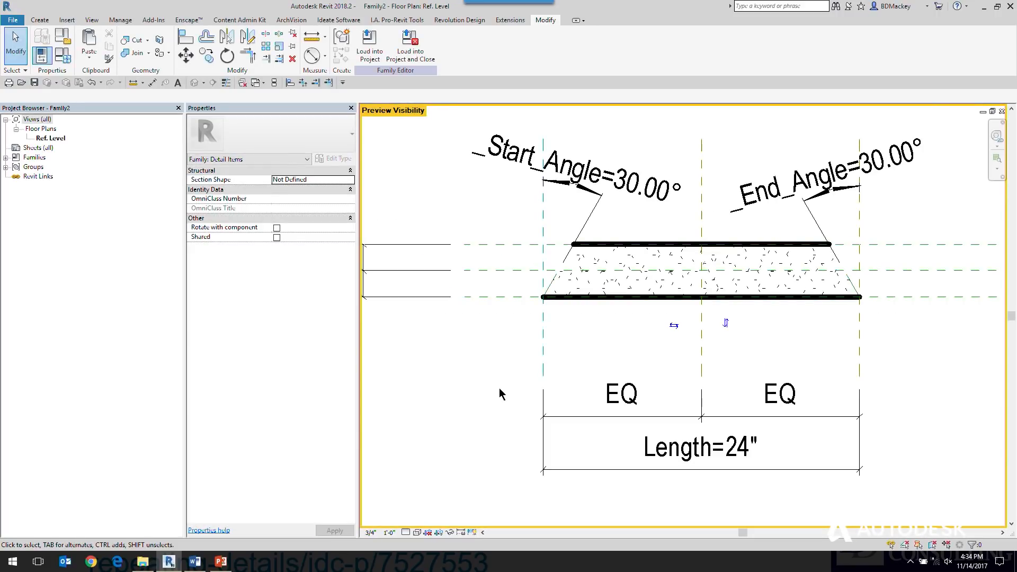
{"action": "mouse_move", "coordinate": [169, 563]}
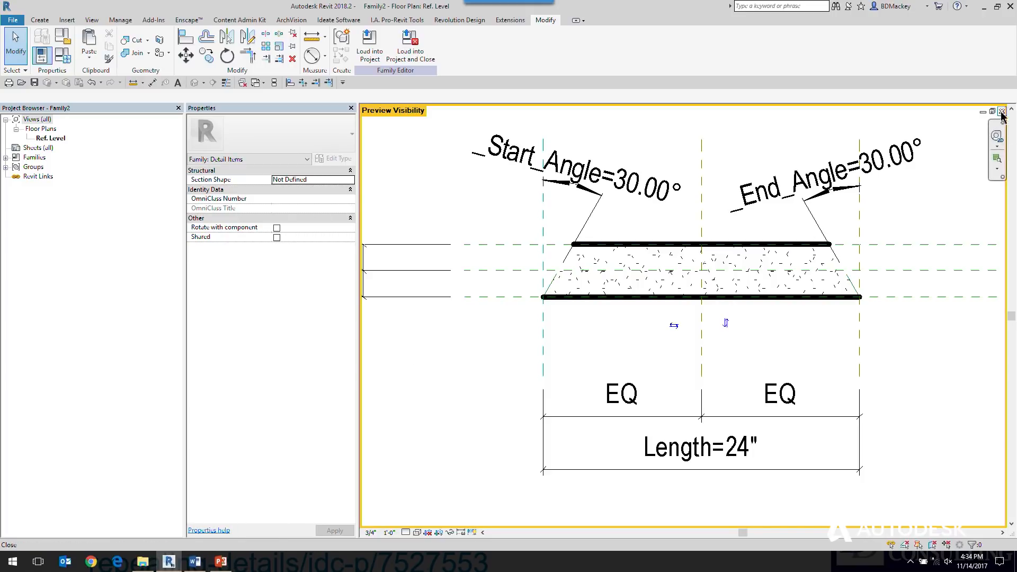
{"action": "key", "text": "ctrl+Tab"}
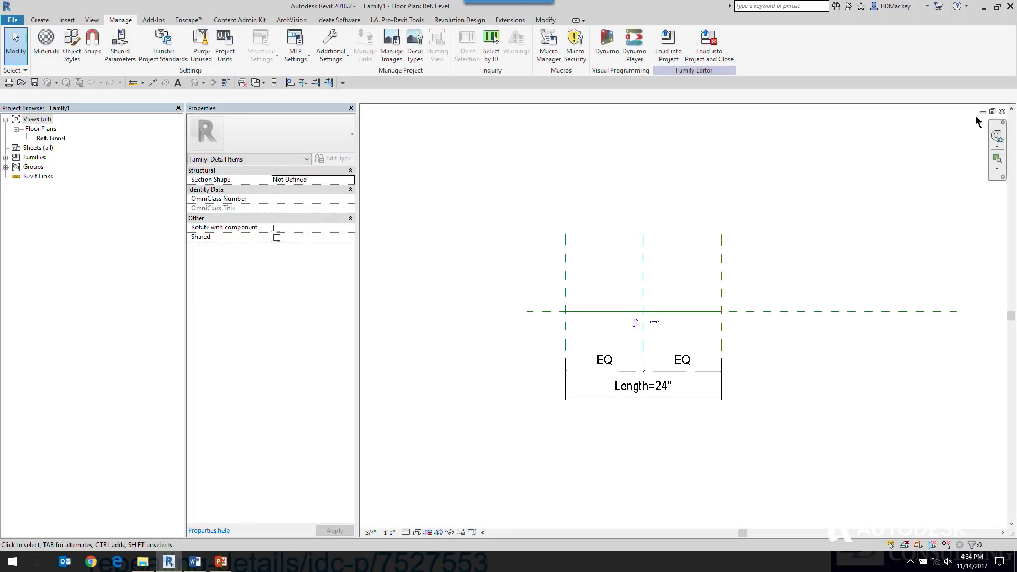
{"action": "left_click", "coordinate": [1002, 113]}
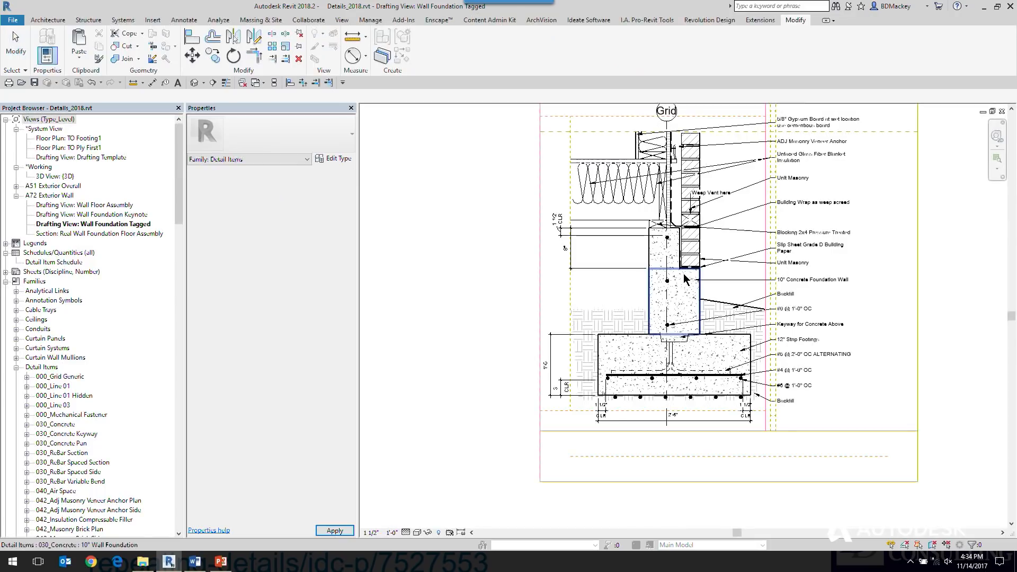
- Set Spacing Max of the spaced rebar row just beneath the long bar in the footing to 1/2" and inspect the bars closely
{"action": "scroll", "coordinate": [607, 377], "scroll_direction": "up", "scroll_amount": 5}
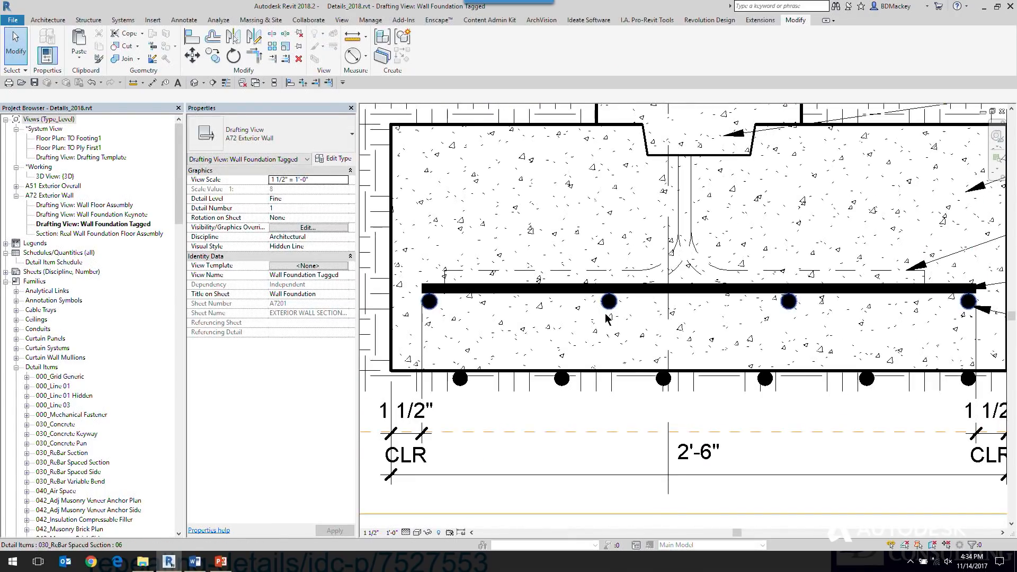
{"action": "left_click", "coordinate": [432, 286]}
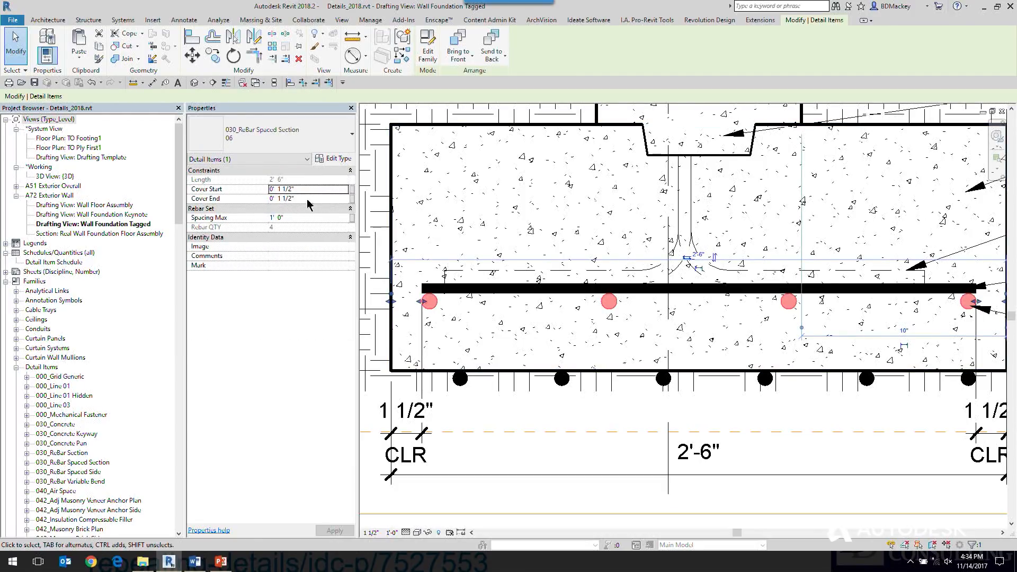
{"action": "left_click", "coordinate": [310, 218]}
{"action": "key", "text": "BackSpace"}
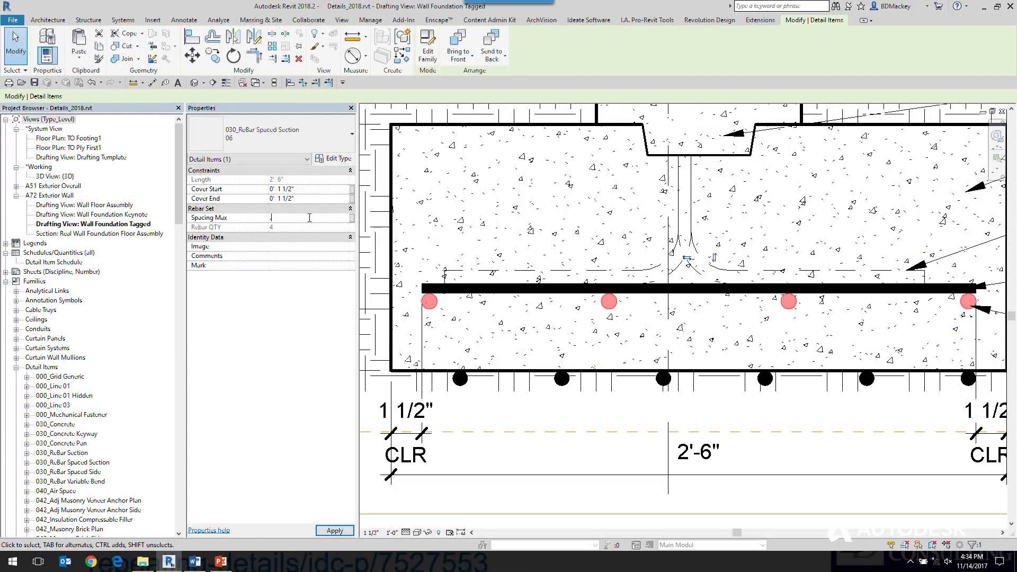
{"action": "type", "text": ".5\""}
{"action": "key", "text": "Return"}
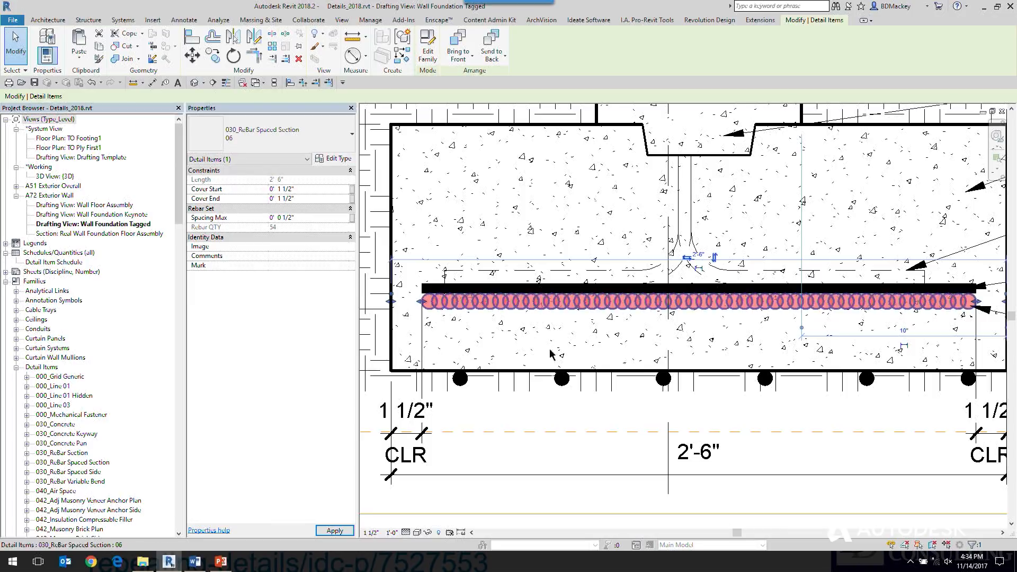
{"action": "scroll", "coordinate": [488, 314], "scroll_direction": "up", "scroll_amount": 2}
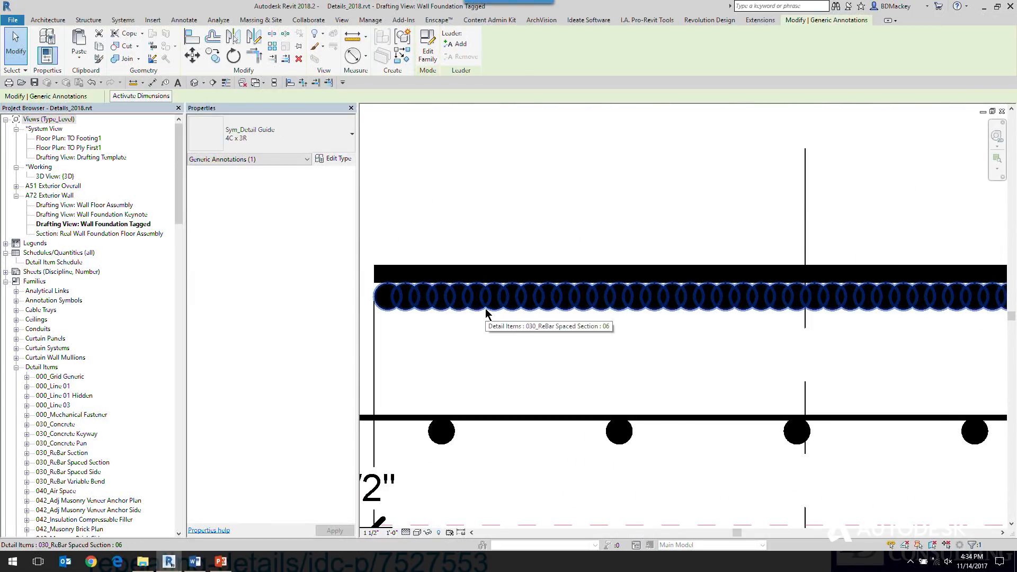
{"action": "scroll", "coordinate": [484, 316], "scroll_direction": "down", "scroll_amount": 5}
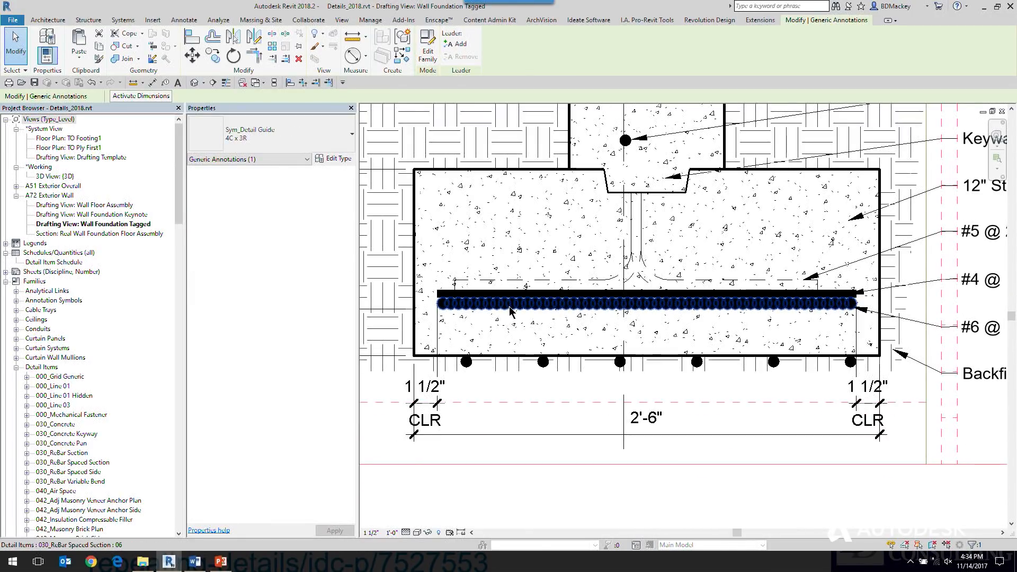
{"action": "middle_click_drag", "start_coordinate": [462, 309], "coordinate": [472, 310]}
{"action": "scroll", "coordinate": [462, 311], "scroll_direction": "up", "scroll_amount": 1}
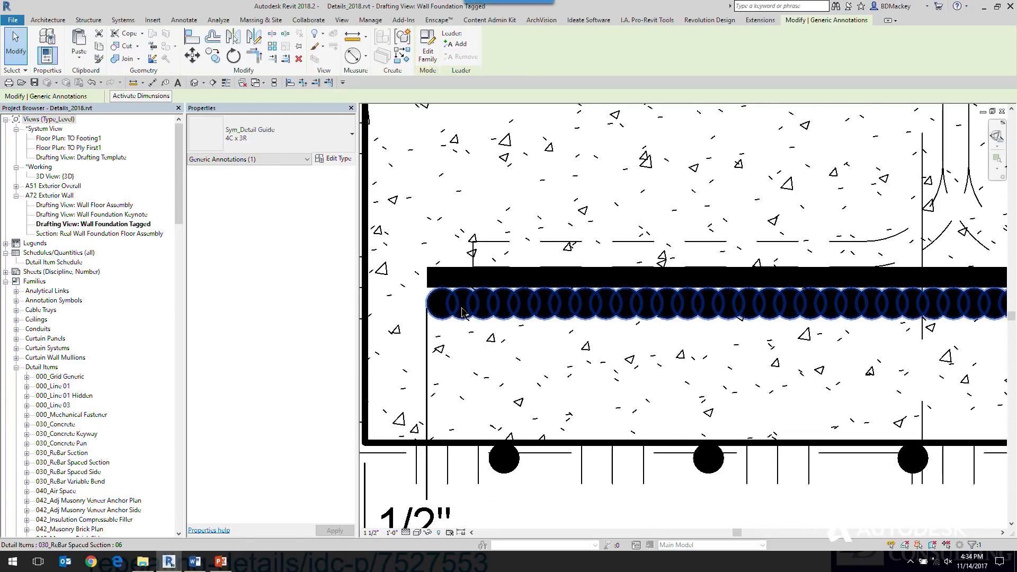
- Open the 030_ReBar_Spaced_Section.rfa family from the Intelligent Details folder
{"action": "left_click", "coordinate": [142, 561]}
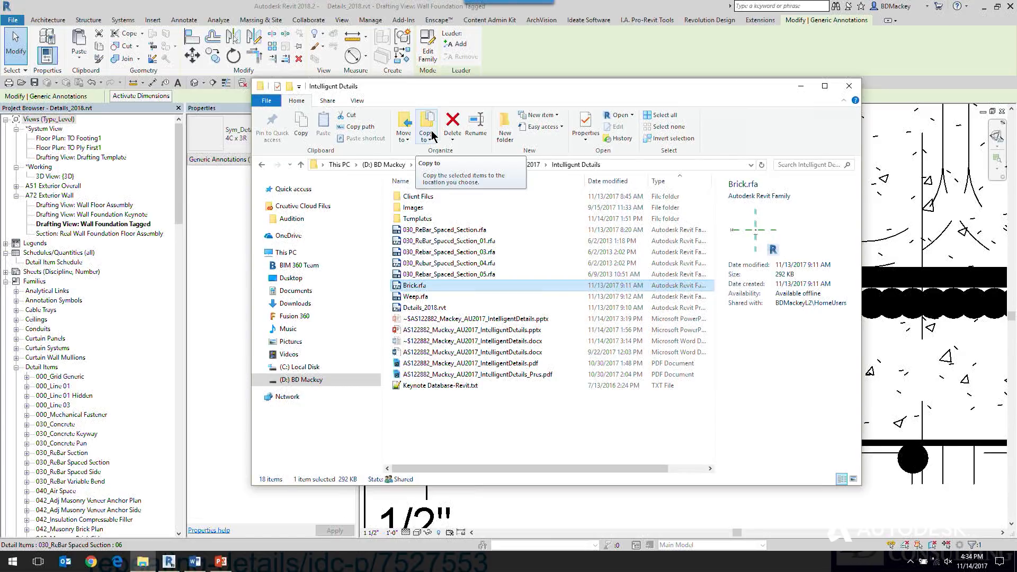
{"action": "left_click", "coordinate": [453, 231]}
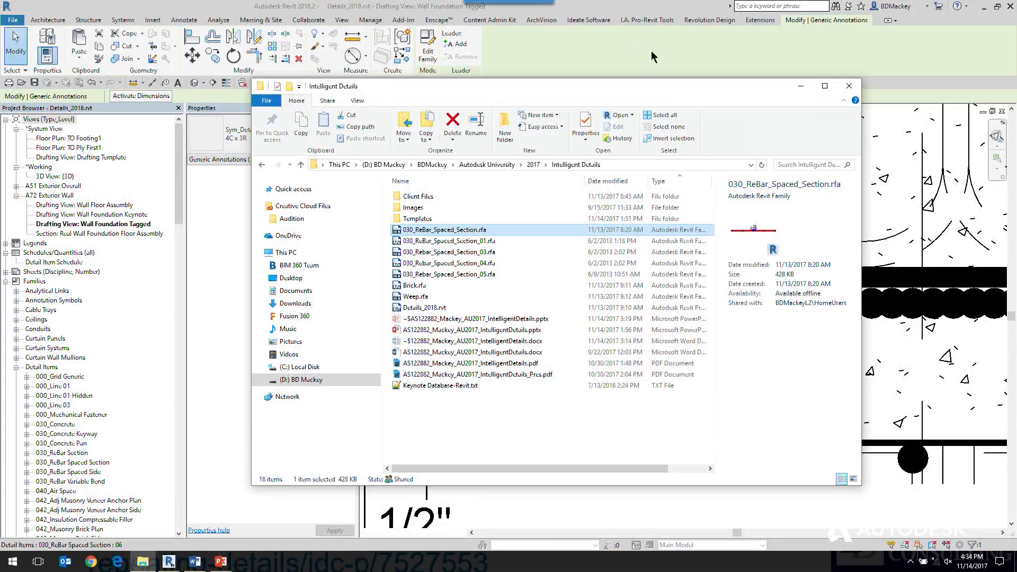
{"action": "left_click", "coordinate": [801, 86]}
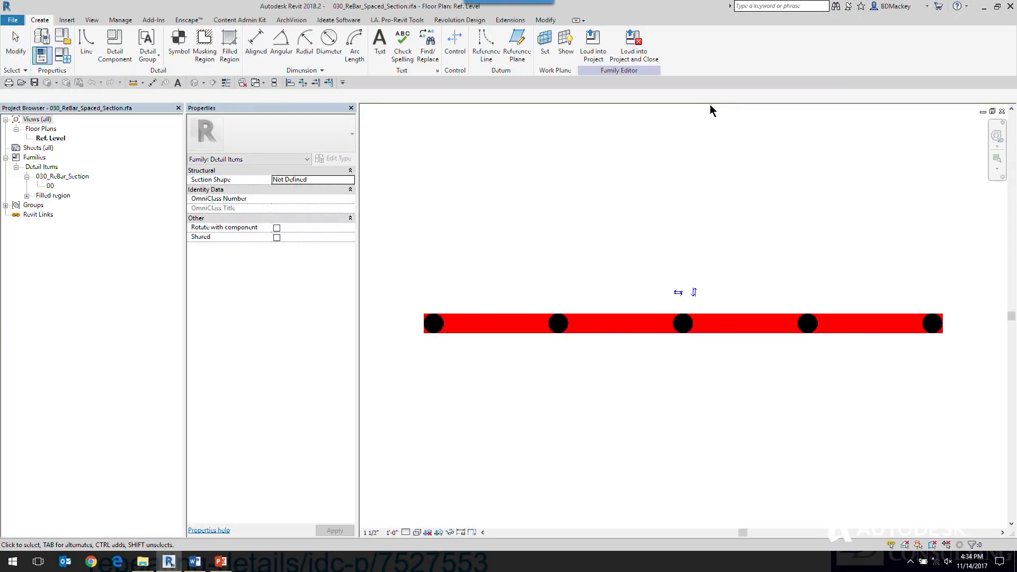
{"action": "middle_click_drag", "start_coordinate": [588, 269], "coordinate": [603, 243]}
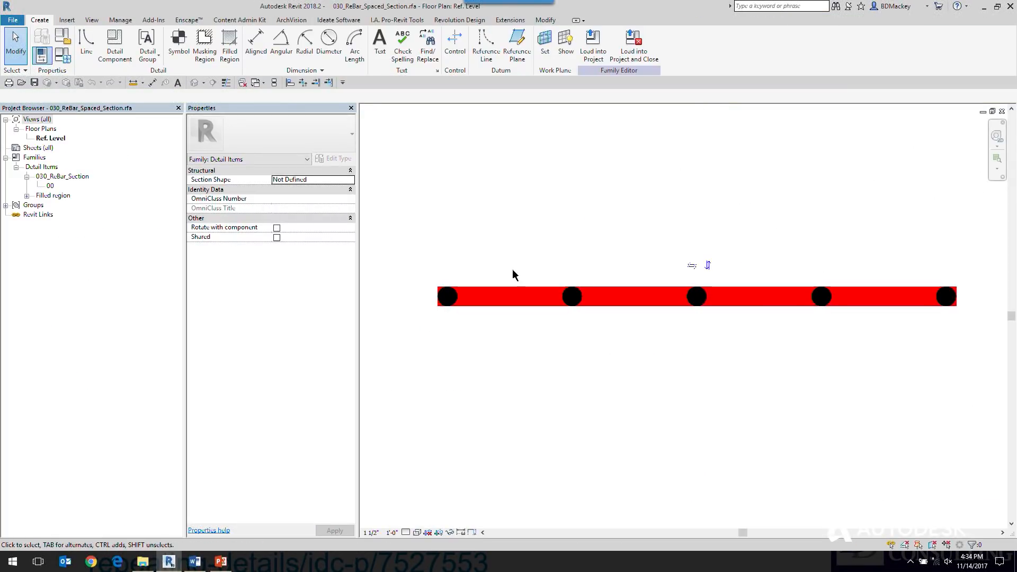
- Inspect the red filled region's properties and open the rebar family's Family Types
{"action": "left_click", "coordinate": [510, 290]}
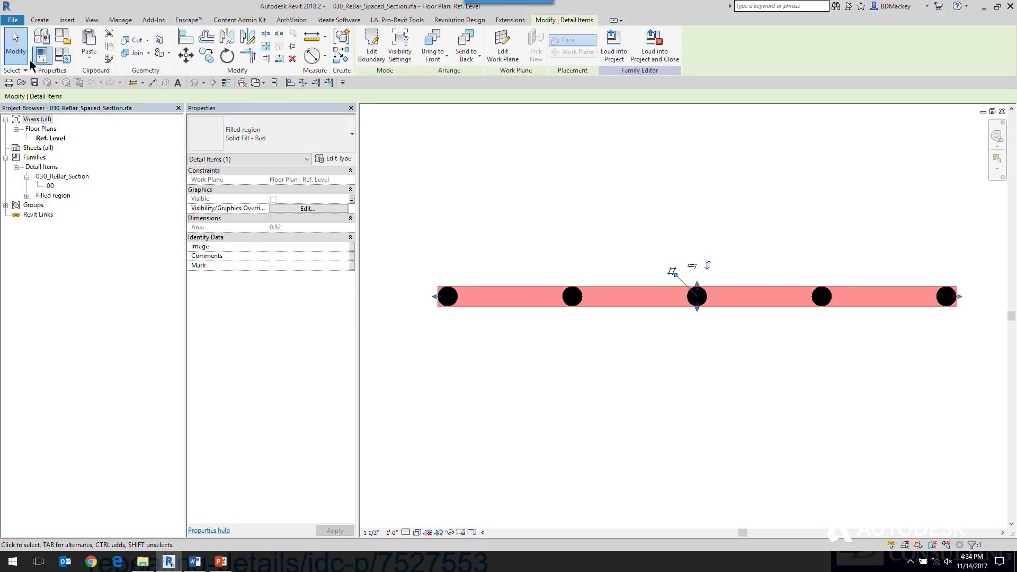
{"action": "left_click", "coordinate": [373, 225]}
{"action": "key", "text": "f"}
{"action": "key", "text": "t"}
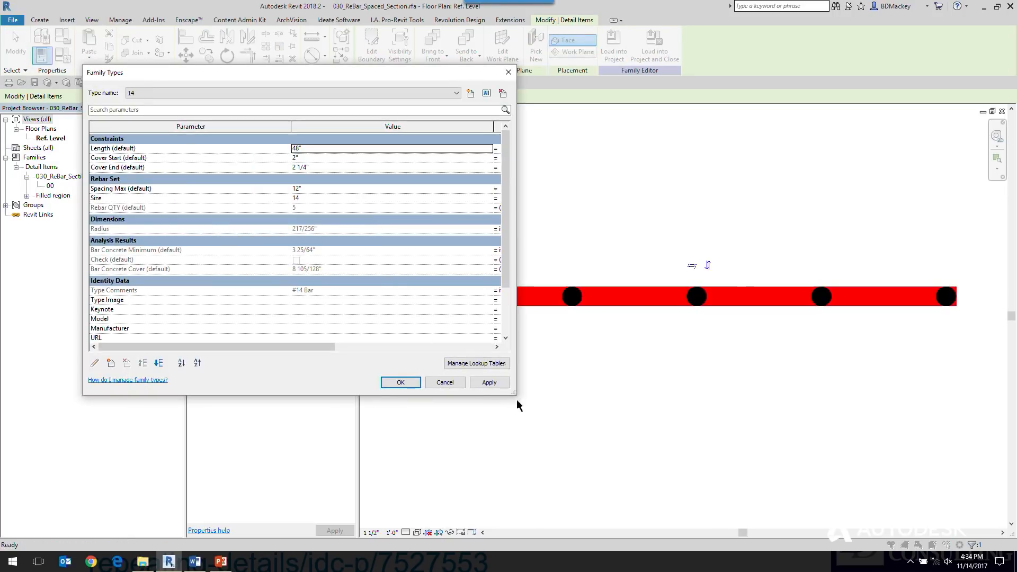
- Enlarge the Family Types dialog, widen the Formula column to examine the rebar formulas, and select the Check parameter
{"action": "left_click_drag", "start_coordinate": [517, 398], "coordinate": [713, 538]}
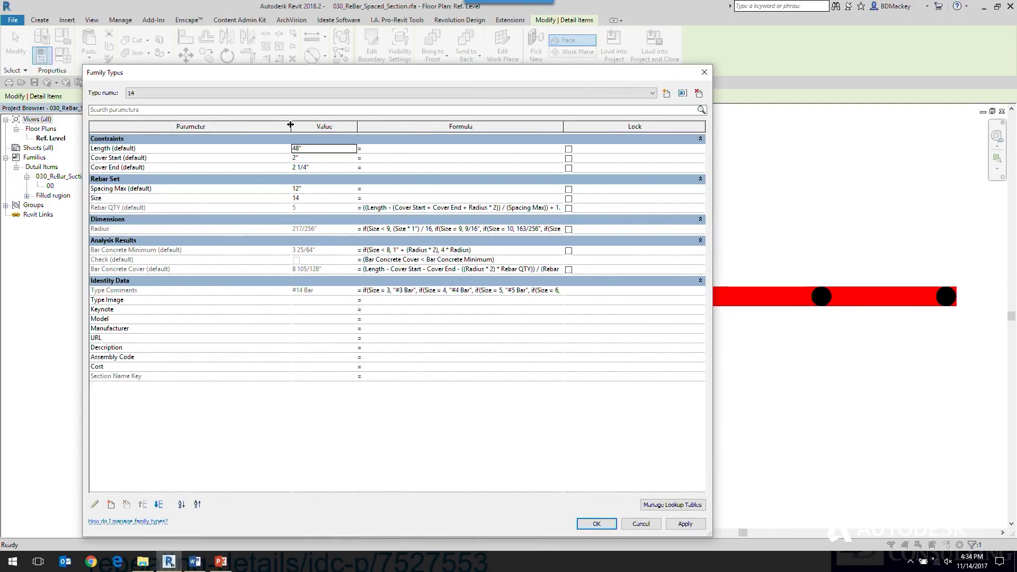
{"action": "left_click_drag", "start_coordinate": [291, 127], "coordinate": [207, 127]}
{"action": "left_click_drag", "start_coordinate": [713, 351], "coordinate": [881, 351]}
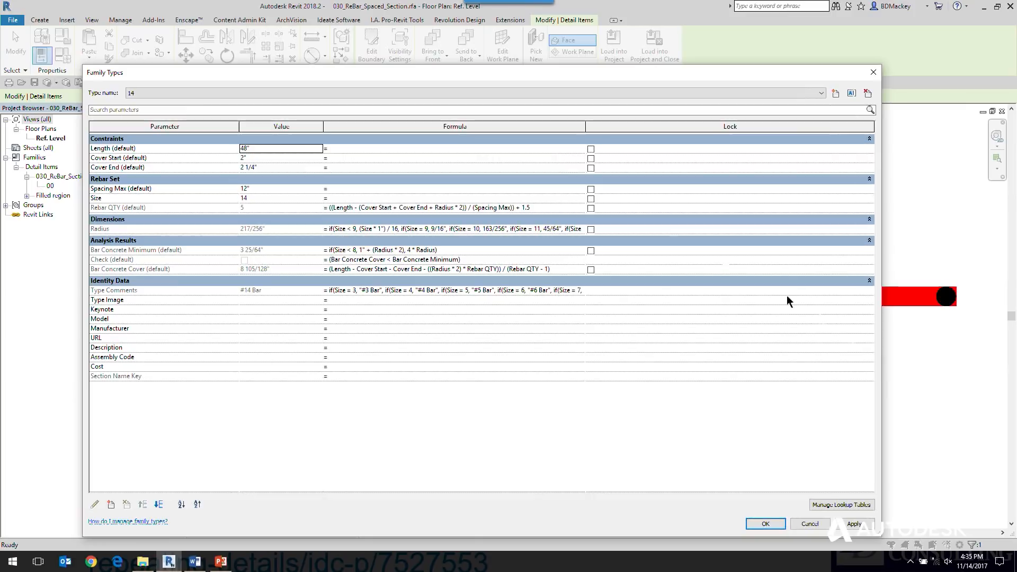
{"action": "left_click_drag", "start_coordinate": [586, 133], "coordinate": [724, 135]}
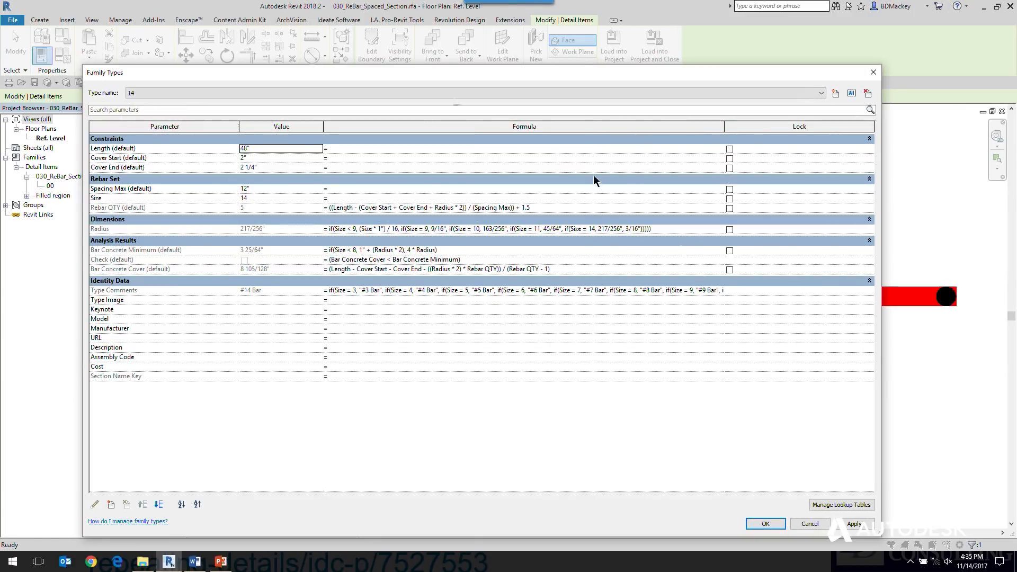
{"action": "left_click_drag", "start_coordinate": [239, 127], "coordinate": [209, 127]}
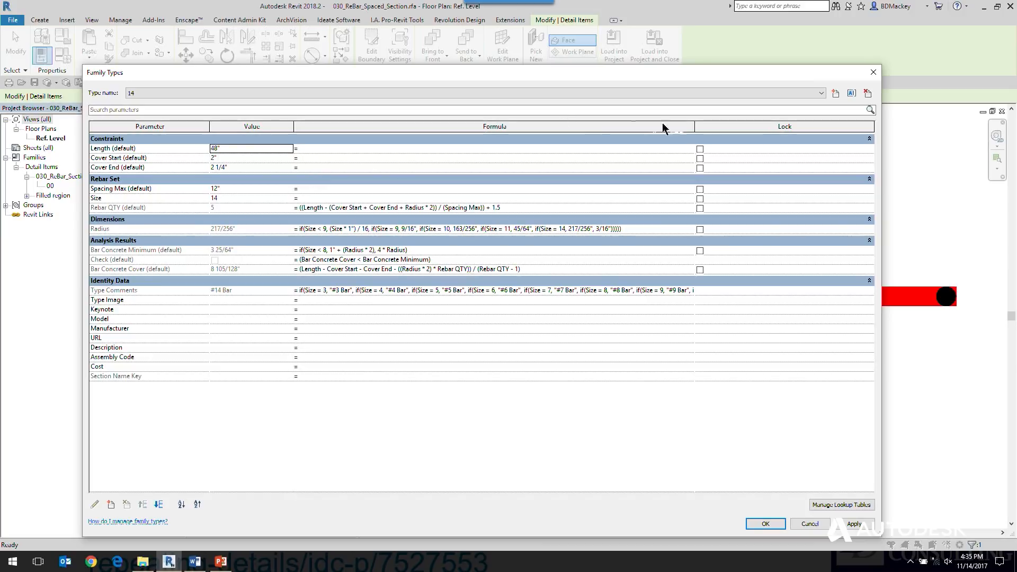
{"action": "left_click_drag", "start_coordinate": [695, 127], "coordinate": [736, 122]}
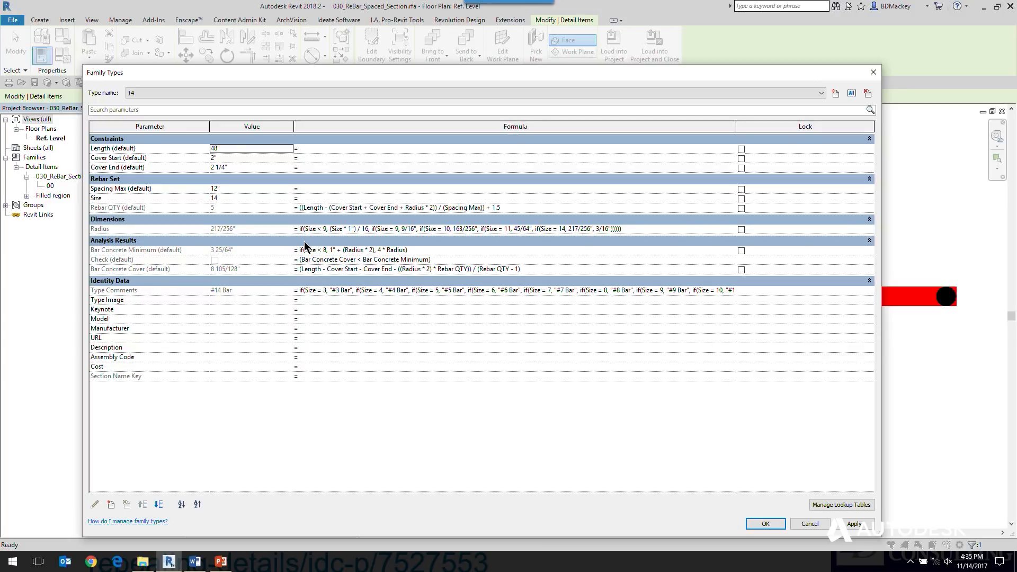
{"action": "left_click", "coordinate": [147, 262]}
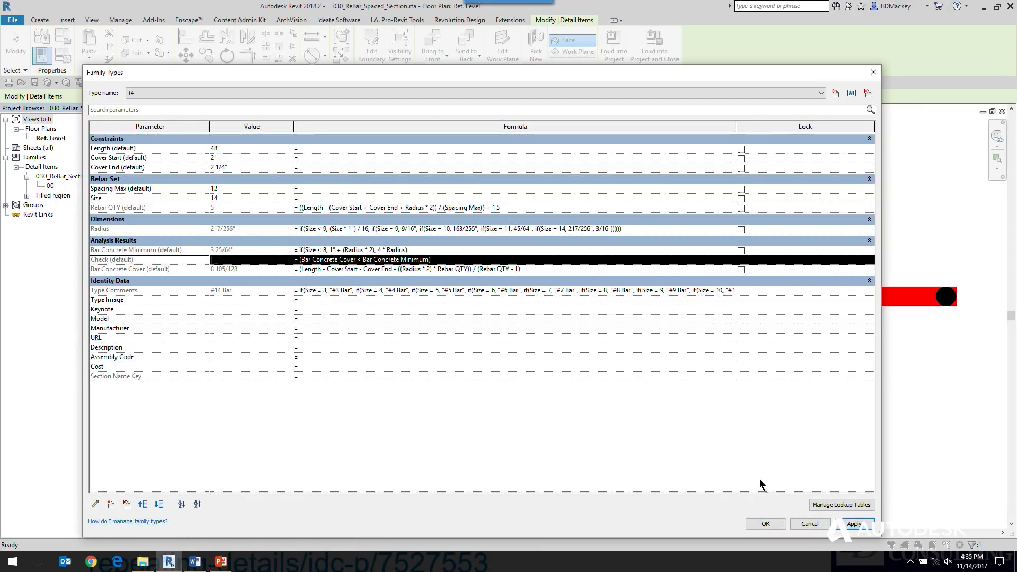
- Close Family Types and turn on Preview Visibility for the spaced rebar family's plan view
{"action": "left_click", "coordinate": [764, 523]}
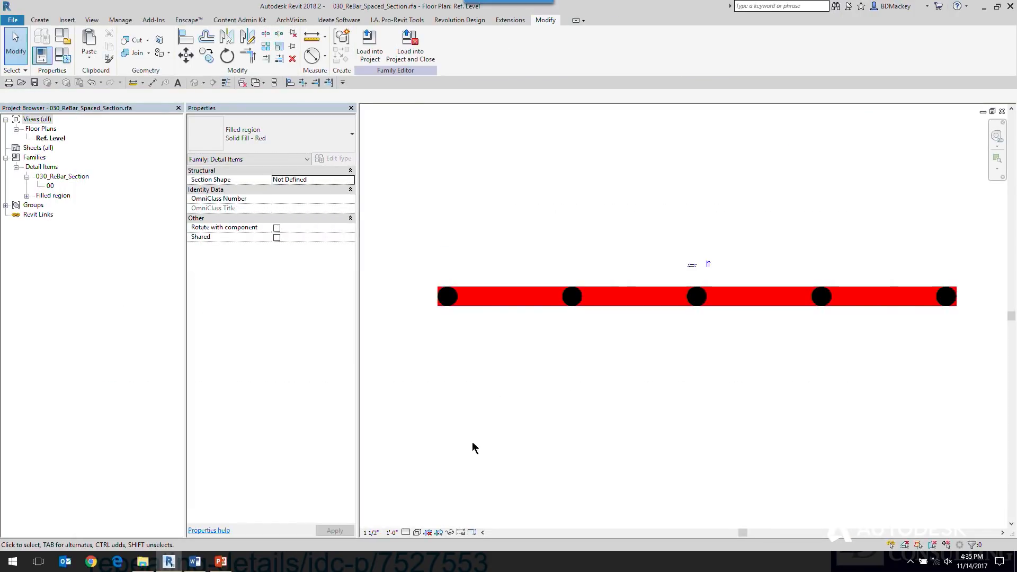
{"action": "left_click", "coordinate": [472, 532]}
{"action": "left_click", "coordinate": [508, 521]}
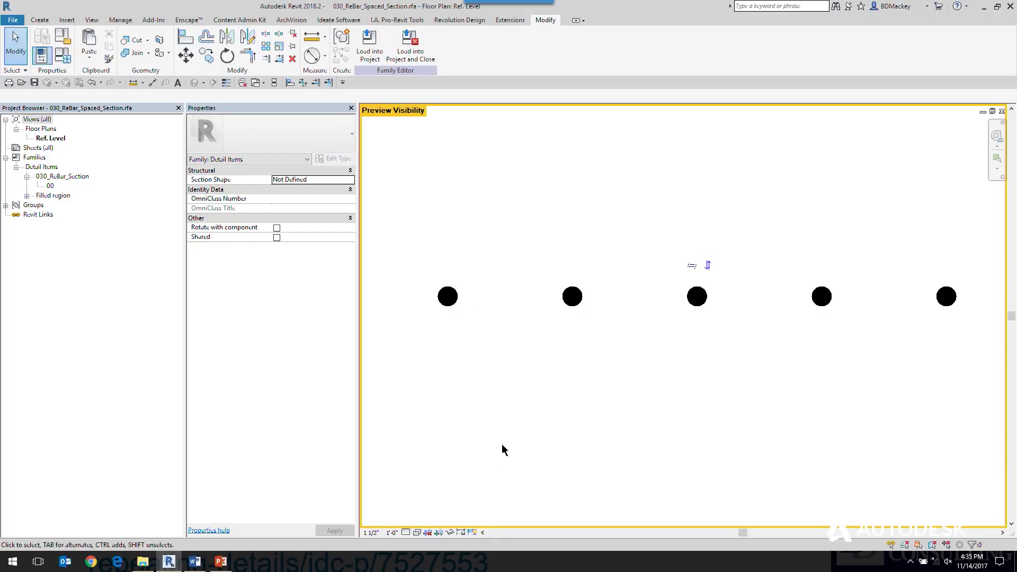
{"action": "scroll", "coordinate": [530, 438], "scroll_direction": "down", "scroll_amount": 2}
{"action": "middle_click_drag", "start_coordinate": [533, 434], "coordinate": [733, 307]}
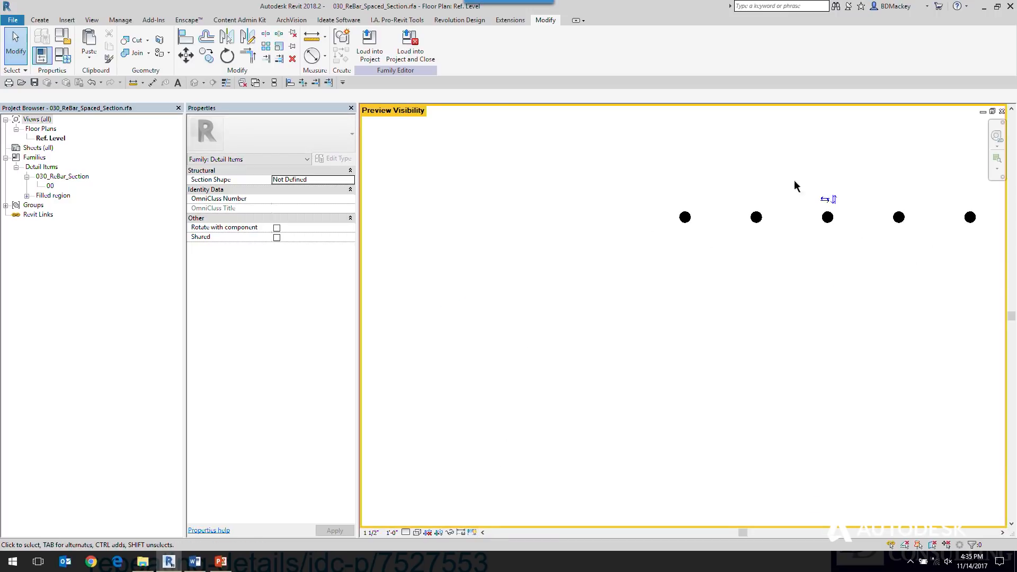
- Reopen Family Types beside the rebar row and apply a Spacing Max of 1/2"
{"action": "left_click", "coordinate": [70, 62]}
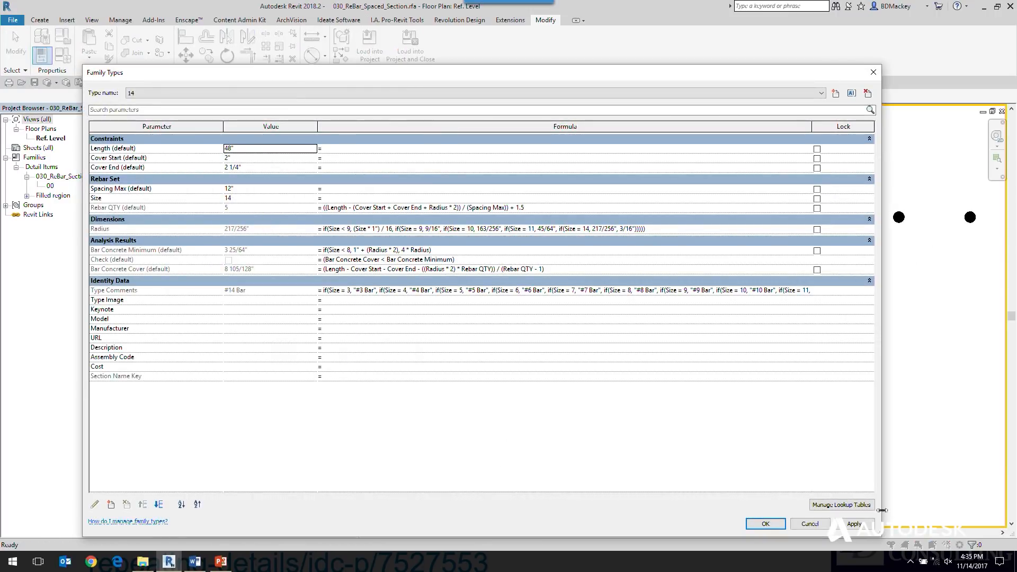
{"action": "left_click_drag", "start_coordinate": [879, 368], "coordinate": [682, 368]}
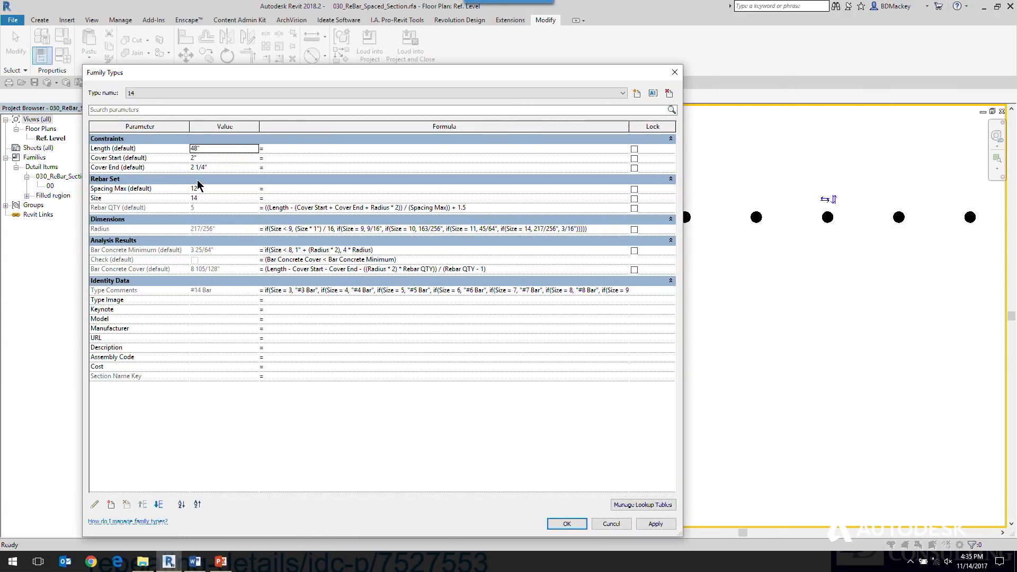
{"action": "left_click", "coordinate": [220, 190]}
{"action": "type", "text": "1/2"}
{"action": "key", "text": "Tab"}
{"action": "left_click", "coordinate": [655, 524]}
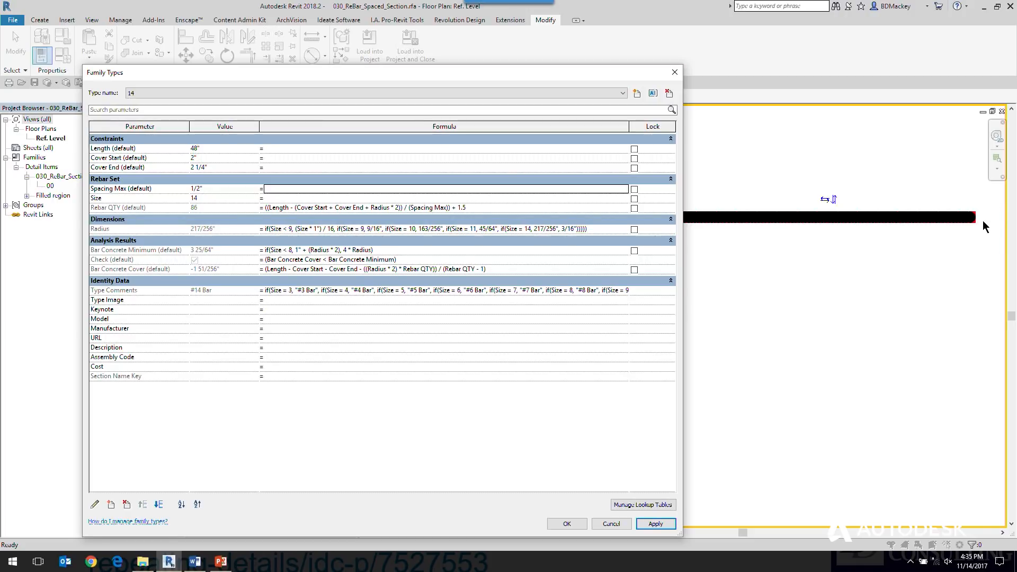
- Set the rebar family's Spacing Max to 3/4"
{"action": "left_click", "coordinate": [234, 190]}
{"action": "type", "text": ".75"}
{"action": "key", "text": "Tab"}
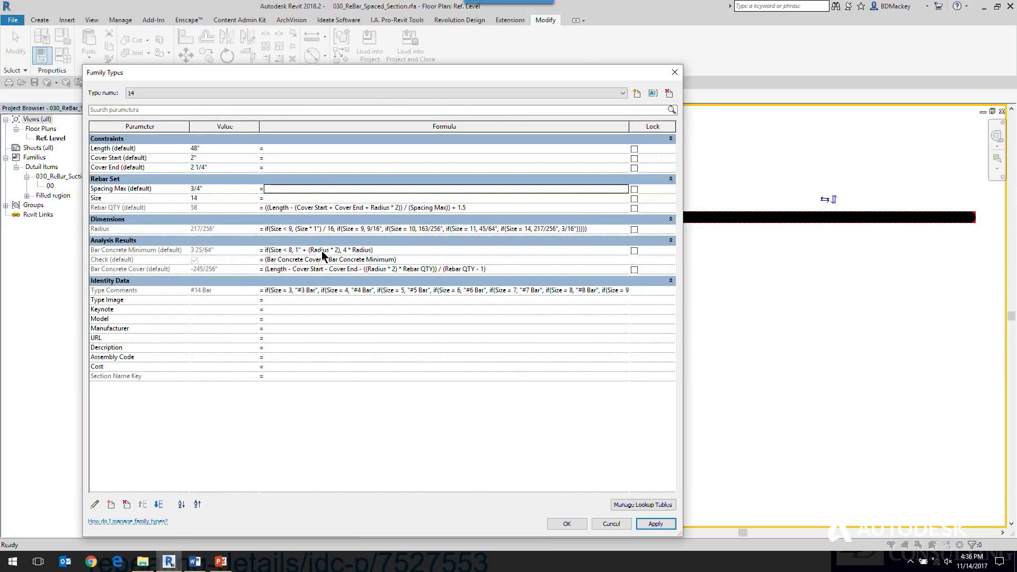
- Examine the Bar Concrete Cover and Check formulas, enlarging the text of the parameter table
{"action": "left_click", "coordinate": [507, 271]}
{"action": "left_click", "coordinate": [507, 270]}
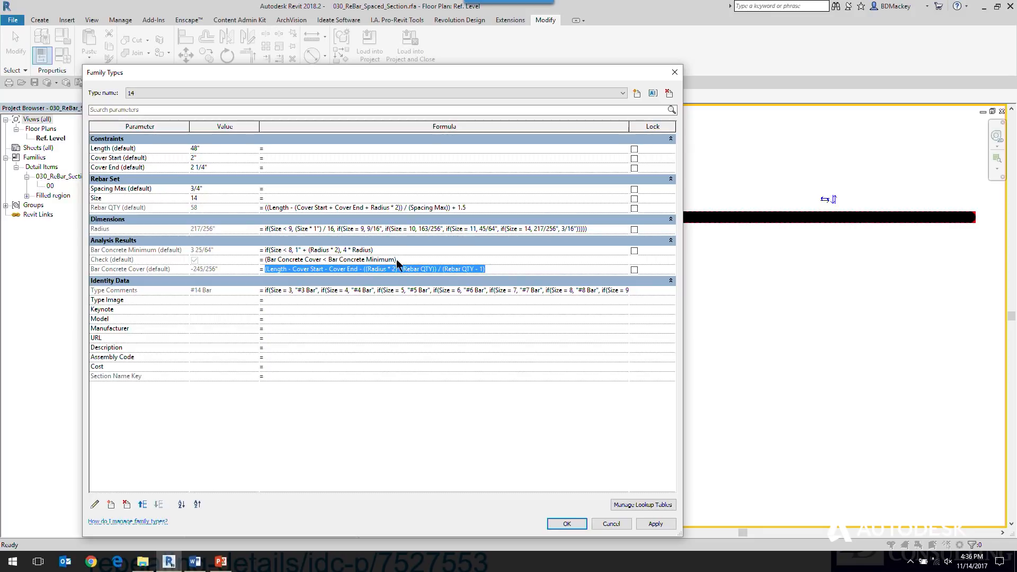
{"action": "left_click", "coordinate": [305, 260]}
{"action": "left_click_drag", "start_coordinate": [321, 260], "coordinate": [246, 243]}
{"action": "left_click_drag", "start_coordinate": [378, 260], "coordinate": [366, 260]}
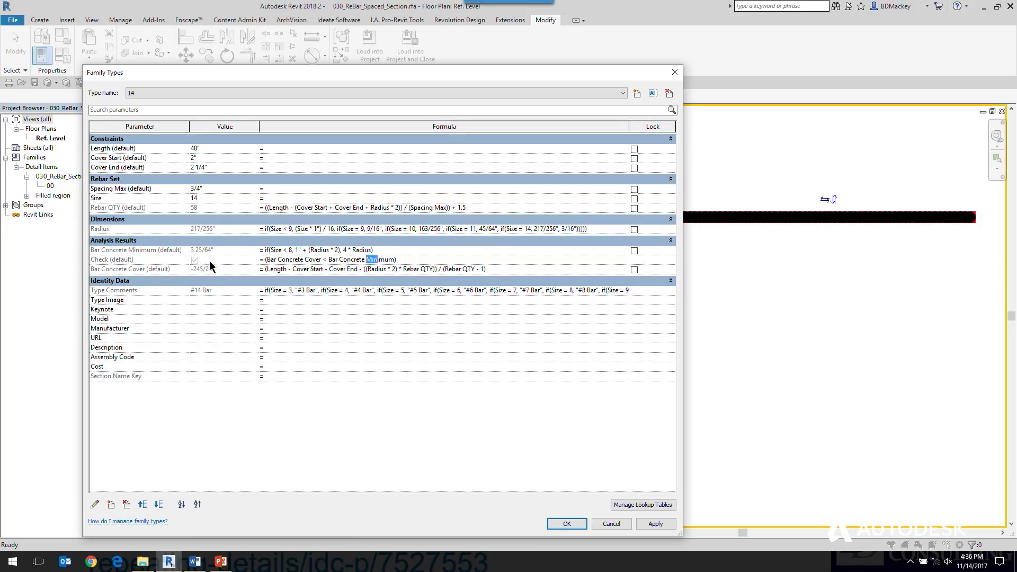
{"action": "scroll", "coordinate": [211, 263], "scroll_direction": "up", "scroll_amount": 3, "text": "ctrl"}
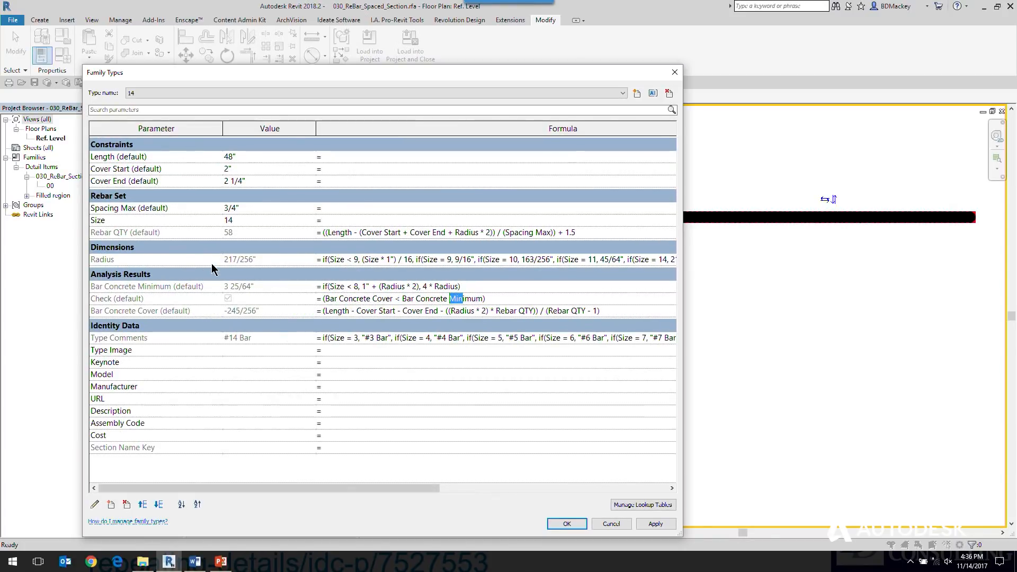
{"action": "scroll", "coordinate": [340, 306], "scroll_direction": "up", "scroll_amount": 1, "text": "ctrl"}
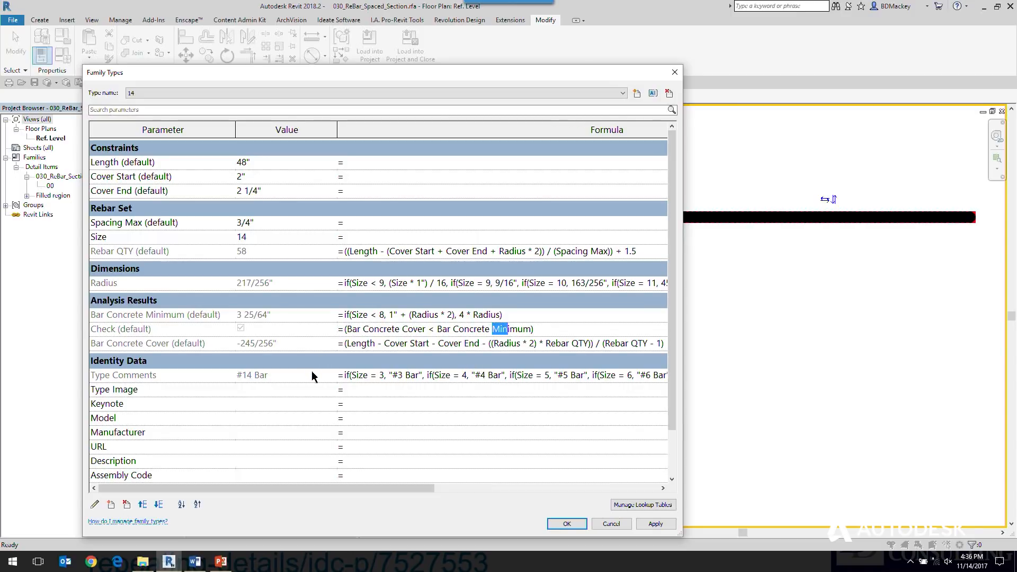
{"action": "key", "text": "Right"}
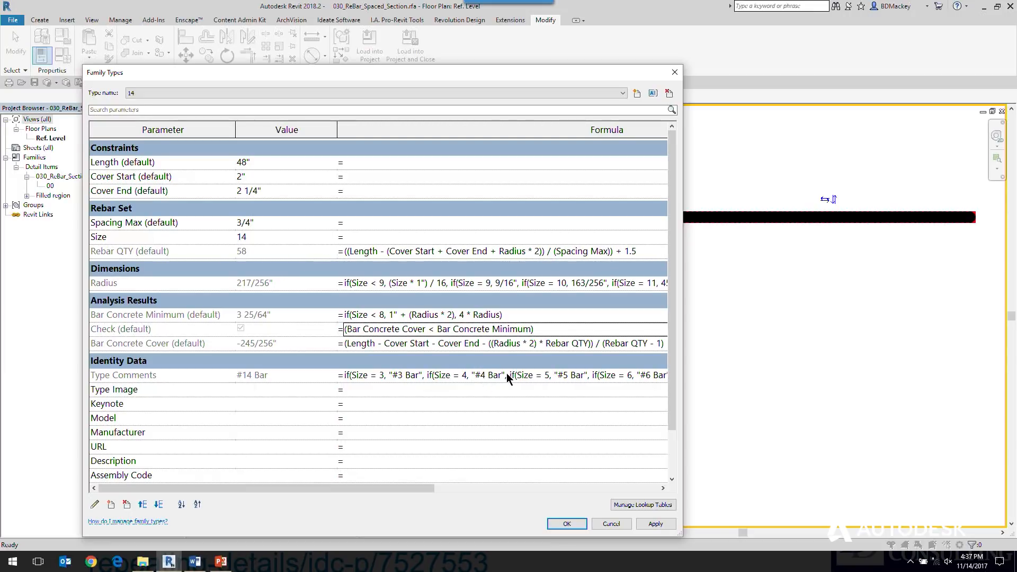
- Widen the Family Types dialog and read through the nested if statements of the Type Comments formula
{"action": "left_click_drag", "start_coordinate": [683, 352], "coordinate": [931, 352]}
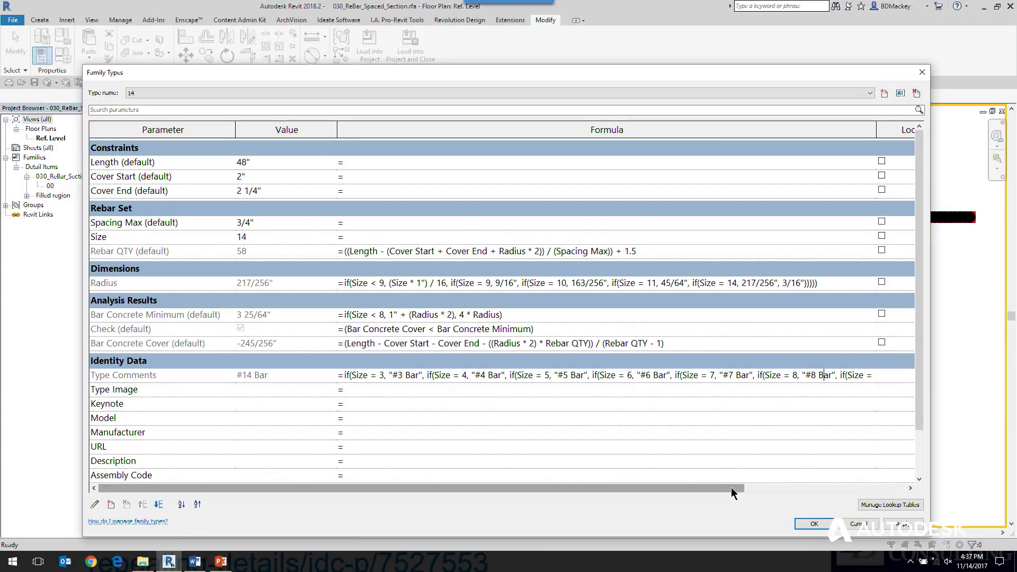
{"action": "key", "text": "Right"}
{"action": "key", "text": "Right"}
{"action": "key", "text": "Right"}
{"action": "key", "text": "Right"}
{"action": "key", "text": "Right"}
{"action": "key", "text": "Right"}
{"action": "key", "text": "Right"}
{"action": "key", "text": "Right"}
{"action": "key", "text": "Right"}
{"action": "key", "text": "Right"}
{"action": "key", "text": "Right"}
{"action": "key", "text": "Right"}
{"action": "key", "text": "Right"}
{"action": "key", "text": "Right"}
{"action": "key", "text": "Right"}
{"action": "key", "text": "Right"}
{"action": "key", "text": "Right"}
{"action": "key", "text": "Right"}
{"action": "key", "text": "Right"}
{"action": "key", "text": "Right"}
{"action": "key", "text": "Right"}
{"action": "key", "text": "Right"}
{"action": "key", "text": "Right"}
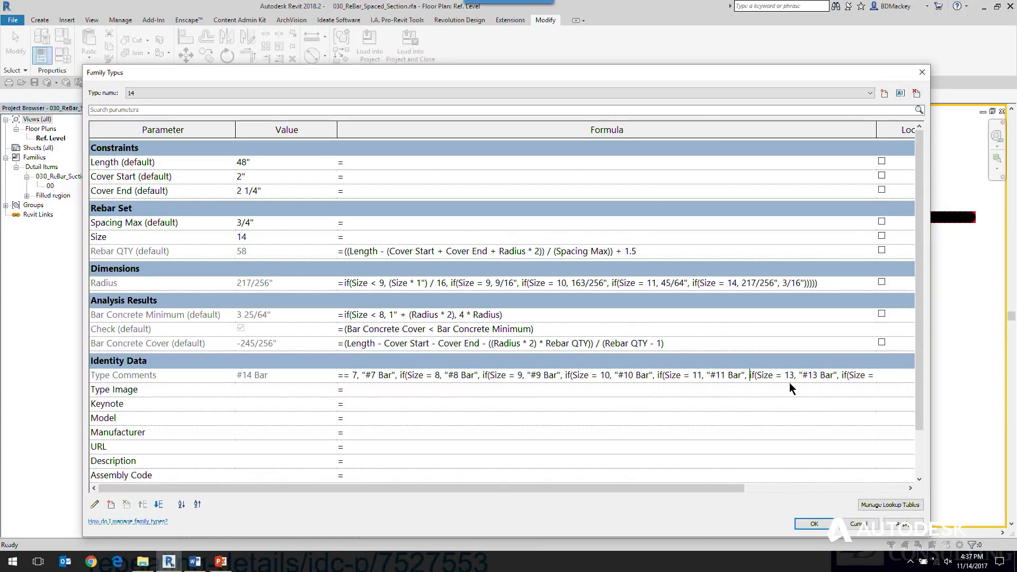
{"action": "key", "text": "Right"}
{"action": "key", "text": "Right"}
{"action": "key", "text": "Right"}
{"action": "key", "text": "Right"}
{"action": "key", "text": "Right"}
{"action": "key", "text": "Right"}
{"action": "key", "text": "Right"}
{"action": "key", "text": "Right"}
{"action": "key", "text": "Right"}
{"action": "key", "text": "Right"}
{"action": "key", "text": "Right"}
{"action": "key", "text": "Right"}
{"action": "key", "text": "Right"}
{"action": "key", "text": "Right"}
{"action": "key", "text": "Right"}
{"action": "key", "text": "Right"}
{"action": "key", "text": "Right"}
{"action": "key", "text": "Right"}
{"action": "key", "text": "Right"}
{"action": "key", "text": "Right"}
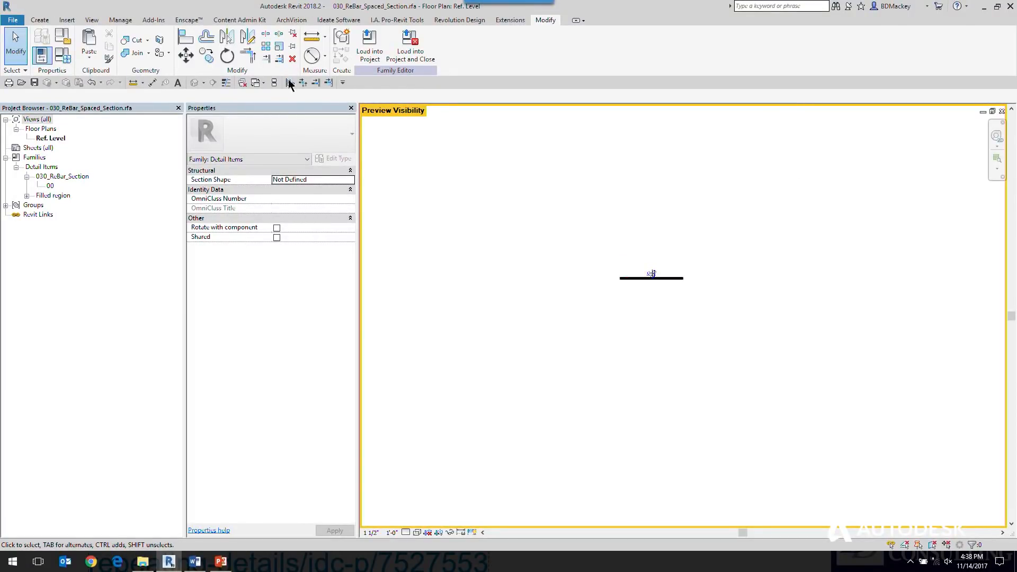
- Close the spaced rebar family and return to the floor insulation in the Wall Foundation Tagged drafting view
{"action": "left_click", "coordinate": [1002, 110]}
{"action": "left_click", "coordinate": [518, 287]}
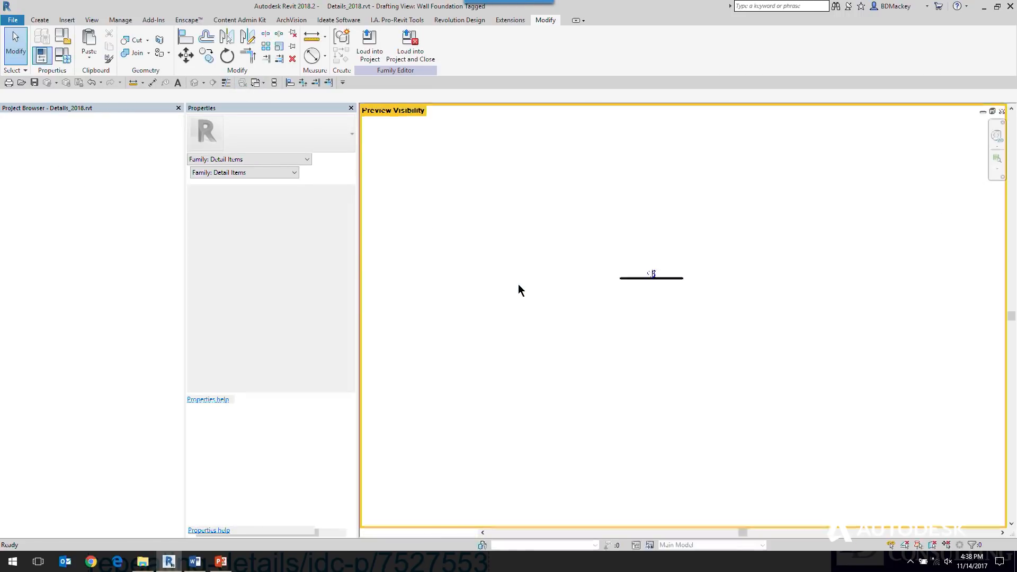
{"action": "scroll", "coordinate": [529, 290], "scroll_direction": "down", "scroll_amount": 5}
{"action": "scroll", "coordinate": [563, 189], "scroll_direction": "up", "scroll_amount": 5}
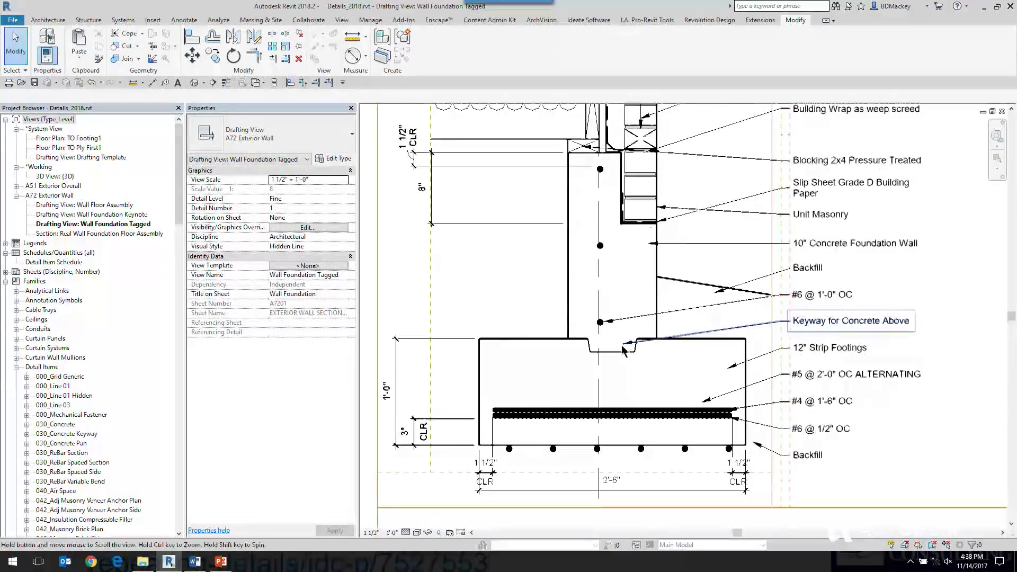
{"action": "middle_click_drag", "start_coordinate": [563, 189], "coordinate": [613, 217]}
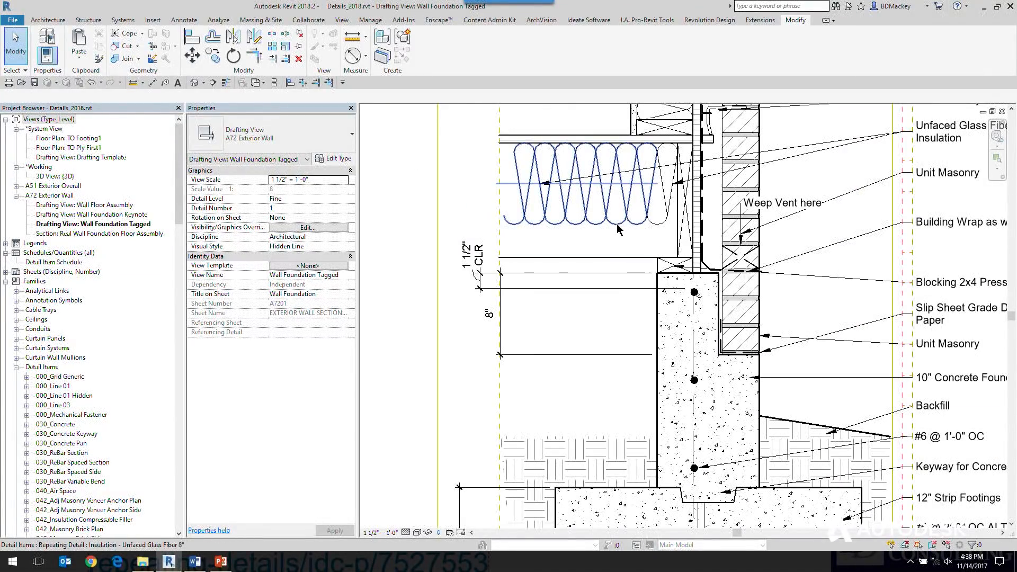
- Dismiss the save reminder and tag the 8" Unfaced Glass Fiber repeating detail, placing the leader and tag below the insulation
{"action": "left_click", "coordinate": [617, 229]}
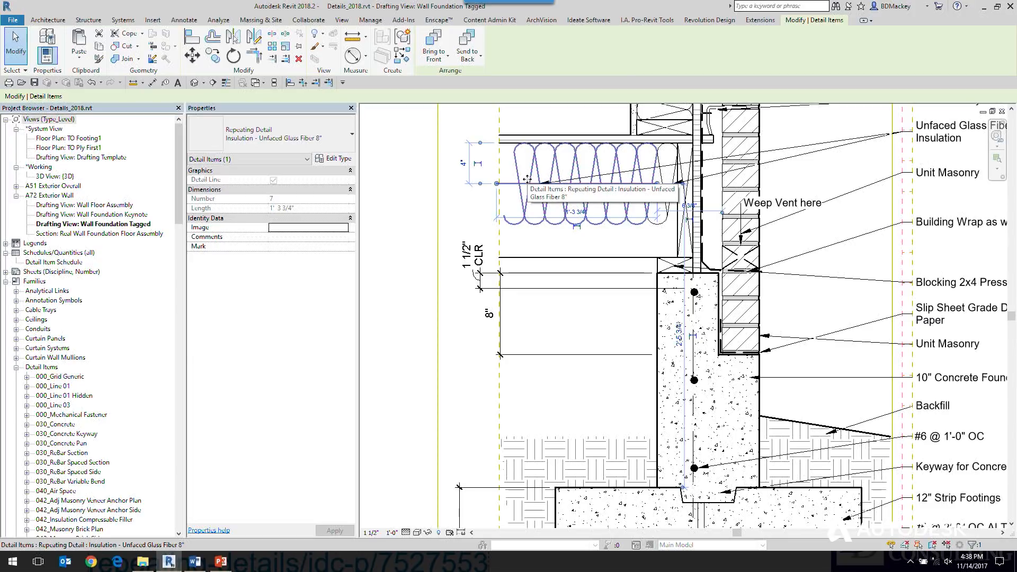
{"action": "scroll", "coordinate": [524, 183], "scroll_direction": "up", "scroll_amount": 2}
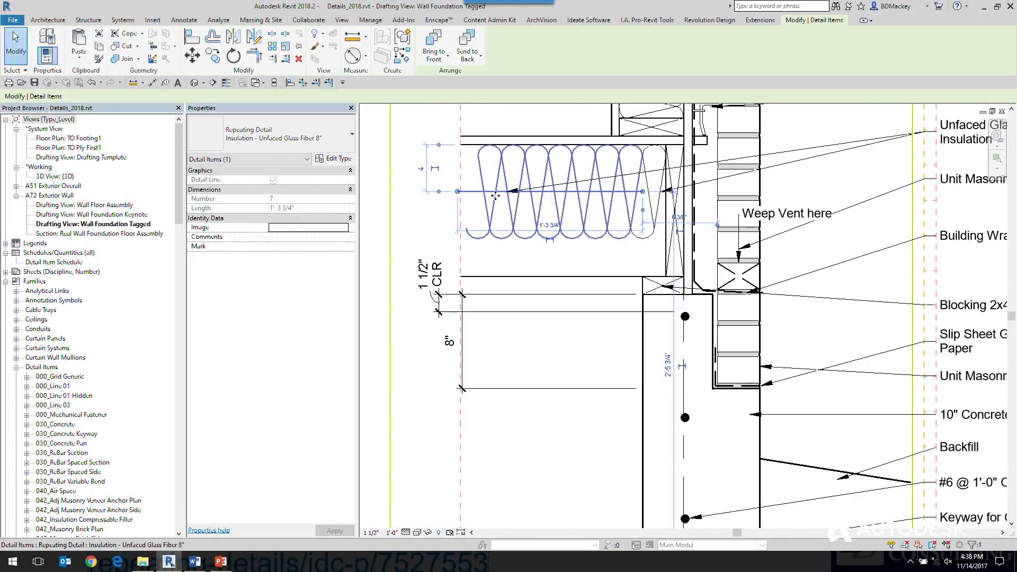
{"action": "scroll", "coordinate": [496, 196], "scroll_direction": "up", "scroll_amount": 2}
{"action": "key", "text": "Escape"}
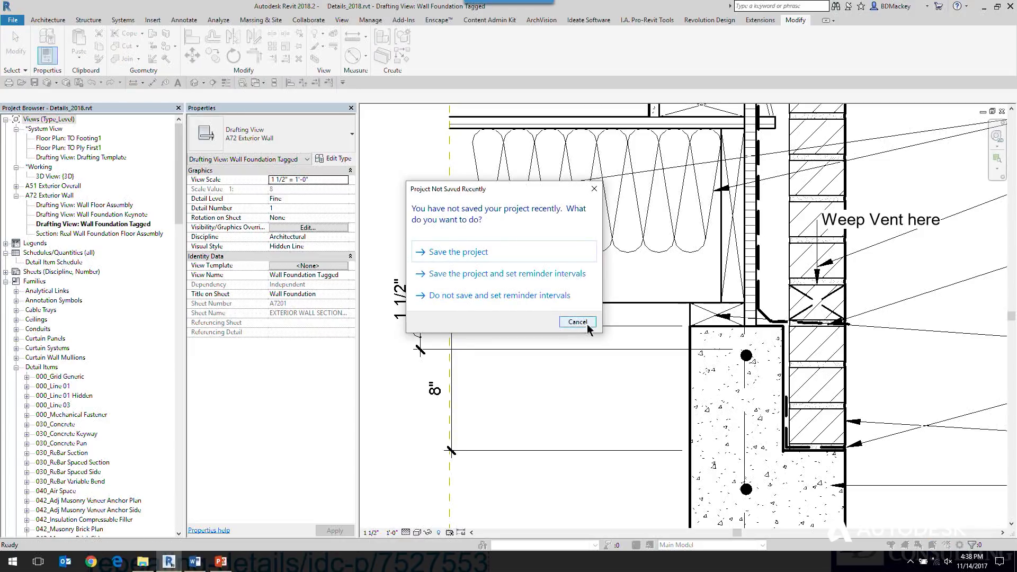
{"action": "left_click", "coordinate": [577, 322]}
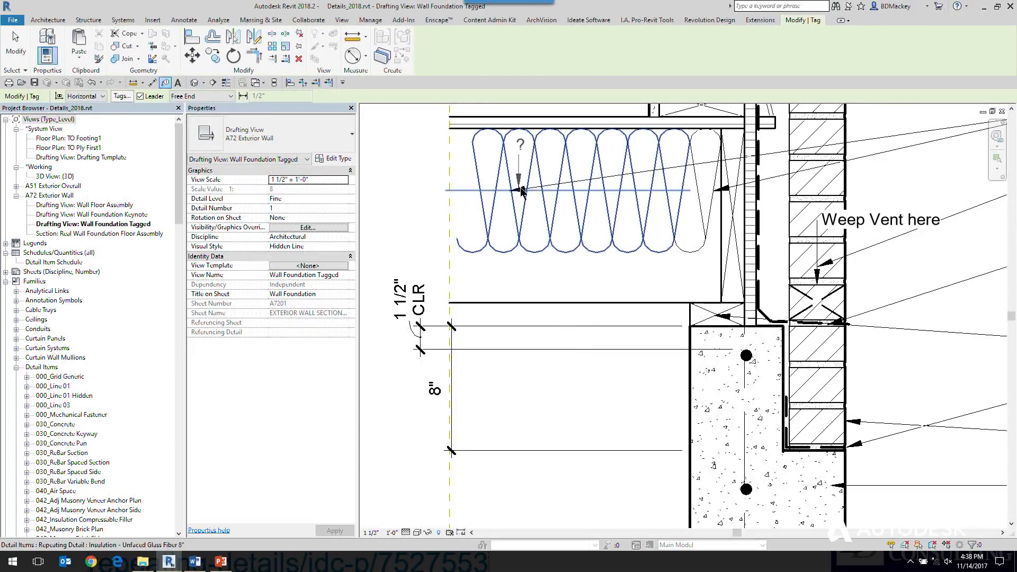
{"action": "left_click", "coordinate": [563, 260]}
{"action": "left_click", "coordinate": [563, 274]}
{"action": "left_click", "coordinate": [606, 280]}
{"action": "key", "text": "Escape"}
{"action": "key", "text": "Escape"}
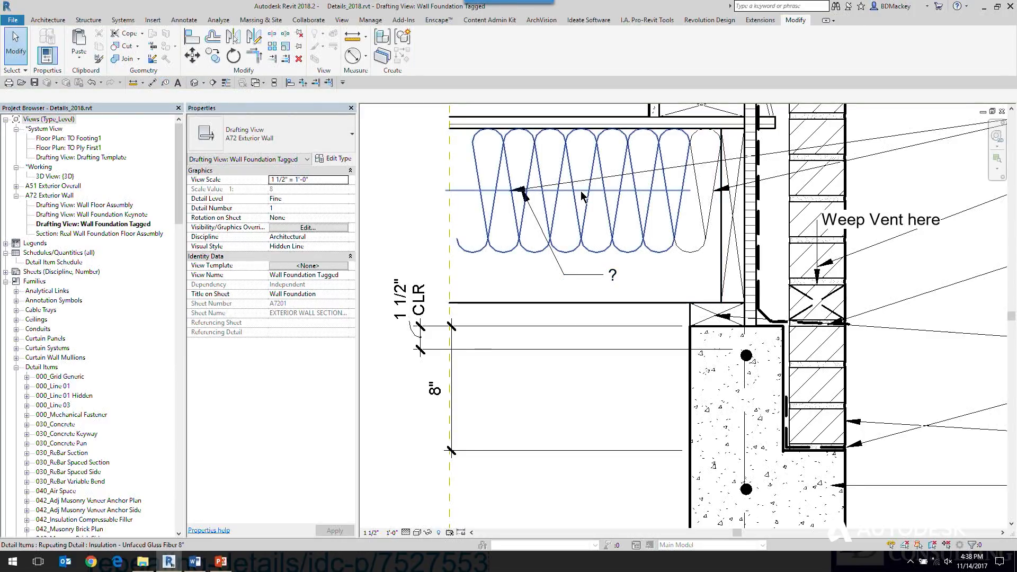
- Inspect the type properties of the insulation repeating detail, leaving them unedited
{"action": "left_click", "coordinate": [488, 249]}
{"action": "left_click", "coordinate": [339, 160]}
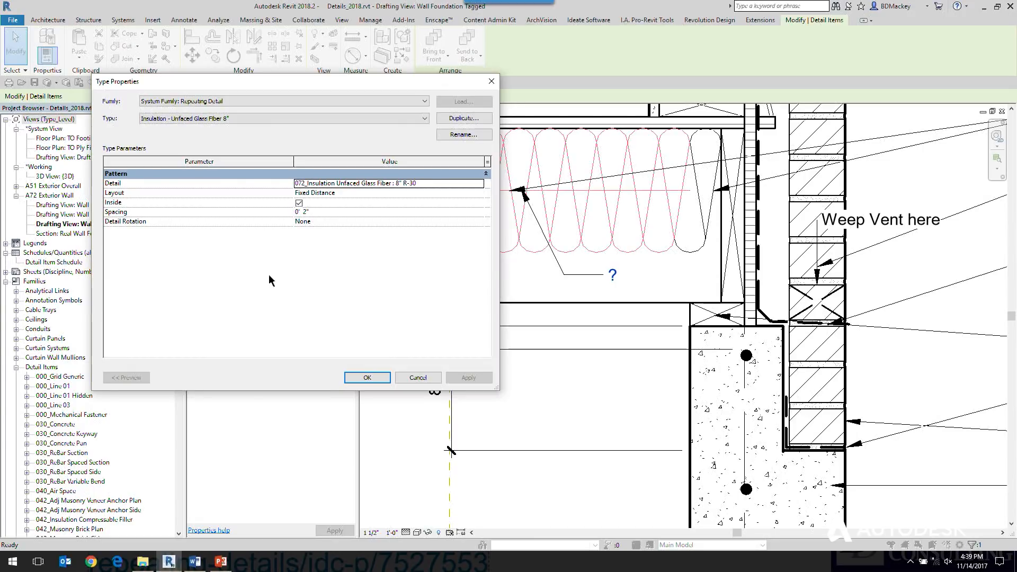
{"action": "left_click", "coordinate": [418, 377]}
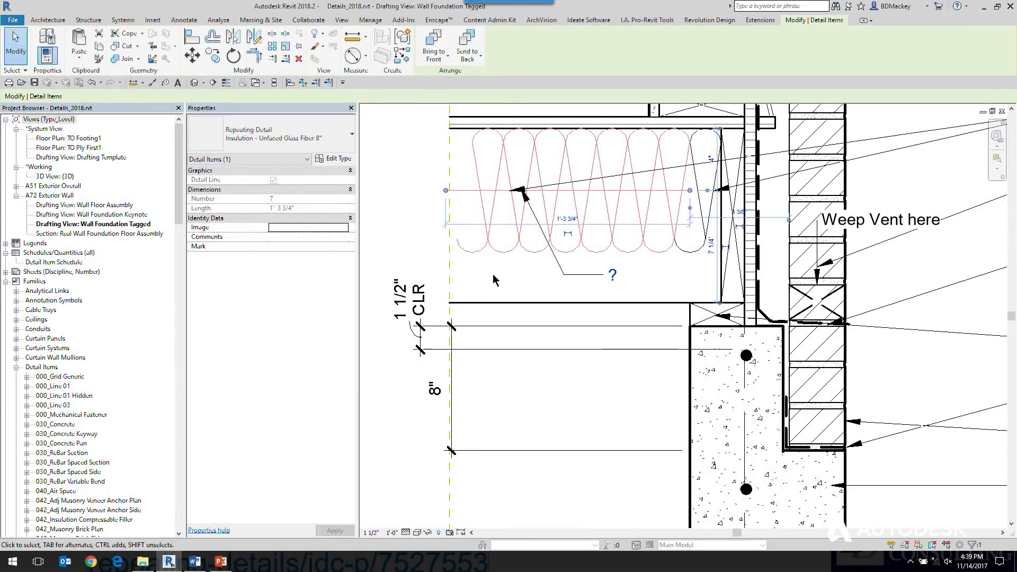
{"action": "left_click", "coordinate": [497, 280]}
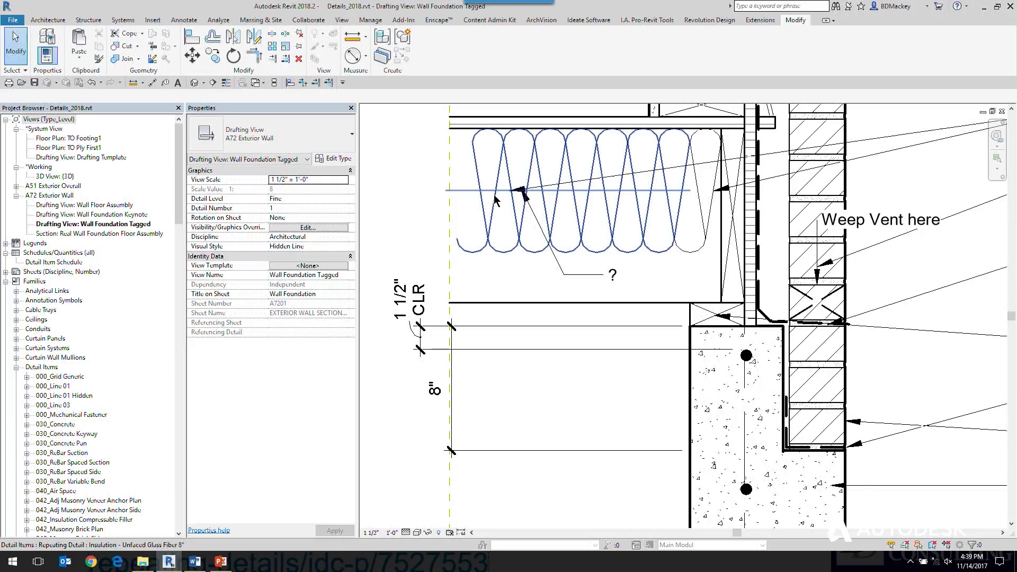
- Compare the insulation repeating detail's properties with those of the single 072_Insulation Unfaced Glass Fiber component at its end
{"action": "middle_click_drag", "start_coordinate": [725, 226], "coordinate": [625, 259]}
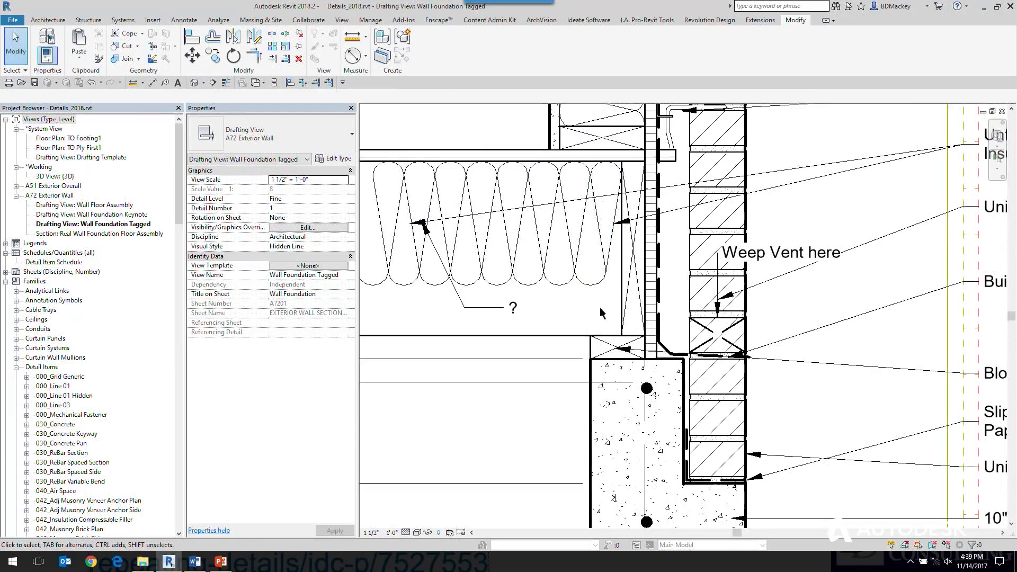
{"action": "left_click", "coordinate": [551, 229]}
{"action": "key", "text": "Escape"}
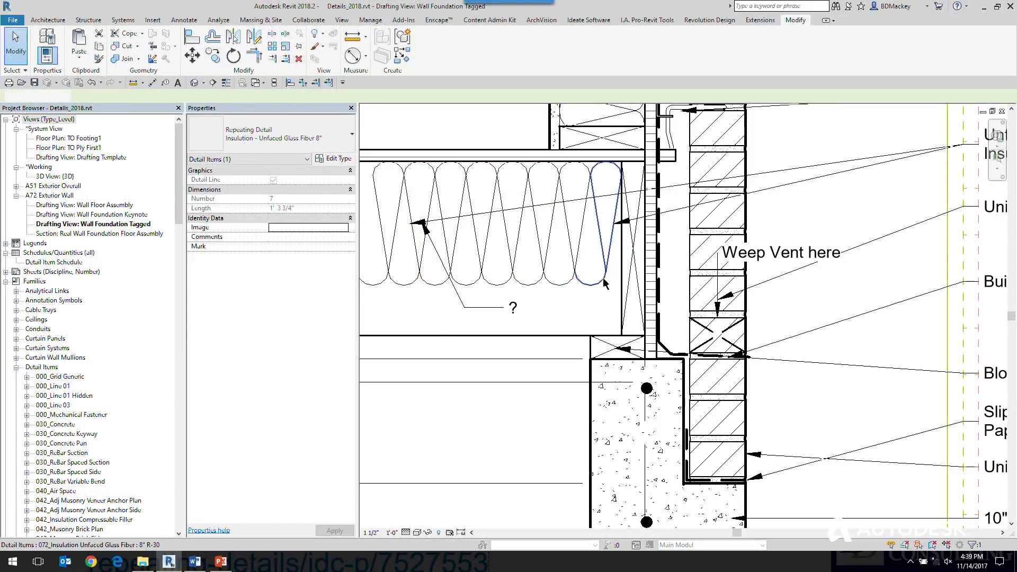
{"action": "left_click", "coordinate": [601, 275]}
{"action": "middle_click_drag", "start_coordinate": [601, 275], "coordinate": [535, 269]}
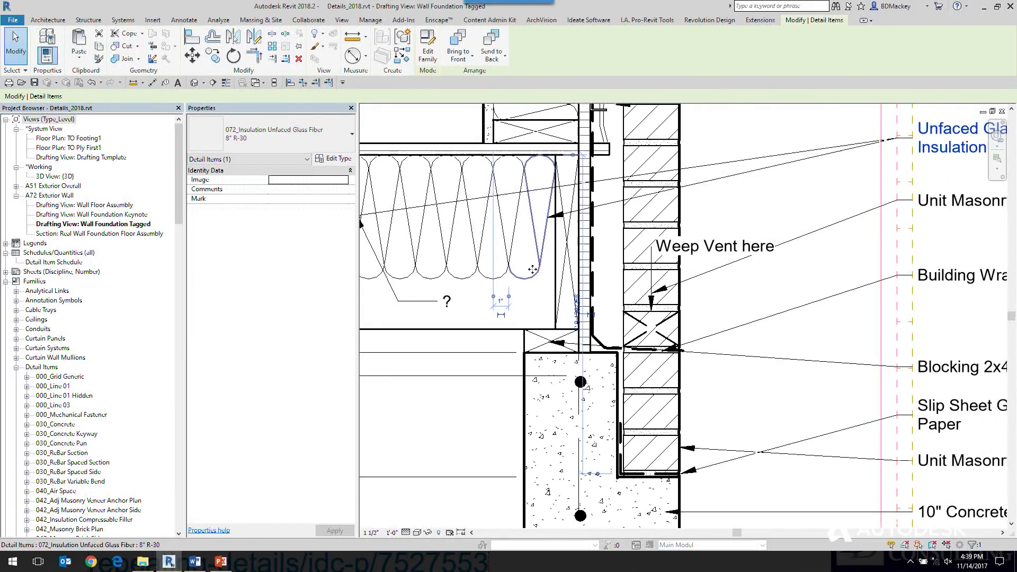
{"action": "left_click", "coordinate": [808, 339]}
- Compare the properties of the Masonry - Brick Modular repeating detail with those of a single 042_Masonry Brick Side below the weep vent
{"action": "scroll", "coordinate": [731, 326], "scroll_direction": "down", "scroll_amount": 2}
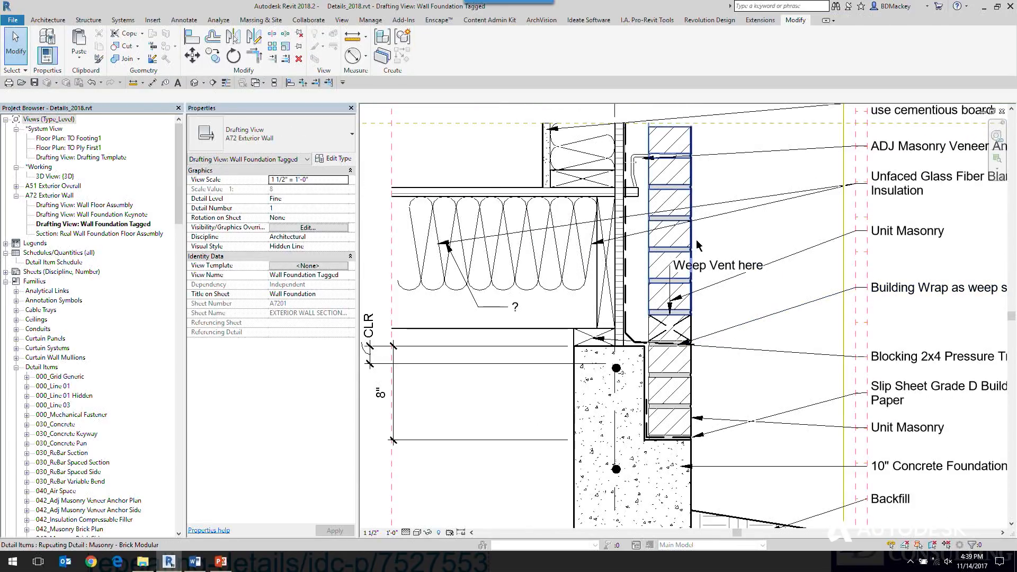
{"action": "left_click", "coordinate": [695, 246]}
{"action": "middle_click_drag", "start_coordinate": [695, 339], "coordinate": [691, 343]}
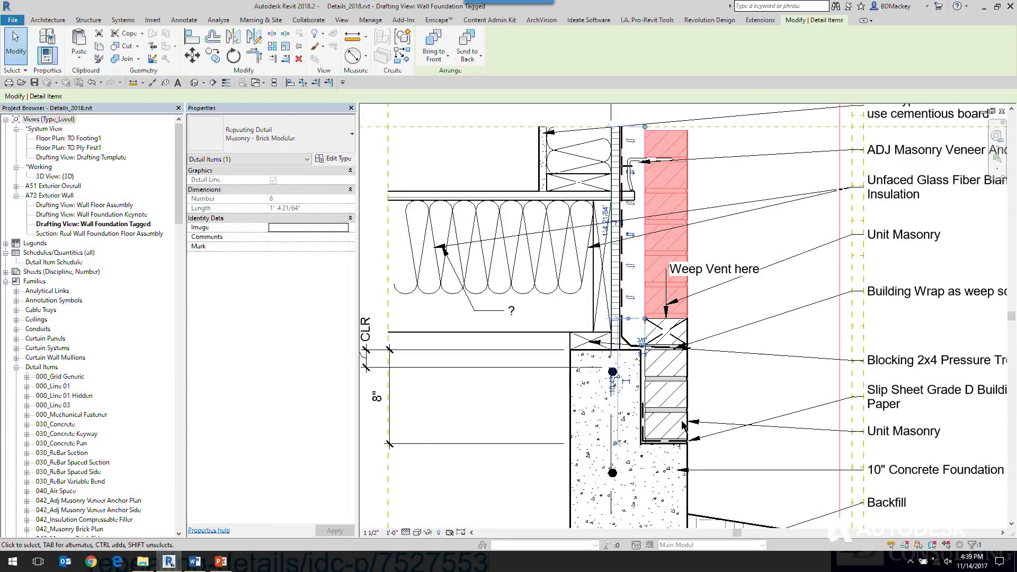
{"action": "left_click", "coordinate": [711, 429]}
{"action": "left_click", "coordinate": [676, 398]}
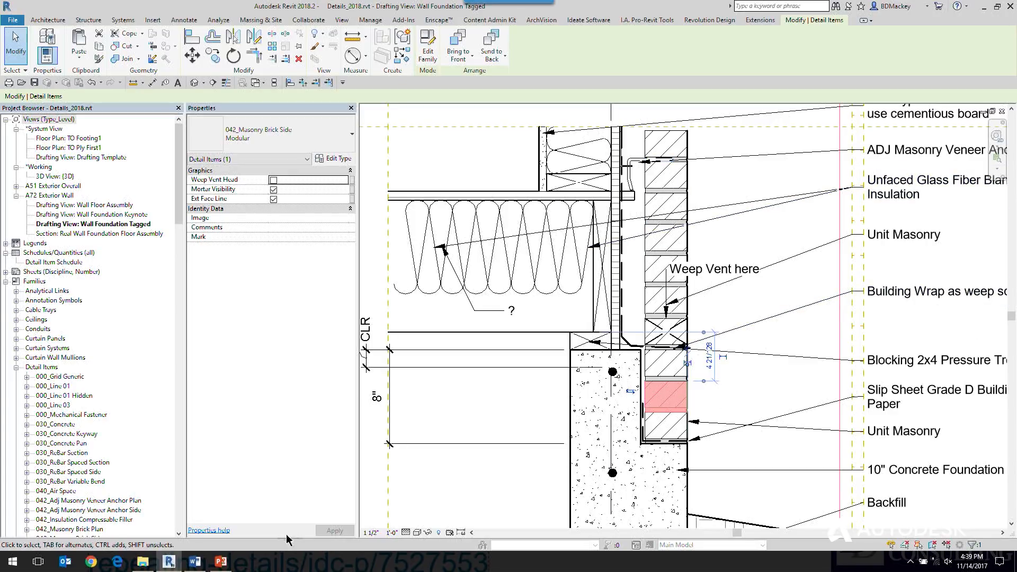
- Switch to the Word handout and on to the Topics slide in the PowerPoint presentation
{"action": "left_click", "coordinate": [197, 563]}
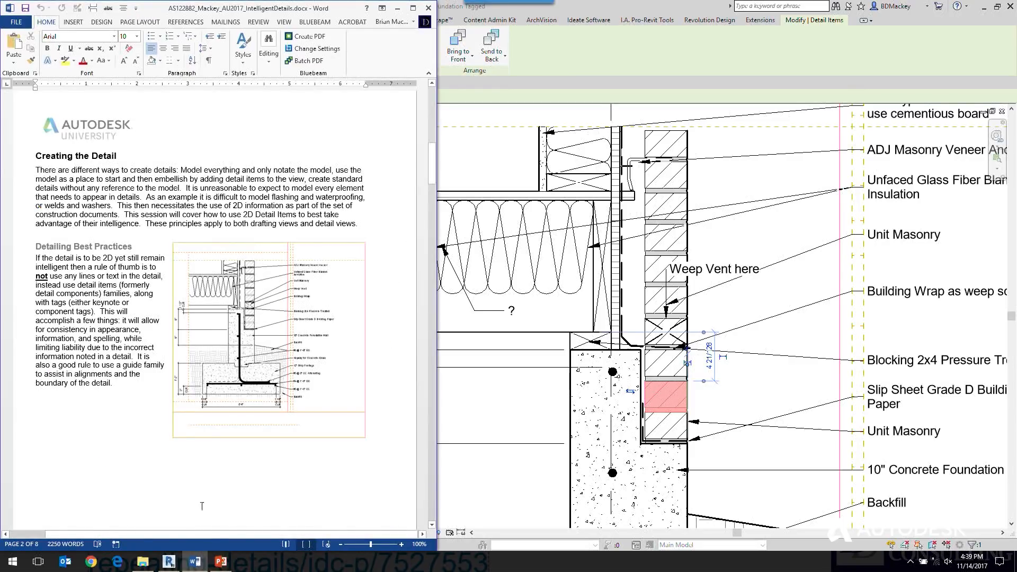
{"action": "left_click", "coordinate": [198, 562]}
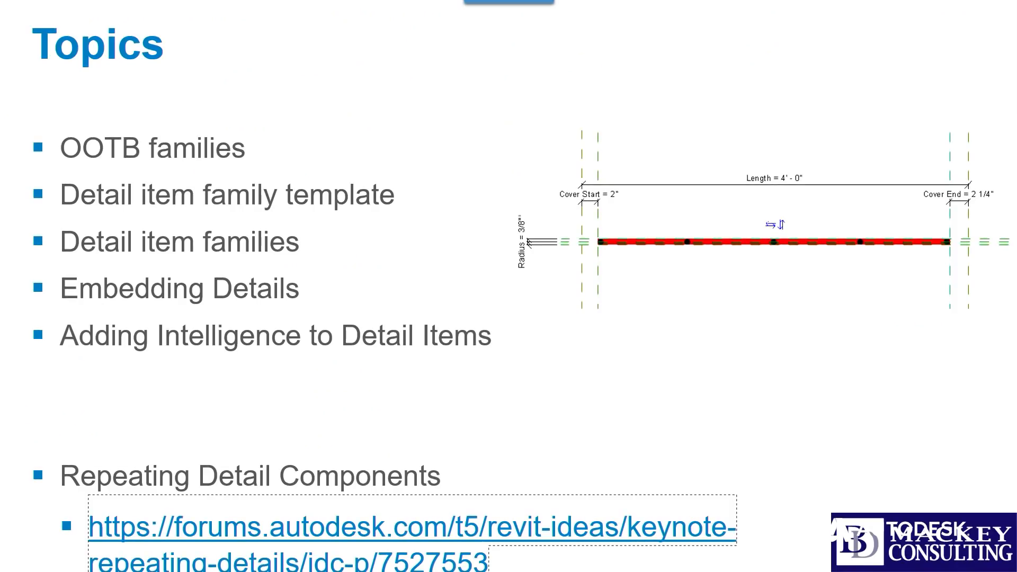